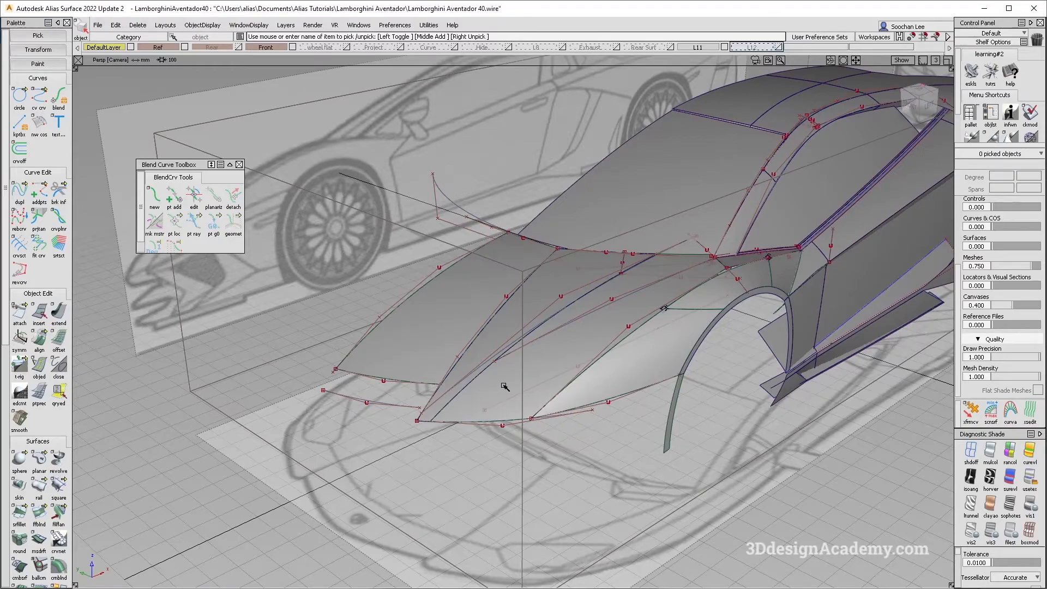
# Step: Consult the reference photo, and move the lower nose curve slightly down in the front view to follow the sketch line
pyautogui.keyDown('alt'); pyautogui.keyDown('shift'); pyautogui.moveTo(498, 369); pyautogui.dragTo(462, 360); pyautogui.keyUp('shift'); pyautogui.keyUp('alt')
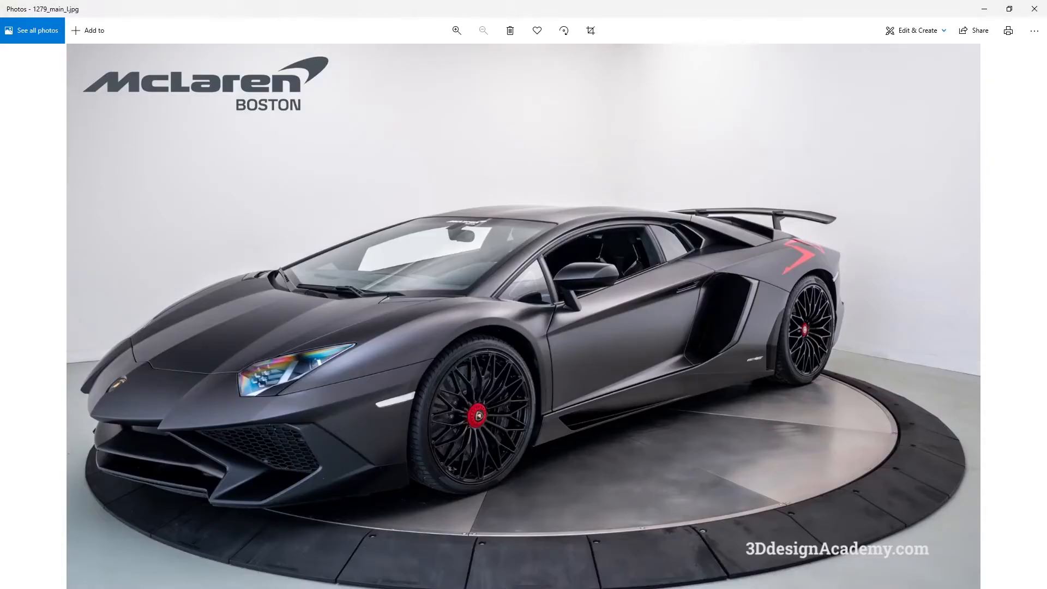
pyautogui.hotkey('alt', 'Tab')
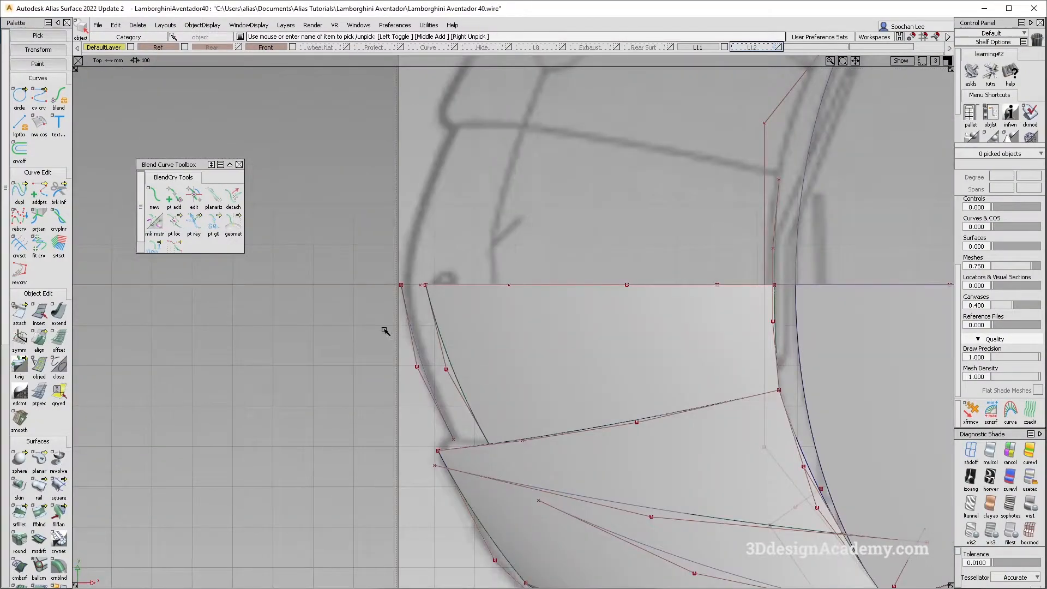
pyautogui.keyDown('ctrl'); pyautogui.keyDown('shift'); pyautogui.moveTo(392, 345); pyautogui.dragTo(422, 370); pyautogui.keyUp('shift'); pyautogui.keyUp('ctrl')
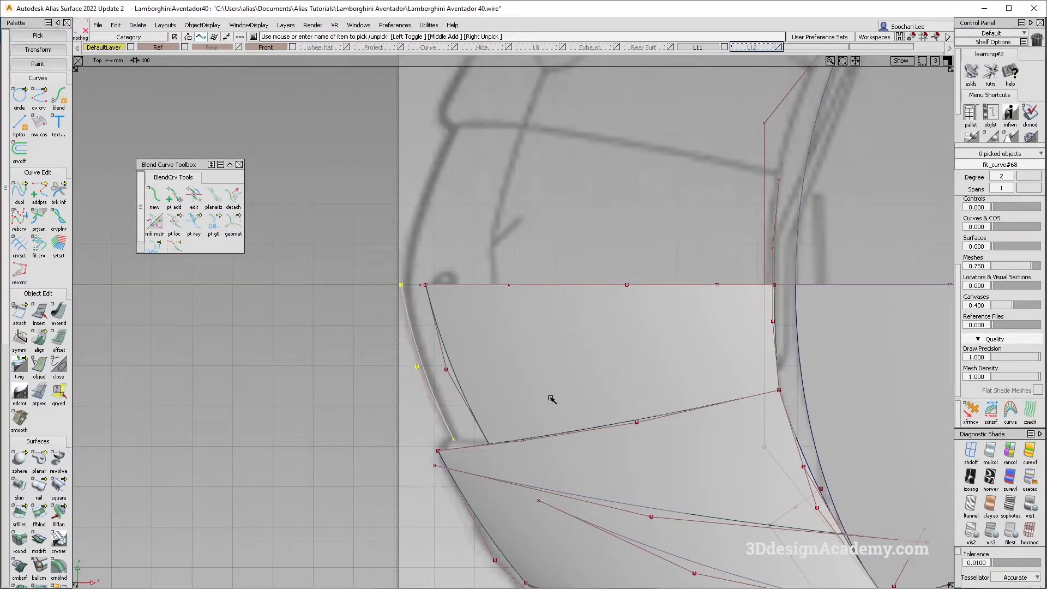
pyautogui.press('F8')
pyautogui.keyDown('alt'); pyautogui.keyDown('shift'); pyautogui.moveTo(420, 404); pyautogui.dragTo(419, 227); pyautogui.keyUp('shift'); pyautogui.keyUp('alt')
pyautogui.click(919, 108)
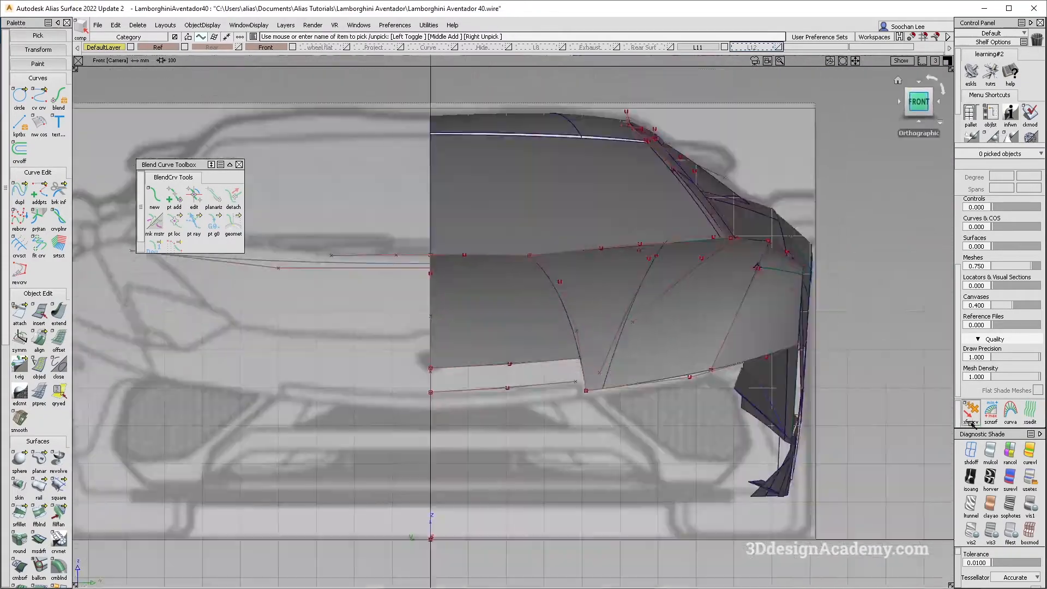
pyautogui.keyDown('alt'); pyautogui.keyDown('shift'); pyautogui.moveTo(600, 403); pyautogui.dragTo(623, 403, button='right'); pyautogui.keyUp('shift'); pyautogui.keyUp('alt')
pyautogui.keyDown('alt'); pyautogui.keyDown('shift'); pyautogui.moveTo(623, 403); pyautogui.dragTo(642, 349, button='middle'); pyautogui.keyUp('shift'); pyautogui.keyUp('alt')
pyautogui.keyDown('ctrl'); pyautogui.keyDown('shift'); pyautogui.moveTo(551, 320); pyautogui.dragTo(620, 369); pyautogui.keyUp('shift'); pyautogui.keyUp('ctrl')
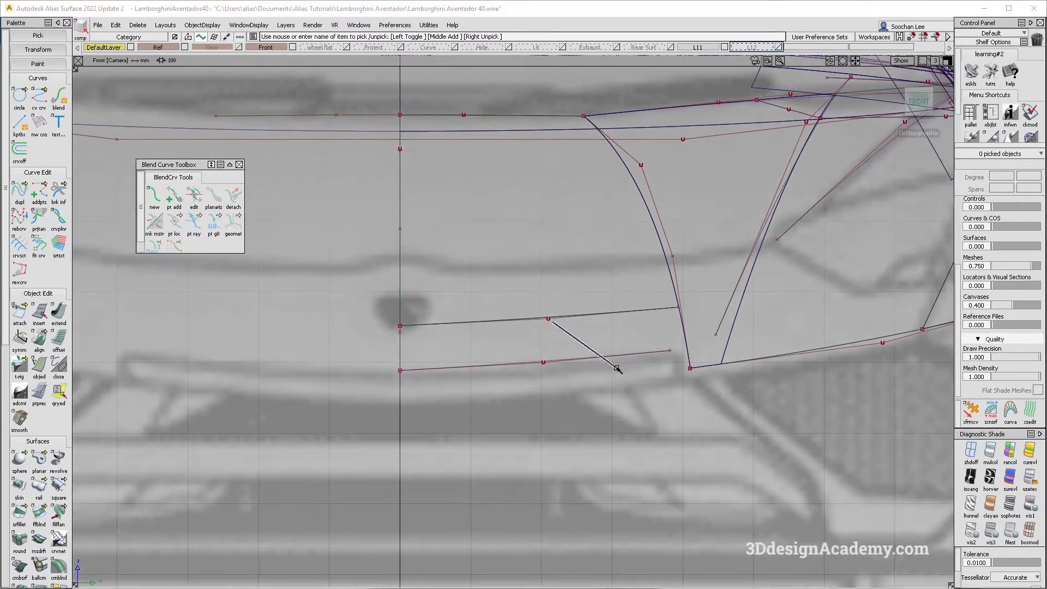
pyautogui.click(620, 355)
pyautogui.keyDown('ctrl'); pyautogui.keyDown('shift'); pyautogui.moveTo(642, 409); pyautogui.dragTo(644, 354, button='right'); pyautogui.keyUp('shift'); pyautogui.keyUp('ctrl')
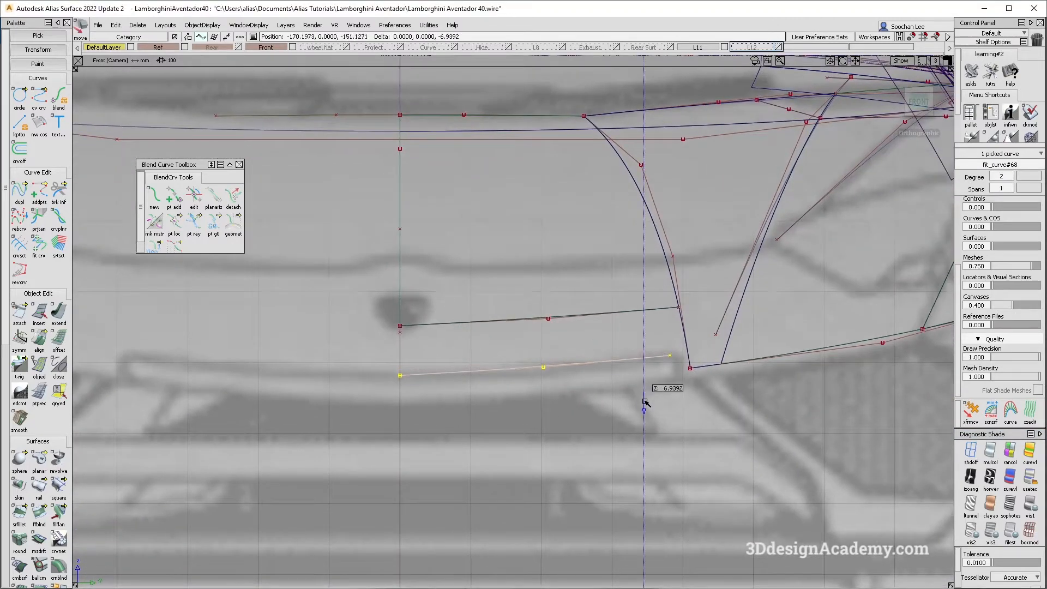
pyautogui.moveTo(645, 403)
pyautogui.keyDown('ctrl'); pyautogui.keyDown('shift'); pyautogui.mouseDown(button='right')
pyautogui.moveTo(653, 422)
pyautogui.moveTo(865, 403)
pyautogui.mouseUp(button='right'); pyautogui.keyUp('shift'); pyautogui.keyUp('ctrl')
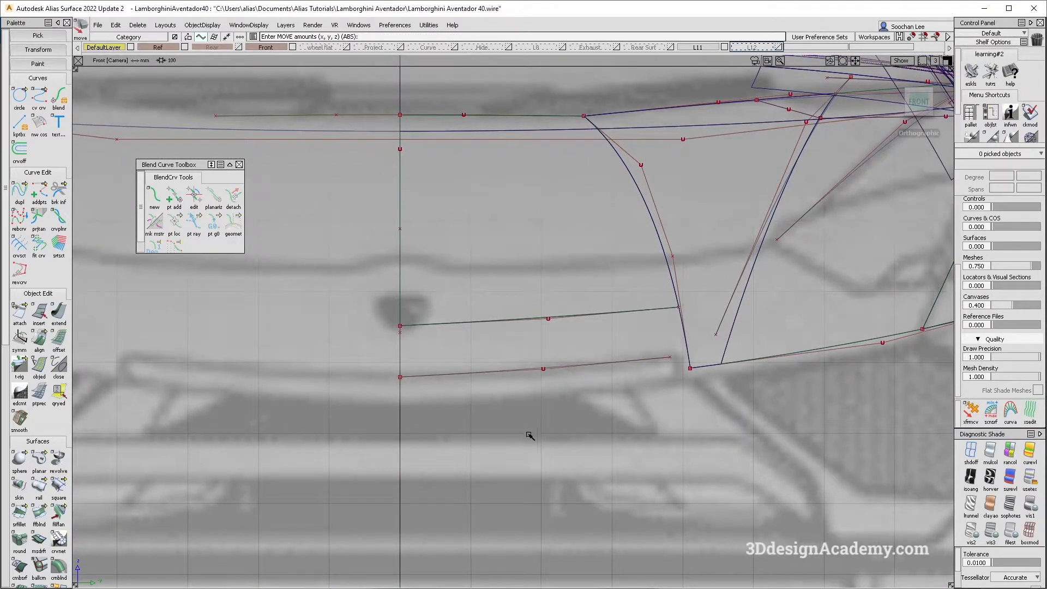
# Step: Extend the outer end of the lower nose curve by about 11 mm using the Extrapolate type with Merge
pyautogui.click(70, 313)
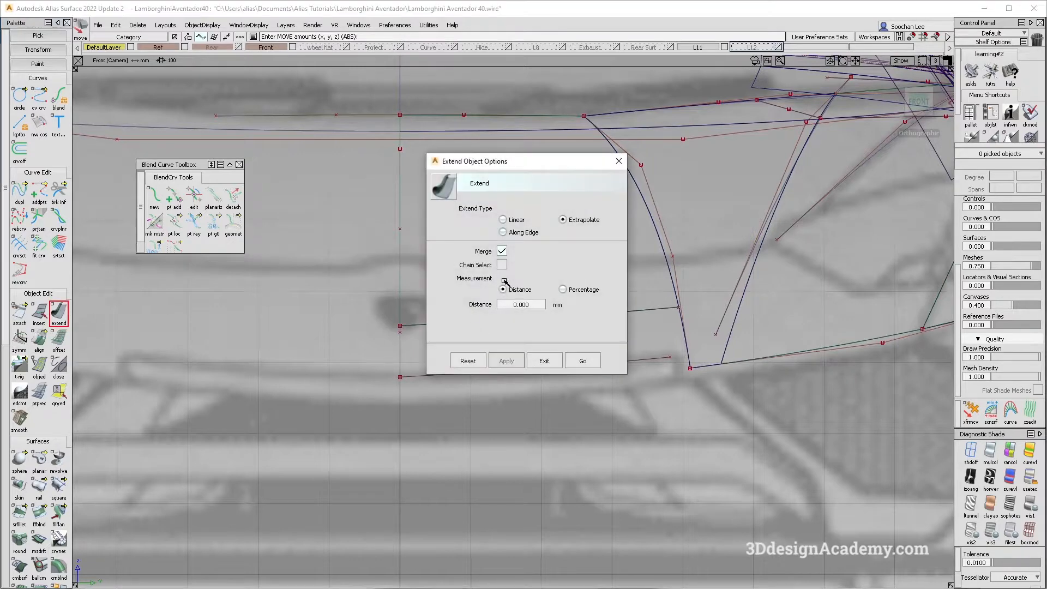
pyautogui.press('Return')
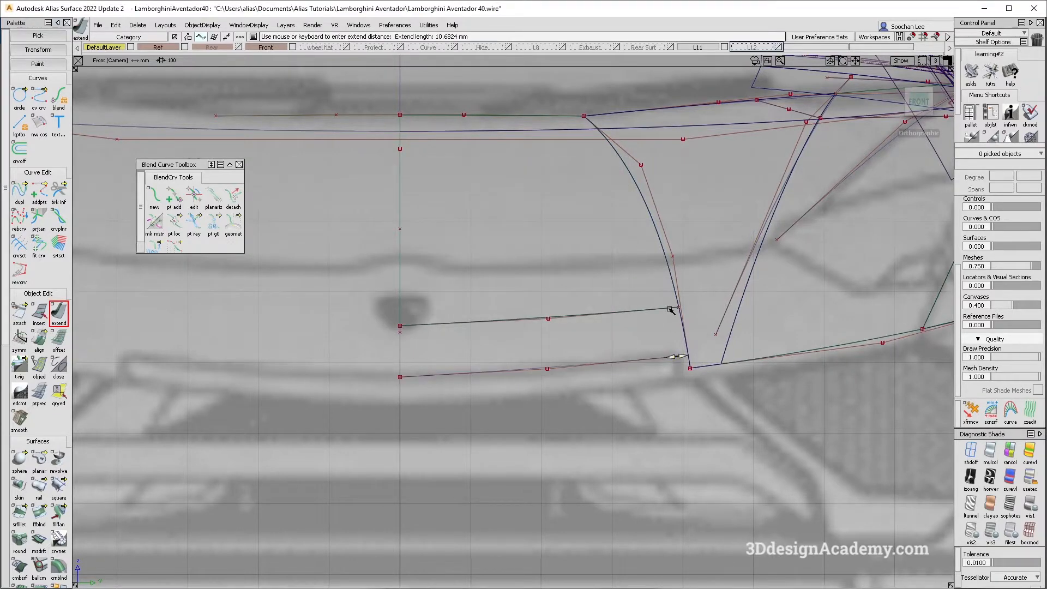
pyautogui.moveTo(683, 318); pyautogui.dragTo(737, 408)
pyautogui.hotkey('ctrl', 'z')
pyautogui.press('F8')
pyautogui.click(990, 451)
pyautogui.moveTo(605, 417)
pyautogui.keyDown('alt'); pyautogui.keyDown('shift'); pyautogui.mouseDown()
pyautogui.moveTo(480, 376)
pyautogui.moveTo(422, 409)
pyautogui.moveTo(577, 440)
pyautogui.mouseUp(); pyautogui.keyUp('shift'); pyautogui.keyUp('alt')
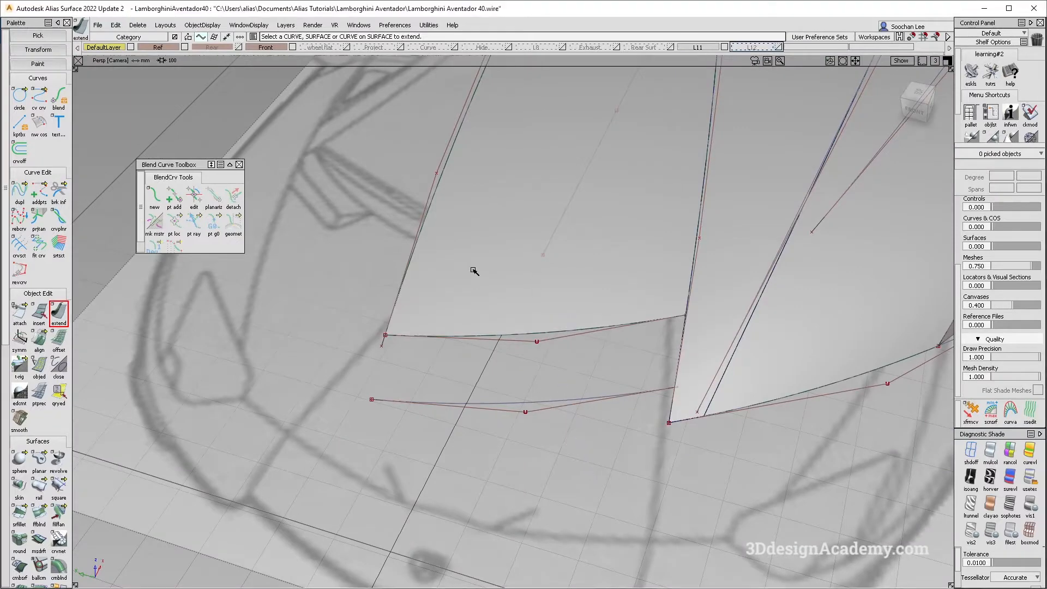
# Step: Draw an edit point curve joining the centreline ends of the upper and lower nose curves, using degree 2 for the curve
pyautogui.click(39, 97)
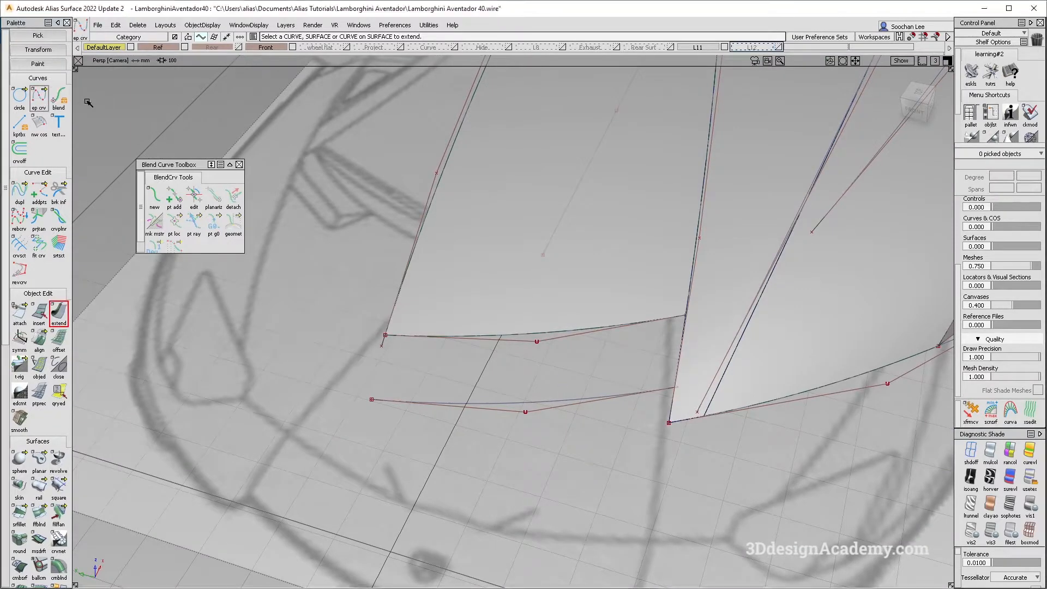
pyautogui.click(385, 335)
pyautogui.click(372, 399)
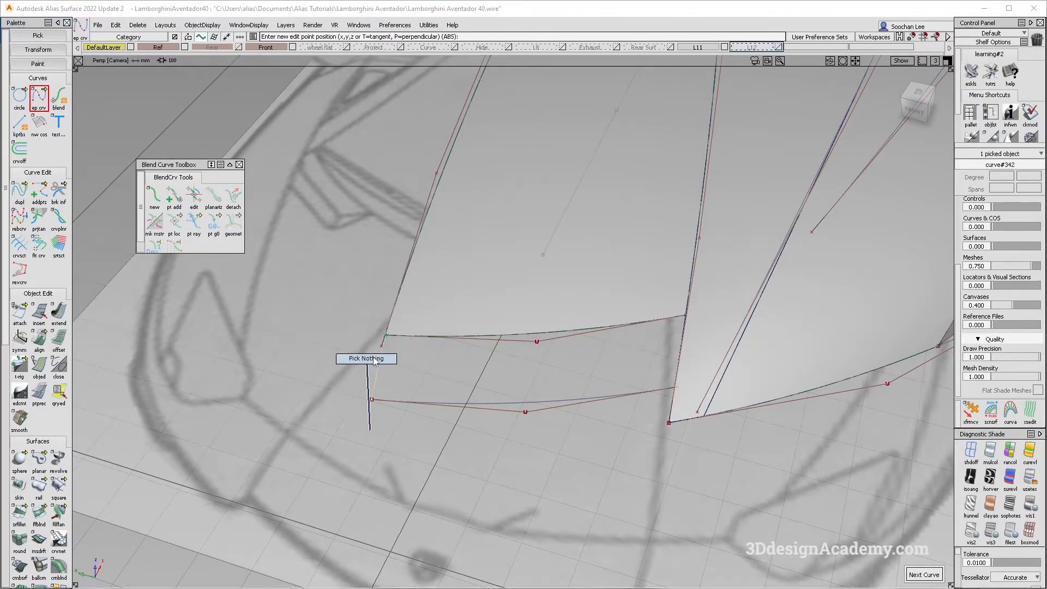
pyautogui.doubleClick(39, 97)
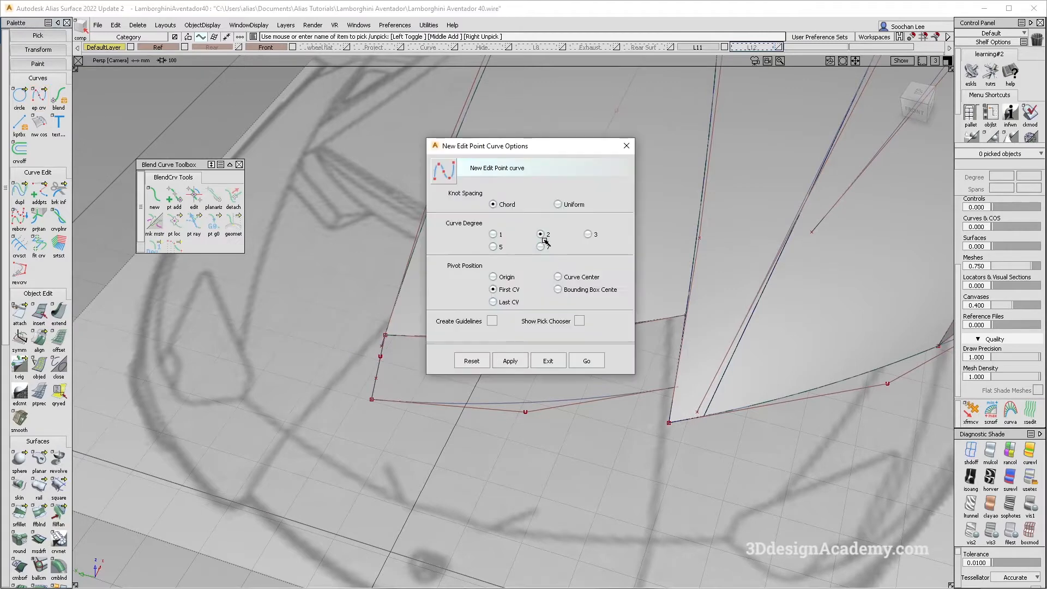
pyautogui.click(596, 357)
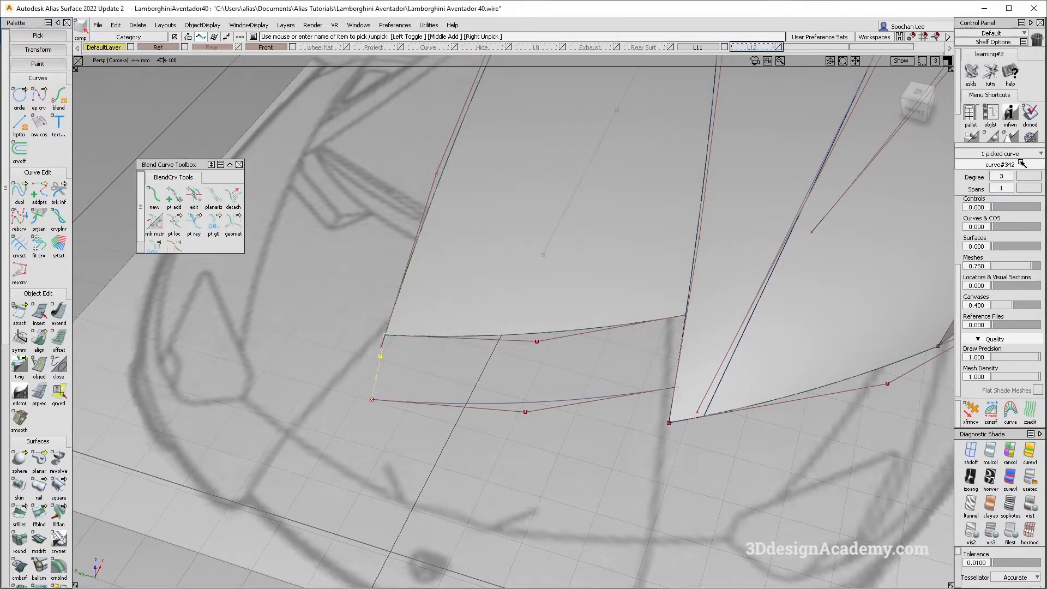
pyautogui.click(1011, 177)
pyautogui.click(1002, 213)
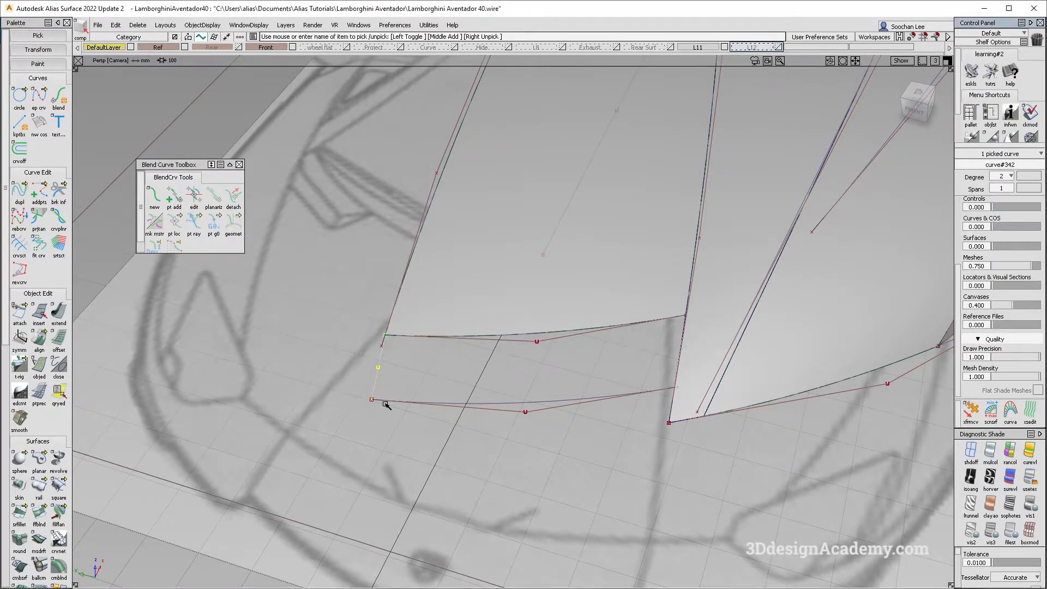
# Step: Move the centreline curve's middle CV outward in the side view so the profile bulges along the sketched nose
pyautogui.press('F6')
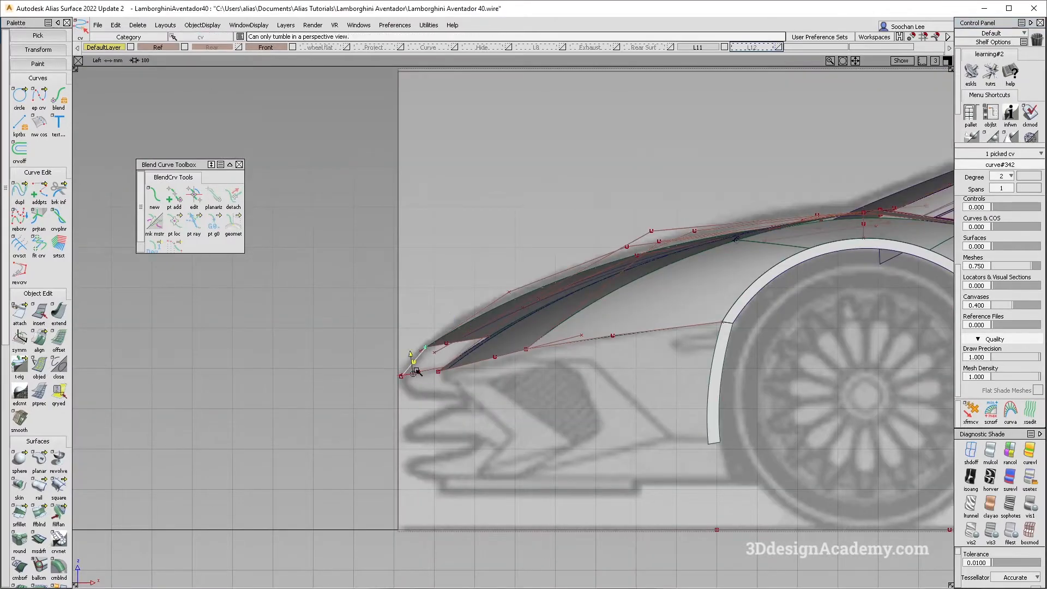
pyautogui.scroll(5, 416, 371)
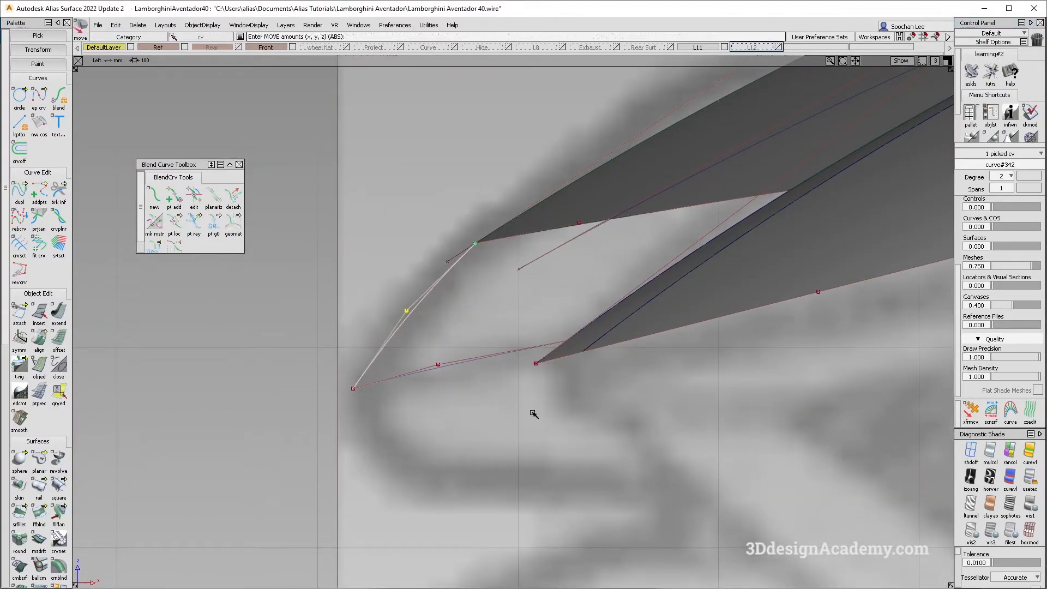
pyautogui.keyDown('ctrl'); pyautogui.keyDown('shift'); pyautogui.moveTo(521, 371); pyautogui.dragTo(520, 291); pyautogui.keyUp('shift'); pyautogui.keyUp('ctrl')
pyautogui.press('F8')
# Step: Build a birail surface from the centreline profile curve with the lower and upper nose curves as its two rails
pyautogui.click(991, 452)
pyautogui.keyDown('alt'); pyautogui.keyDown('shift'); pyautogui.moveTo(325, 364); pyautogui.dragTo(368, 382); pyautogui.keyUp('shift'); pyautogui.keyUp('alt')
pyautogui.keyDown('ctrl'); pyautogui.keyDown('shift'); pyautogui.moveTo(372, 444); pyautogui.dragTo(327, 426); pyautogui.keyUp('shift'); pyautogui.keyUp('ctrl')
pyautogui.keyDown('ctrl'); pyautogui.keyDown('shift'); pyautogui.moveTo(315, 433); pyautogui.dragTo(290, 330); pyautogui.keyUp('shift'); pyautogui.keyUp('ctrl')
pyautogui.click(40, 487)
pyautogui.click(434, 403)
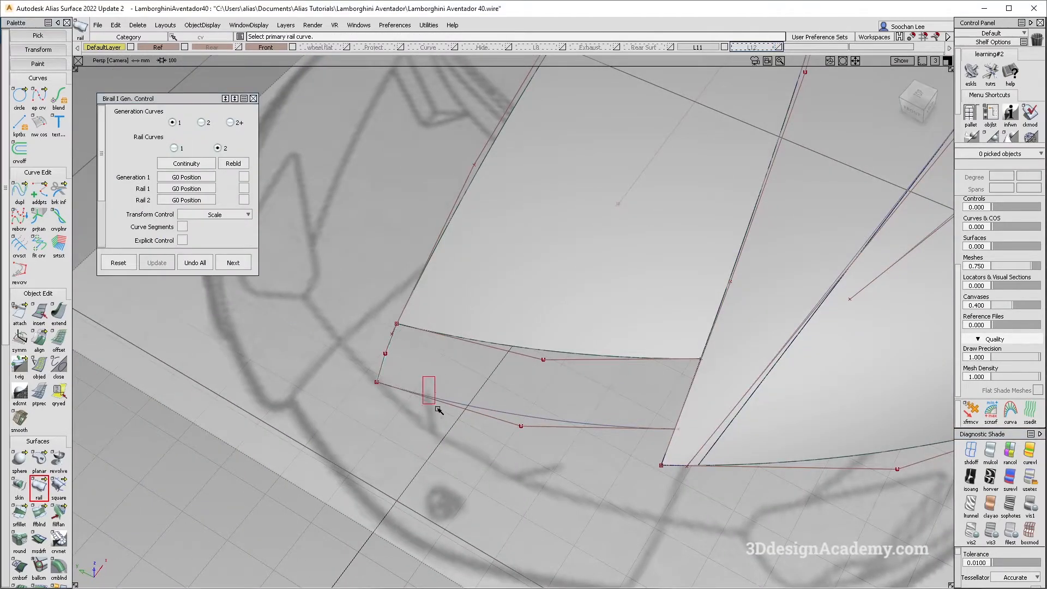
pyautogui.click(549, 353)
pyautogui.keyDown('alt'); pyautogui.keyDown('shift'); pyautogui.moveTo(561, 367); pyautogui.dragTo(643, 432); pyautogui.keyUp('shift'); pyautogui.keyUp('alt')
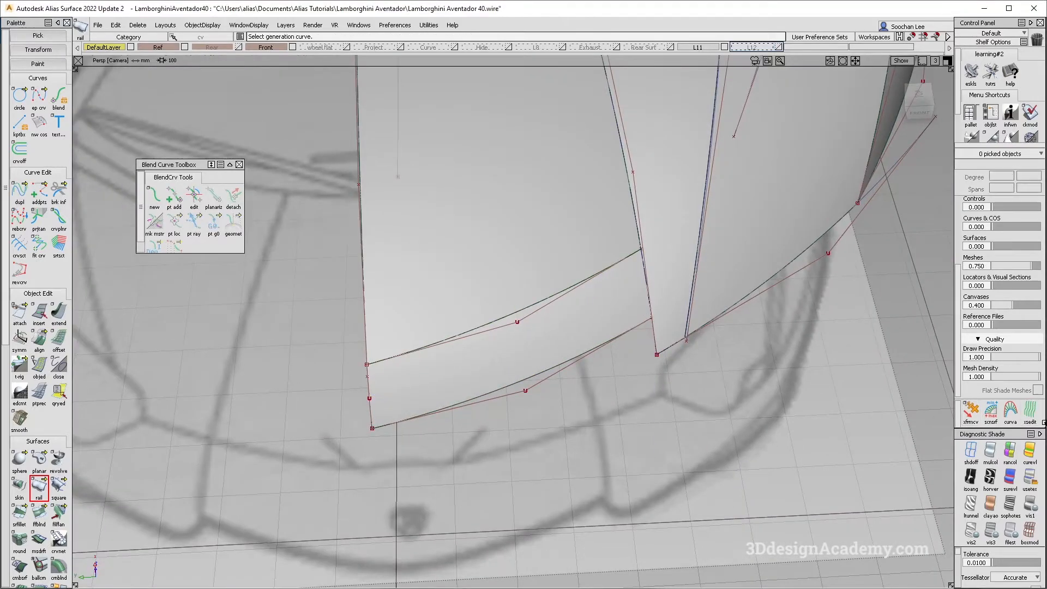
# Step: Inspect the new nose surface and its junction with the hood from several angles, and check the shading colour
pyautogui.keyDown('alt'); pyautogui.keyDown('shift'); pyautogui.moveTo(591, 340); pyautogui.dragTo(518, 362); pyautogui.keyUp('shift'); pyautogui.keyUp('alt')
pyautogui.hotkey('alt', 'm')
pyautogui.moveTo(603, 394)
pyautogui.keyDown('alt'); pyautogui.keyDown('shift'); pyautogui.mouseDown()
pyautogui.moveTo(576, 366)
pyautogui.moveTo(659, 397)
pyautogui.moveTo(545, 359)
pyautogui.moveTo(496, 316)
pyautogui.moveTo(596, 355)
pyautogui.moveTo(719, 341)
pyautogui.mouseUp(); pyautogui.keyUp('shift'); pyautogui.keyUp('alt')
pyautogui.hotkey('alt', 'm')
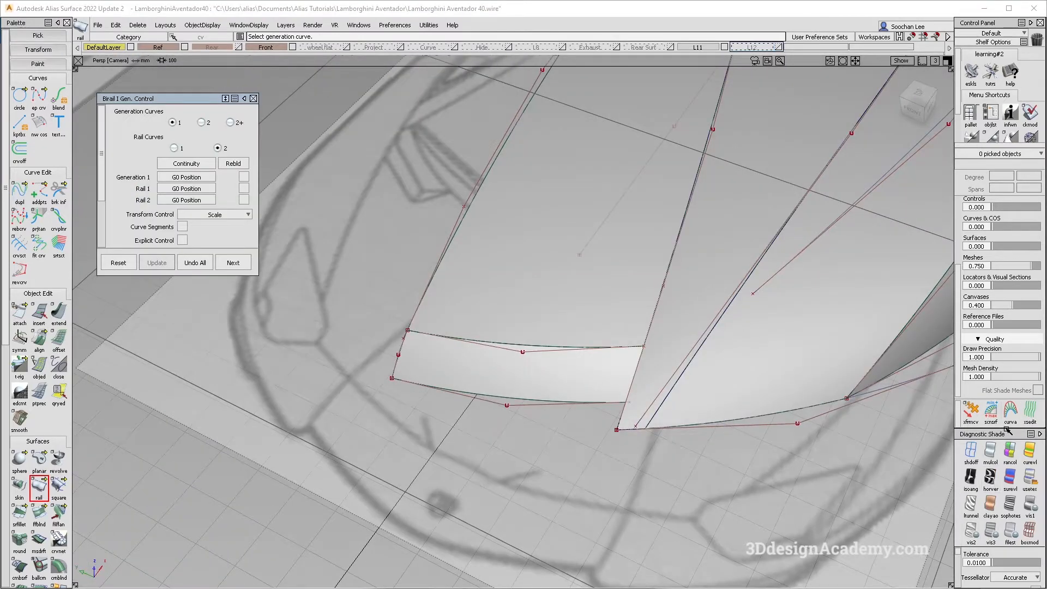
pyautogui.scroll(-5, 1007, 432)
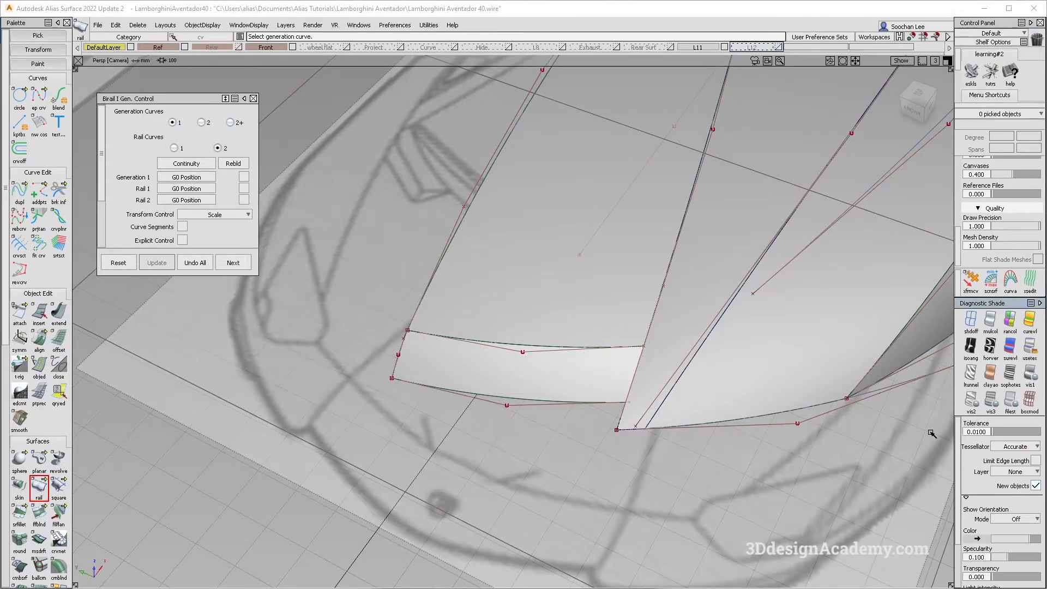
pyautogui.click(972, 537)
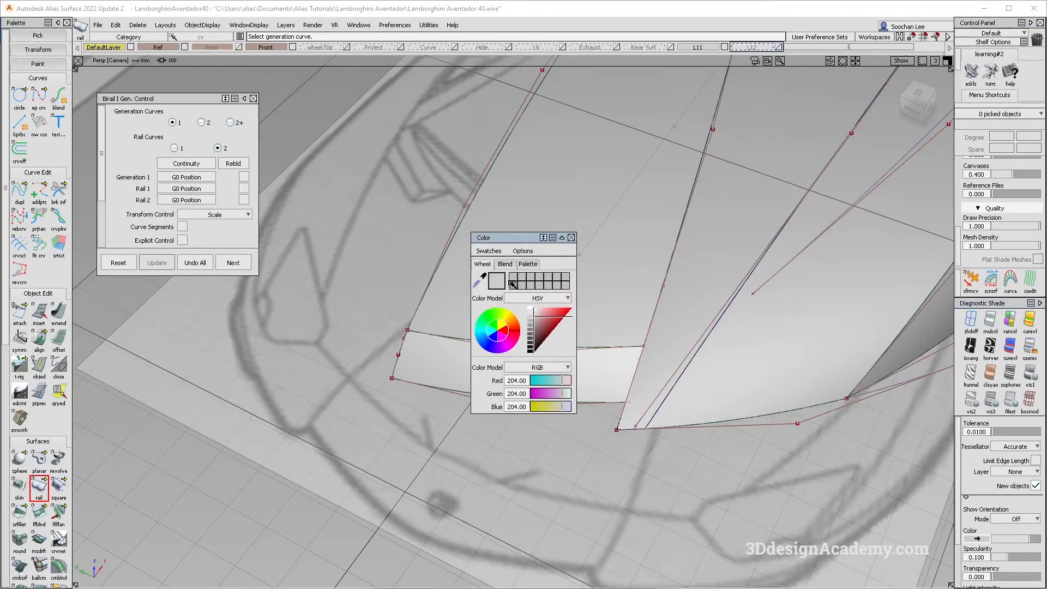
pyautogui.click(571, 237)
pyautogui.keyDown('alt'); pyautogui.keyDown('shift'); pyautogui.moveTo(571, 233); pyautogui.dragTo(594, 397); pyautogui.keyUp('shift'); pyautogui.keyUp('alt')
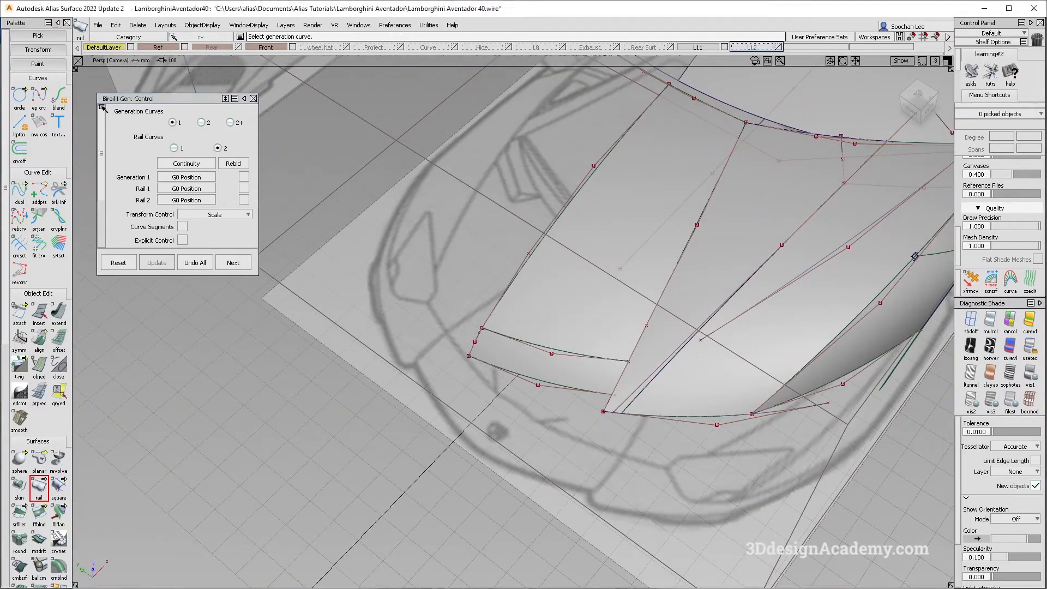
# Step: Turn on symmetry for DefaultLayer and apply the Showroom texture shading to judge the nose surface across the centreline
pyautogui.click(103, 47)
pyautogui.click(100, 97)
pyautogui.keyDown('alt'); pyautogui.keyDown('shift'); pyautogui.moveTo(468, 403); pyautogui.dragTo(622, 371); pyautogui.keyUp('shift'); pyautogui.keyUp('alt')
pyautogui.keyDown('ctrl'); pyautogui.keyDown('shift'); pyautogui.moveTo(640, 426); pyautogui.dragTo(578, 379); pyautogui.keyUp('shift'); pyautogui.keyUp('ctrl')
pyautogui.moveTo(605, 401)
pyautogui.keyDown('alt'); pyautogui.keyDown('shift'); pyautogui.mouseDown()
pyautogui.moveTo(790, 358)
pyautogui.moveTo(627, 354)
pyautogui.moveTo(339, 398)
pyautogui.moveTo(603, 367)
pyautogui.moveTo(868, 434)
pyautogui.mouseUp(); pyautogui.keyUp('shift'); pyautogui.keyUp('alt')
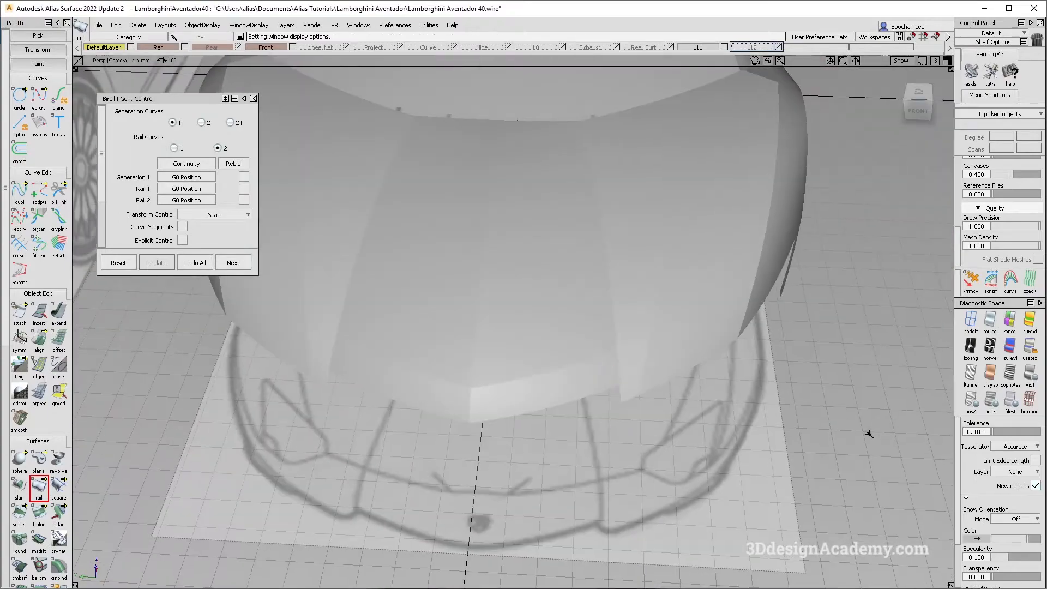
pyautogui.click(1025, 350)
pyautogui.moveTo(584, 374)
pyautogui.keyDown('alt'); pyautogui.keyDown('shift'); pyautogui.mouseDown()
pyautogui.moveTo(524, 372)
pyautogui.moveTo(593, 359)
pyautogui.moveTo(593, 377)
pyautogui.moveTo(883, 283)
pyautogui.moveTo(603, 446)
pyautogui.mouseUp(); pyautogui.keyUp('shift'); pyautogui.keyUp('alt')
pyautogui.hotkey('alt', 'm')
pyautogui.keyDown('alt'); pyautogui.keyDown('shift'); pyautogui.moveTo(453, 373); pyautogui.dragTo(498, 404, button='right'); pyautogui.keyUp('shift'); pyautogui.keyUp('alt')
pyautogui.keyDown('alt'); pyautogui.keyDown('shift'); pyautogui.moveTo(498, 404); pyautogui.dragTo(558, 343); pyautogui.keyUp('shift'); pyautogui.keyUp('alt')
# Step: Delete the birail surface and rebuild it as a monorail surface, sweeping the centreline profile along the hood's front edge
pyautogui.click(558, 343)
pyautogui.press('Delete')
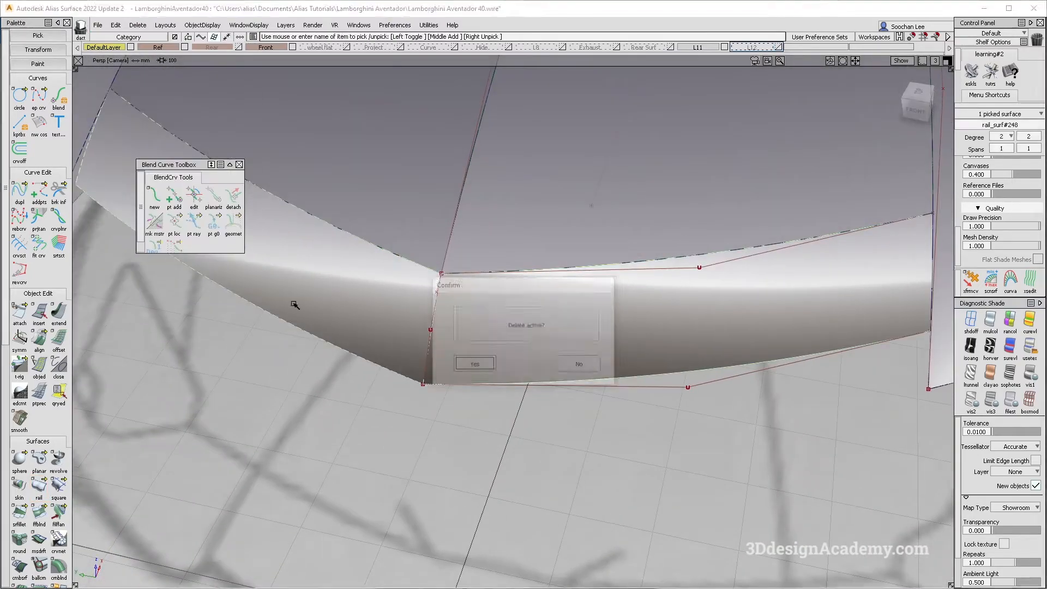
pyautogui.click(25, 485)
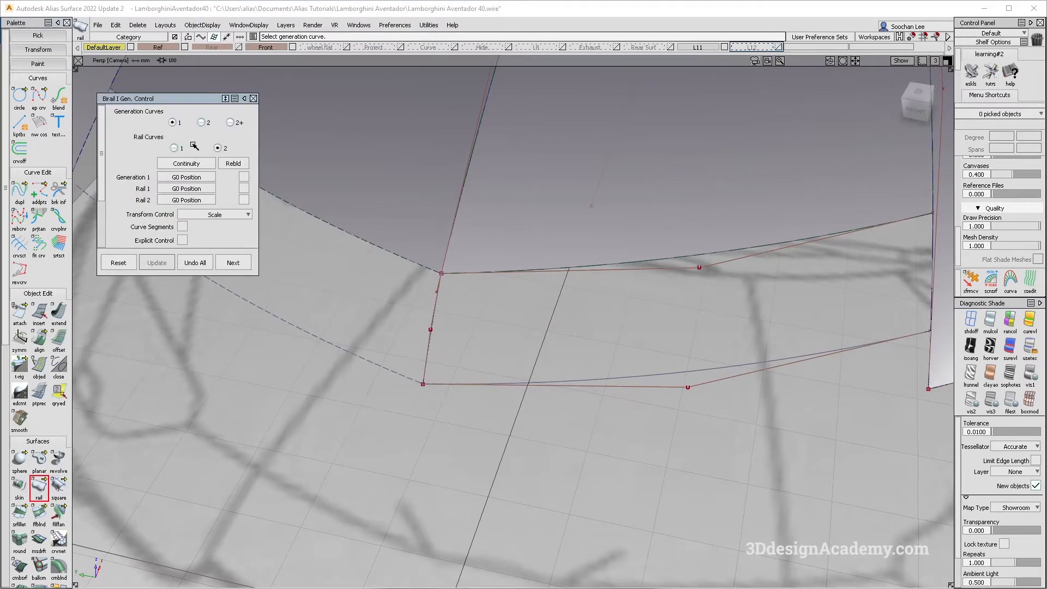
pyautogui.click(182, 149)
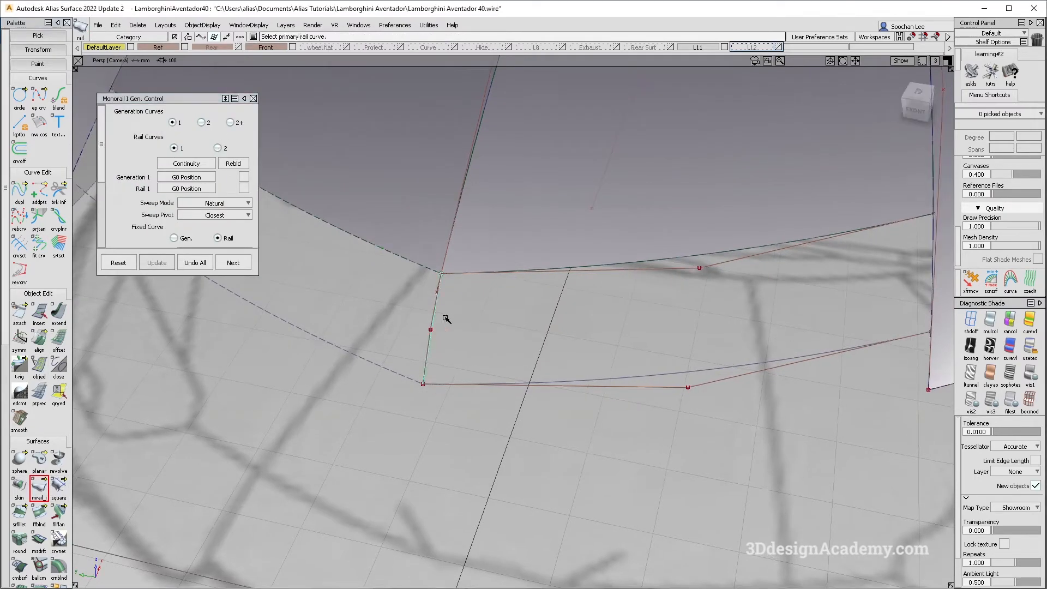
pyautogui.keyDown('alt'); pyautogui.keyDown('shift'); pyautogui.moveTo(434, 318); pyautogui.dragTo(532, 286); pyautogui.keyUp('shift'); pyautogui.keyUp('alt')
pyautogui.click(532, 286)
pyautogui.click(552, 307)
# Step: Examine the rebuilt nose surface's reflections across the centreline from several angles
pyautogui.keyDown('alt'); pyautogui.keyDown('shift'); pyautogui.moveTo(552, 307); pyautogui.dragTo(524, 329, button='right'); pyautogui.keyUp('shift'); pyautogui.keyUp('alt')
pyautogui.moveTo(523, 330)
pyautogui.keyDown('alt'); pyautogui.keyDown('shift'); pyautogui.mouseDown()
pyautogui.moveTo(605, 343)
pyautogui.moveTo(567, 370)
pyautogui.moveTo(521, 343)
pyautogui.moveTo(533, 355)
pyautogui.mouseUp(); pyautogui.keyUp('shift'); pyautogui.keyUp('alt')
pyautogui.press('space')
pyautogui.moveTo(580, 385)
pyautogui.keyDown('ctrl'); pyautogui.keyDown('shift'); pyautogui.mouseDown(button='right')
pyautogui.moveTo(530, 320)
pyautogui.moveTo(605, 294)
pyautogui.mouseUp(button='right'); pyautogui.keyUp('shift'); pyautogui.keyUp('ctrl')
pyautogui.keyDown('alt'); pyautogui.keyDown('shift'); pyautogui.moveTo(605, 294); pyautogui.dragTo(720, 244); pyautogui.keyUp('shift'); pyautogui.keyUp('alt')
pyautogui.keyDown('ctrl'); pyautogui.keyDown('shift'); pyautogui.moveTo(720, 245); pyautogui.dragTo(570, 278, button='right'); pyautogui.keyUp('shift'); pyautogui.keyUp('ctrl')
pyautogui.keyDown('alt'); pyautogui.keyDown('shift'); pyautogui.moveTo(570, 279); pyautogui.dragTo(633, 299); pyautogui.keyUp('shift'); pyautogui.keyUp('alt')
pyautogui.keyDown('alt'); pyautogui.keyDown('shift'); pyautogui.moveTo(566, 251); pyautogui.dragTo(516, 302); pyautogui.keyUp('shift'); pyautogui.keyUp('alt')
pyautogui.rightClick(519, 289)
pyautogui.click(518, 290)
# Step: Set the monorail surface's Rotate Xform to about -4.01 with shading off, judging its edge in the top view
pyautogui.click(918, 95)
pyautogui.keyDown('alt'); pyautogui.keyDown('shift'); pyautogui.moveTo(506, 332); pyautogui.dragTo(523, 337, button='right'); pyautogui.keyUp('shift'); pyautogui.keyUp('alt')
pyautogui.keyDown('alt'); pyautogui.keyDown('shift'); pyautogui.moveTo(524, 337); pyautogui.dragTo(479, 254, button='middle'); pyautogui.keyUp('shift'); pyautogui.keyUp('alt')
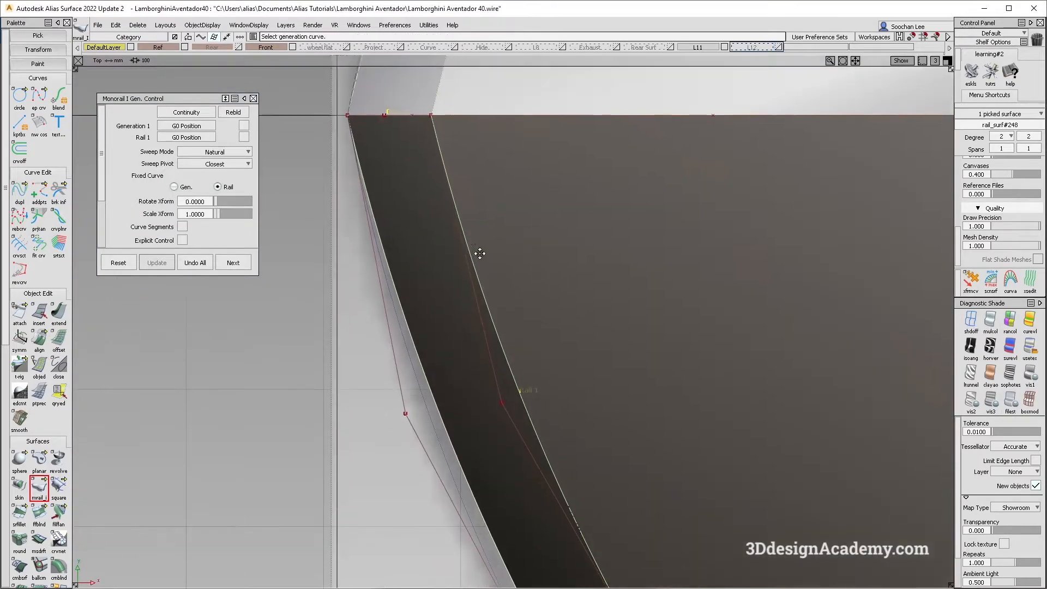
pyautogui.click(970, 321)
pyautogui.moveTo(648, 359)
pyautogui.keyDown('alt'); pyautogui.keyDown('shift'); pyautogui.mouseDown(button='right')
pyautogui.moveTo(513, 394)
pyautogui.moveTo(574, 376)
pyautogui.mouseUp(button='right'); pyautogui.keyUp('shift'); pyautogui.keyUp('alt')
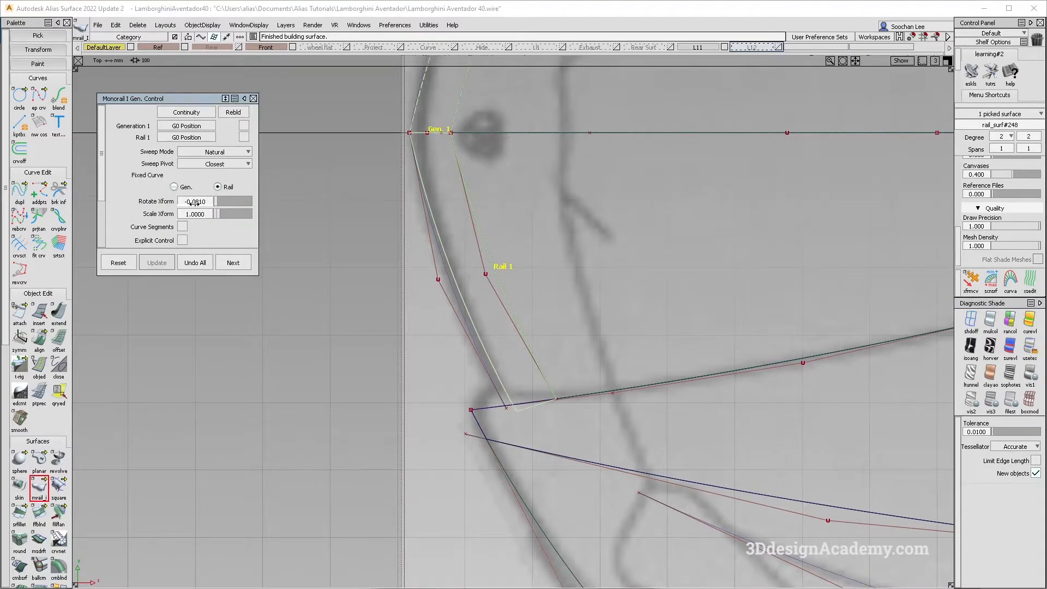
pyautogui.moveTo(184, 207); pyautogui.dragTo(186, 207)
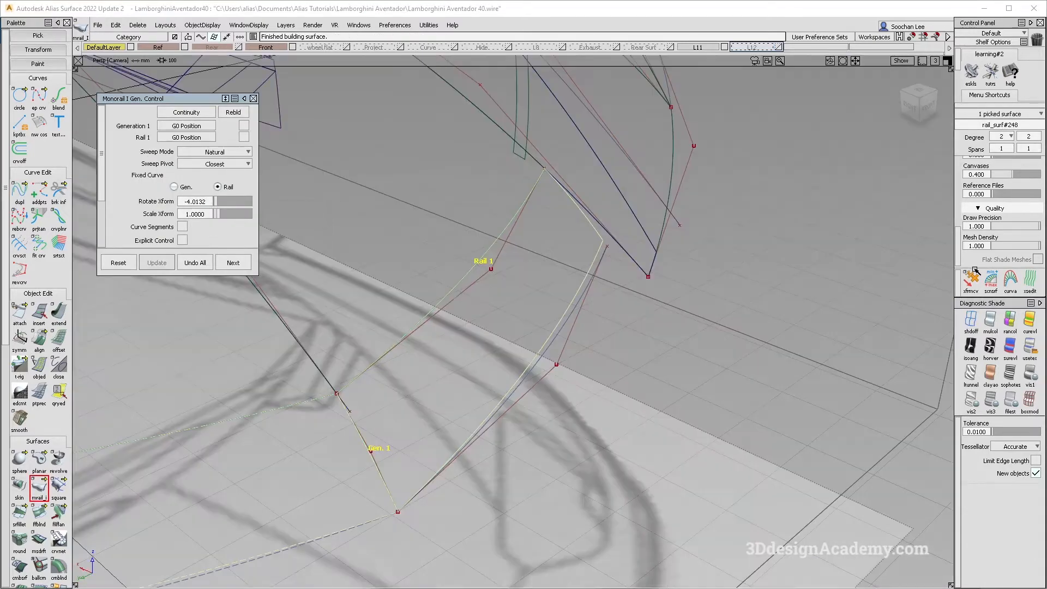
# Step: Examine the rotated nose surface with the Showroom texture shading and the multi-colour shading
pyautogui.click(1032, 348)
pyautogui.keyDown('alt'); pyautogui.keyDown('shift'); pyautogui.moveTo(807, 268); pyautogui.dragTo(681, 240); pyautogui.keyUp('shift'); pyautogui.keyUp('alt')
pyautogui.keyDown('alt'); pyautogui.keyDown('shift'); pyautogui.moveTo(682, 240); pyautogui.dragTo(577, 338, button='right'); pyautogui.keyUp('shift'); pyautogui.keyUp('alt')
pyautogui.moveTo(535, 234)
pyautogui.keyDown('alt'); pyautogui.keyDown('shift'); pyautogui.mouseDown()
pyautogui.moveTo(525, 254)
pyautogui.moveTo(744, 257)
pyautogui.moveTo(828, 230)
pyautogui.moveTo(764, 284)
pyautogui.mouseUp(); pyautogui.keyUp('shift'); pyautogui.keyUp('alt')
pyautogui.moveTo(689, 346)
pyautogui.keyDown('ctrl'); pyautogui.keyDown('shift'); pyautogui.mouseDown()
pyautogui.moveTo(663, 232)
pyautogui.moveTo(592, 245)
pyautogui.mouseUp(); pyautogui.keyUp('shift'); pyautogui.keyUp('ctrl')
pyautogui.click(990, 320)
pyautogui.moveTo(661, 402)
pyautogui.keyDown('ctrl'); pyautogui.keyDown('shift'); pyautogui.mouseDown()
pyautogui.moveTo(617, 309)
pyautogui.moveTo(624, 266)
pyautogui.mouseUp(); pyautogui.keyUp('shift'); pyautogui.keyUp('ctrl')
pyautogui.moveTo(656, 320)
pyautogui.keyDown('alt'); pyautogui.keyDown('shift'); pyautogui.mouseDown()
pyautogui.moveTo(568, 306)
pyautogui.moveTo(583, 306)
pyautogui.mouseUp(); pyautogui.keyUp('shift'); pyautogui.keyUp('alt')
pyautogui.keyDown('ctrl'); pyautogui.keyDown('shift'); pyautogui.moveTo(705, 391); pyautogui.dragTo(711, 307); pyautogui.keyUp('shift'); pyautogui.keyUp('ctrl')
# Step: Compare the nose surface's edges with the reference sketches in the side, top and front views, using wireframe display
pyautogui.press('F6')
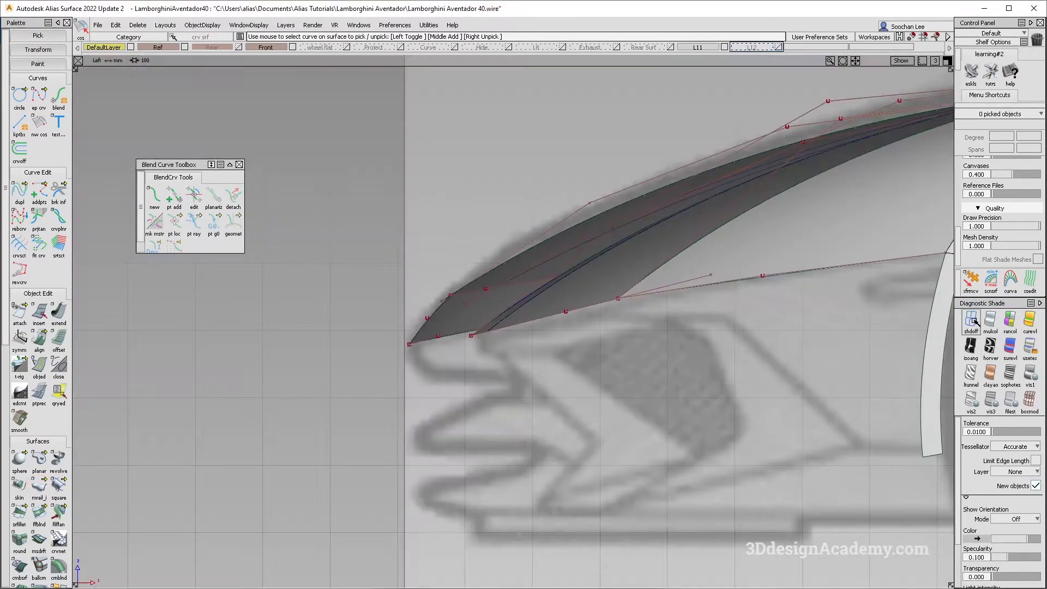
pyautogui.click(972, 321)
pyautogui.press('F7')
pyautogui.keyDown('alt'); pyautogui.keyDown('shift'); pyautogui.moveTo(764, 355); pyautogui.dragTo(659, 299, button='middle'); pyautogui.keyUp('shift'); pyautogui.keyUp('alt')
pyautogui.keyDown('alt'); pyautogui.keyDown('shift'); pyautogui.moveTo(659, 299); pyautogui.dragTo(589, 306, button='right'); pyautogui.keyUp('shift'); pyautogui.keyUp('alt')
pyautogui.press('F8')
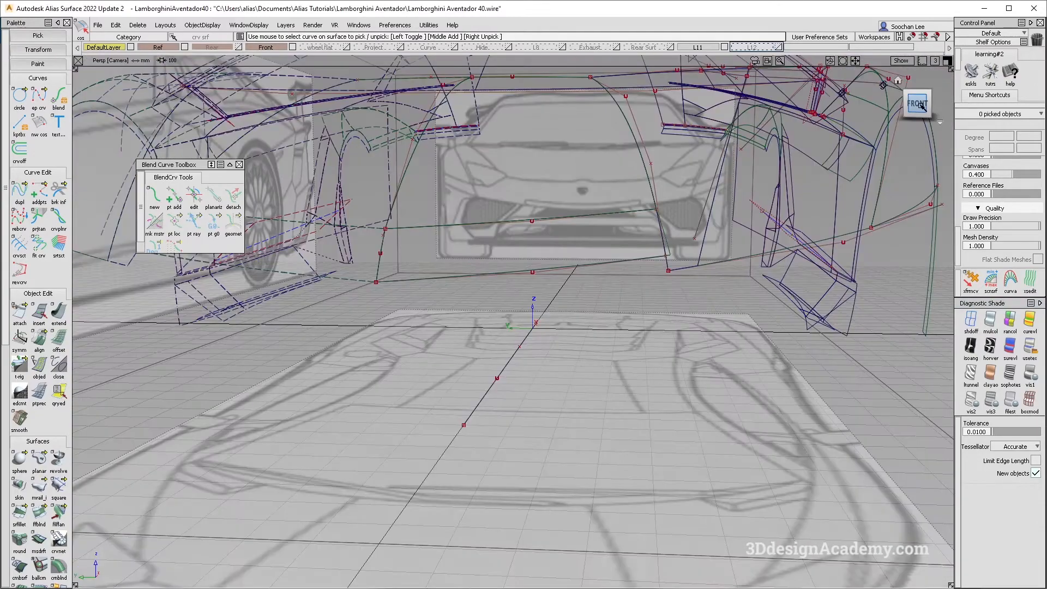
pyautogui.click(921, 107)
pyautogui.keyDown('alt'); pyautogui.keyDown('shift'); pyautogui.moveTo(485, 334); pyautogui.dragTo(554, 334, button='middle'); pyautogui.keyUp('shift'); pyautogui.keyUp('alt')
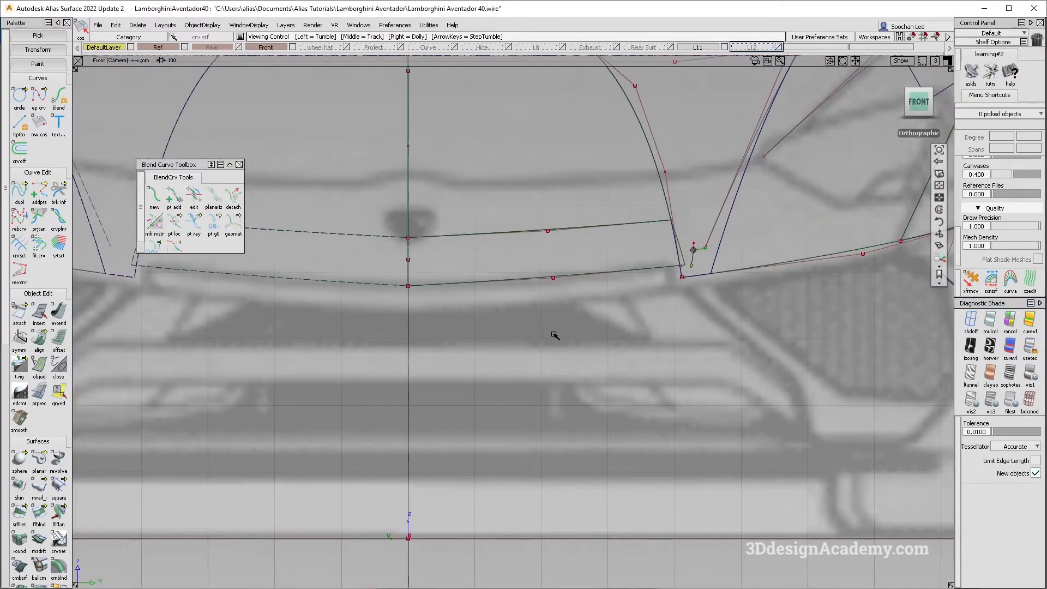
pyautogui.keyDown('alt'); pyautogui.keyDown('shift'); pyautogui.moveTo(636, 290); pyautogui.dragTo(589, 283, button='middle'); pyautogui.keyUp('shift'); pyautogui.keyUp('alt')
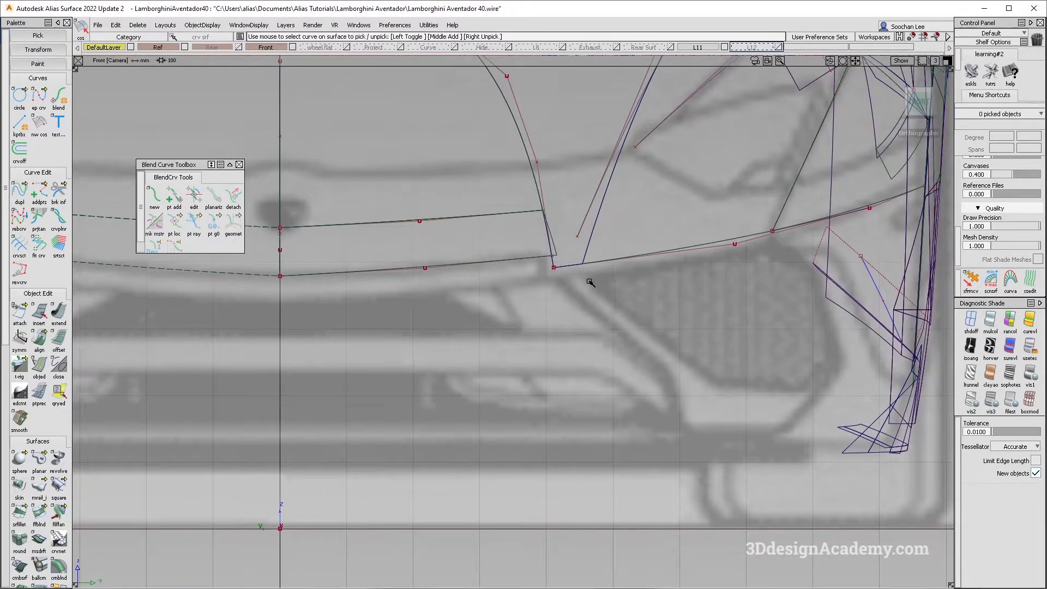
pyautogui.keyDown('alt'); pyautogui.keyDown('shift'); pyautogui.moveTo(440, 281); pyautogui.dragTo(562, 281, button='middle'); pyautogui.keyUp('shift'); pyautogui.keyUp('alt')
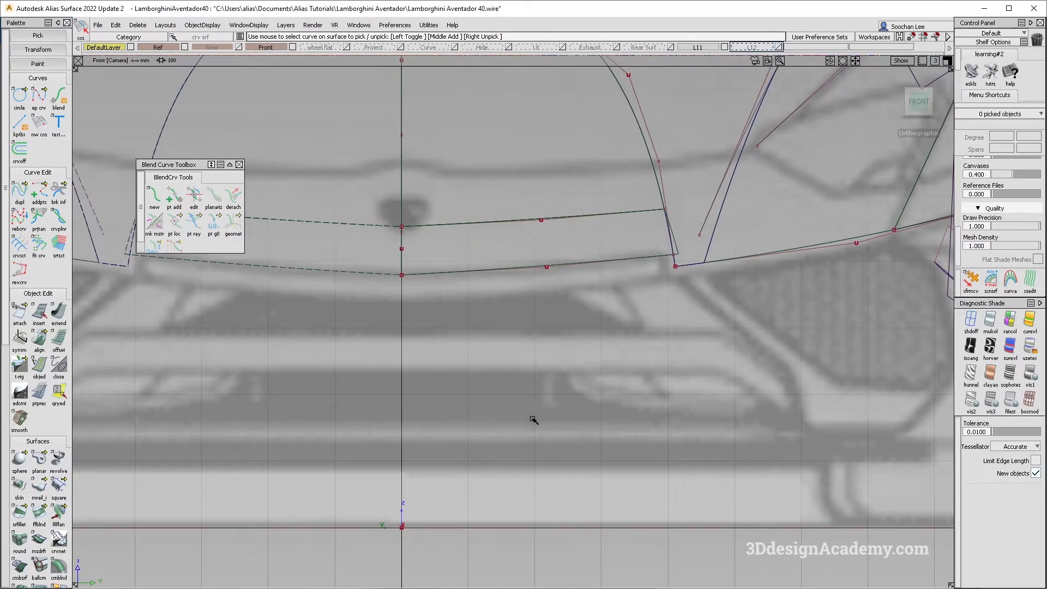
# Step: Check the reference photos and draw an edit point curve from the nose surface's lower centreline corner down along the side sketch
pyautogui.hotkey('alt', 'Tab')
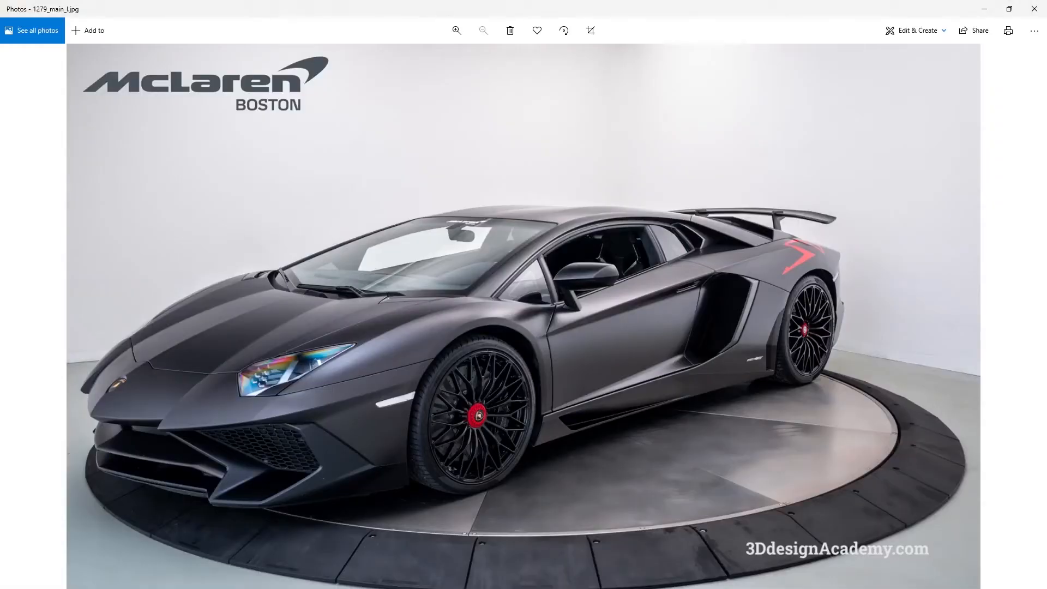
pyautogui.hotkey('alt', 'Tab')
pyautogui.hotkey('alt', 'Tab')
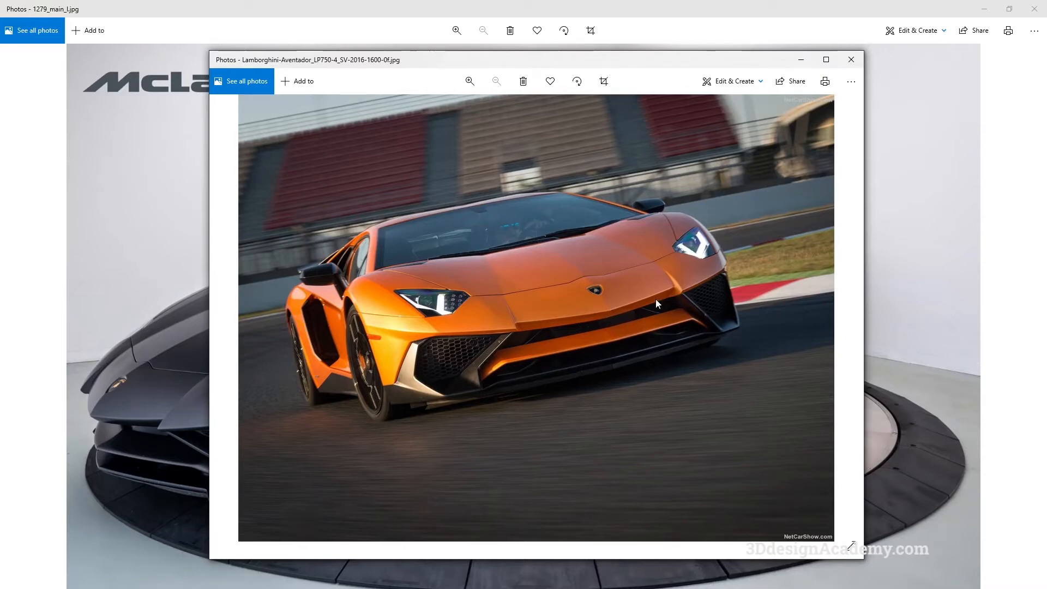
pyautogui.hotkey('alt', 'Tab')
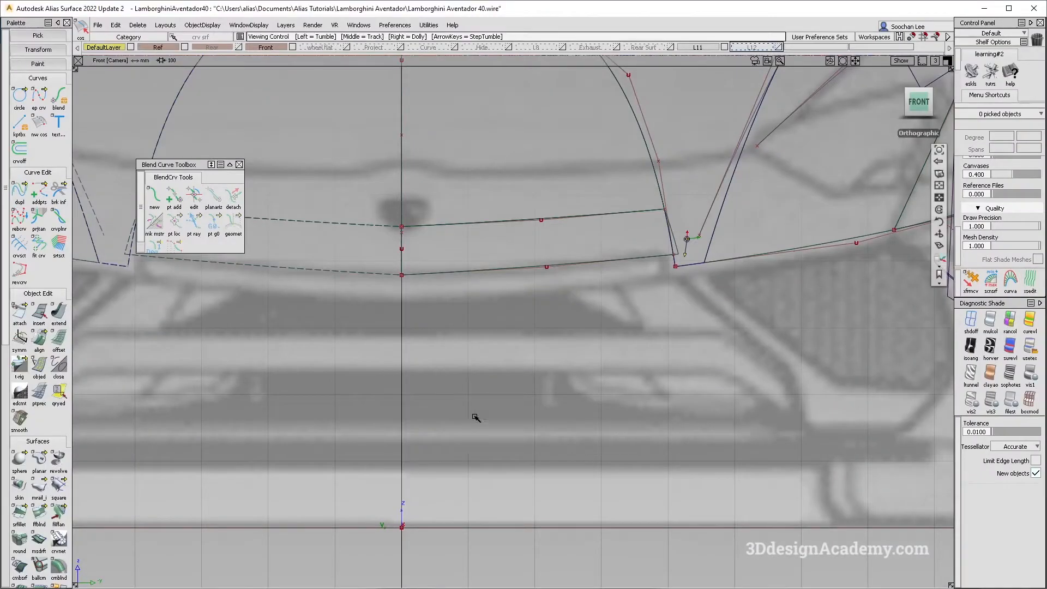
pyautogui.press('F8')
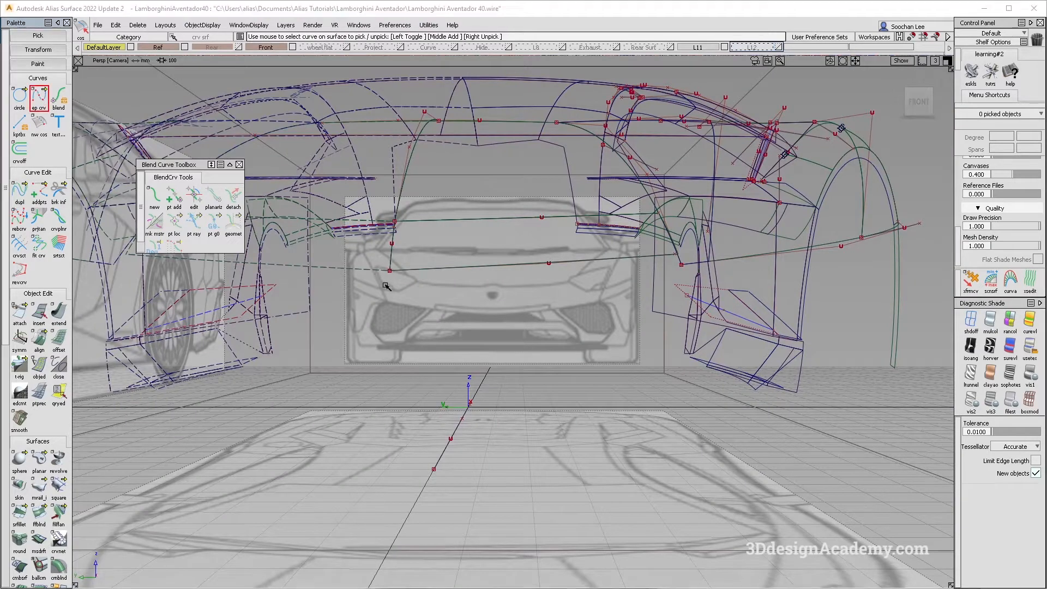
pyautogui.keyDown('ctrl'); pyautogui.click(385, 286); pyautogui.keyUp('ctrl')
pyautogui.press('F6')
pyautogui.keyDown('alt'); pyautogui.keyDown('shift'); pyautogui.moveTo(513, 263); pyautogui.dragTo(455, 312, button='right'); pyautogui.keyUp('shift'); pyautogui.keyUp('alt')
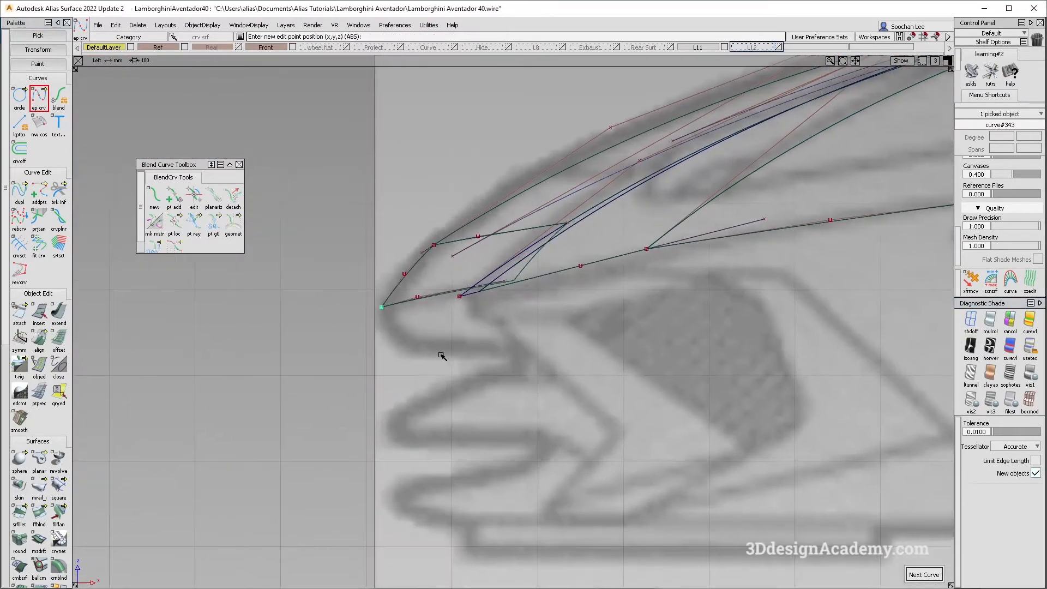
pyautogui.moveTo(414, 354); pyautogui.dragTo(416, 351)
# Step: Adjust the new short curve's middle CV to follow the rounded front lip in the side sketch, comparing it with the orange car photo
pyautogui.keyDown('ctrl'); pyautogui.keyDown('shift'); pyautogui.moveTo(420, 369); pyautogui.dragTo(410, 329); pyautogui.keyUp('shift'); pyautogui.keyUp('ctrl')
pyautogui.click(398, 328)
pyautogui.keyDown('ctrl'); pyautogui.keyDown('shift'); pyautogui.moveTo(402, 328); pyautogui.dragTo(424, 331, button='middle'); pyautogui.keyUp('shift'); pyautogui.keyUp('ctrl')
pyautogui.moveTo(424, 330); pyautogui.dragTo(423, 330)
pyautogui.hotkey('alt', 'Tab')
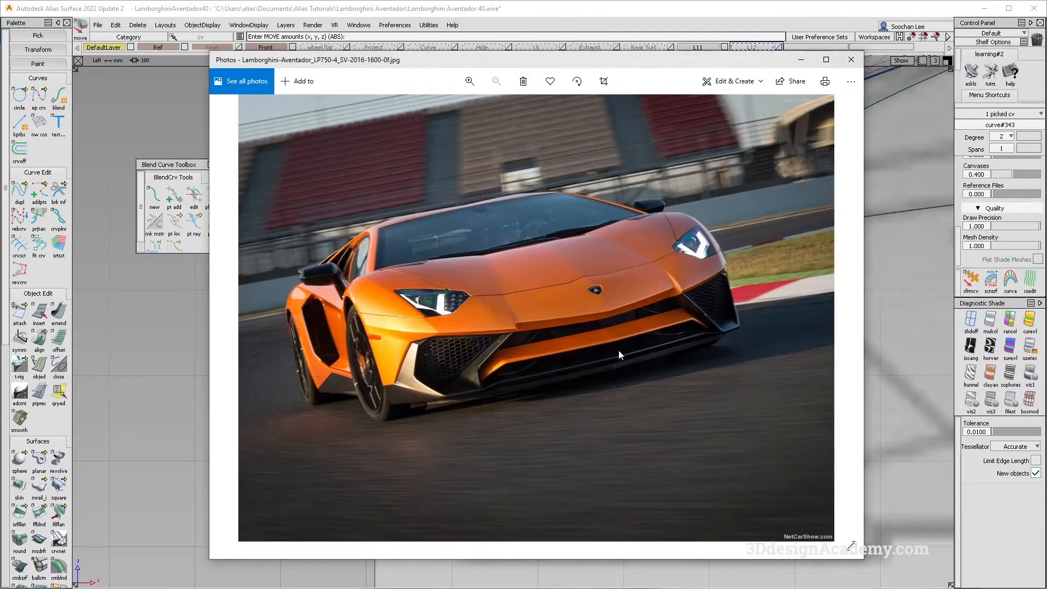
pyautogui.hotkey('alt', 'Tab')
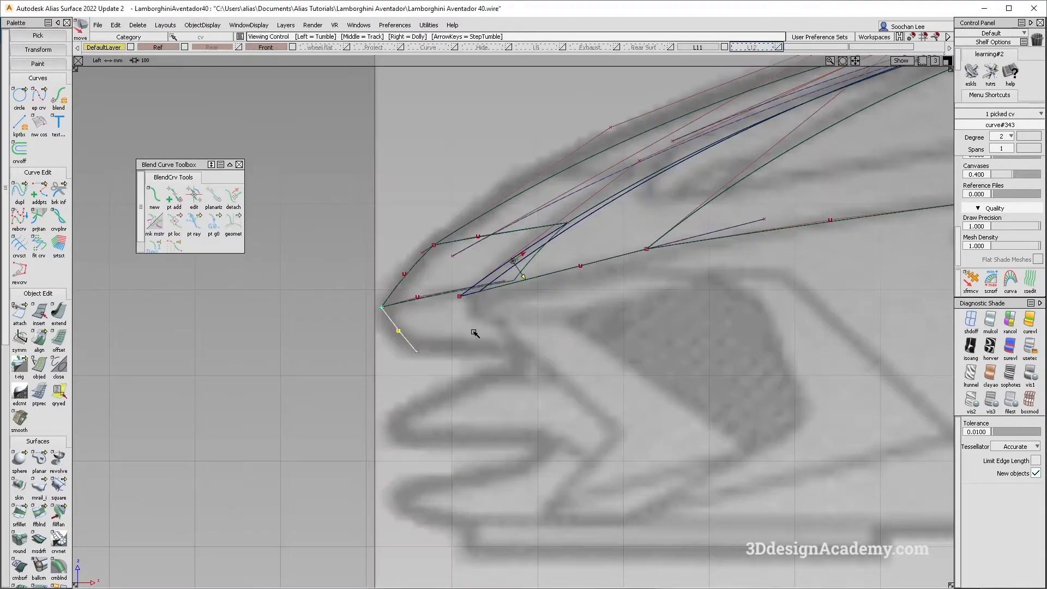
pyautogui.keyDown('ctrl'); pyautogui.keyDown('shift'); pyautogui.moveTo(512, 410); pyautogui.dragTo(495, 333); pyautogui.keyUp('shift'); pyautogui.keyUp('ctrl')
# Step: Build a Monorail surface below the nose, using the new short curve as generation curve and the nose's lower edge curve as rail
pyautogui.press('F8')
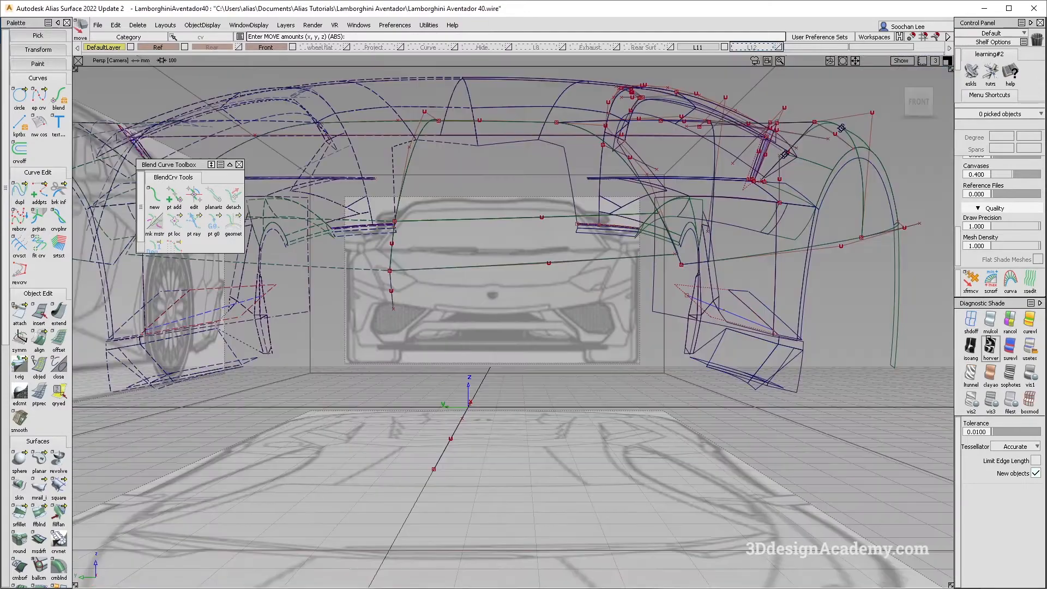
pyautogui.click(990, 322)
pyautogui.moveTo(541, 264)
pyautogui.keyDown('alt'); pyautogui.keyDown('shift'); pyautogui.mouseDown()
pyautogui.moveTo(480, 295)
pyautogui.moveTo(532, 298)
pyautogui.moveTo(518, 273)
pyautogui.moveTo(526, 250)
pyautogui.mouseUp(); pyautogui.keyUp('shift'); pyautogui.keyUp('alt')
pyautogui.keyDown('ctrl'); pyautogui.keyDown('shift'); pyautogui.moveTo(526, 249); pyautogui.dragTo(534, 392); pyautogui.keyUp('shift'); pyautogui.keyUp('ctrl')
pyautogui.click(559, 274)
pyautogui.click(529, 394)
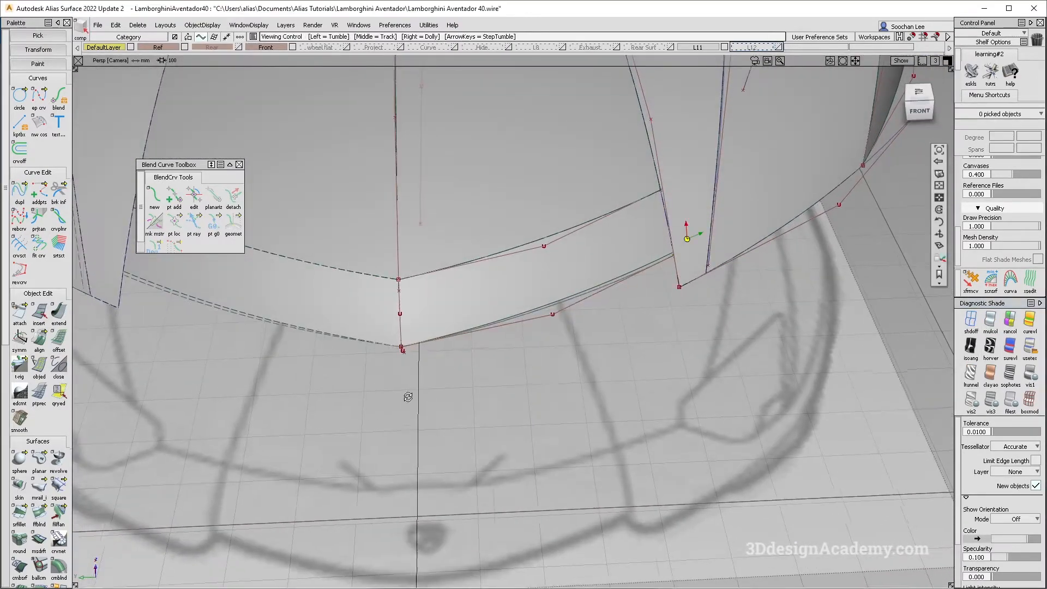
pyautogui.keyDown('alt'); pyautogui.keyDown('shift'); pyautogui.moveTo(413, 401); pyautogui.dragTo(295, 371); pyautogui.keyUp('shift'); pyautogui.keyUp('alt')
pyautogui.doubleClick(34, 485)
pyautogui.click(395, 287)
pyautogui.click(490, 267)
pyautogui.click(509, 286)
# Step: Compare the new lower lip surface with the side and front sketches, shaded and in wireframe, and with the orange car photo
pyautogui.keyDown('alt'); pyautogui.keyDown('shift'); pyautogui.moveTo(511, 289); pyautogui.dragTo(601, 263); pyautogui.keyUp('shift'); pyautogui.keyUp('alt')
pyautogui.keyDown('ctrl'); pyautogui.keyDown('shift'); pyautogui.moveTo(602, 262); pyautogui.dragTo(644, 223); pyautogui.keyUp('shift'); pyautogui.keyUp('ctrl')
pyautogui.keyDown('ctrl'); pyautogui.keyDown('shift'); pyautogui.moveTo(681, 265); pyautogui.dragTo(537, 271); pyautogui.keyUp('shift'); pyautogui.keyUp('ctrl')
pyautogui.keyDown('ctrl'); pyautogui.keyDown('shift'); pyautogui.moveTo(657, 283); pyautogui.dragTo(555, 283); pyautogui.keyUp('shift'); pyautogui.keyUp('ctrl')
pyautogui.click(555, 284)
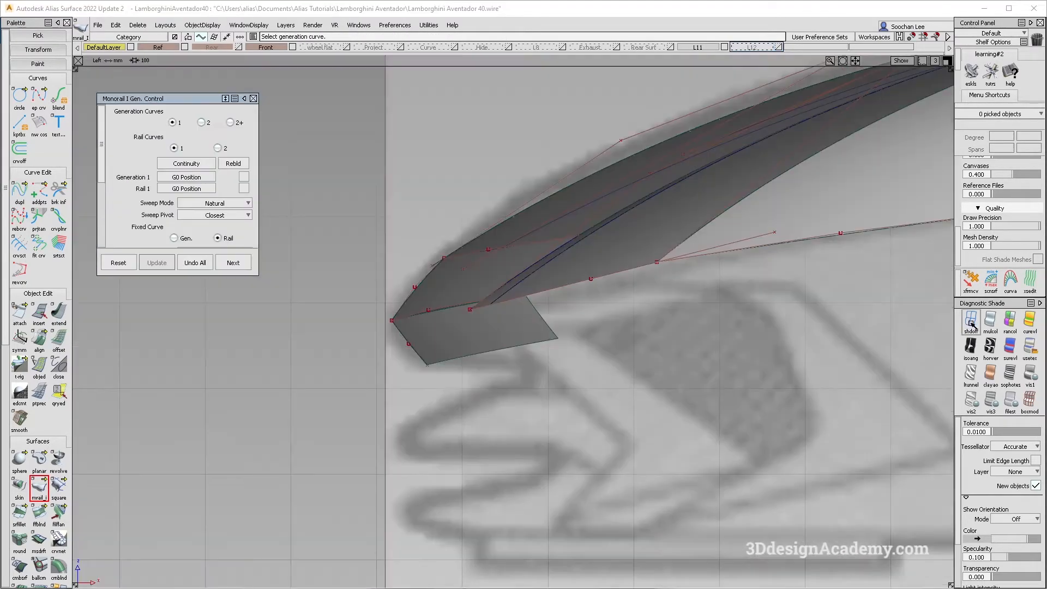
pyautogui.click(971, 323)
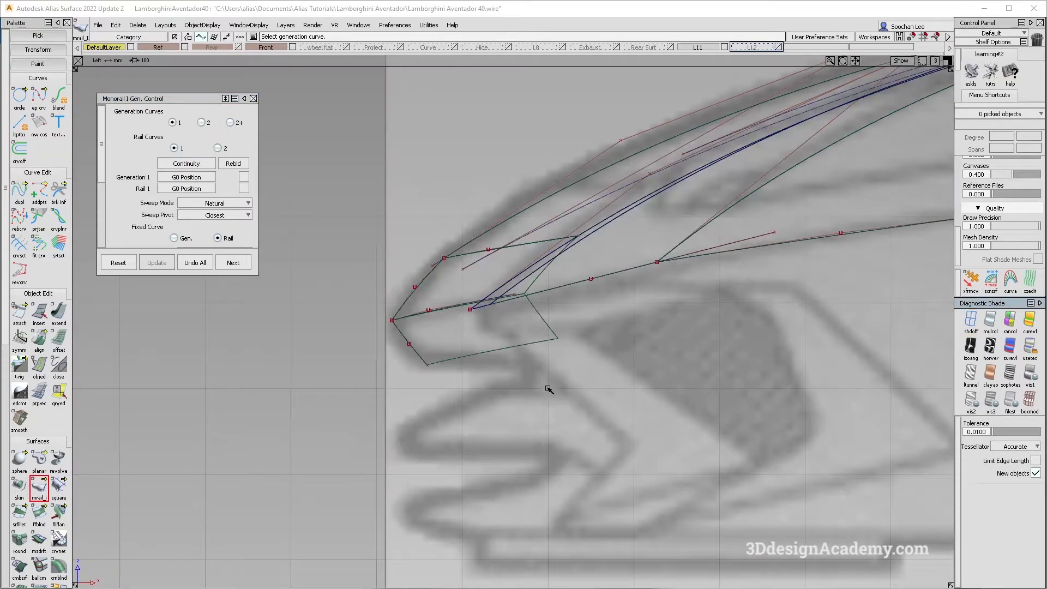
pyautogui.click(985, 323)
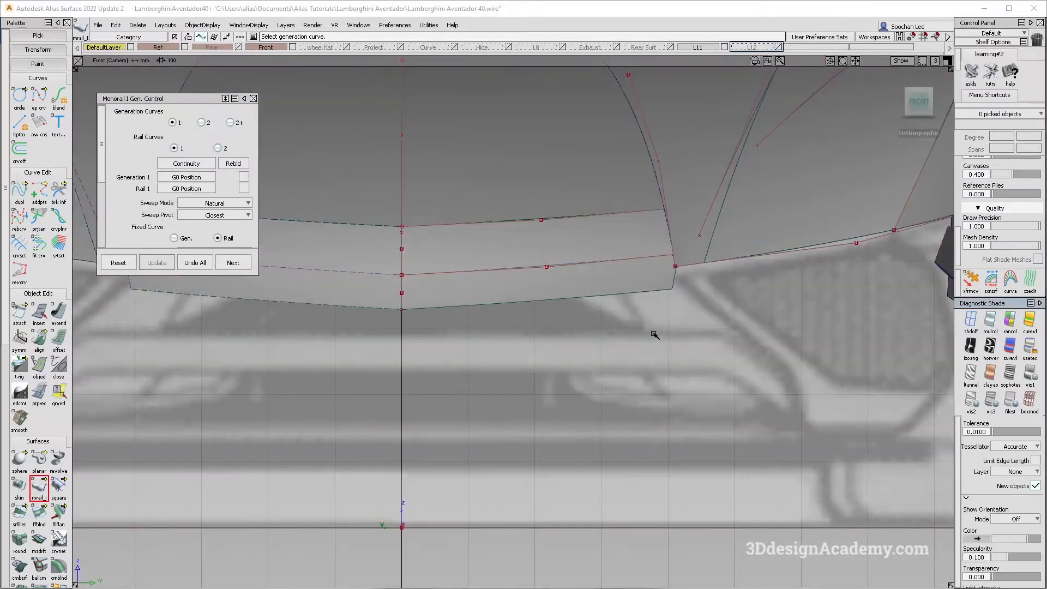
pyautogui.click(971, 322)
pyautogui.keyDown('alt'); pyautogui.keyDown('shift'); pyautogui.moveTo(545, 295); pyautogui.dragTo(596, 296, button='right'); pyautogui.keyUp('shift'); pyautogui.keyUp('alt')
pyautogui.keyDown('alt'); pyautogui.keyDown('shift'); pyautogui.moveTo(594, 295); pyautogui.dragTo(623, 277, button='middle'); pyautogui.keyUp('shift'); pyautogui.keyUp('alt')
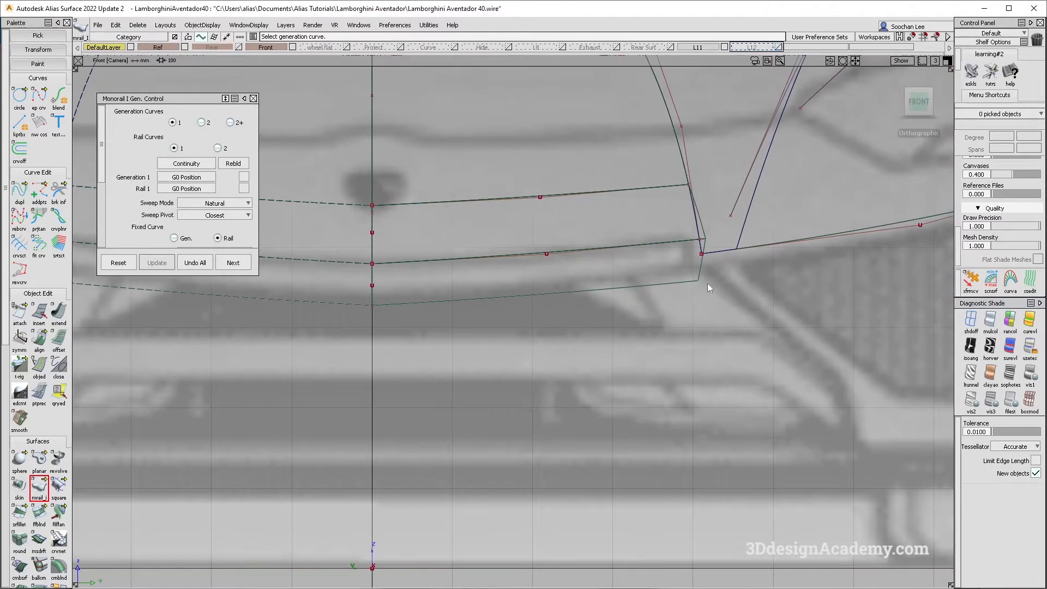
pyautogui.hotkey('alt', 'Tab')
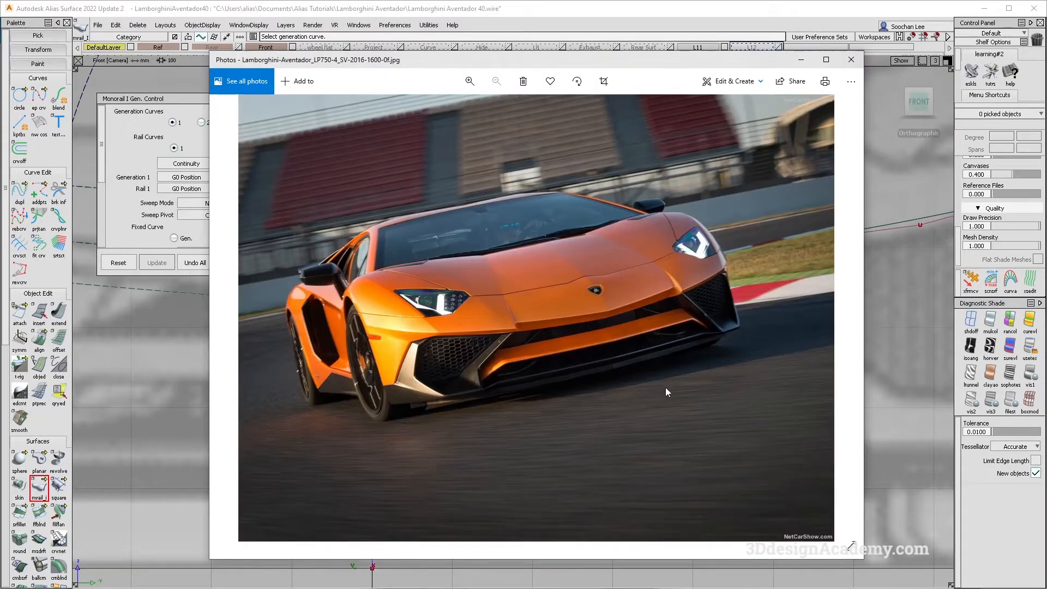
pyautogui.hotkey('alt', 'Tab')
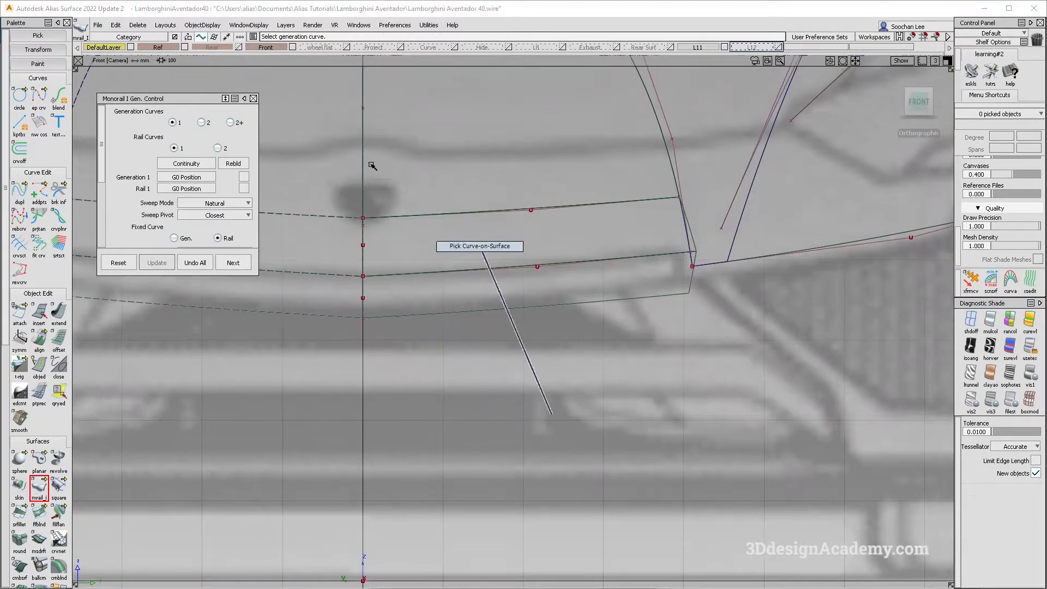
# Step: Extend the lower end of the short centreline generation curve to make the lip surface deeper
pyautogui.click(23, 199)
pyautogui.click(61, 321)
pyautogui.hotkey('alt', 'p')
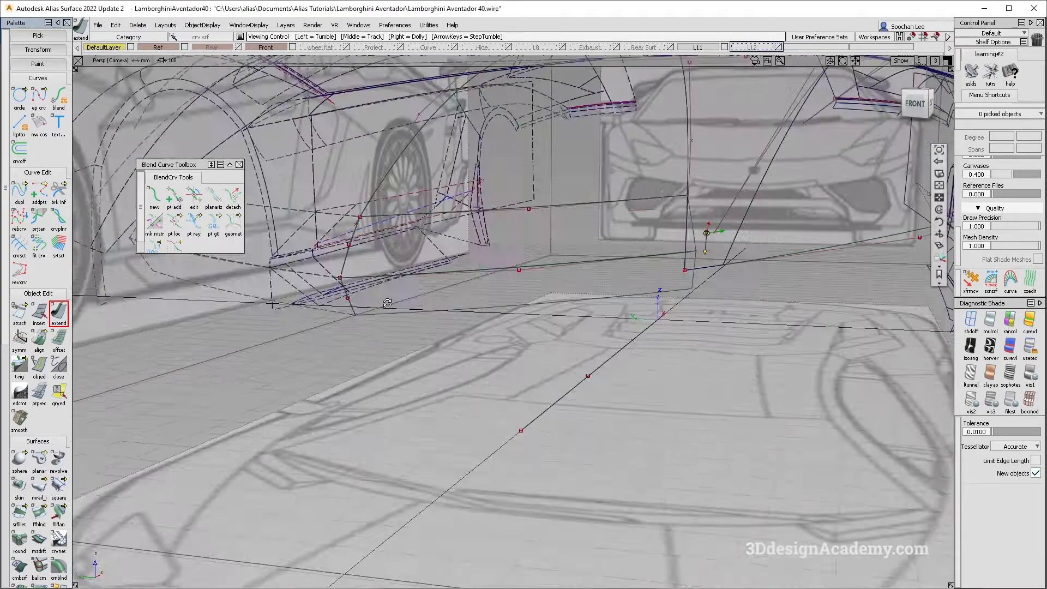
pyautogui.click(406, 282)
pyautogui.click(422, 295)
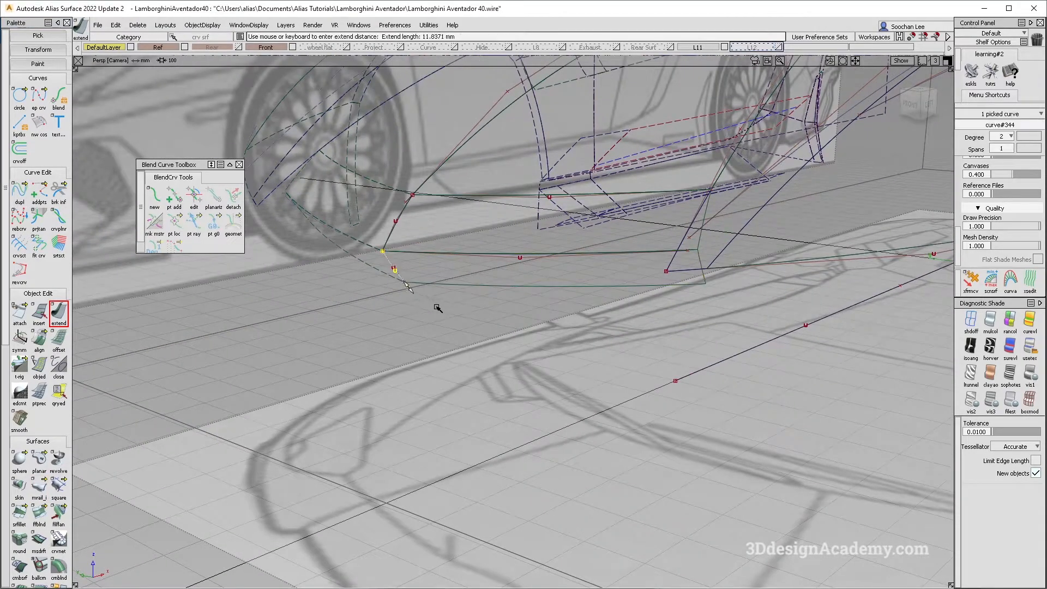
pyautogui.click(449, 317)
pyautogui.keyDown('alt'); pyautogui.keyDown('shift'); pyautogui.moveTo(448, 316); pyautogui.dragTo(603, 295); pyautogui.keyUp('shift'); pyautogui.keyUp('alt')
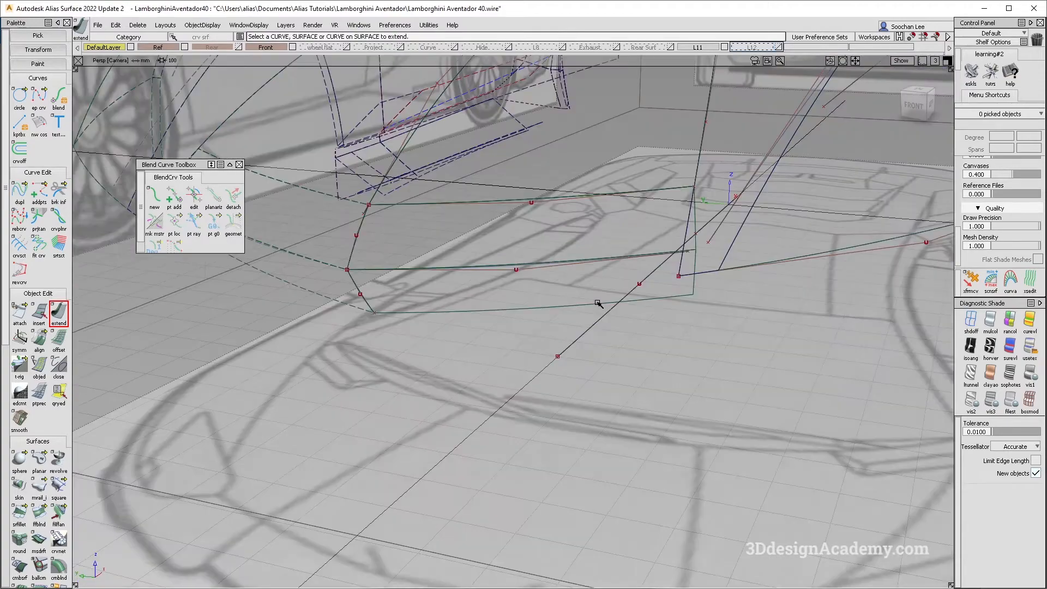
# Step: Clear away the rail curve lying along the nose surface's lower edge
pyautogui.keyDown('ctrl'); pyautogui.keyDown('shift'); pyautogui.moveTo(533, 278); pyautogui.dragTo(537, 268); pyautogui.keyUp('shift'); pyautogui.keyUp('ctrl')
pyautogui.click(540, 266)
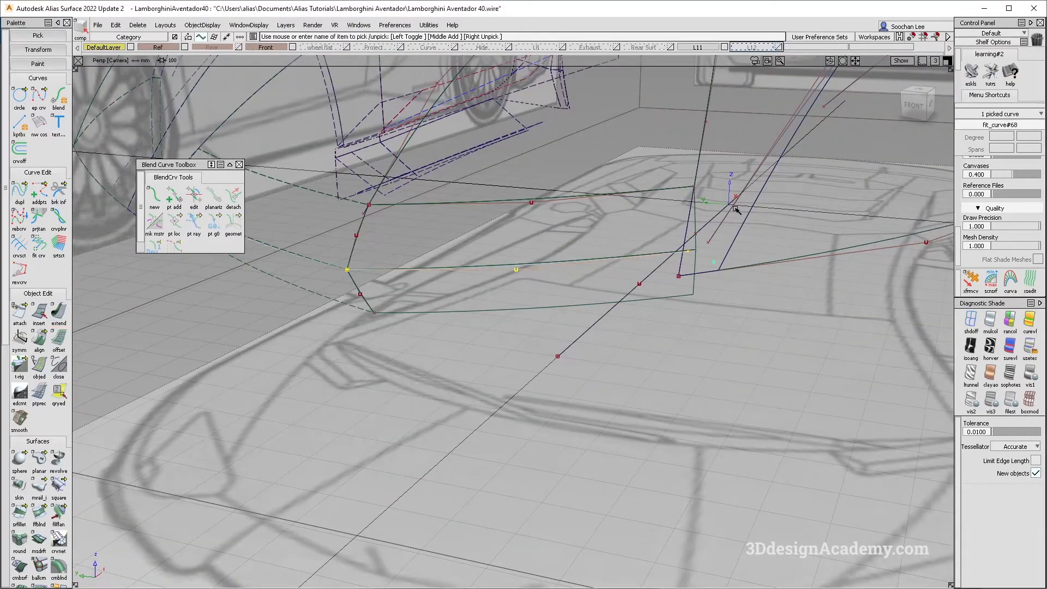
pyautogui.click(921, 105)
pyautogui.click(528, 238)
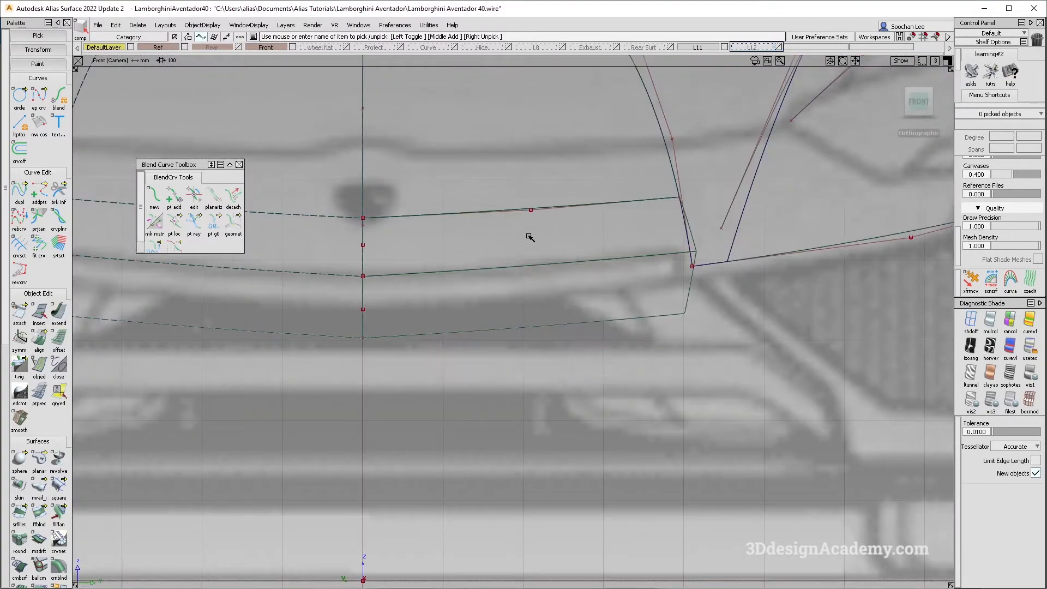
# Step: Copy the nose surface's upper edge curve and move the copy down onto the lip surface at the upper grille edge in the front sketch
pyautogui.click(502, 217)
pyautogui.hotkey('ctrl', 'c')
pyautogui.hotkey('ctrl', 'v')
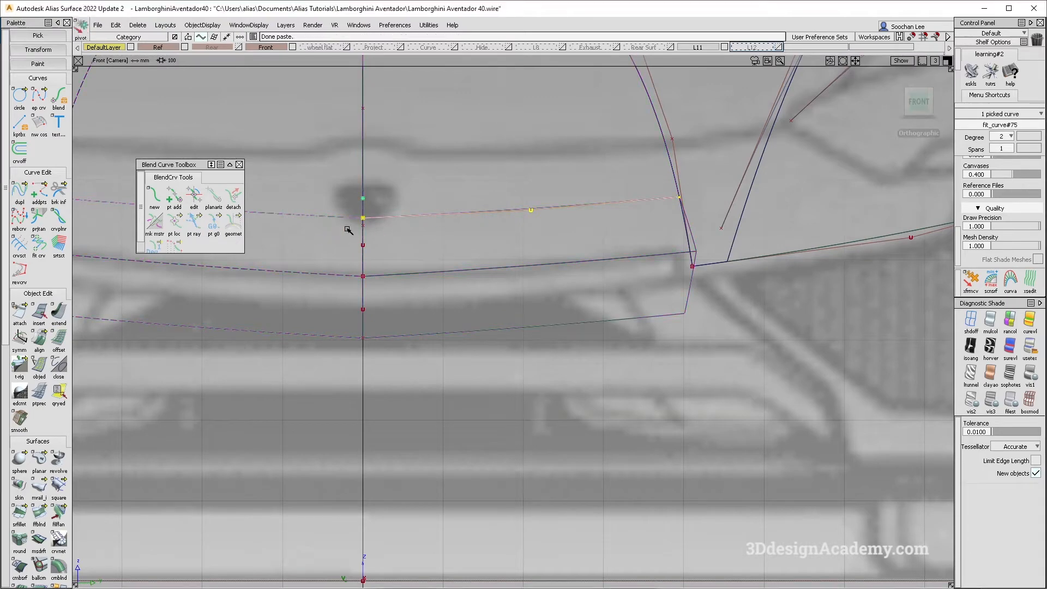
pyautogui.press('m')
pyautogui.keyDown('ctrl'); pyautogui.keyDown('alt'); pyautogui.moveTo(362, 309); pyautogui.dragTo(366, 305); pyautogui.keyUp('alt'); pyautogui.keyUp('ctrl')
pyautogui.keyDown('alt'); pyautogui.keyDown('shift'); pyautogui.moveTo(367, 305); pyautogui.dragTo(412, 357, button='right'); pyautogui.keyUp('shift'); pyautogui.keyUp('alt')
pyautogui.keyDown('alt'); pyautogui.keyDown('shift'); pyautogui.moveTo(412, 358); pyautogui.dragTo(464, 333); pyautogui.keyUp('shift'); pyautogui.keyUp('alt')
pyautogui.click(919, 106)
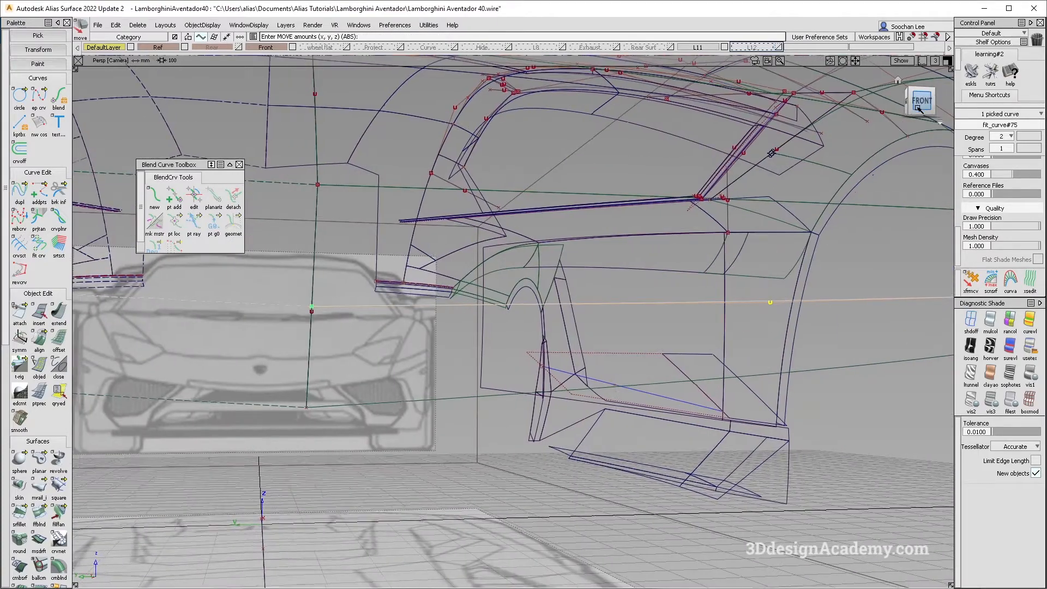
pyautogui.keyDown('alt'); pyautogui.keyDown('shift'); pyautogui.moveTo(520, 428); pyautogui.dragTo(462, 418, button='right'); pyautogui.keyUp('shift'); pyautogui.keyUp('alt')
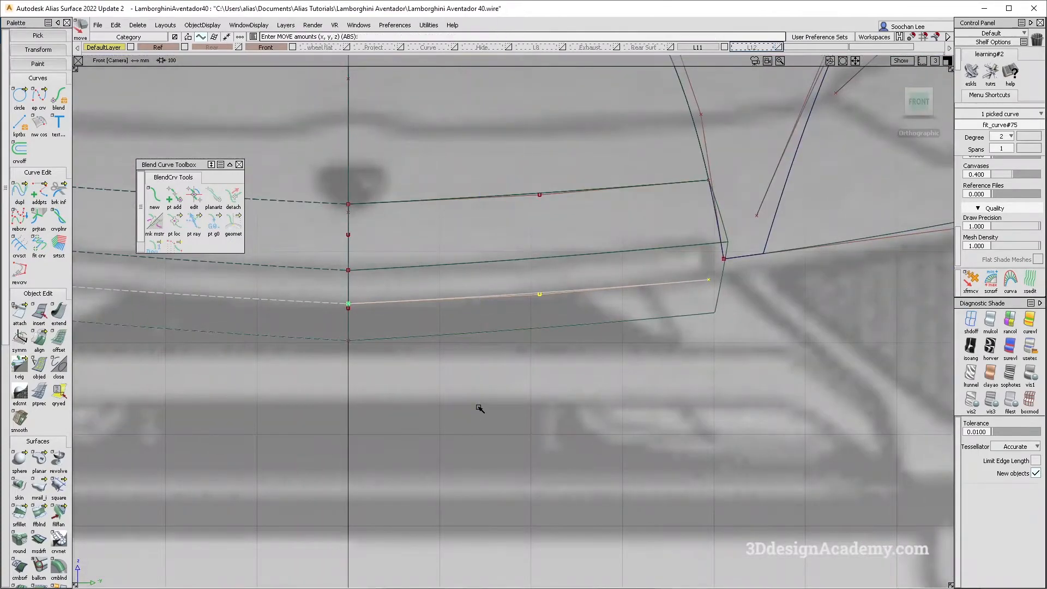
pyautogui.hotkey('alt', 'Tab')
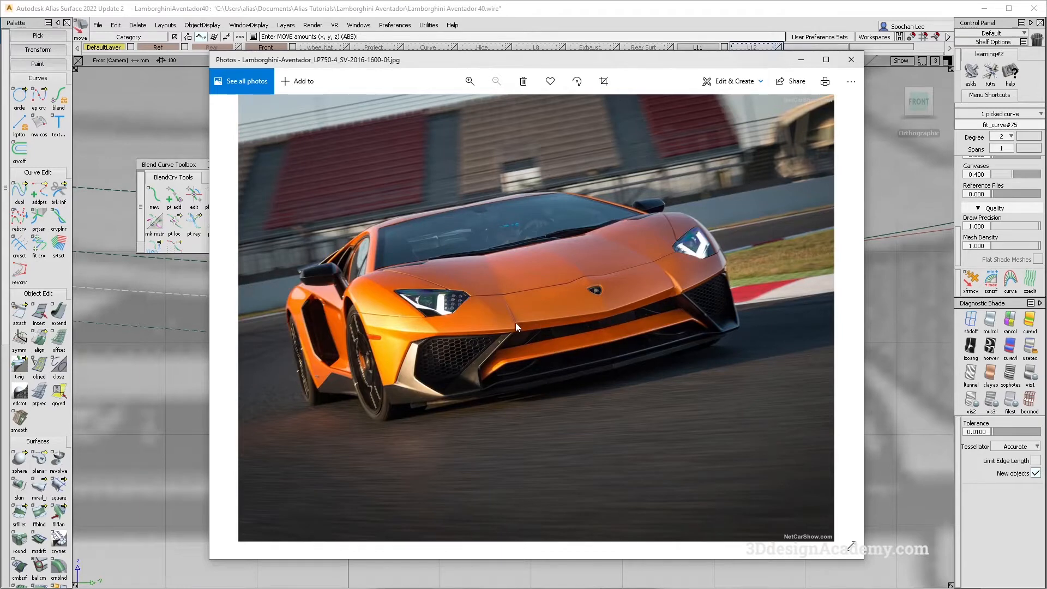
pyautogui.hotkey('alt', 'Tab')
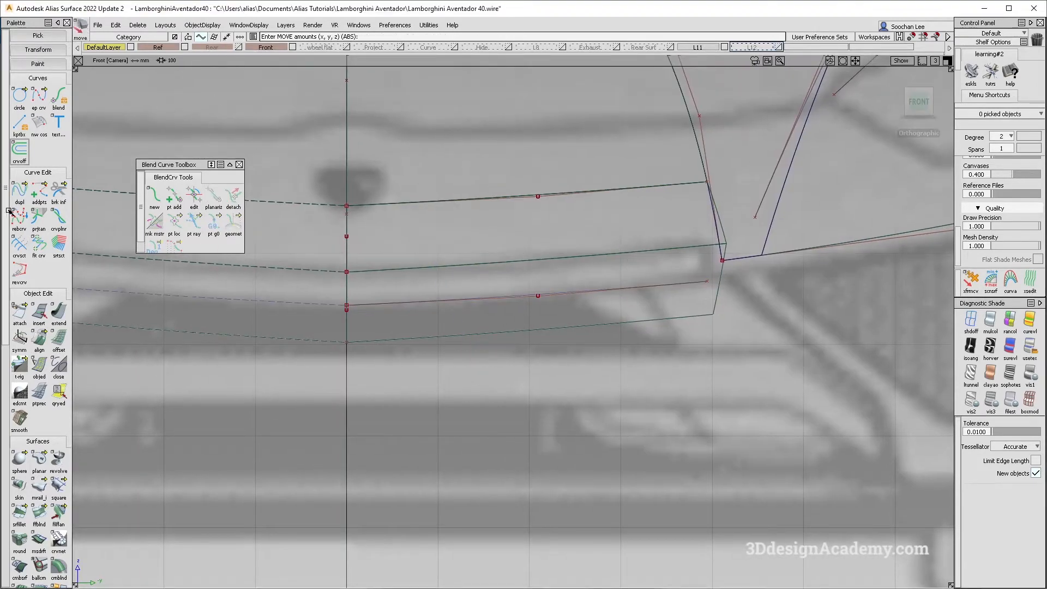
# Step: Stretch the copied curve's outer end past the lip surface's side edge in the front view
pyautogui.moveTo(39, 191); pyautogui.dragTo(87, 192)
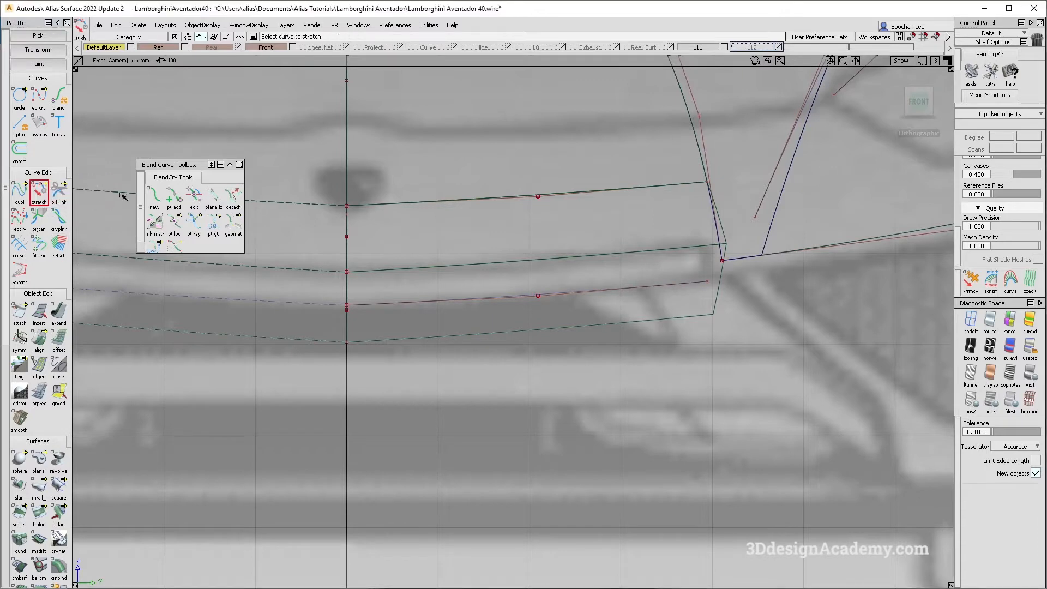
pyautogui.click(696, 282)
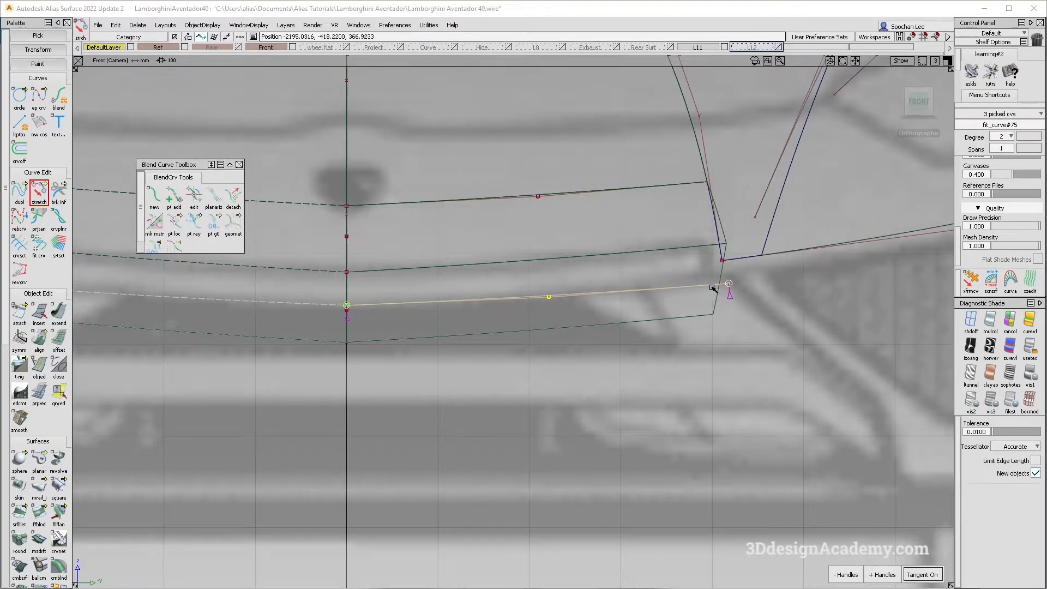
pyautogui.click(236, 406)
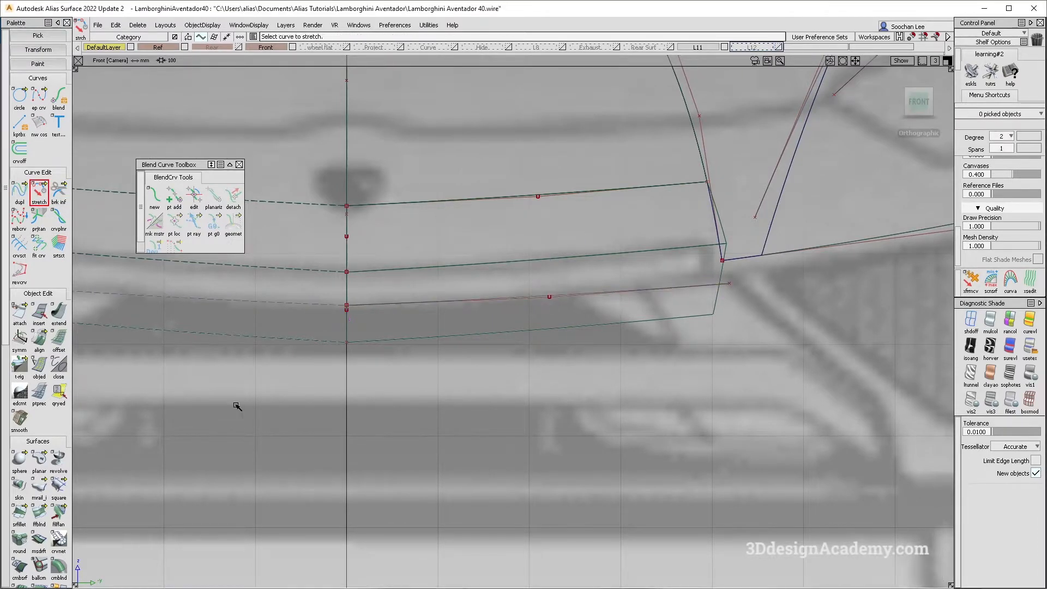
pyautogui.click(699, 286)
# Step: Project the stretched curve onto the lip surface in the front view and trim away the part below it
pyautogui.scroll(-2, 39, 467)
pyautogui.scroll(-2, 33, 490)
pyautogui.click(19, 522)
pyautogui.click(542, 281)
pyautogui.press('space')
pyautogui.keyDown('ctrl'); pyautogui.keyDown('shift'); pyautogui.moveTo(505, 402); pyautogui.dragTo(474, 273); pyautogui.keyUp('shift'); pyautogui.keyUp('ctrl')
pyautogui.click(38, 521)
pyautogui.click(651, 270)
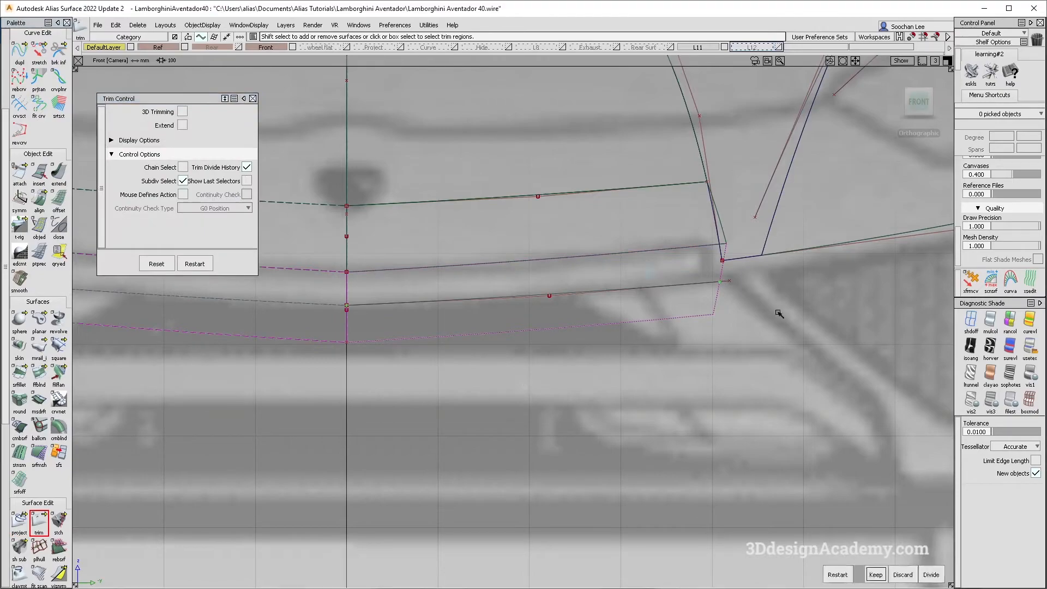
# Step: Examine the trimmed lip surface with multi-colour shading from several angles and compare it with the reference photo
pyautogui.keyDown('alt'); pyautogui.keyDown('shift'); pyautogui.moveTo(973, 322); pyautogui.dragTo(498, 328); pyautogui.keyUp('shift'); pyautogui.keyUp('alt')
pyautogui.keyDown('alt'); pyautogui.keyDown('shift'); pyautogui.moveTo(498, 328); pyautogui.dragTo(581, 305, button='right'); pyautogui.keyUp('shift'); pyautogui.keyUp('alt')
pyautogui.keyDown('alt'); pyautogui.keyDown('shift'); pyautogui.moveTo(582, 305); pyautogui.dragTo(612, 372); pyautogui.keyUp('shift'); pyautogui.keyUp('alt')
pyautogui.hotkey('ctrl', 'space')
pyautogui.hotkey('ctrl', 'space')
pyautogui.hotkey('alt', 'Tab')
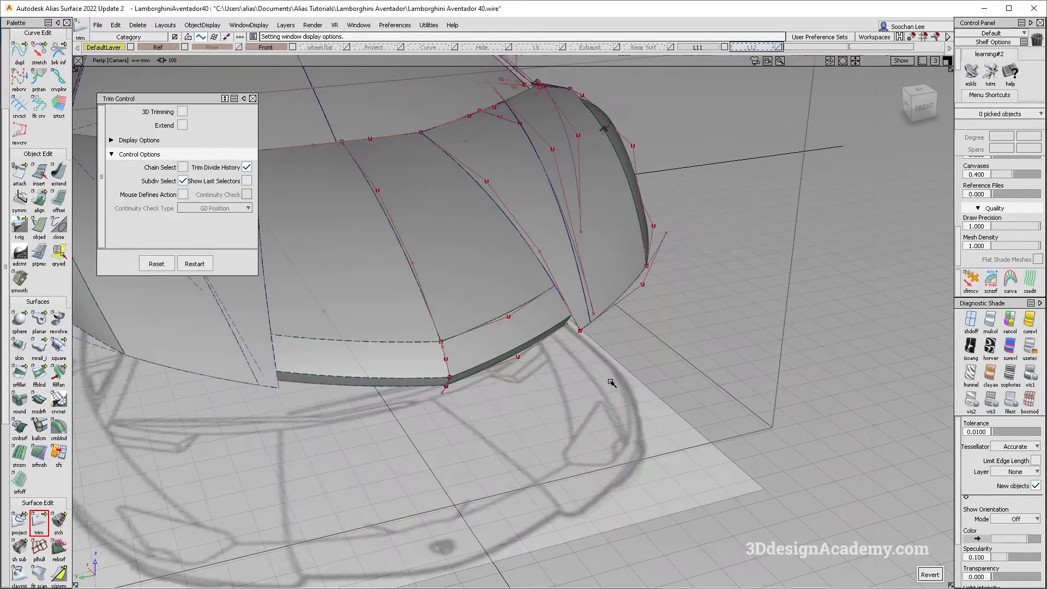
pyautogui.moveTo(614, 382)
pyautogui.keyDown('alt'); pyautogui.keyDown('shift'); pyautogui.mouseDown()
pyautogui.moveTo(614, 341)
pyautogui.moveTo(671, 313)
pyautogui.moveTo(625, 399)
pyautogui.mouseUp(); pyautogui.keyUp('shift'); pyautogui.keyUp('alt')
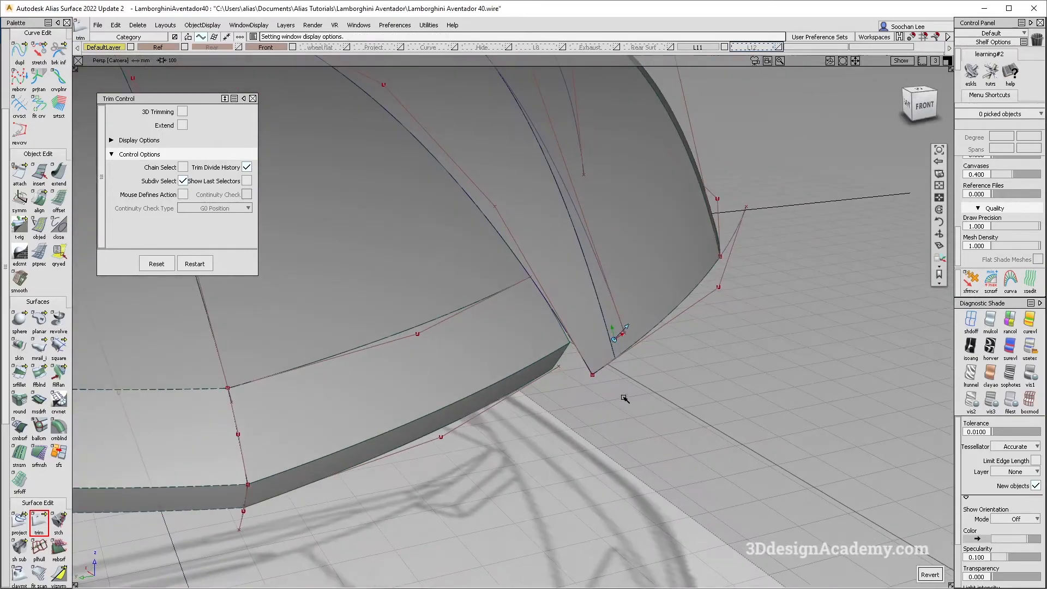
# Step: Draw an edit point curve in the side view from the outer hood panel's front corner down to the trimmed lip's lower edge
pyautogui.scroll(2, 44, 112)
pyautogui.scroll(3, 44, 112)
pyautogui.click(39, 86)
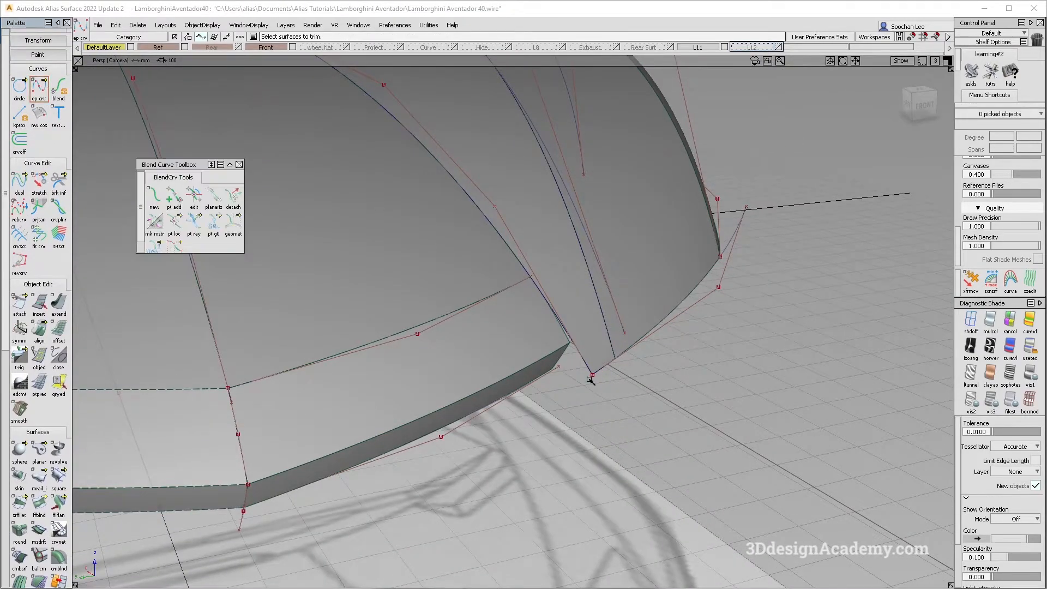
pyautogui.keyDown('ctrl'); pyautogui.click(592, 376); pyautogui.keyUp('ctrl')
pyautogui.press('F6')
pyautogui.click(971, 321)
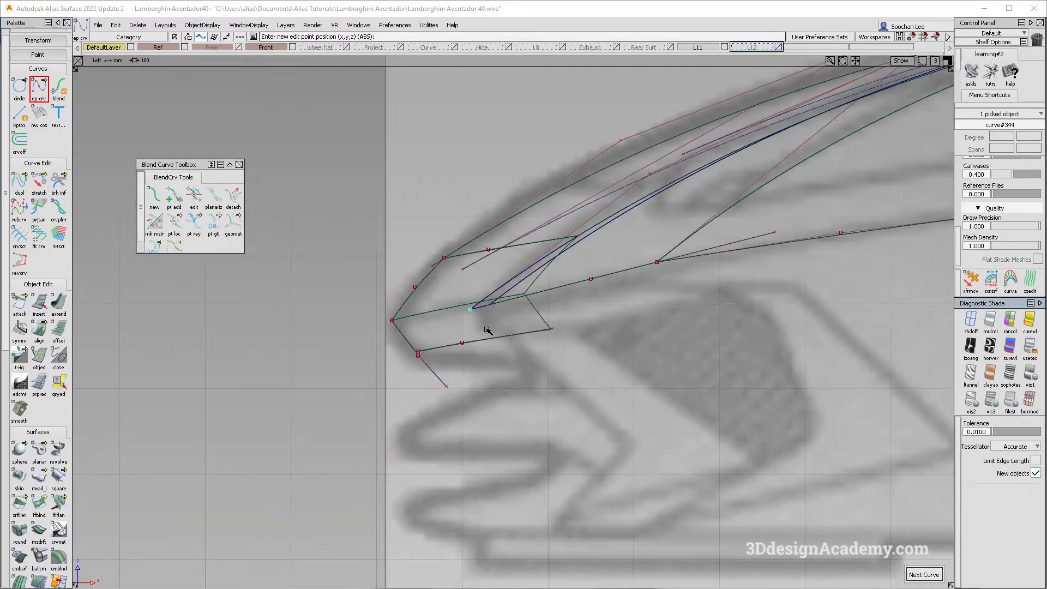
pyautogui.hotkey('alt', 'Tab')
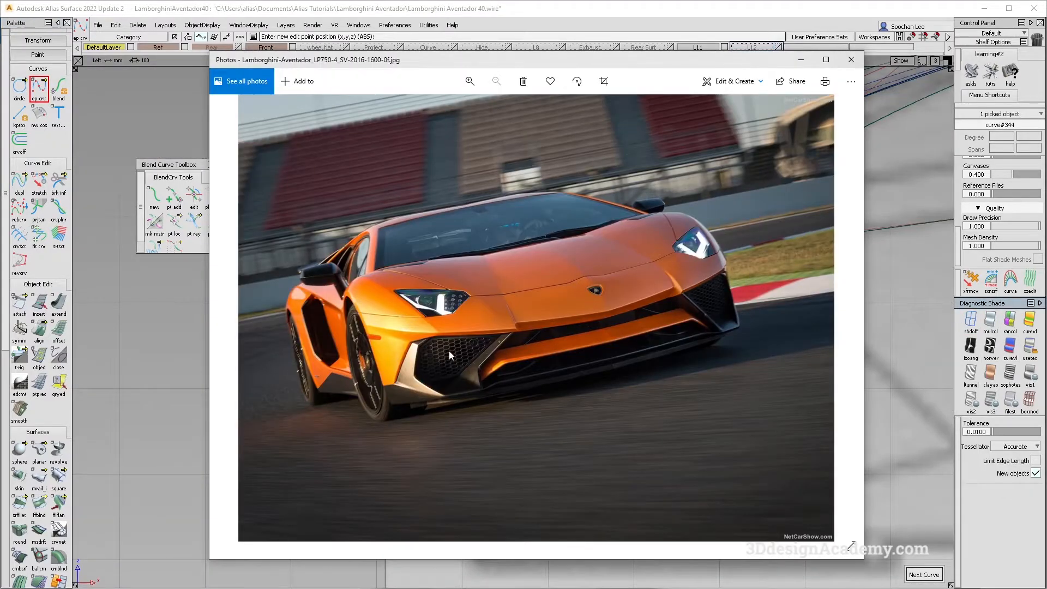
pyautogui.hotkey('alt', 'Tab')
pyautogui.keyDown('ctrl'); pyautogui.keyDown('alt'); pyautogui.click(498, 337); pyautogui.keyUp('alt'); pyautogui.keyUp('ctrl')
pyautogui.keyDown('alt'); pyautogui.keyDown('shift'); pyautogui.moveTo(488, 328); pyautogui.dragTo(462, 369, button='right'); pyautogui.keyUp('shift'); pyautogui.keyUp('alt')
pyautogui.keyDown('ctrl'); pyautogui.keyDown('shift'); pyautogui.moveTo(463, 369); pyautogui.dragTo(484, 317); pyautogui.keyUp('shift'); pyautogui.keyUp('ctrl')
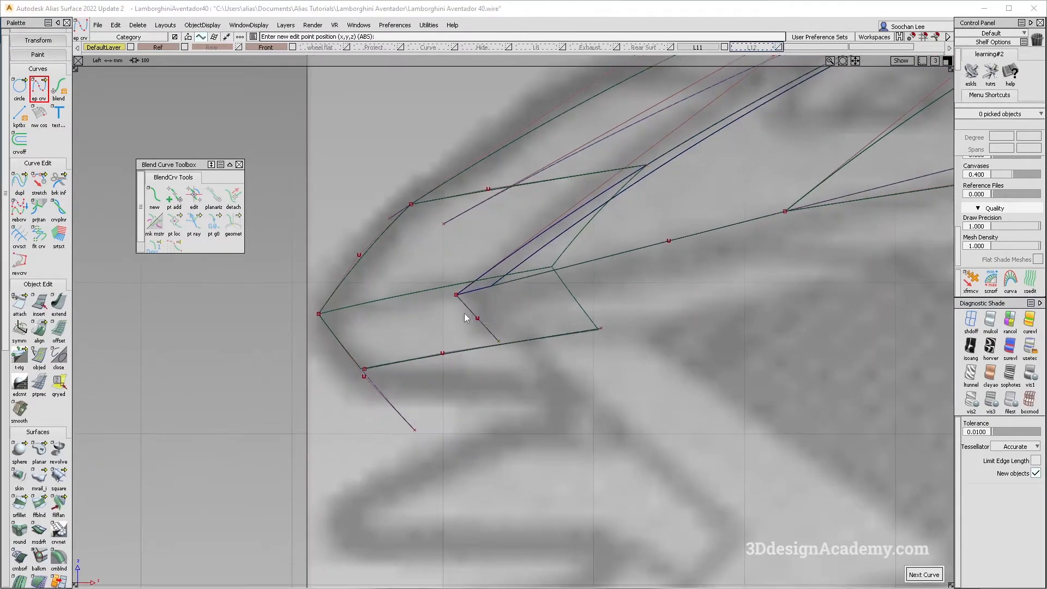
# Step: Sweep the short edit point curve along the outer hood panel's lower edge with Monorail to form the outer lip strip
pyautogui.click(478, 318)
pyautogui.keyDown('ctrl'); pyautogui.keyDown('shift'); pyautogui.moveTo(512, 330); pyautogui.dragTo(513, 314, button='middle'); pyautogui.keyUp('shift'); pyautogui.keyUp('ctrl')
pyautogui.moveTo(513, 314); pyautogui.dragTo(512, 314)
pyautogui.keyDown('ctrl'); pyautogui.keyDown('shift'); pyautogui.moveTo(529, 379); pyautogui.dragTo(486, 294); pyautogui.keyUp('shift'); pyautogui.keyUp('ctrl')
pyautogui.press('F8')
pyautogui.keyDown('alt'); pyautogui.keyDown('shift'); pyautogui.moveTo(492, 369); pyautogui.dragTo(469, 402); pyautogui.keyUp('shift'); pyautogui.keyUp('alt')
pyautogui.keyDown('ctrl'); pyautogui.keyDown('shift'); pyautogui.moveTo(468, 402); pyautogui.dragTo(416, 271); pyautogui.keyUp('shift'); pyautogui.keyUp('ctrl')
pyautogui.click(39, 477)
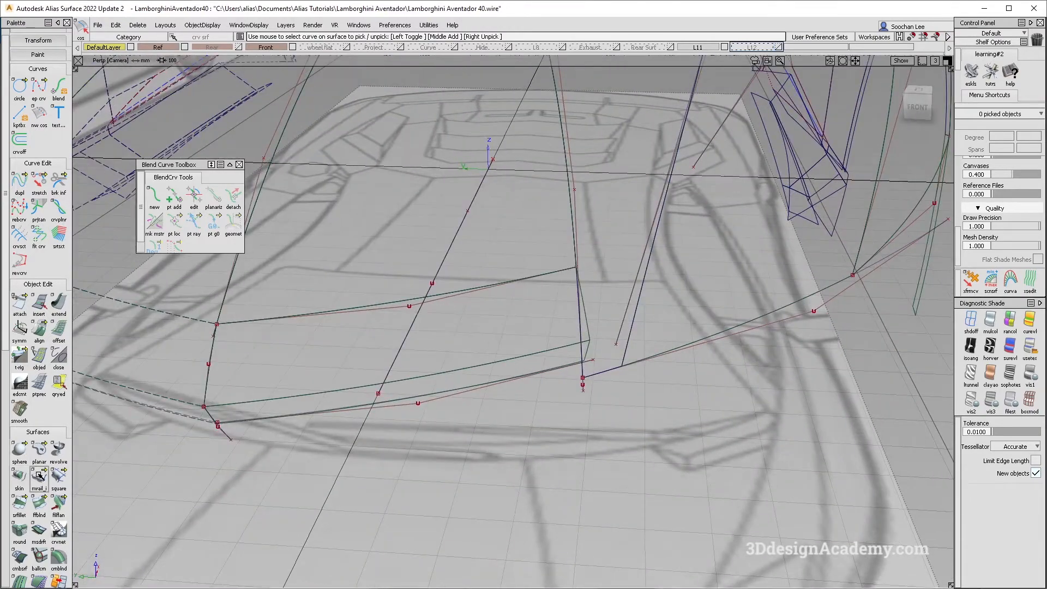
pyautogui.click(585, 384)
pyautogui.click(608, 372)
pyautogui.click(608, 373)
pyautogui.moveTo(810, 374)
pyautogui.keyDown('alt'); pyautogui.keyDown('shift'); pyautogui.mouseDown(button='right')
pyautogui.moveTo(794, 374)
pyautogui.moveTo(752, 429)
pyautogui.mouseUp(button='right'); pyautogui.keyUp('shift'); pyautogui.keyUp('alt')
pyautogui.click(990, 321)
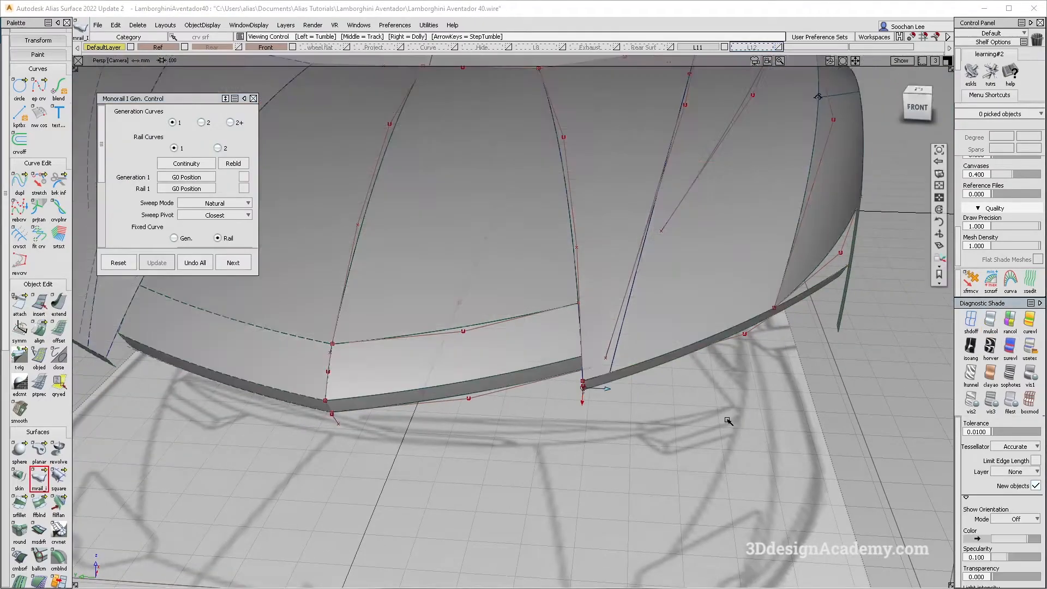
# Step: Check the strip against the reference photo and shorten its lower edge by about 18 mm with Extend in the front view
pyautogui.keyDown('alt'); pyautogui.keyDown('shift'); pyautogui.moveTo(729, 421); pyautogui.dragTo(797, 231); pyautogui.keyUp('shift'); pyautogui.keyUp('alt')
pyautogui.click(916, 101)
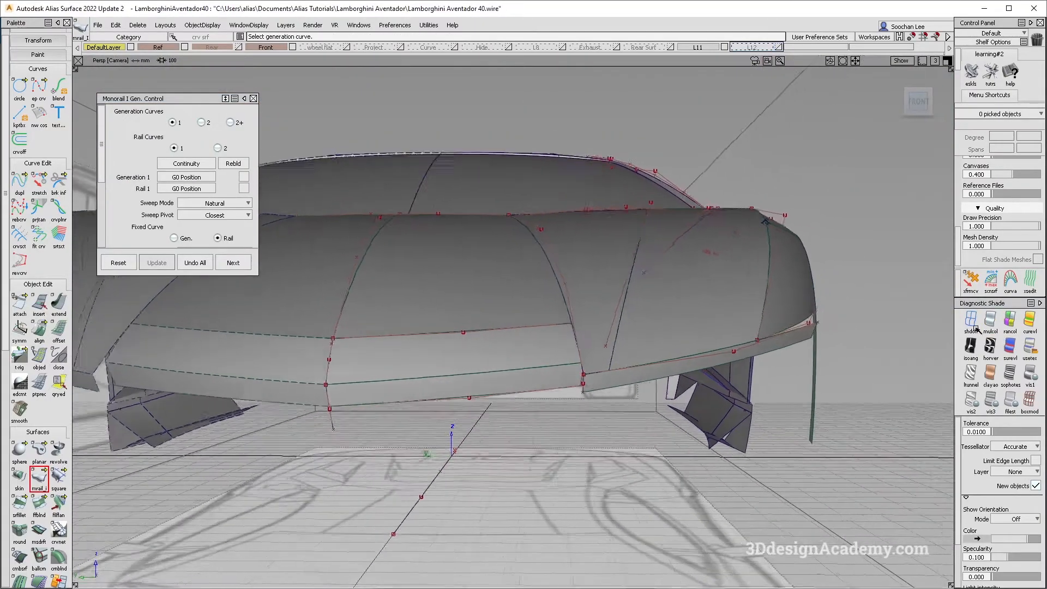
pyautogui.moveTo(778, 392)
pyautogui.keyDown('alt'); pyautogui.keyDown('shift'); pyautogui.mouseDown(button='middle')
pyautogui.moveTo(763, 344)
pyautogui.moveTo(708, 321)
pyautogui.mouseUp(button='middle'); pyautogui.keyUp('shift'); pyautogui.keyUp('alt')
pyautogui.hotkey('alt', 'Tab')
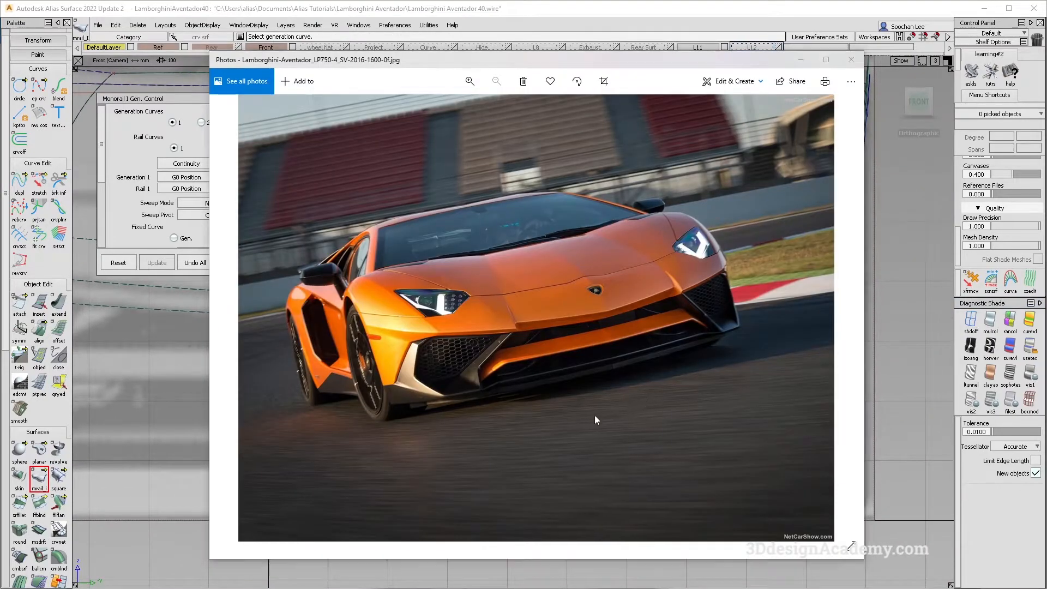
pyautogui.hotkey('alt', 'Tab')
pyautogui.keyDown('alt'); pyautogui.keyDown('shift'); pyautogui.moveTo(530, 306); pyautogui.dragTo(579, 301, button='right'); pyautogui.keyUp('shift'); pyautogui.keyUp('alt')
pyautogui.keyDown('ctrl'); pyautogui.keyDown('shift'); pyautogui.moveTo(579, 301); pyautogui.dragTo(2, 171); pyautogui.keyUp('shift'); pyautogui.keyUp('ctrl')
pyautogui.click(58, 303)
pyautogui.click(516, 305)
pyautogui.click(533, 322)
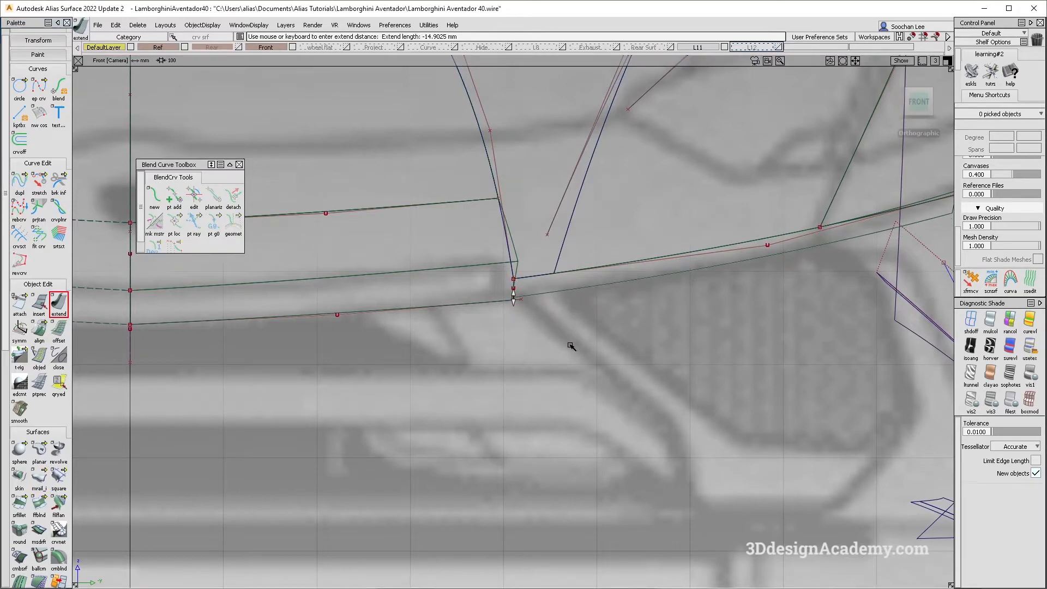
pyautogui.keyDown('alt'); pyautogui.keyDown('shift'); pyautogui.moveTo(571, 337); pyautogui.dragTo(628, 329, button='right'); pyautogui.keyUp('shift'); pyautogui.keyUp('alt')
pyautogui.hotkey('alt', 'Tab')
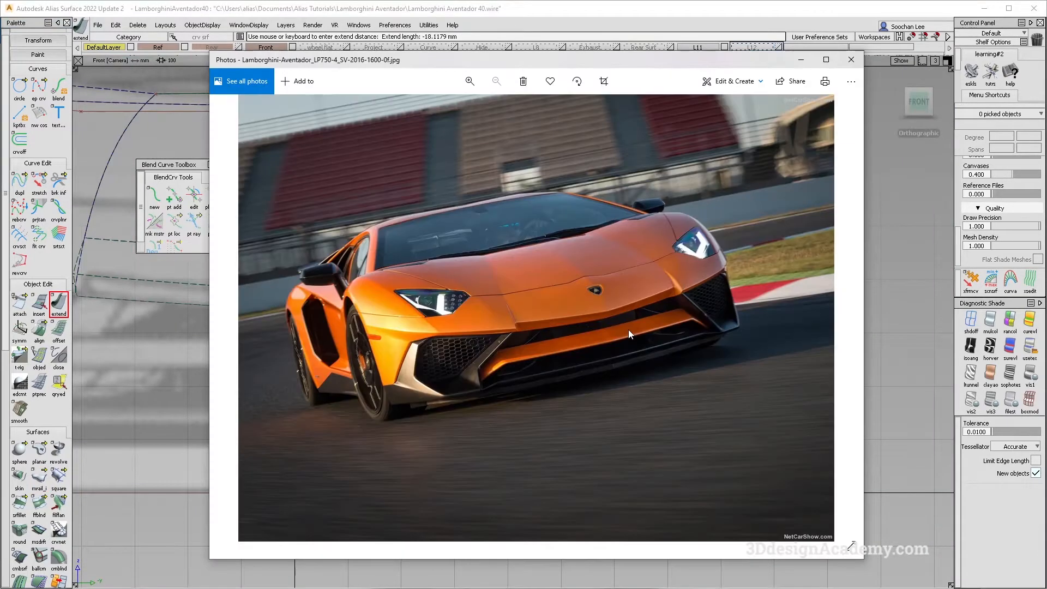
pyautogui.hotkey('alt', 'Tab')
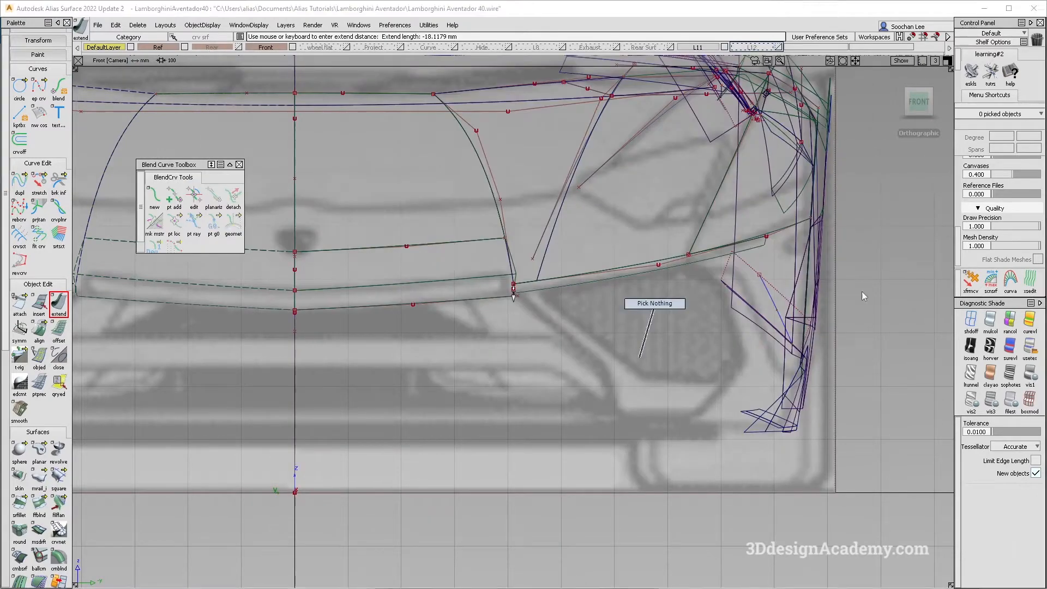
# Step: Examine the shaded nose and shortened outer lip strip in the front view and compare them with the reference photo
pyautogui.click(971, 321)
pyautogui.moveTo(682, 311)
pyautogui.keyDown('alt'); pyautogui.keyDown('shift'); pyautogui.mouseDown(button='right')
pyautogui.moveTo(661, 329)
pyautogui.moveTo(616, 336)
pyautogui.mouseUp(button='right'); pyautogui.keyUp('shift'); pyautogui.keyUp('alt')
pyautogui.keyDown('alt'); pyautogui.keyDown('shift'); pyautogui.moveTo(616, 335); pyautogui.dragTo(619, 336, button='middle'); pyautogui.keyUp('shift'); pyautogui.keyUp('alt')
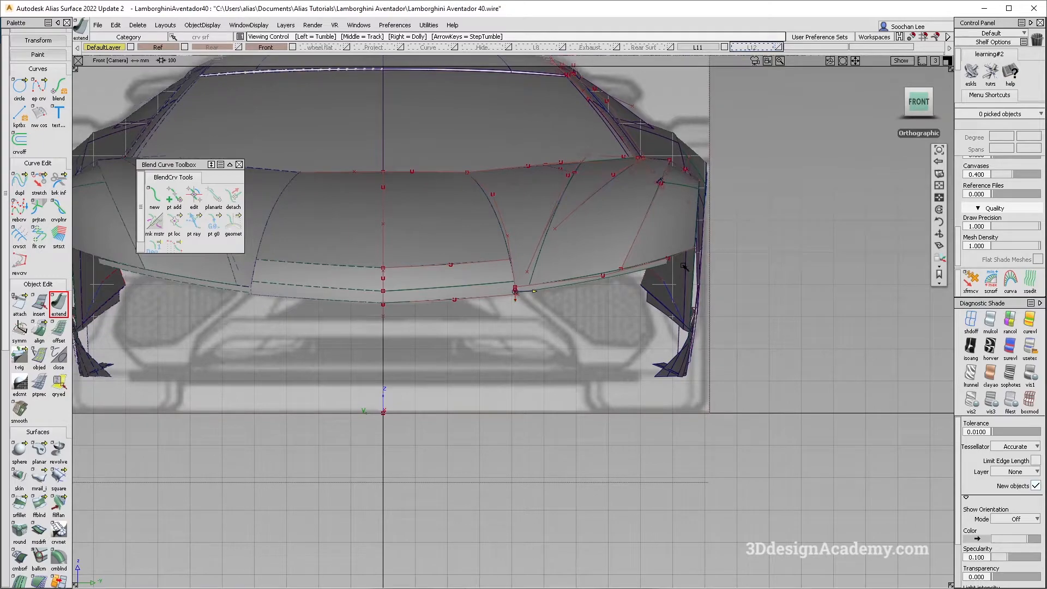
pyautogui.hotkey('alt', 'Tab')
pyautogui.hotkey('alt', 'Tab')
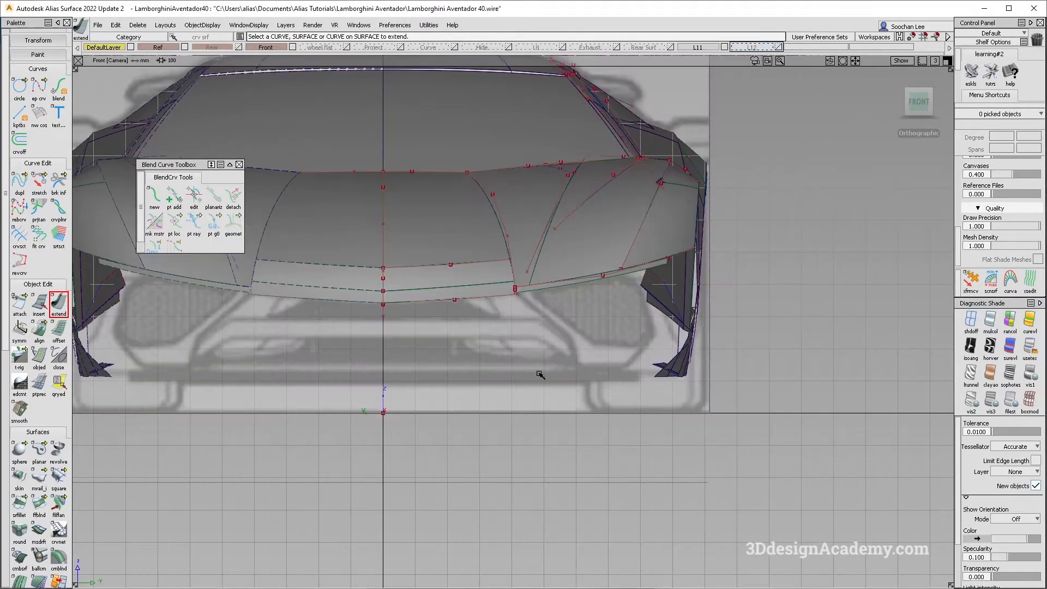
pyautogui.keyDown('alt'); pyautogui.keyDown('shift'); pyautogui.moveTo(528, 280); pyautogui.dragTo(539, 305, button='middle'); pyautogui.keyUp('shift'); pyautogui.keyUp('alt')
pyautogui.keyDown('alt'); pyautogui.keyDown('shift'); pyautogui.moveTo(542, 312); pyautogui.dragTo(655, 295, button='right'); pyautogui.keyUp('shift'); pyautogui.keyUp('alt')
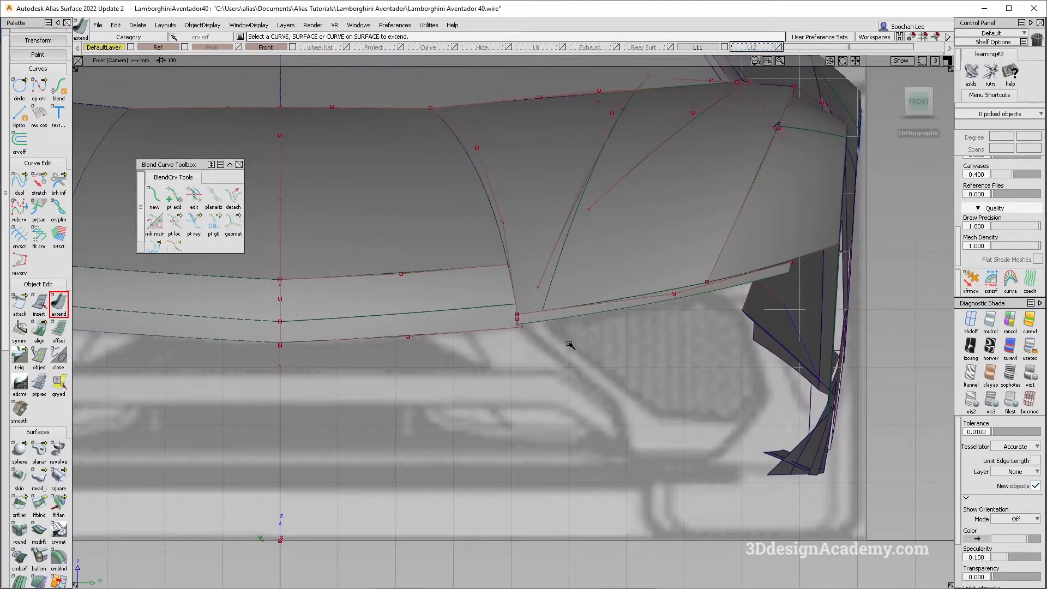
pyautogui.hotkey('alt', 'Tab')
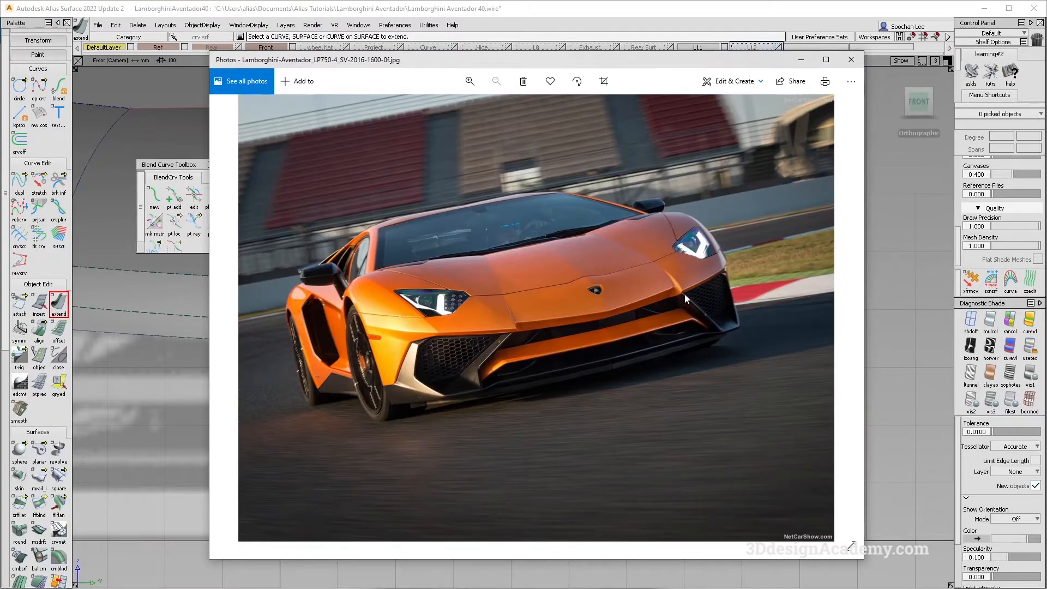
pyautogui.hotkey('alt', 'Tab')
# Step: Draw an edit point curve straight down from the outer hood panel's lower front corner in the perspective view
pyautogui.press('F8')
pyautogui.keyDown('alt'); pyautogui.keyDown('shift'); pyautogui.moveTo(714, 334); pyautogui.dragTo(771, 342); pyautogui.keyUp('shift'); pyautogui.keyUp('alt')
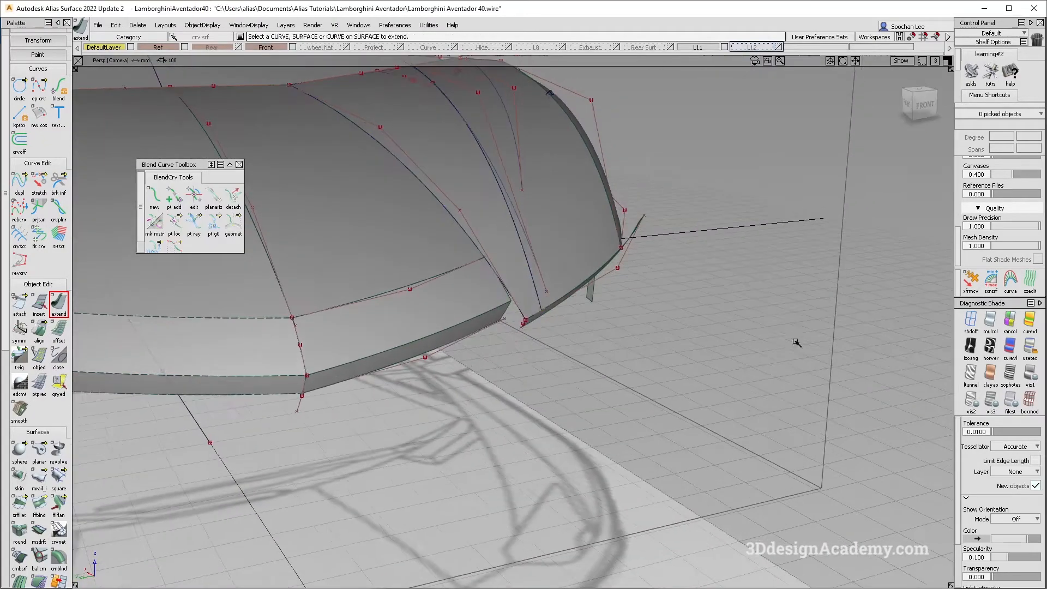
pyautogui.keyDown('alt'); pyautogui.keyDown('shift'); pyautogui.moveTo(527, 318); pyautogui.dragTo(505, 296, button='right'); pyautogui.keyUp('shift'); pyautogui.keyUp('alt')
pyautogui.keyDown('alt'); pyautogui.keyDown('shift'); pyautogui.moveTo(505, 296); pyautogui.dragTo(532, 338); pyautogui.keyUp('shift'); pyautogui.keyUp('alt')
pyautogui.click(40, 84)
pyautogui.keyDown('ctrl'); pyautogui.click(532, 338); pyautogui.keyUp('ctrl')
pyautogui.moveTo(547, 419); pyautogui.dragTo(549, 475, button='right')
pyautogui.keyDown('alt'); pyautogui.keyDown('shift'); pyautogui.moveTo(512, 406); pyautogui.dragTo(439, 346); pyautogui.keyUp('shift'); pyautogui.keyUp('alt')
pyautogui.press('space')
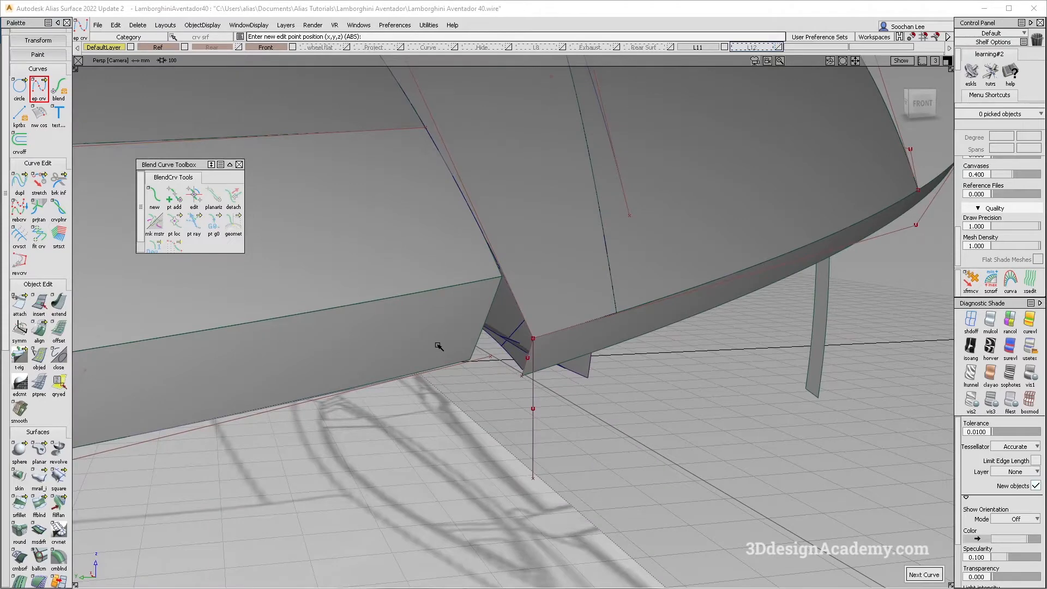
pyautogui.hotkey('alt', 'Tab')
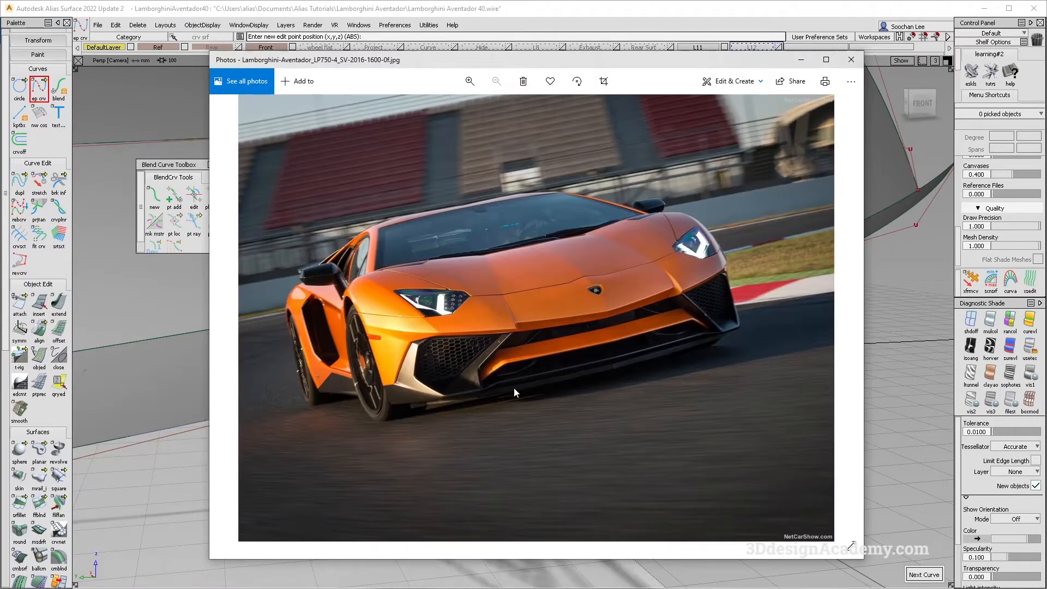
pyautogui.hotkey('alt', 'Tab')
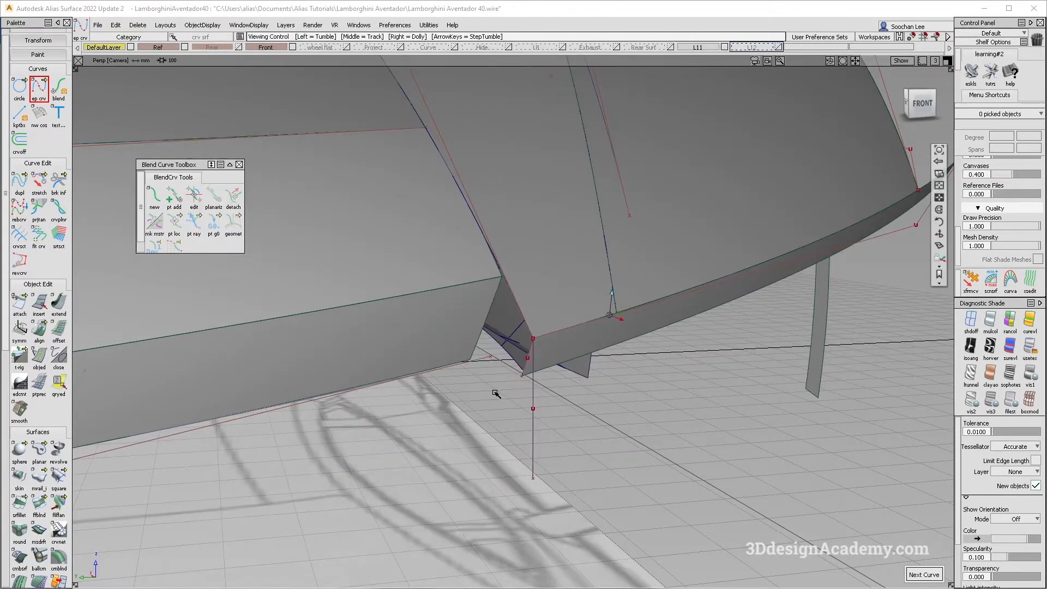
# Step: Sweep the vertical curve along the outer hood panel's inner side edge with Monorail to form a side wall surface
pyautogui.click(38, 477)
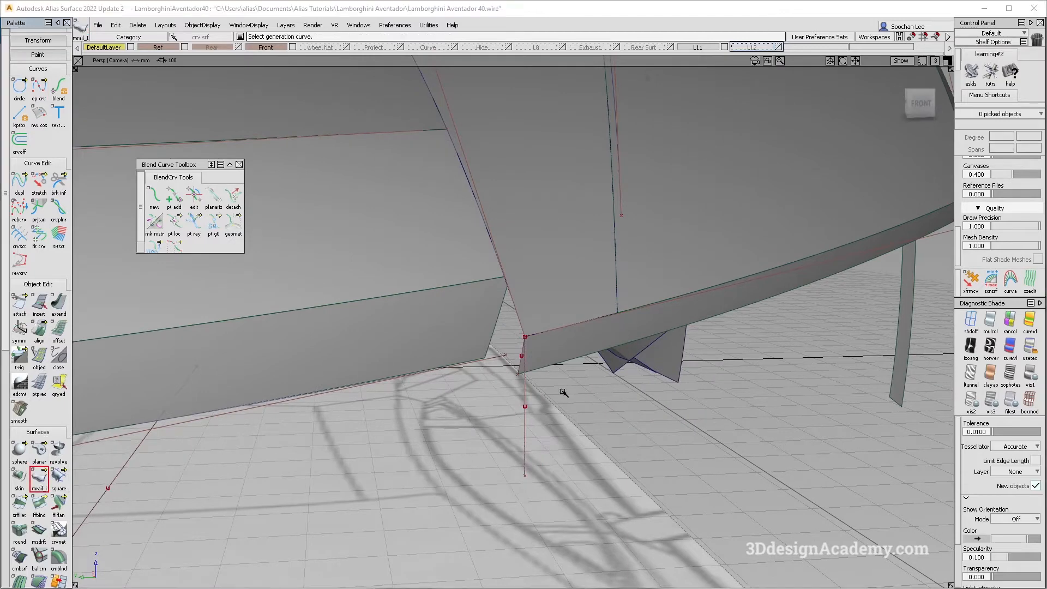
pyautogui.click(524, 402)
pyautogui.click(521, 312)
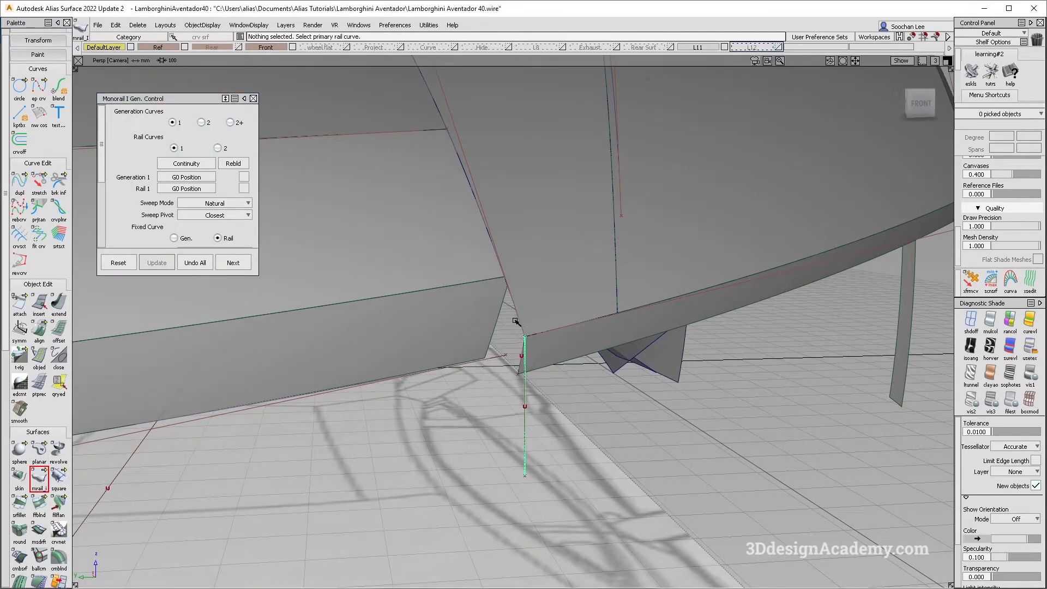
pyautogui.click(521, 321)
pyautogui.click(540, 329)
pyautogui.keyDown('alt'); pyautogui.keyDown('shift'); pyautogui.moveTo(540, 329); pyautogui.dragTo(539, 335, button='right'); pyautogui.keyUp('shift'); pyautogui.keyUp('alt')
pyautogui.keyDown('alt'); pyautogui.keyDown('shift'); pyautogui.moveTo(540, 336); pyautogui.dragTo(567, 352); pyautogui.keyUp('shift'); pyautogui.keyUp('alt')
pyautogui.keyDown('ctrl'); pyautogui.keyDown('shift'); pyautogui.moveTo(647, 420); pyautogui.dragTo(596, 308); pyautogui.keyUp('shift'); pyautogui.keyUp('ctrl')
pyautogui.moveTo(591, 398)
pyautogui.keyDown('alt'); pyautogui.keyDown('shift'); pyautogui.mouseDown()
pyautogui.moveTo(613, 354)
pyautogui.moveTo(741, 374)
pyautogui.moveTo(589, 341)
pyautogui.moveTo(605, 336)
pyautogui.mouseUp(); pyautogui.keyUp('shift'); pyautogui.keyUp('alt')
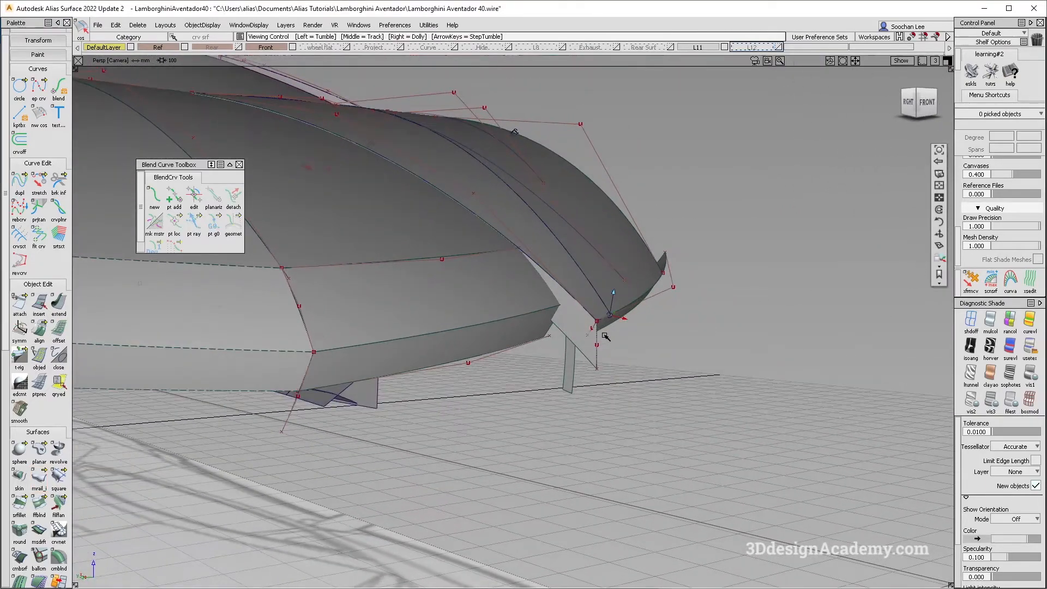
# Step: Extend the front vertical edge of the new side wall surface
pyautogui.click(58, 303)
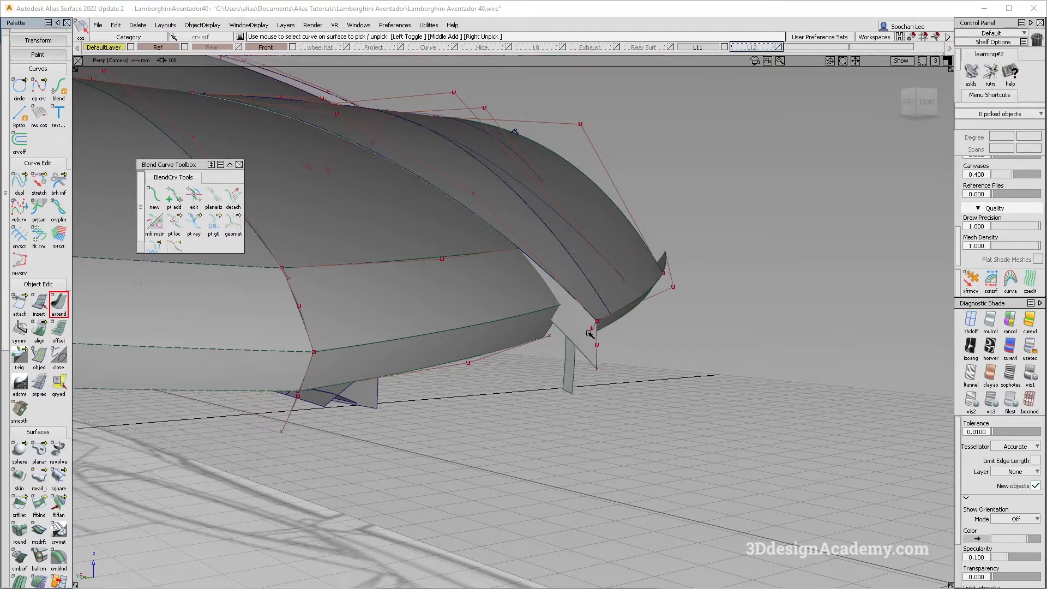
pyautogui.click(597, 354)
pyautogui.click(618, 360)
pyautogui.moveTo(660, 338); pyautogui.dragTo(572, 332)
# Step: Intersect the side wall surface with the centre lip surface folding under the nose
pyautogui.keyDown('alt'); pyautogui.keyDown('shift'); pyautogui.moveTo(572, 332); pyautogui.dragTo(616, 332, button='right'); pyautogui.keyUp('shift'); pyautogui.keyUp('alt')
pyautogui.keyDown('alt'); pyautogui.keyDown('shift'); pyautogui.moveTo(616, 333); pyautogui.dragTo(551, 338); pyautogui.keyUp('shift'); pyautogui.keyUp('alt')
pyautogui.scroll(-7, 41, 498)
pyautogui.moveTo(23, 549); pyautogui.dragTo(59, 551)
pyautogui.keyDown('alt'); pyautogui.keyDown('shift'); pyautogui.moveTo(448, 298); pyautogui.dragTo(471, 333); pyautogui.keyUp('shift'); pyautogui.keyUp('alt')
pyautogui.click(557, 307)
pyautogui.click(516, 318)
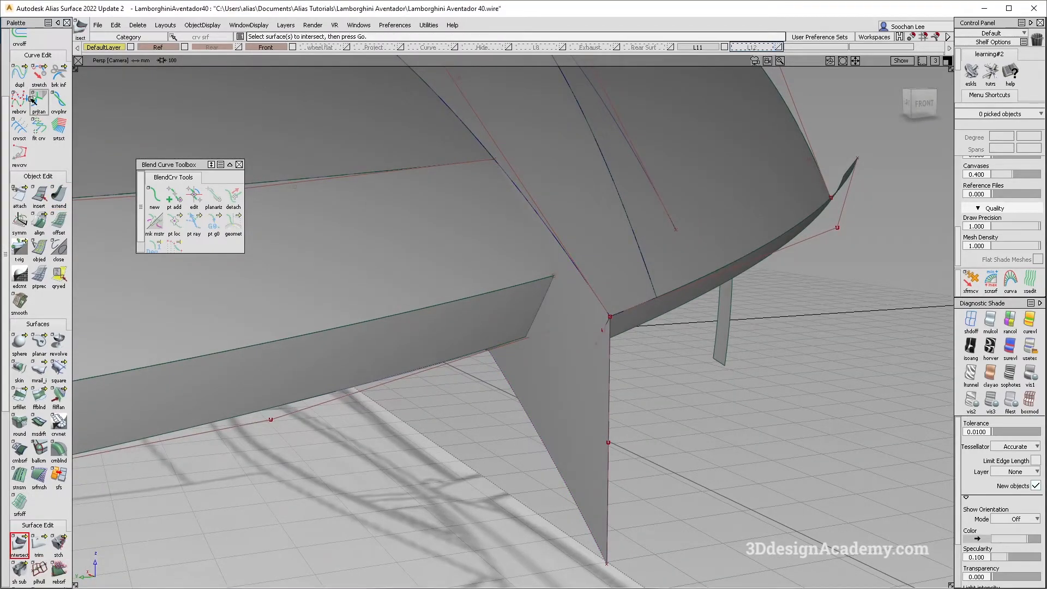
pyautogui.scroll(7, 42, 52)
# Step: Study where the centre lip meets the side intakes in several front-view reference photos and compare it with the model
pyautogui.moveTo(570, 330)
pyautogui.keyDown('alt'); pyautogui.keyDown('shift'); pyautogui.mouseDown()
pyautogui.moveTo(530, 311)
pyautogui.moveTo(588, 332)
pyautogui.mouseUp(); pyautogui.keyUp('shift'); pyautogui.keyUp('alt')
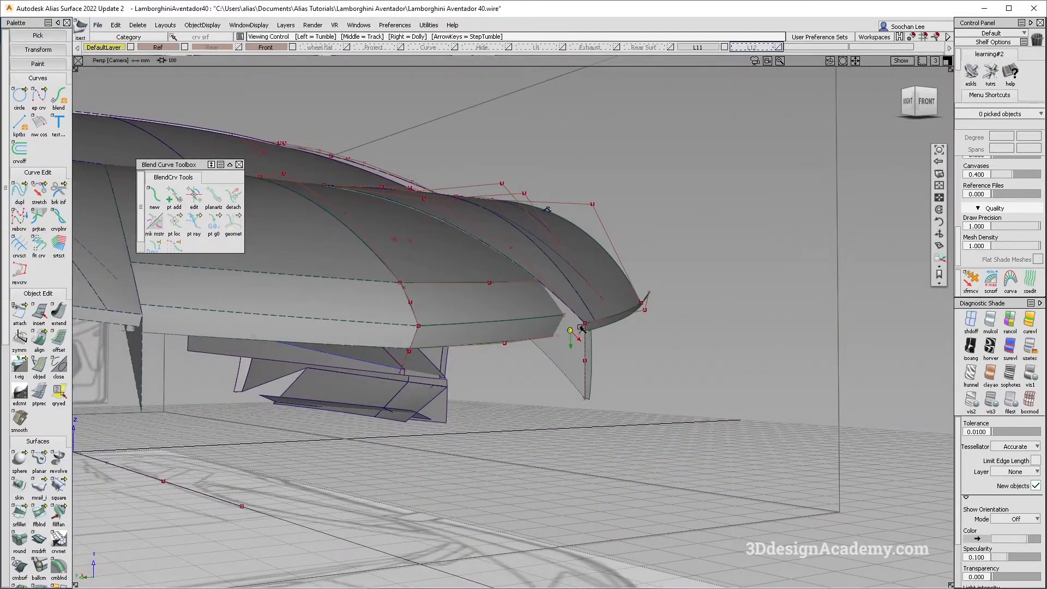
pyautogui.keyDown('alt'); pyautogui.keyDown('shift'); pyautogui.moveTo(587, 331); pyautogui.dragTo(562, 309, button='right'); pyautogui.keyUp('shift'); pyautogui.keyUp('alt')
pyautogui.keyDown('alt'); pyautogui.keyDown('shift'); pyautogui.moveTo(563, 308); pyautogui.dragTo(504, 330); pyautogui.keyUp('shift'); pyautogui.keyUp('alt')
pyautogui.hotkey('alt', 'Tab')
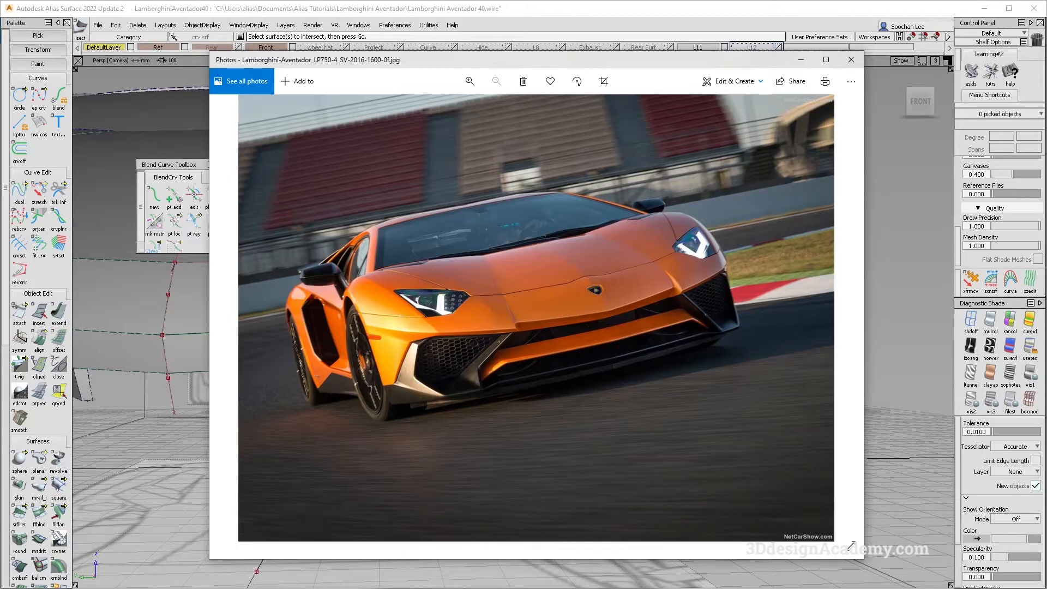
pyautogui.hotkey('alt', 'Tab')
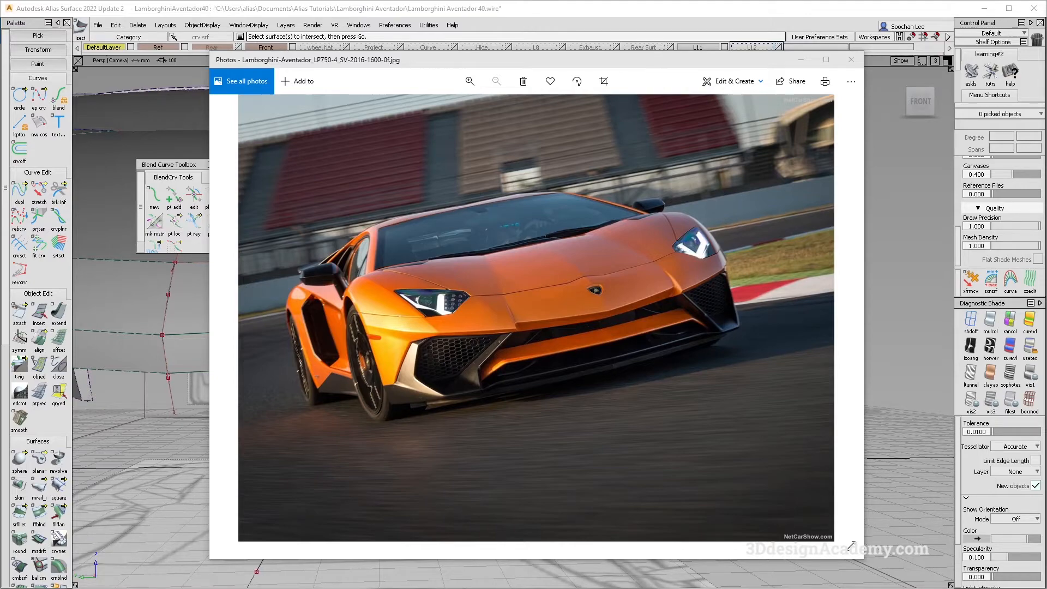
pyautogui.hotkey('alt', 'Tab')
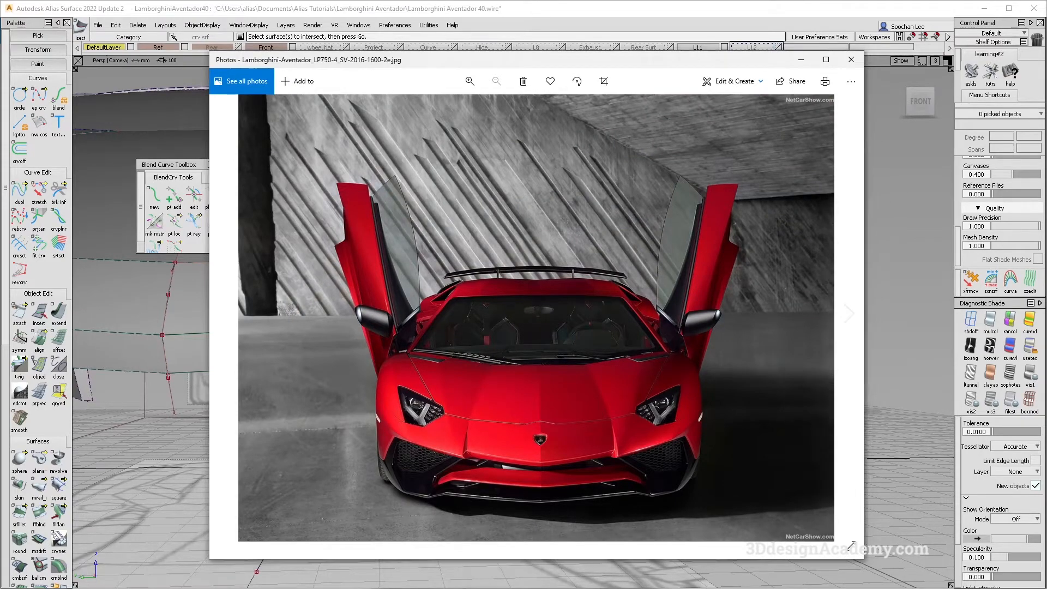
pyautogui.hotkey('alt', 'Tab')
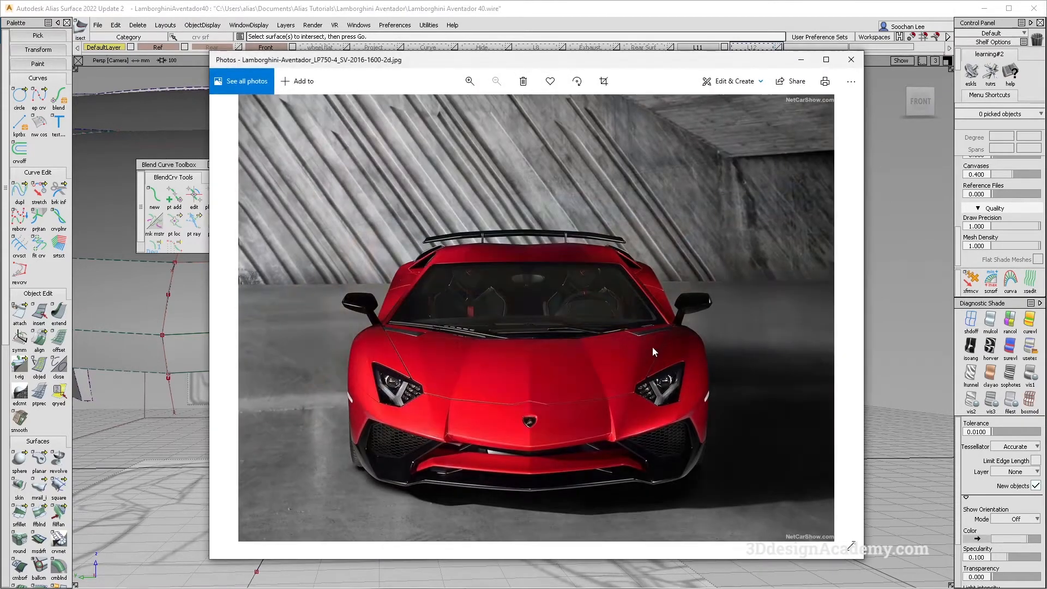
pyautogui.doubleClick(652, 346)
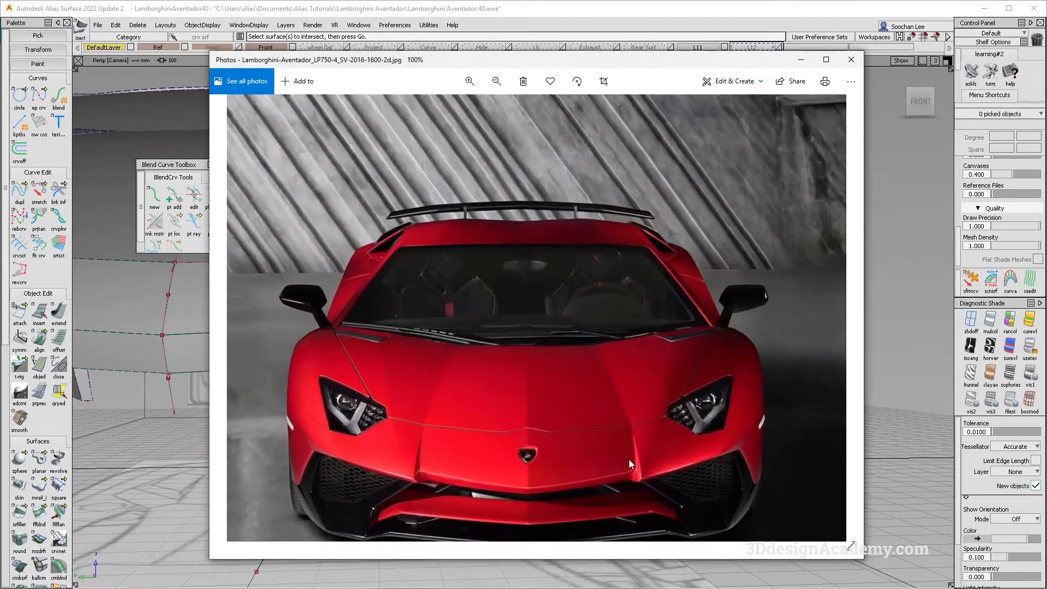
pyautogui.moveTo(629, 459); pyautogui.dragTo(611, 214)
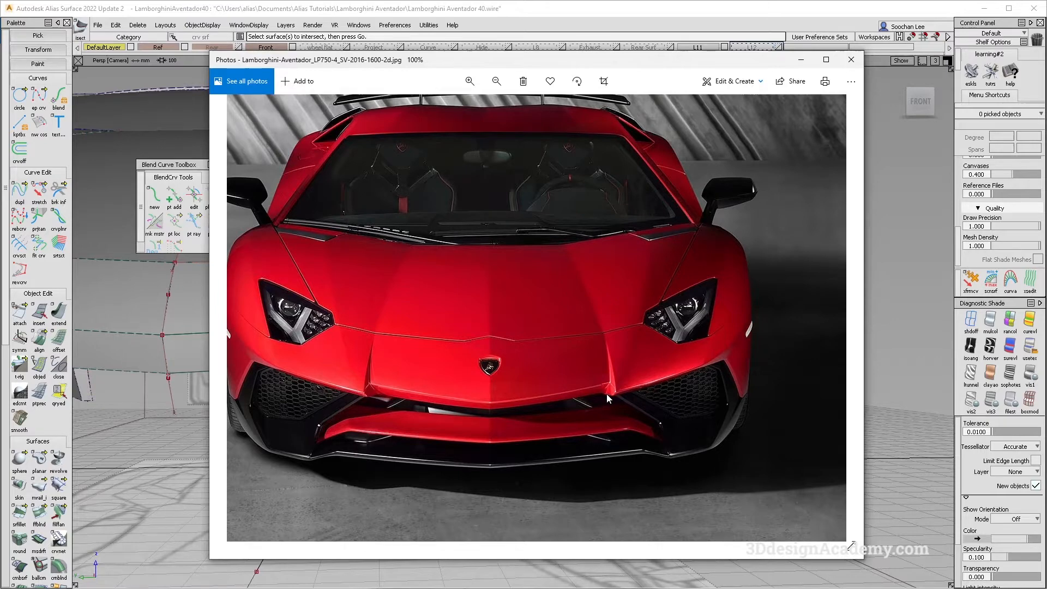
pyautogui.moveTo(595, 405); pyautogui.dragTo(598, 393)
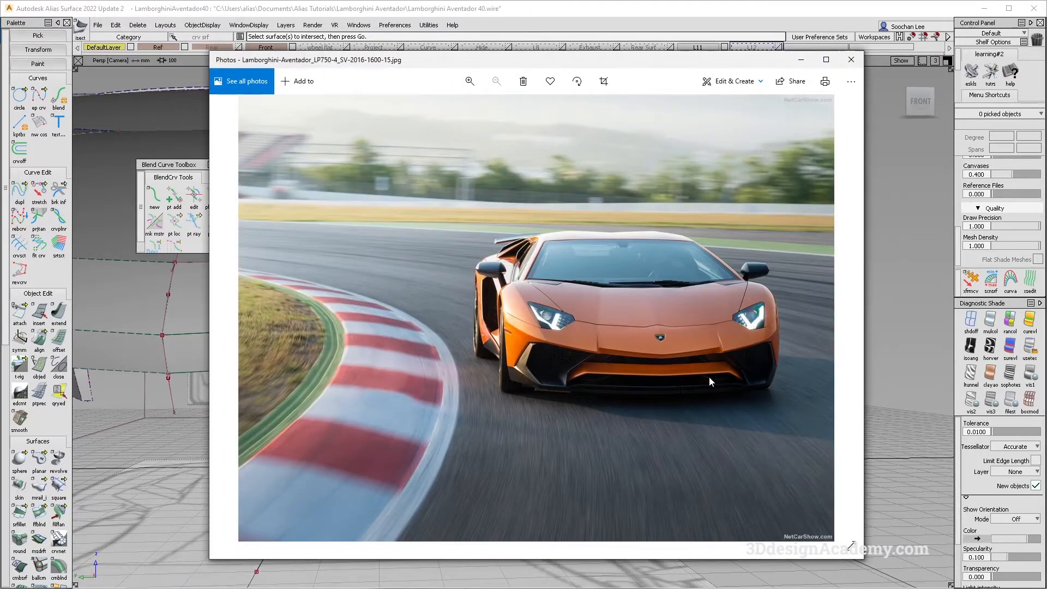
pyautogui.click(851, 60)
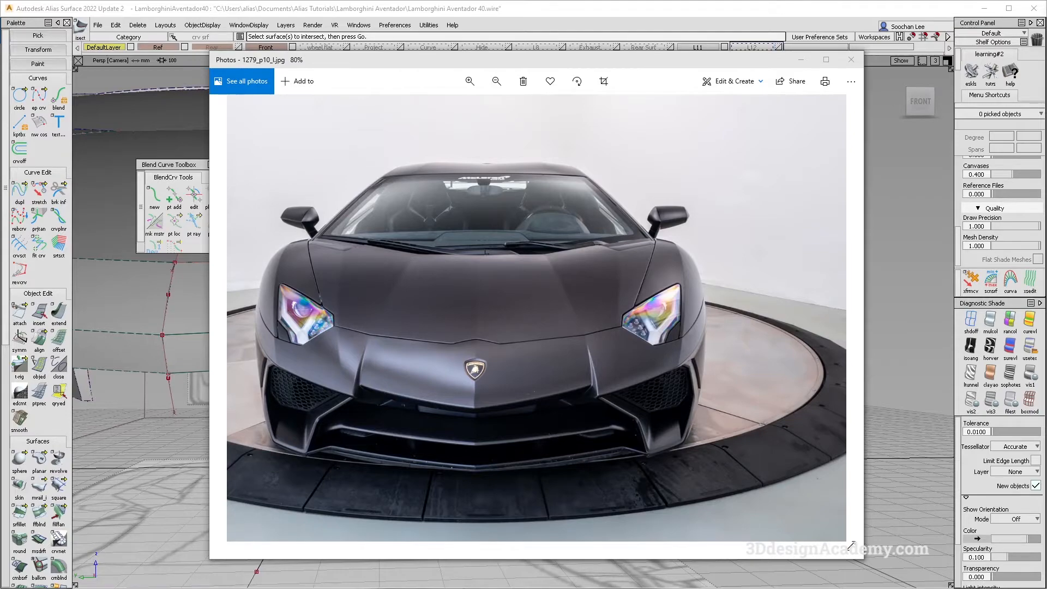
pyautogui.press('Right')
pyautogui.keyDown('ctrl'); pyautogui.scroll(2, 672, 368); pyautogui.keyUp('ctrl')
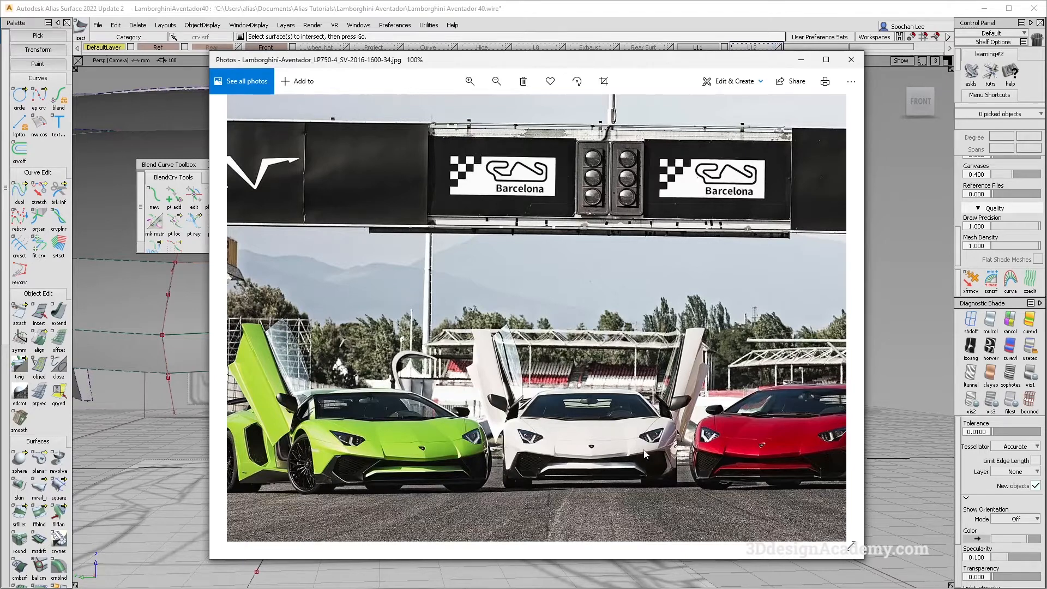
pyautogui.moveTo(654, 454); pyautogui.dragTo(602, 462)
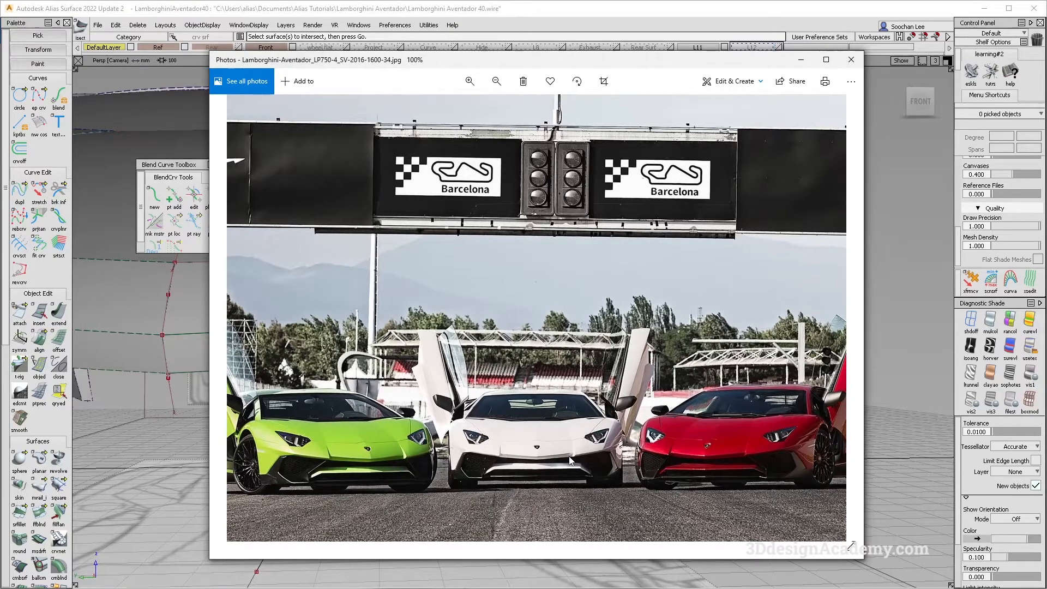
pyautogui.click(589, 572)
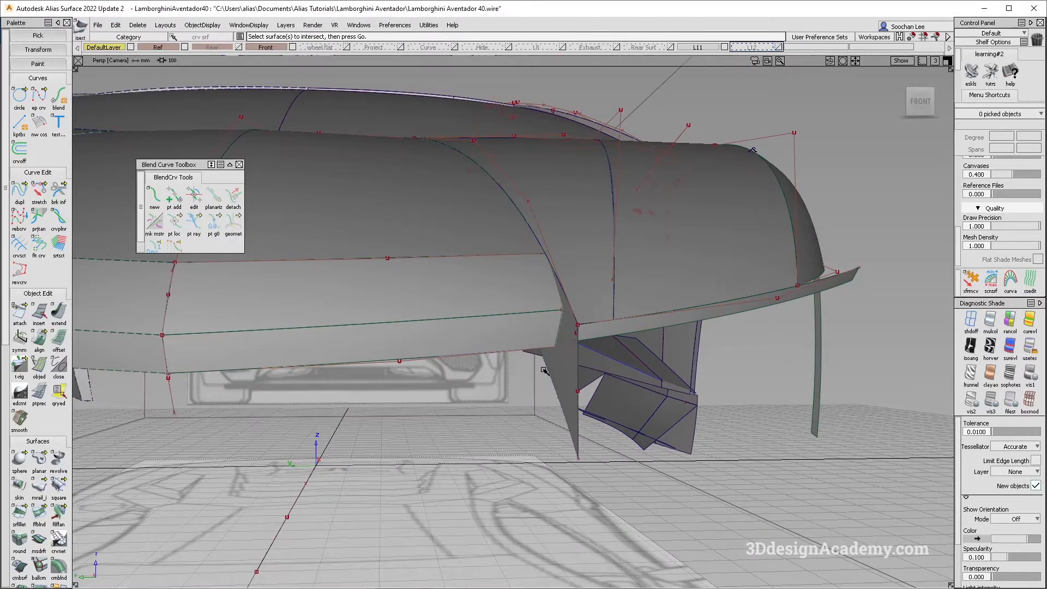
# Step: Stretch the lower end of the vertical curve inward so the side wall slants toward the car's centre
pyautogui.click(38, 192)
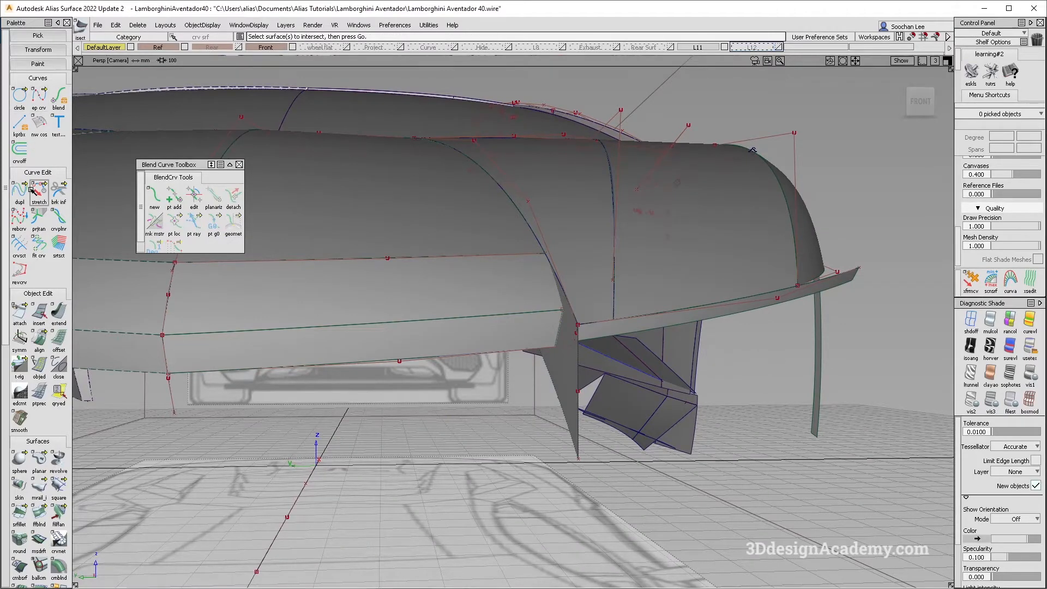
pyautogui.click(582, 438)
pyautogui.moveTo(583, 438)
pyautogui.mouseDown()
pyautogui.moveTo(595, 437)
pyautogui.moveTo(591, 448)
pyautogui.moveTo(600, 436)
pyautogui.moveTo(542, 413)
pyautogui.mouseUp()
pyautogui.keyDown('ctrl'); pyautogui.keyDown('shift'); pyautogui.moveTo(644, 481); pyautogui.dragTo(555, 412, button='right'); pyautogui.keyUp('shift'); pyautogui.keyUp('ctrl')
pyautogui.moveTo(556, 413)
pyautogui.keyDown('alt'); pyautogui.keyDown('shift'); pyautogui.mouseDown()
pyautogui.moveTo(627, 305)
pyautogui.moveTo(583, 316)
pyautogui.moveTo(681, 482)
pyautogui.mouseUp(); pyautogui.keyUp('shift'); pyautogui.keyUp('alt')
pyautogui.keyDown('ctrl'); pyautogui.keyDown('shift'); pyautogui.moveTo(681, 482); pyautogui.dragTo(562, 327, button='right'); pyautogui.keyUp('shift'); pyautogui.keyUp('ctrl')
pyautogui.moveTo(561, 328)
pyautogui.keyDown('alt'); pyautogui.keyDown('shift'); pyautogui.mouseDown()
pyautogui.moveTo(594, 355)
pyautogui.moveTo(525, 334)
pyautogui.moveTo(570, 360)
pyautogui.moveTo(612, 444)
pyautogui.mouseUp(); pyautogui.keyUp('shift'); pyautogui.keyUp('alt')
pyautogui.keyDown('ctrl'); pyautogui.keyDown('shift'); pyautogui.moveTo(612, 444); pyautogui.dragTo(507, 240); pyautogui.keyUp('shift'); pyautogui.keyUp('ctrl')
# Step: Extend the inner end edge of the side lip surface toward the car's centre by about 35 mm as a separate, unmerged surface
pyautogui.click(61, 300)
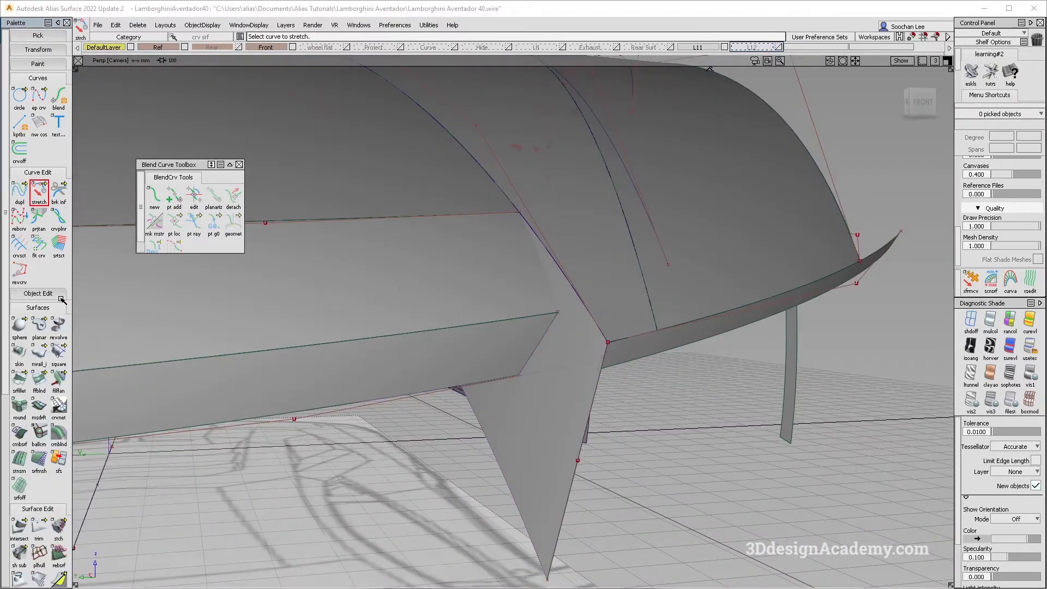
pyautogui.doubleClick(58, 312)
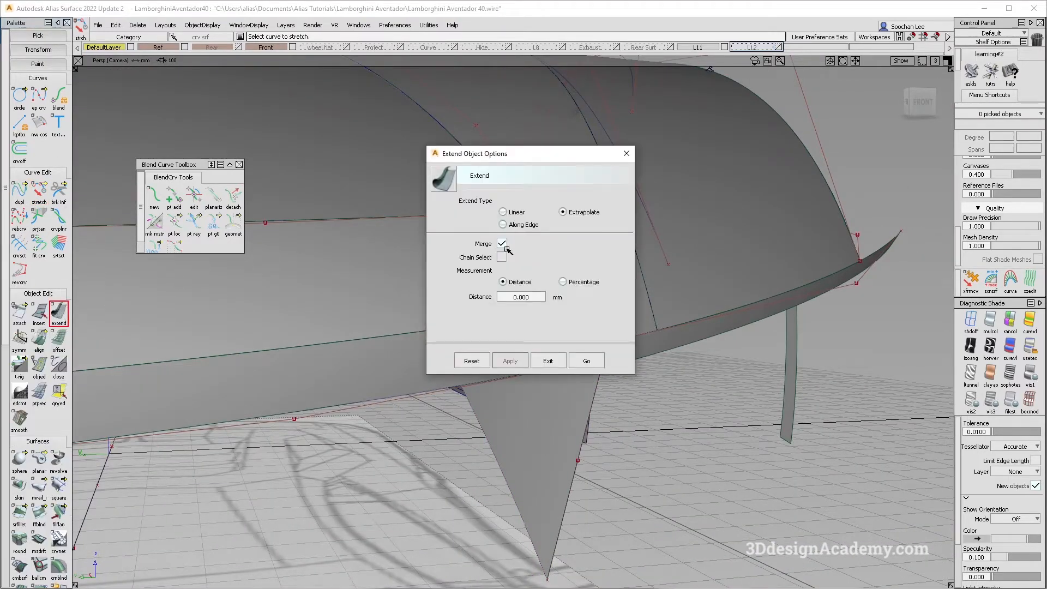
pyautogui.click(586, 361)
pyautogui.keyDown('alt'); pyautogui.keyDown('shift'); pyautogui.moveTo(586, 361); pyautogui.dragTo(591, 359); pyautogui.keyUp('shift'); pyautogui.keyUp('alt')
pyautogui.click(600, 363)
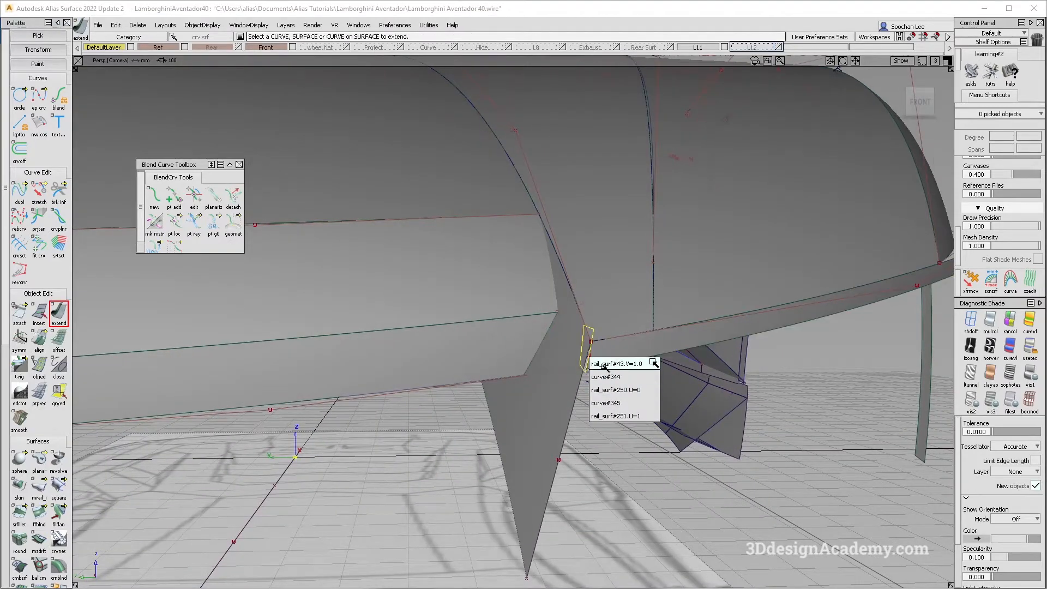
pyautogui.click(605, 377)
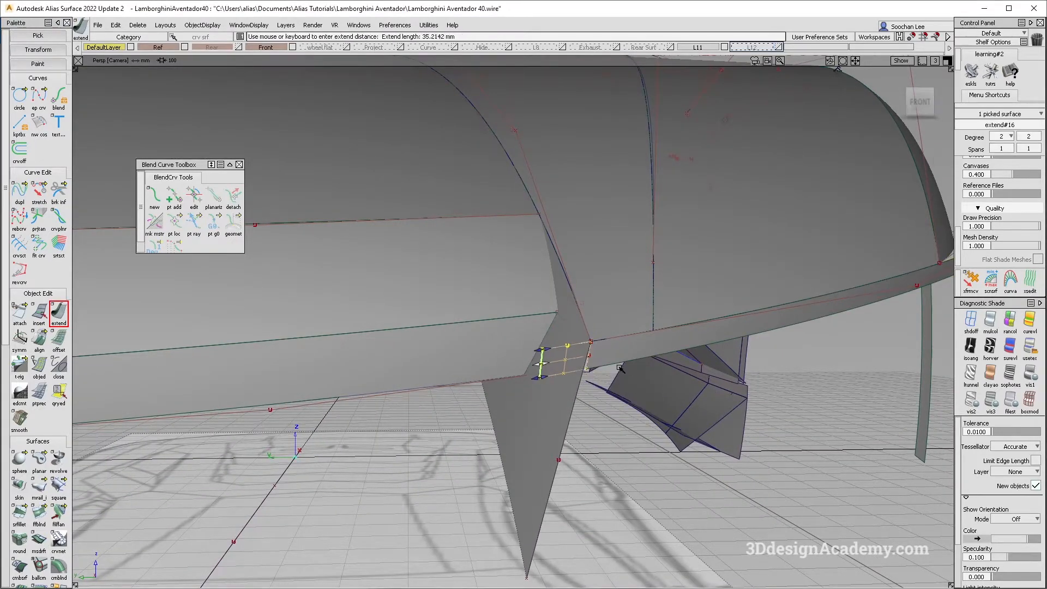
pyautogui.keyDown('alt'); pyautogui.keyDown('shift'); pyautogui.moveTo(616, 360); pyautogui.dragTo(631, 345, button='right'); pyautogui.keyUp('shift'); pyautogui.keyUp('alt')
pyautogui.keyDown('alt'); pyautogui.keyDown('shift'); pyautogui.moveTo(631, 346); pyautogui.dragTo(518, 386); pyautogui.keyUp('shift'); pyautogui.keyUp('alt')
pyautogui.keyDown('ctrl'); pyautogui.keyDown('shift'); pyautogui.moveTo(517, 388); pyautogui.dragTo(470, 244); pyautogui.keyUp('shift'); pyautogui.keyUp('ctrl')
# Step: Align the adjoining edge of the new extension with the inner end edge of the side lip surface
pyautogui.doubleClick(35, 340)
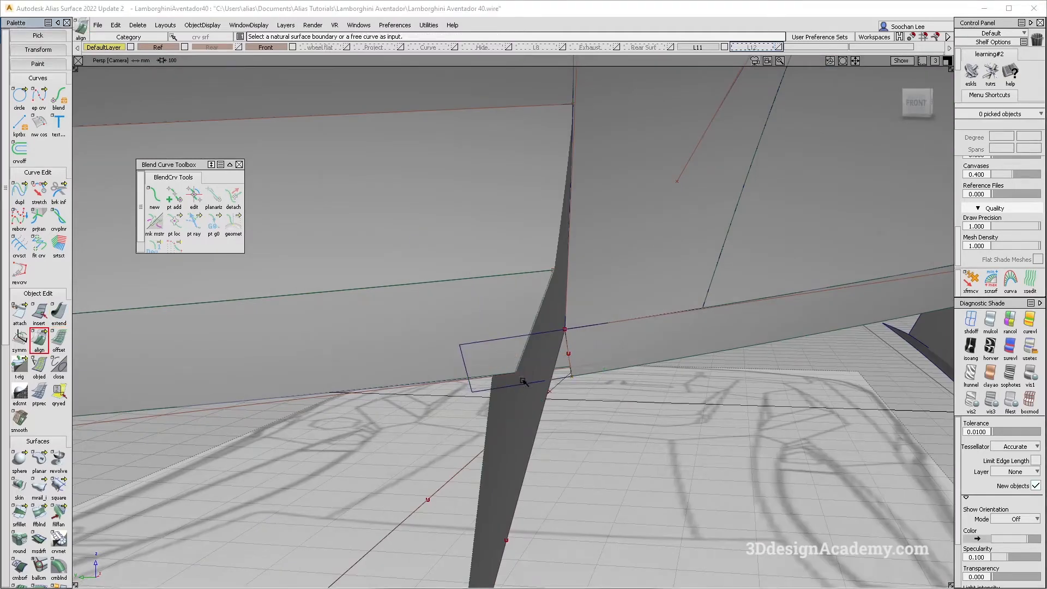
pyautogui.click(572, 364)
pyautogui.click(582, 368)
pyautogui.click(572, 361)
pyautogui.click(588, 377)
pyautogui.keyDown('alt'); pyautogui.keyDown('shift'); pyautogui.moveTo(588, 377); pyautogui.dragTo(545, 393); pyautogui.keyUp('shift'); pyautogui.keyUp('alt')
# Step: Intersect the side wall surface with the side lip's extension where the two cross
pyautogui.click(162, 134)
pyautogui.keyDown('alt'); pyautogui.keyDown('shift'); pyautogui.moveTo(383, 242); pyautogui.dragTo(404, 235); pyautogui.keyUp('shift'); pyautogui.keyUp('alt')
pyautogui.click(59, 96)
pyautogui.scroll(-5, 35, 489)
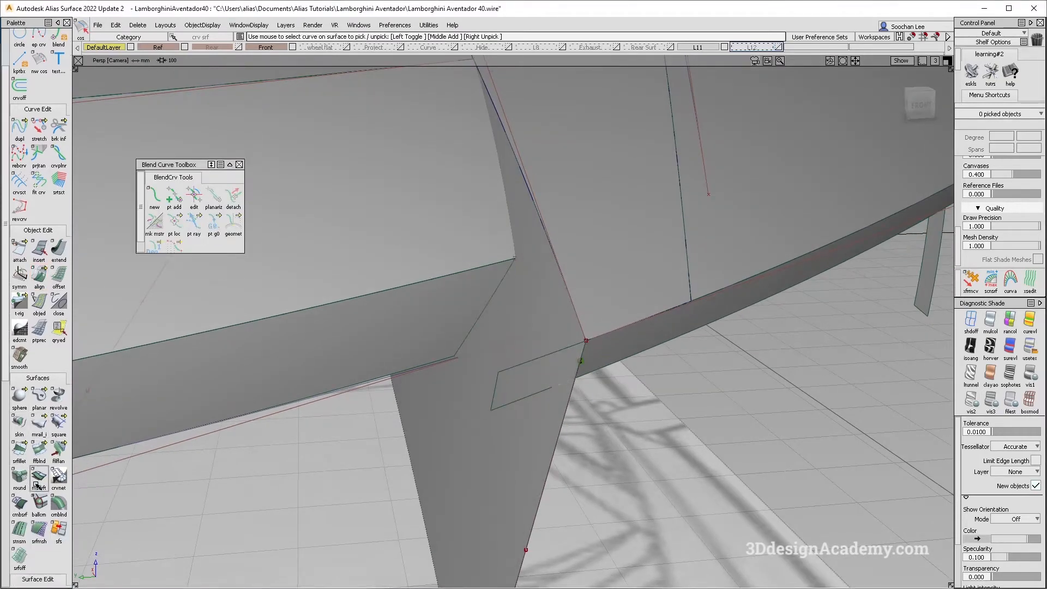
pyautogui.scroll(-2, 35, 489)
pyautogui.click(19, 491)
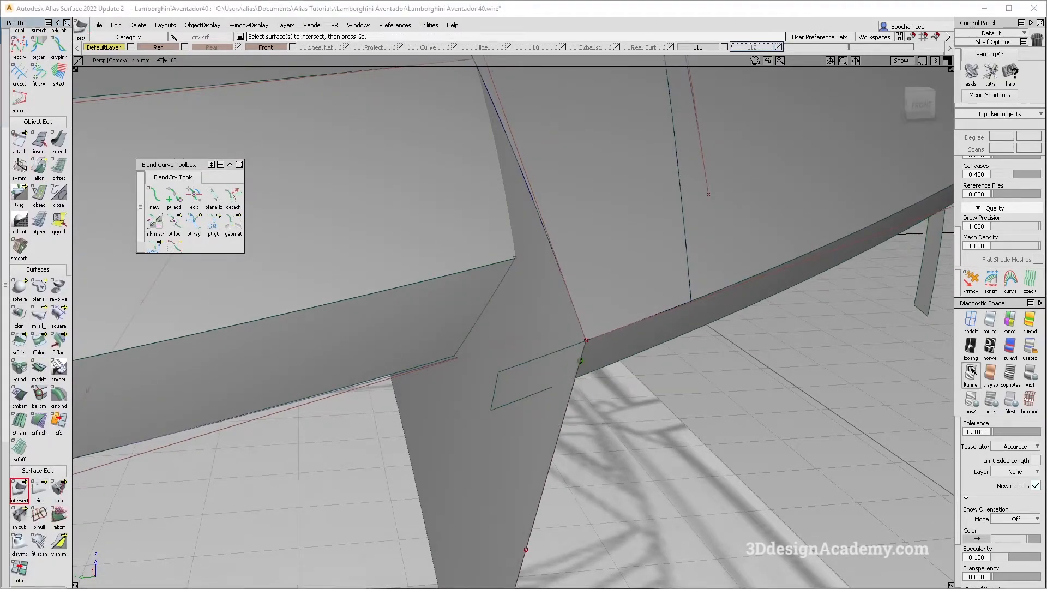
pyautogui.click(984, 330)
pyautogui.moveTo(545, 377)
pyautogui.keyDown('alt'); pyautogui.keyDown('shift'); pyautogui.mouseDown()
pyautogui.moveTo(536, 376)
pyautogui.moveTo(566, 363)
pyautogui.moveTo(548, 372)
pyautogui.moveTo(734, 376)
pyautogui.moveTo(650, 455)
pyautogui.moveTo(413, 361)
pyautogui.moveTo(297, 155)
pyautogui.mouseUp(); pyautogui.keyUp('shift'); pyautogui.keyUp('alt')
pyautogui.click(536, 376)
pyautogui.click(526, 447)
# Step: Trim away the part of the side lip's extension that sticks inward through the side wall
pyautogui.click(40, 489)
pyautogui.click(569, 373)
pyautogui.click(875, 574)
# Step: Draw a degree 2 curve from the centre lip's lower corner to the side lip extension's lower corner and adjust its middle CV
pyautogui.scroll(5, 38, 109)
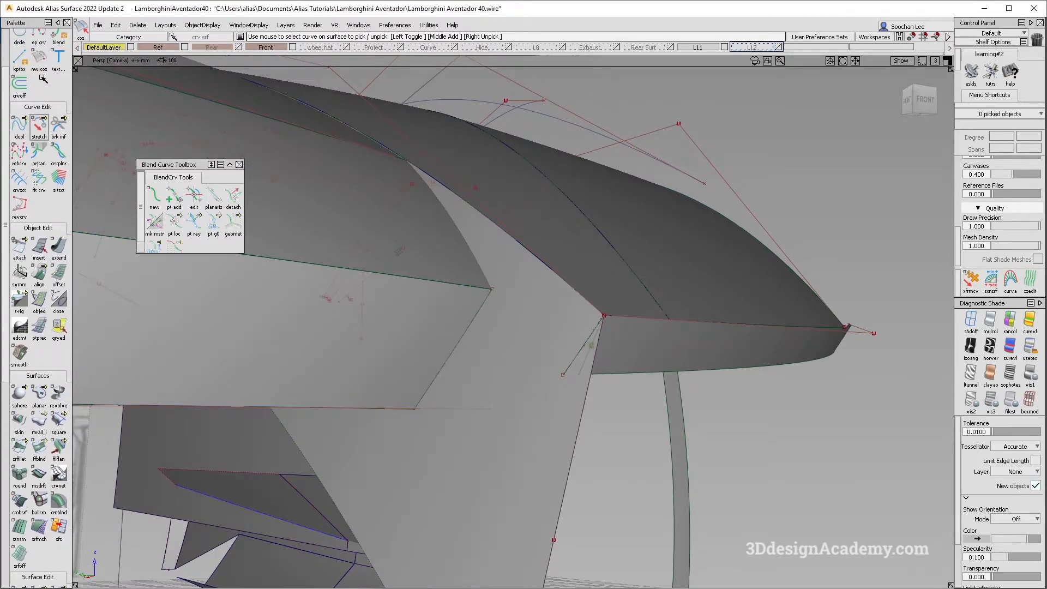
pyautogui.click(39, 49)
pyautogui.click(415, 408)
pyautogui.click(562, 375)
pyautogui.keyDown('alt'); pyautogui.keyDown('shift'); pyautogui.moveTo(563, 374); pyautogui.dragTo(507, 425); pyautogui.keyUp('shift'); pyautogui.keyUp('alt')
pyautogui.click(480, 386)
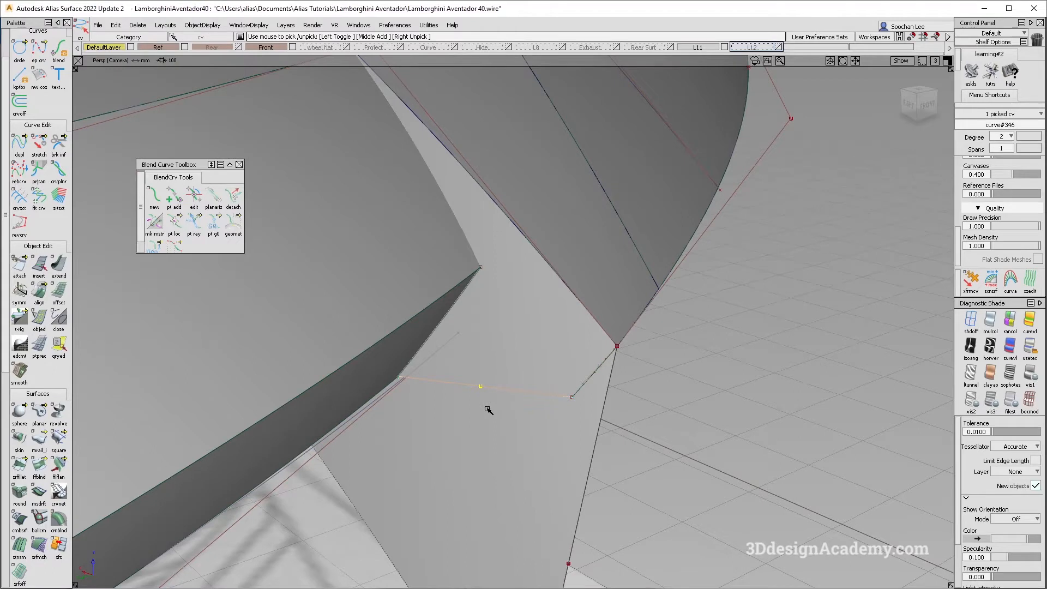
pyautogui.keyDown('ctrl'); pyautogui.keyDown('shift'); pyautogui.moveTo(487, 411); pyautogui.dragTo(491, 403, button='middle'); pyautogui.keyUp('shift'); pyautogui.keyUp('ctrl')
pyautogui.moveTo(491, 403); pyautogui.dragTo(492, 406, button='right')
pyautogui.keyDown('ctrl'); pyautogui.keyDown('shift'); pyautogui.moveTo(480, 401); pyautogui.dragTo(438, 380); pyautogui.keyUp('shift'); pyautogui.keyUp('ctrl')
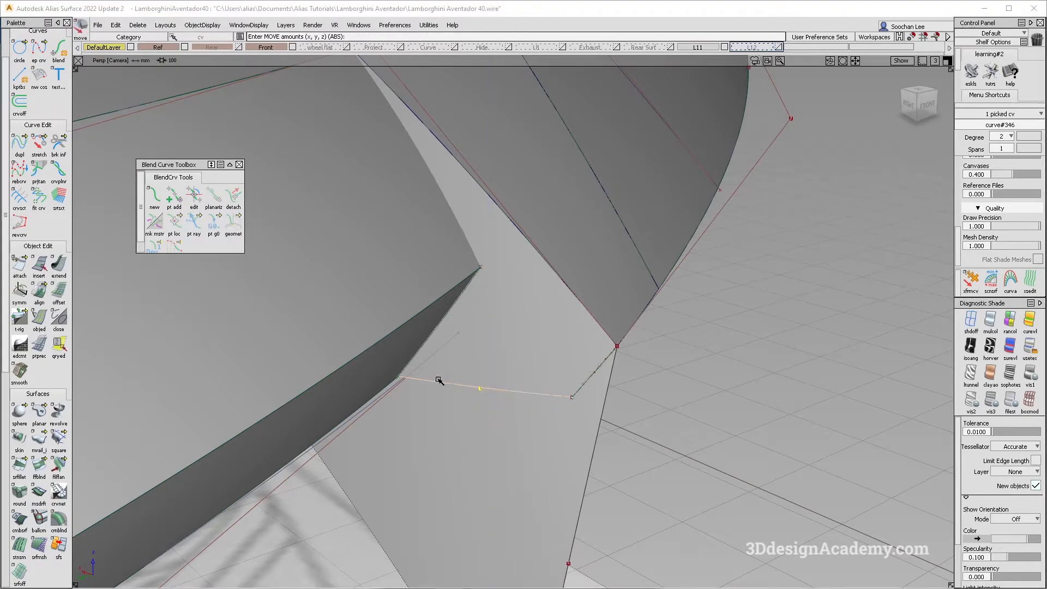
# Step: Project the new connecting curve onto the side wall surface
pyautogui.scroll(-1, 14, 535)
pyautogui.scroll(-1, 14, 536)
pyautogui.click(19, 545)
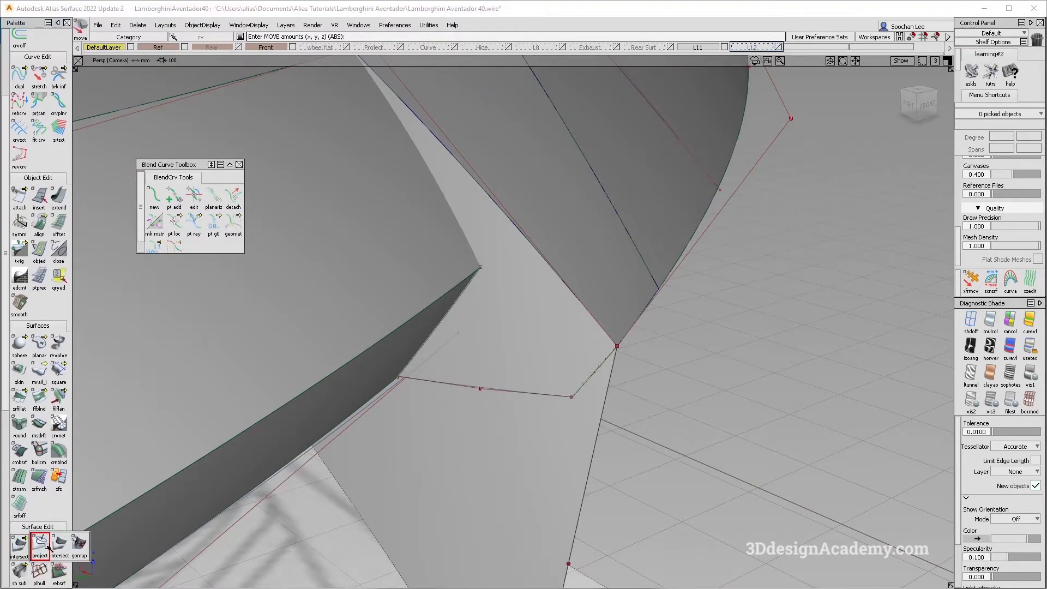
pyautogui.click(509, 402)
pyautogui.click(191, 163)
pyautogui.keyDown('alt'); pyautogui.keyDown('shift'); pyautogui.moveTo(524, 436); pyautogui.dragTo(444, 405); pyautogui.keyUp('shift'); pyautogui.keyUp('alt')
pyautogui.keyDown('ctrl'); pyautogui.keyDown('shift'); pyautogui.moveTo(445, 404); pyautogui.dragTo(403, 384); pyautogui.keyUp('shift'); pyautogui.keyUp('ctrl')
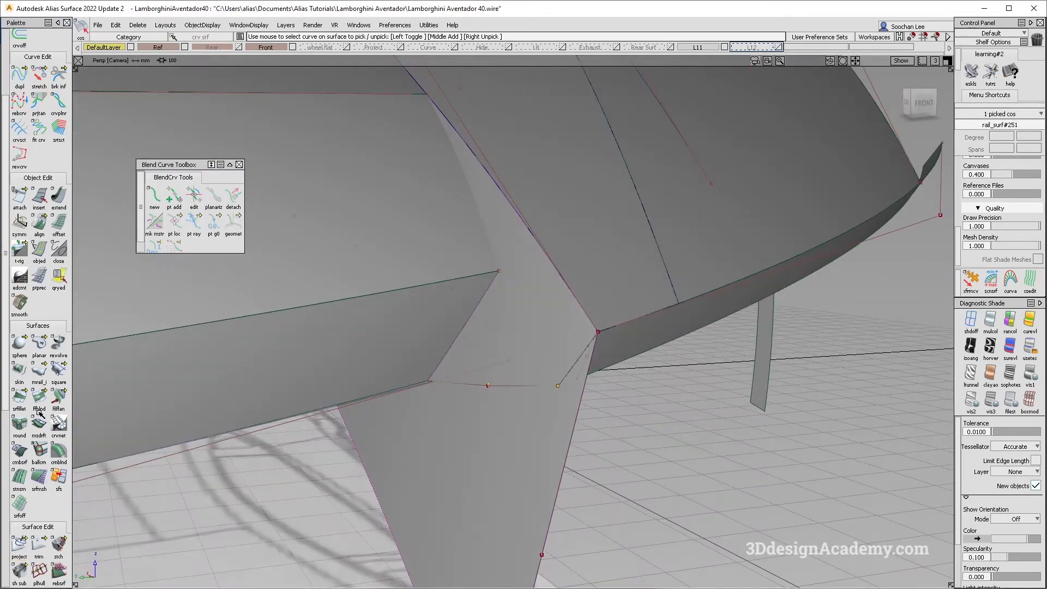
# Step: Intersect the side wall with the upper centre lip surface to complete its trimming boundary
pyautogui.click(39, 545)
pyautogui.keyDown('alt'); pyautogui.keyDown('shift'); pyautogui.moveTo(485, 353); pyautogui.dragTo(453, 377); pyautogui.keyUp('shift'); pyautogui.keyUp('alt')
pyautogui.moveTo(20, 546); pyautogui.dragTo(64, 547)
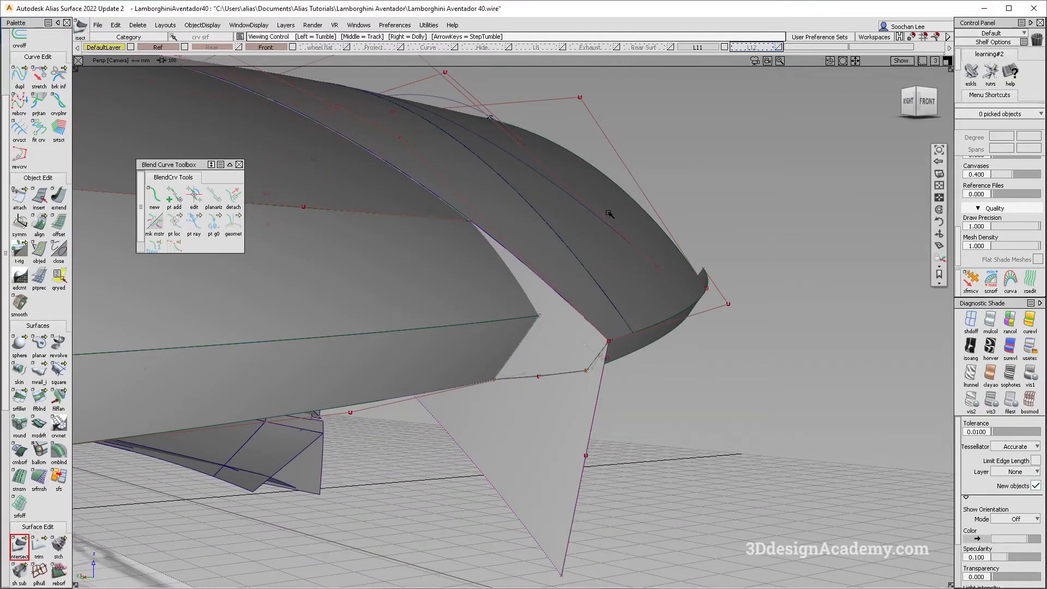
pyautogui.keyDown('alt'); pyautogui.keyDown('shift'); pyautogui.moveTo(557, 230); pyautogui.dragTo(497, 305); pyautogui.keyUp('shift'); pyautogui.keyUp('alt')
pyautogui.click(498, 306)
pyautogui.click(565, 329)
# Step: Trim the side wall along its boundary curves, removing the portion below the connecting curve
pyautogui.click(39, 545)
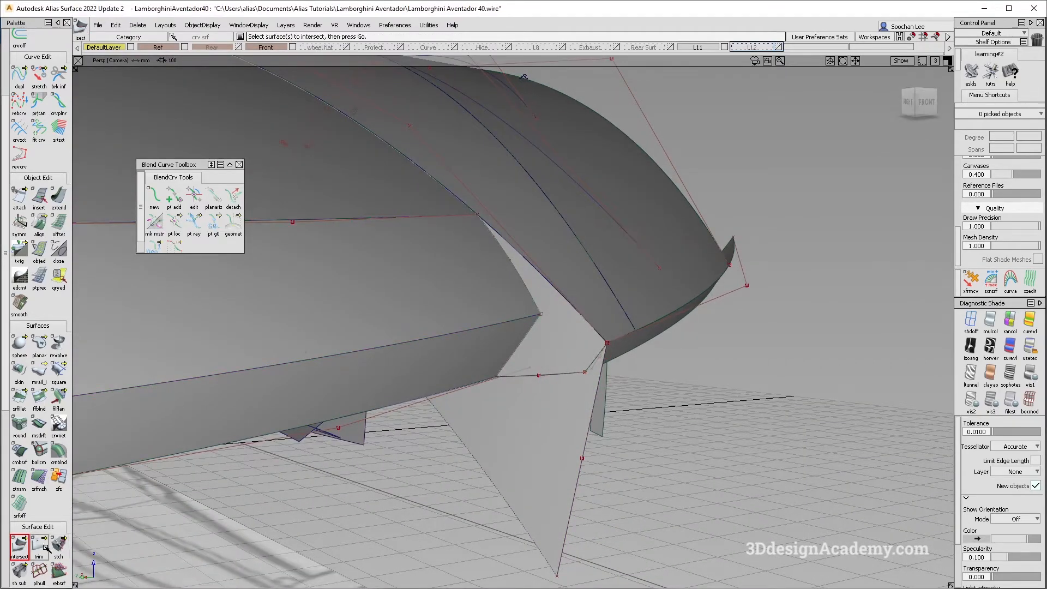
pyautogui.click(585, 347)
pyautogui.click(874, 574)
# Step: Compare the trimmed side wall and lip shape with the red and yellow car photos in perspective and front views
pyautogui.keyDown('alt'); pyautogui.keyDown('shift'); pyautogui.moveTo(758, 381); pyautogui.dragTo(678, 374); pyautogui.keyUp('shift'); pyautogui.keyUp('alt')
pyautogui.hotkey('alt', 'm')
pyautogui.keyDown('alt'); pyautogui.keyDown('shift'); pyautogui.moveTo(616, 381); pyautogui.dragTo(736, 346); pyautogui.keyUp('shift'); pyautogui.keyUp('alt')
pyautogui.hotkey('alt', 'Tab')
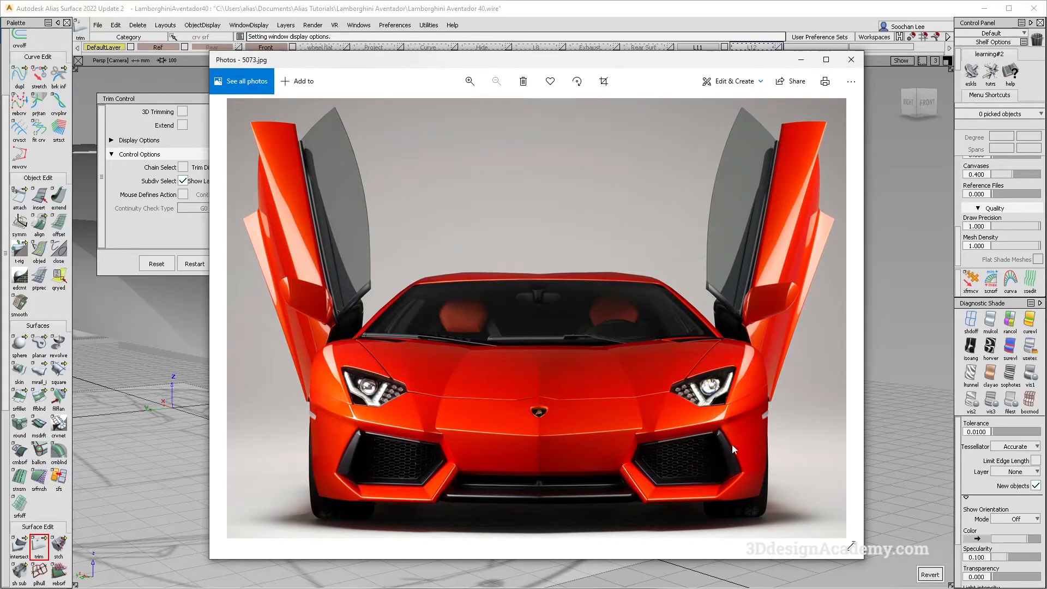
pyautogui.hotkey('alt', 'Tab')
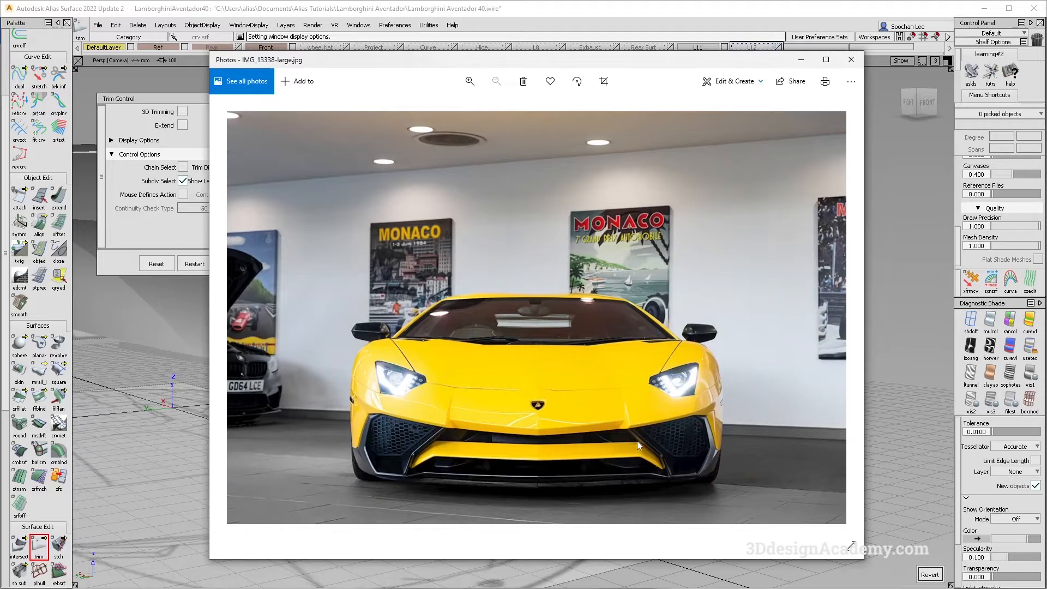
pyautogui.scroll(2, 630, 445)
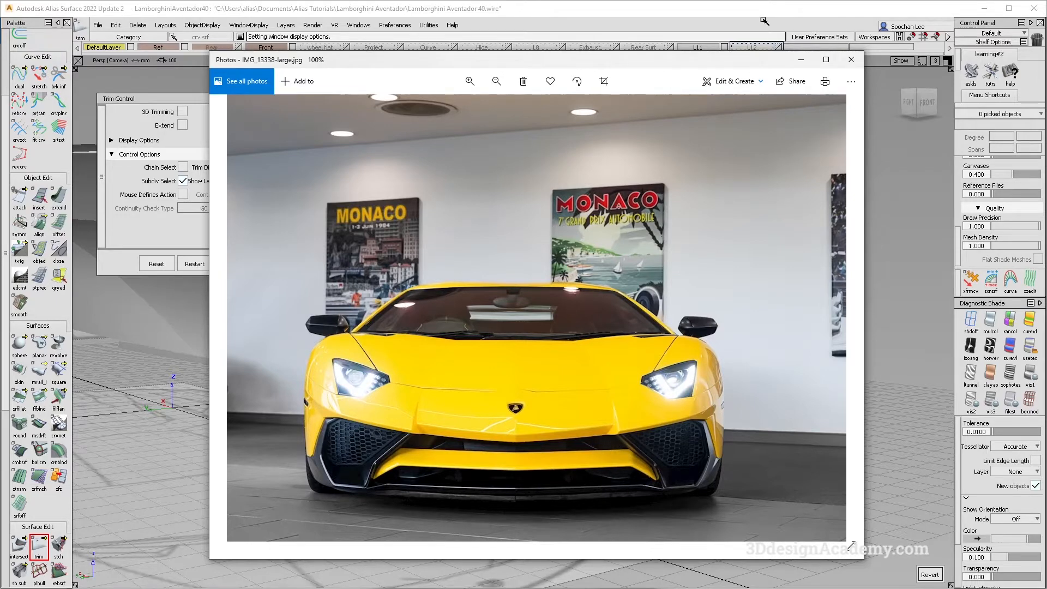
pyautogui.doubleClick(755, 62)
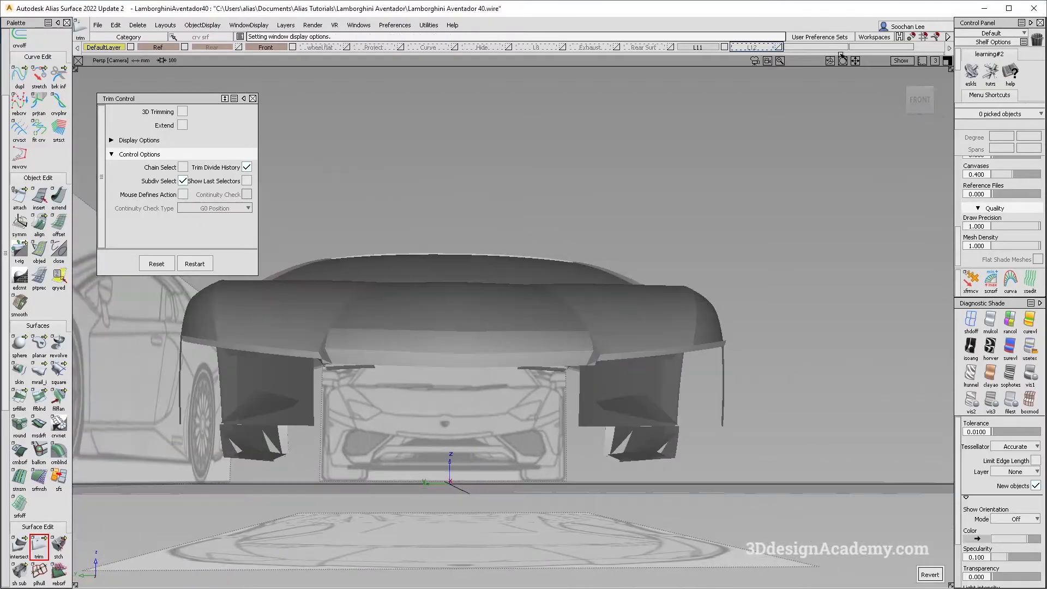
pyautogui.keyDown('alt'); pyautogui.keyDown('shift'); pyautogui.moveTo(716, 414); pyautogui.dragTo(715, 391, button='right'); pyautogui.keyUp('shift'); pyautogui.keyUp('alt')
pyautogui.keyDown('alt'); pyautogui.keyDown('shift'); pyautogui.moveTo(617, 395); pyautogui.dragTo(626, 410, button='middle'); pyautogui.keyUp('shift'); pyautogui.keyUp('alt')
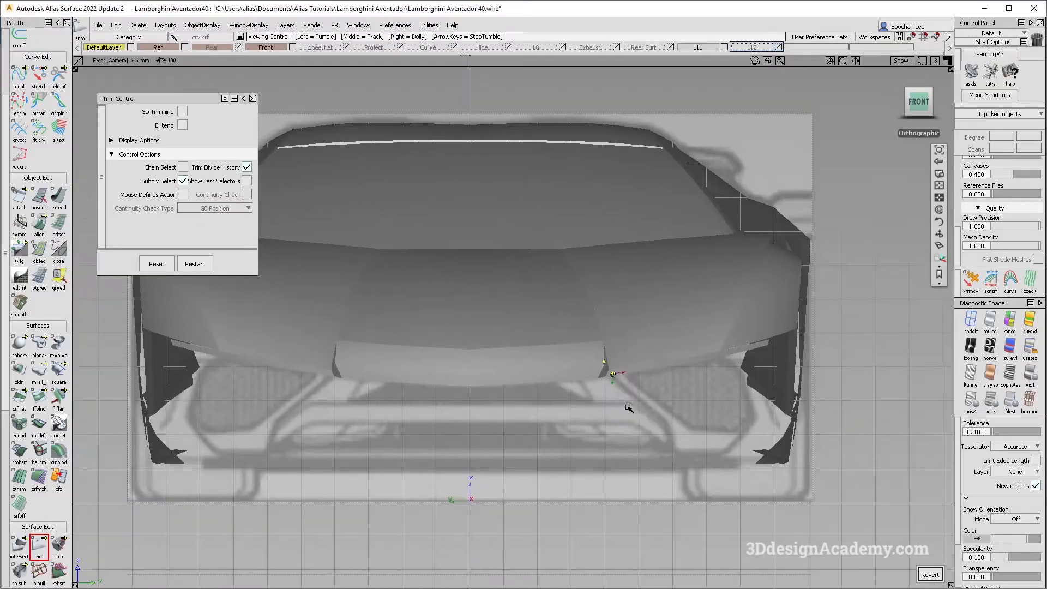
pyautogui.hotkey('alt', 'Tab')
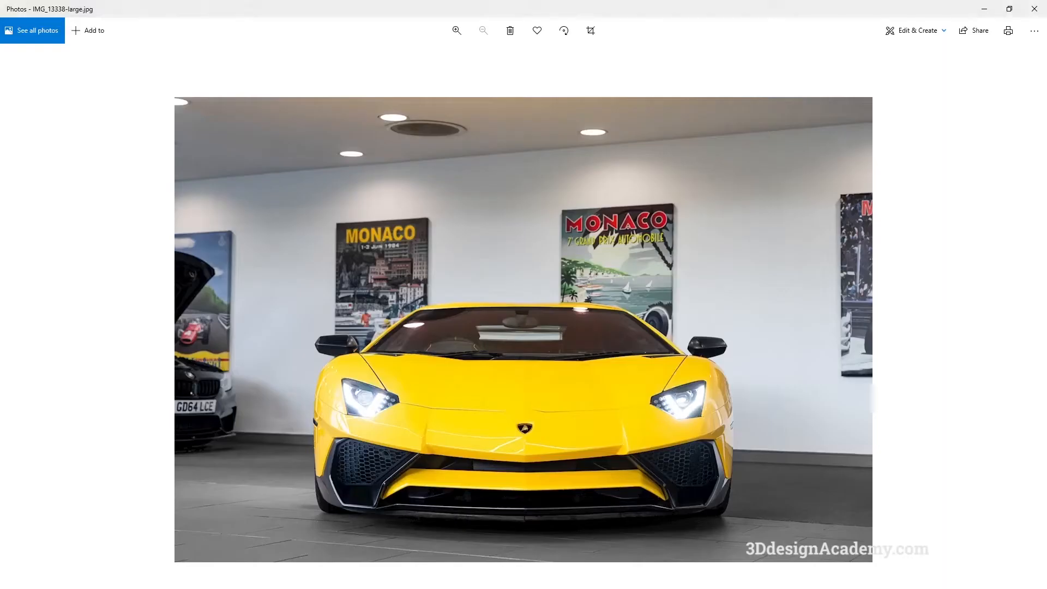
pyautogui.hotkey('alt', 'Tab')
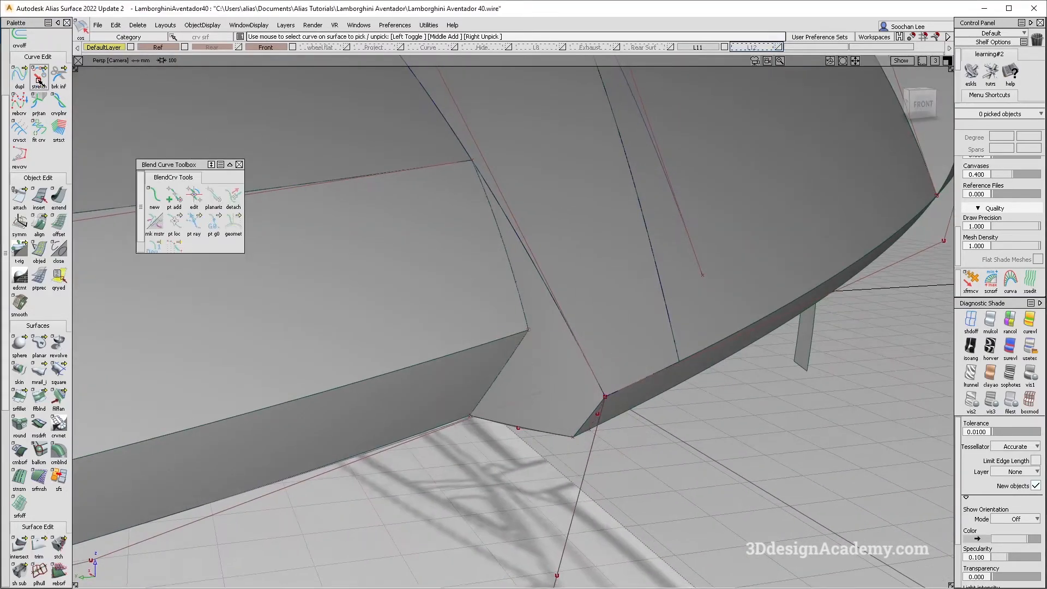
# Step: Stretch the lower end of the side wall's vertical curve slightly inward to increase the wall's slant
pyautogui.click(39, 82)
pyautogui.keyDown('alt'); pyautogui.keyDown('shift'); pyautogui.moveTo(624, 418); pyautogui.dragTo(570, 519); pyautogui.keyUp('shift'); pyautogui.keyUp('alt')
pyautogui.keyDown('alt'); pyautogui.keyDown('shift'); pyautogui.scroll(-3, 553, 555); pyautogui.keyUp('shift'); pyautogui.keyUp('alt')
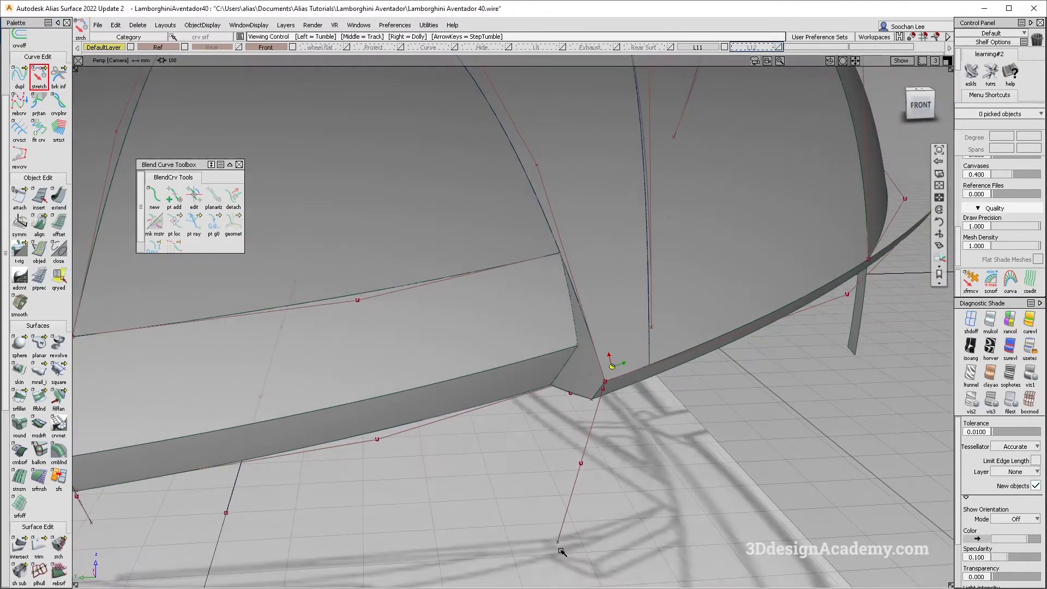
pyautogui.click(567, 522)
pyautogui.moveTo(630, 509); pyautogui.dragTo(624, 507)
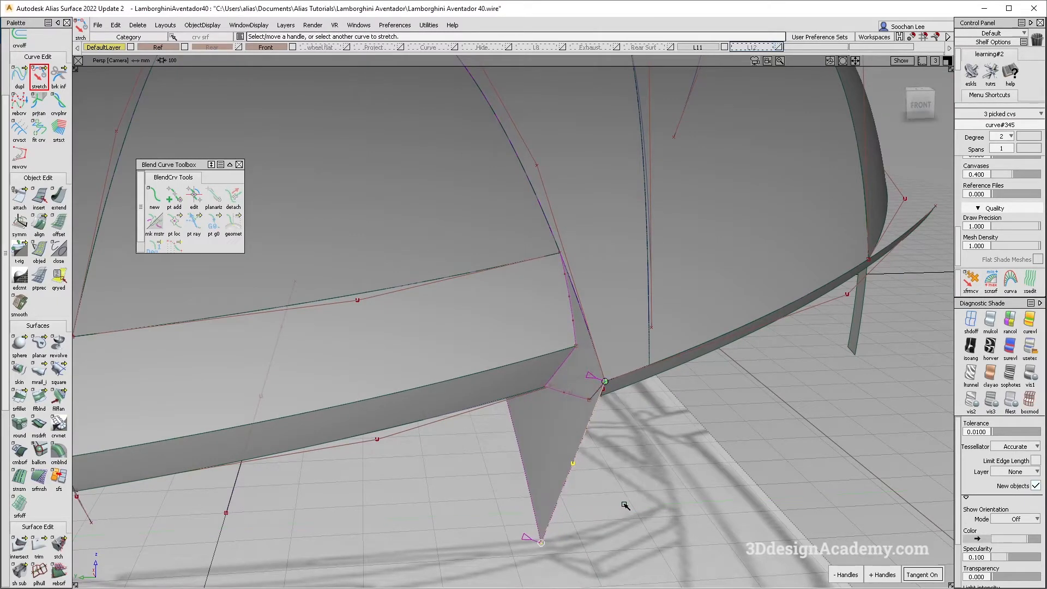
# Step: Examine the side wall's slant from the front and compare it with the intake edges in the yellow car photo
pyautogui.click(921, 104)
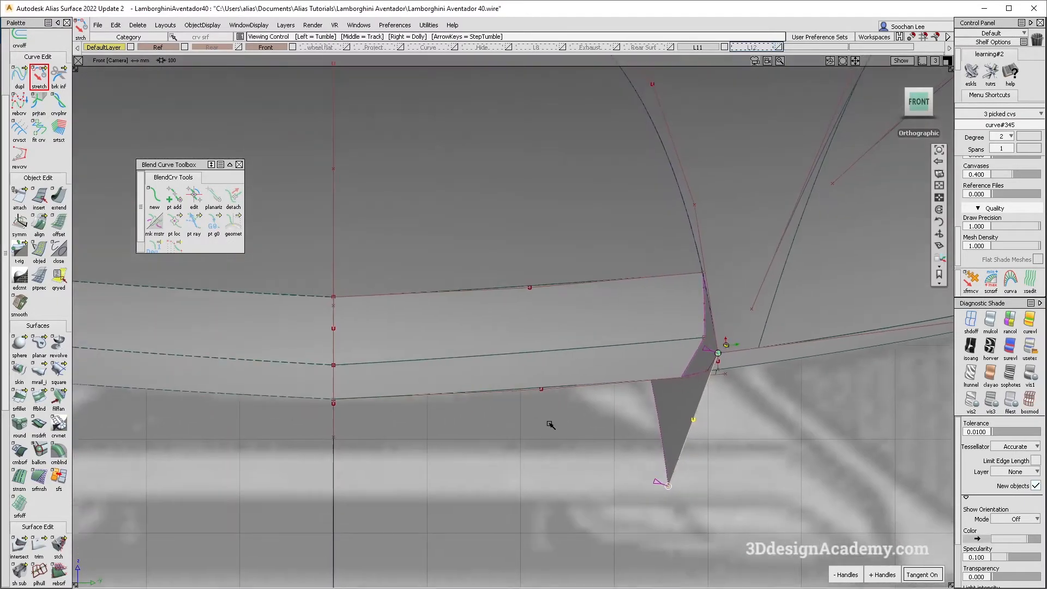
pyautogui.keyDown('alt'); pyautogui.keyDown('shift'); pyautogui.moveTo(549, 424); pyautogui.dragTo(547, 386); pyautogui.keyUp('shift'); pyautogui.keyUp('alt')
pyautogui.moveTo(546, 387)
pyautogui.keyDown('alt'); pyautogui.keyDown('shift'); pyautogui.mouseDown(button='right')
pyautogui.moveTo(531, 395)
pyautogui.moveTo(581, 360)
pyautogui.mouseUp(button='right'); pyautogui.keyUp('shift'); pyautogui.keyUp('alt')
pyautogui.keyDown('alt'); pyautogui.keyDown('shift'); pyautogui.moveTo(581, 360); pyautogui.dragTo(548, 369); pyautogui.keyUp('shift'); pyautogui.keyUp('alt')
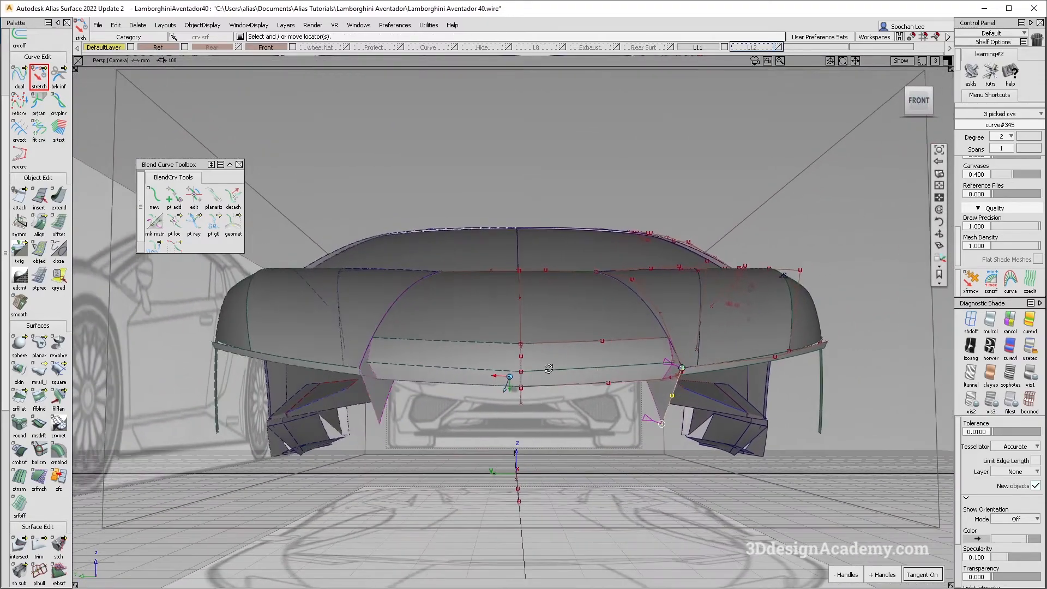
pyautogui.keyDown('alt'); pyautogui.keyDown('shift'); pyautogui.moveTo(548, 368); pyautogui.dragTo(567, 389, button='right'); pyautogui.keyUp('shift'); pyautogui.keyUp('alt')
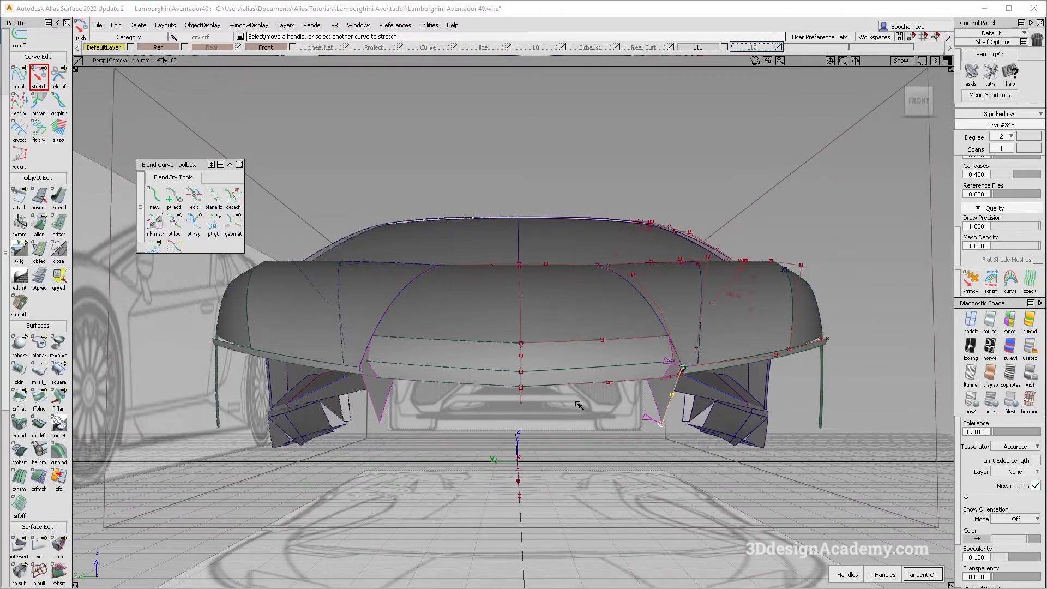
pyautogui.hotkey('alt', 'Tab')
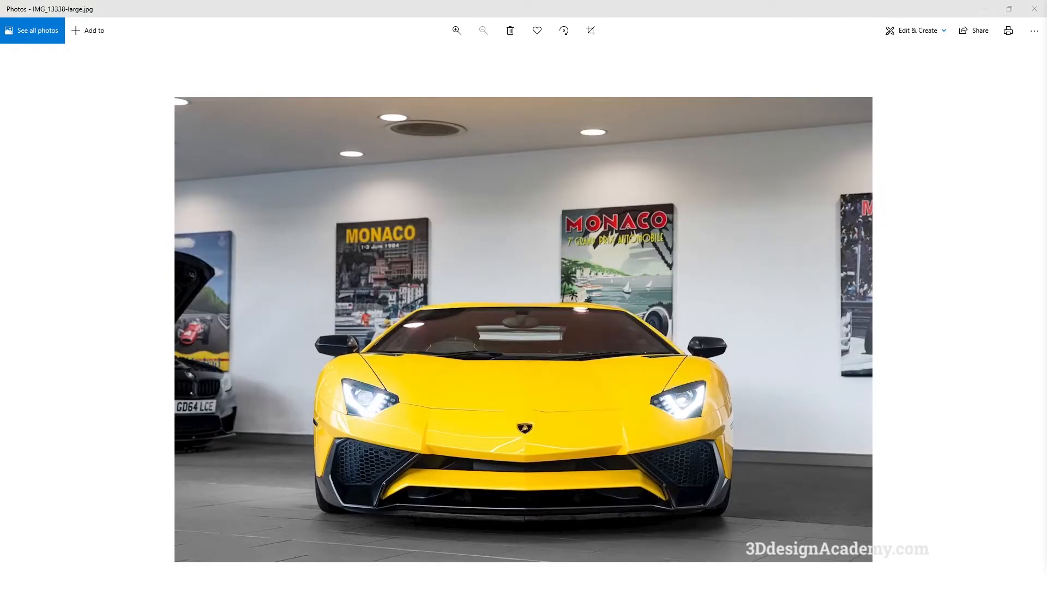
pyautogui.hotkey('alt', 'Tab')
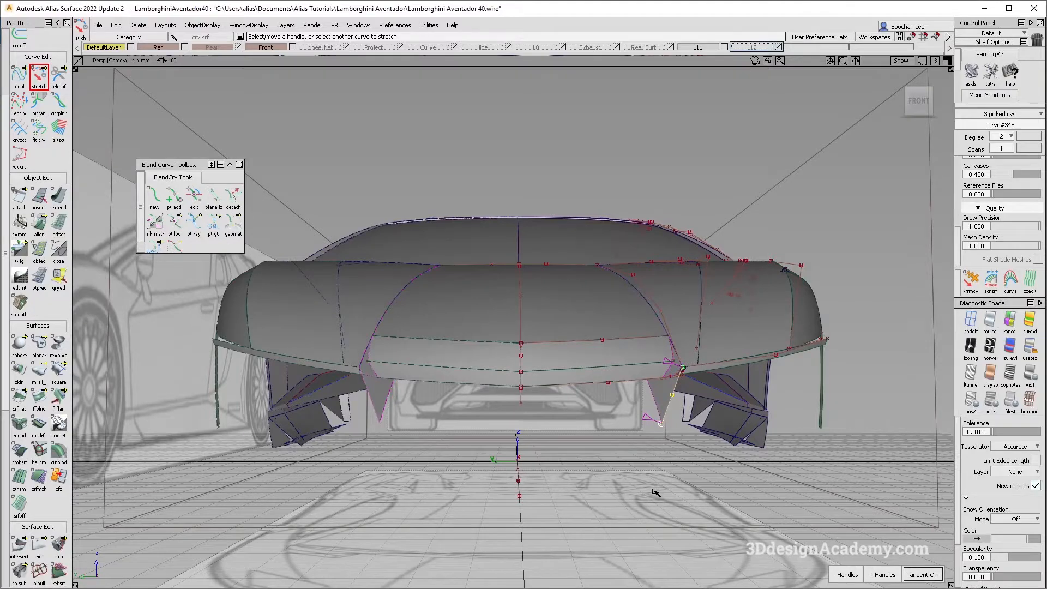
pyautogui.click(652, 467)
pyautogui.hotkey('alt', 'Tab')
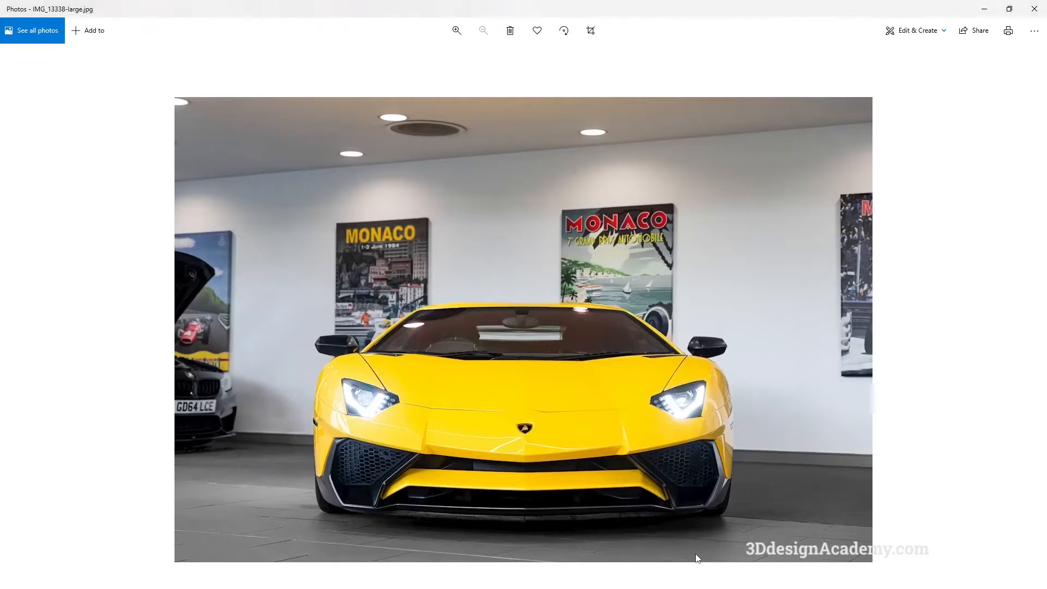
pyautogui.hotkey('alt', 'Tab')
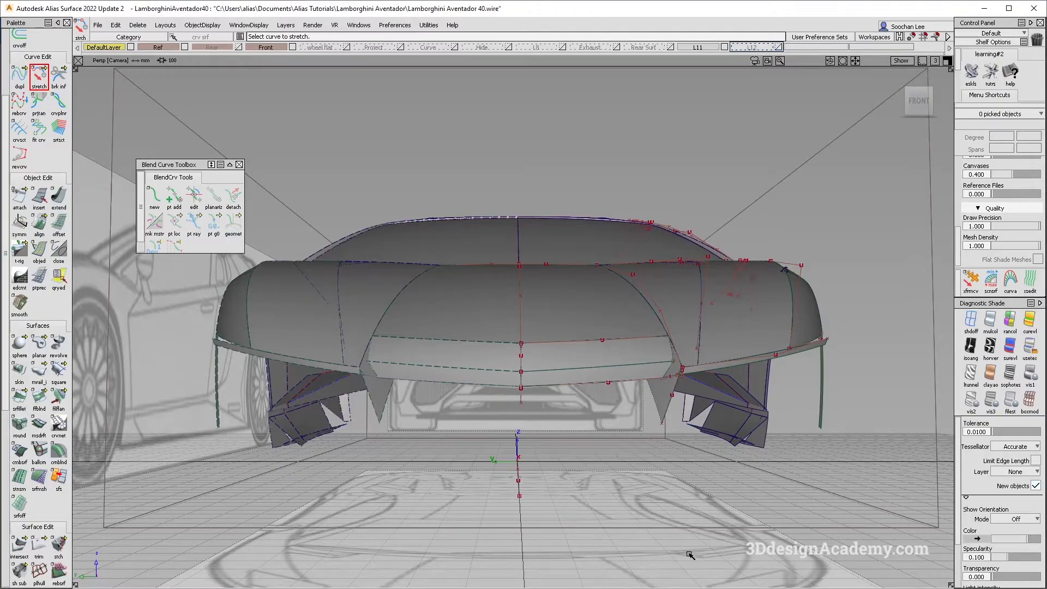
pyautogui.hotkey('alt', 'Tab')
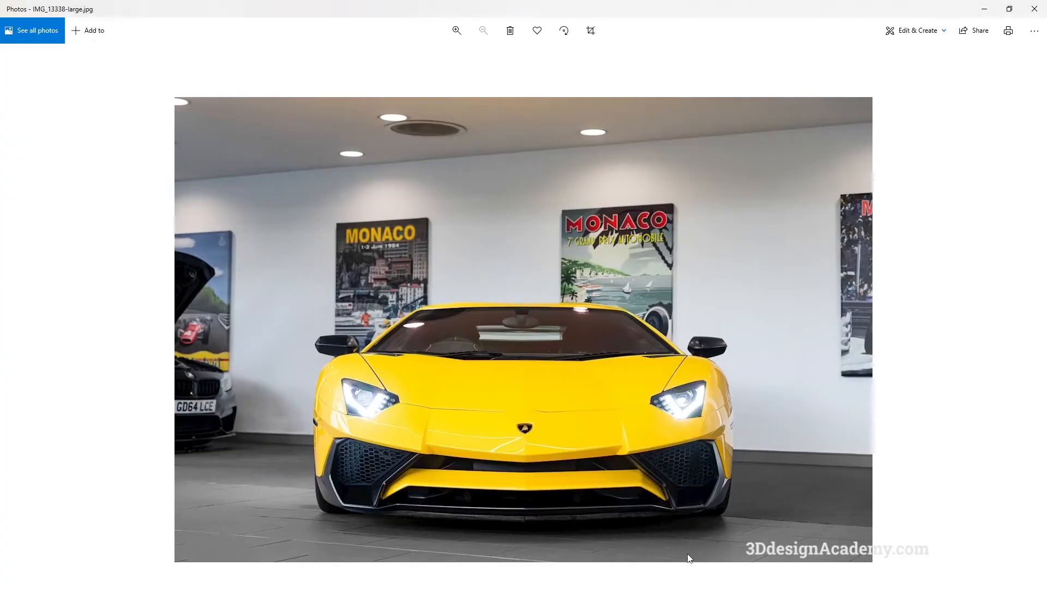
pyautogui.hotkey('alt', 'Tab')
pyautogui.hotkey('alt', 'Tab')
pyautogui.hotkey('alt', 'Tab')
# Step: Nudge the lower end of the side wall's vertical curve further toward the car's centre and check it against the yellow car photo
pyautogui.keyDown('alt'); pyautogui.keyDown('shift'); pyautogui.moveTo(675, 415); pyautogui.dragTo(619, 499); pyautogui.keyUp('shift'); pyautogui.keyUp('alt')
pyautogui.click(41, 79)
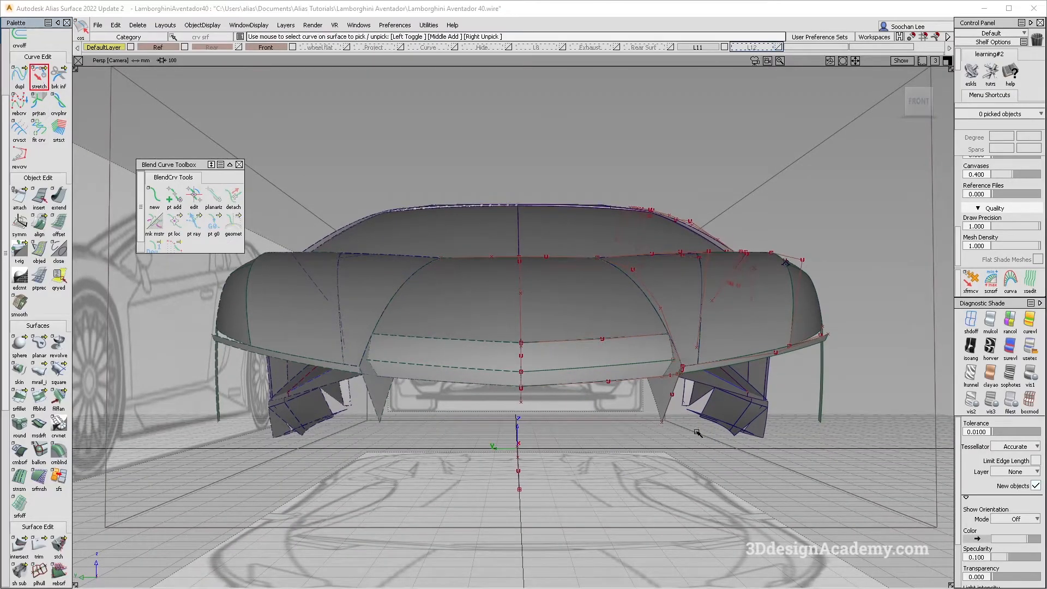
pyautogui.click(663, 419)
pyautogui.keyDown('alt'); pyautogui.keyDown('shift'); pyautogui.moveTo(674, 426); pyautogui.dragTo(683, 431, button='right'); pyautogui.keyUp('shift'); pyautogui.keyUp('alt')
pyautogui.moveTo(683, 430); pyautogui.dragTo(677, 433, button='middle')
pyautogui.moveTo(678, 433); pyautogui.dragTo(677, 434, button='middle')
pyautogui.keyDown('alt'); pyautogui.keyDown('shift'); pyautogui.moveTo(644, 386); pyautogui.dragTo(704, 375, button='right'); pyautogui.keyUp('shift'); pyautogui.keyUp('alt')
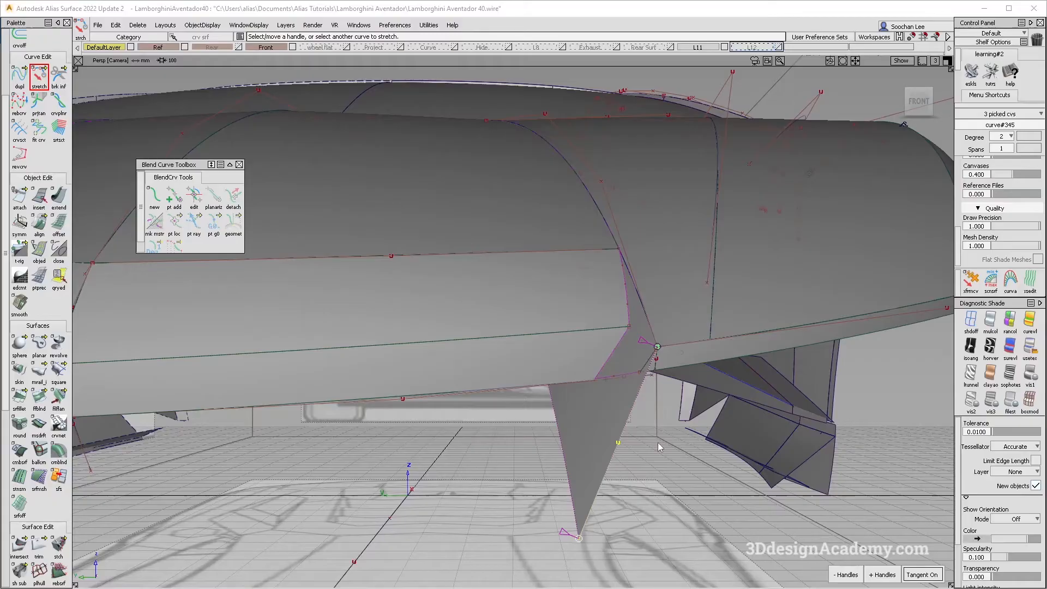
pyautogui.keyDown('alt'); pyautogui.keyDown('shift'); pyautogui.moveTo(657, 443); pyautogui.dragTo(544, 430); pyautogui.keyUp('shift'); pyautogui.keyUp('alt')
pyautogui.hotkey('alt', 'Tab')
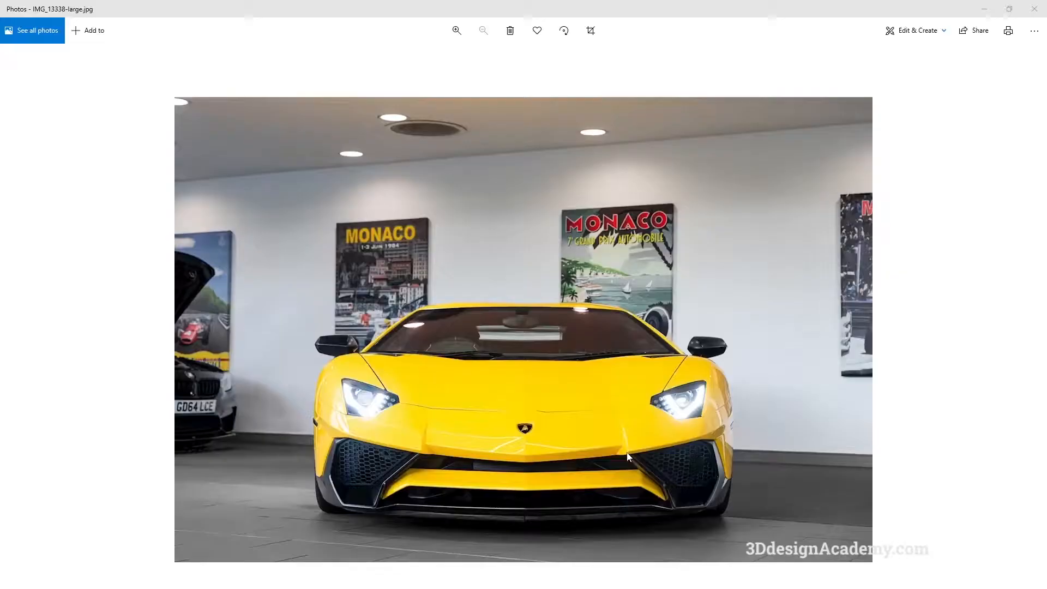
pyautogui.hotkey('alt', 'Tab')
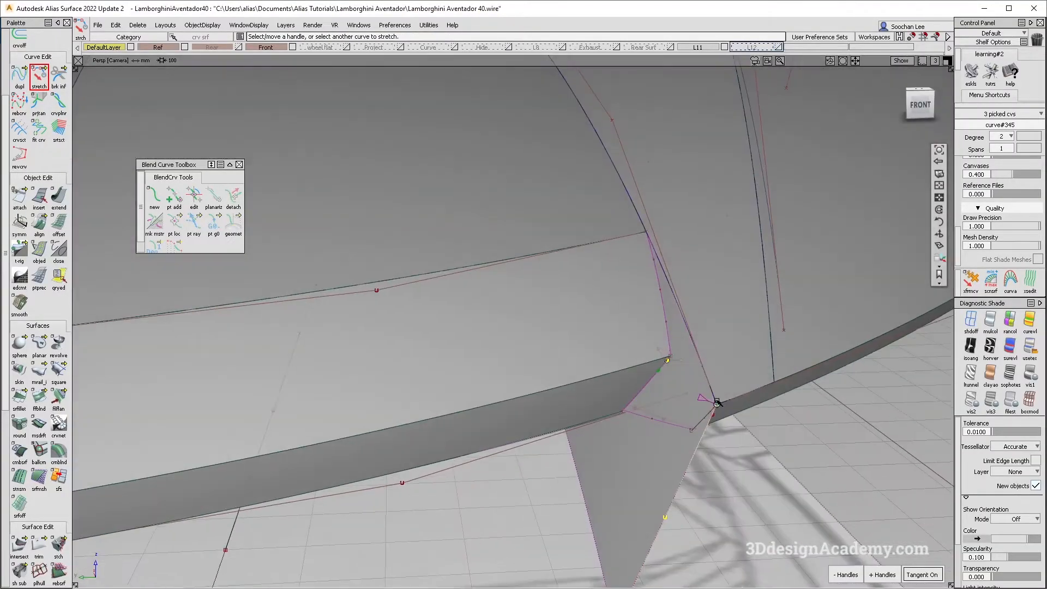
# Step: Turn off surface shading and stretch the inner end of the side wall's lower curve, snapping it to the lip corner
pyautogui.moveTo(661, 480)
pyautogui.keyDown('ctrl'); pyautogui.keyDown('shift'); pyautogui.mouseDown()
pyautogui.moveTo(650, 419)
pyautogui.moveTo(722, 435)
pyautogui.mouseUp(); pyautogui.keyUp('shift'); pyautogui.keyUp('ctrl')
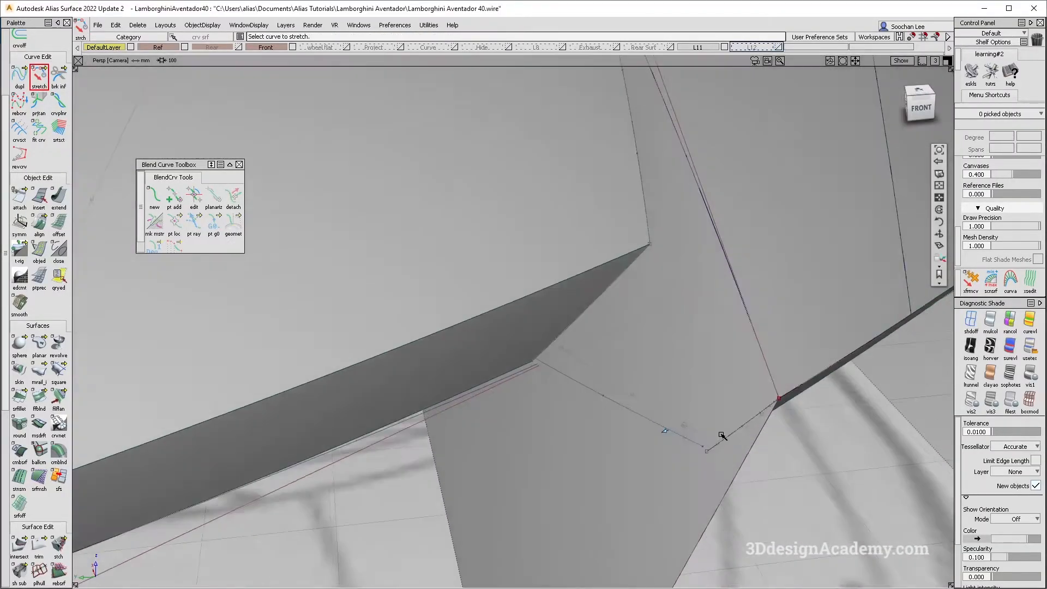
pyautogui.keyDown('alt'); pyautogui.keyDown('shift'); pyautogui.moveTo(722, 434); pyautogui.dragTo(665, 408, button='middle'); pyautogui.keyUp('shift'); pyautogui.keyUp('alt')
pyautogui.keyDown('ctrl'); pyautogui.keyDown('shift'); pyautogui.moveTo(635, 468); pyautogui.dragTo(627, 353); pyautogui.keyUp('shift'); pyautogui.keyUp('ctrl')
pyautogui.click(970, 322)
pyautogui.keyDown('ctrl'); pyautogui.keyDown('shift'); pyautogui.moveTo(544, 354); pyautogui.dragTo(600, 365); pyautogui.keyUp('shift'); pyautogui.keyUp('ctrl')
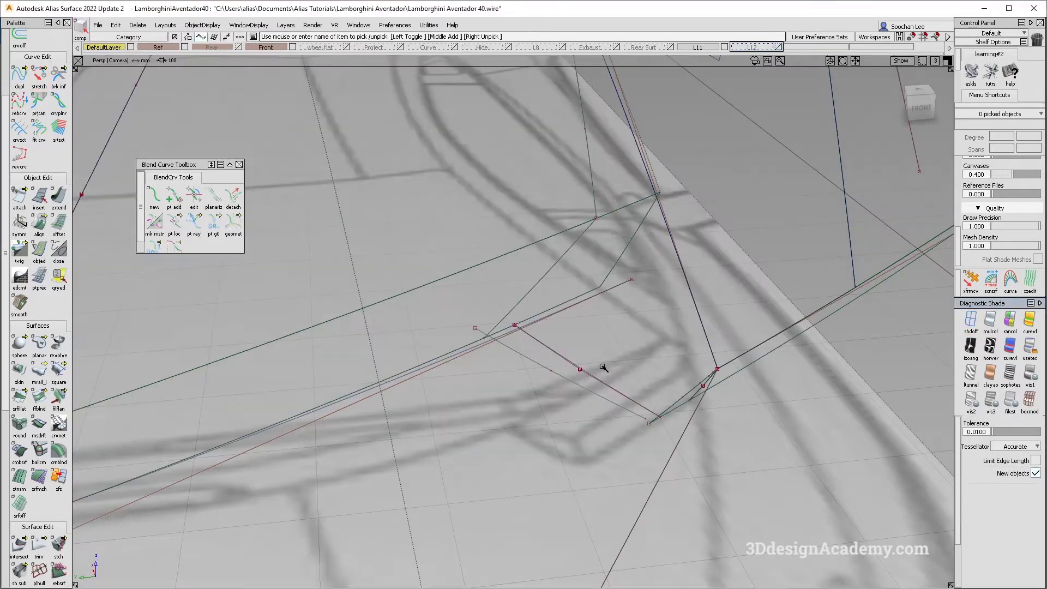
pyautogui.click(627, 398)
pyautogui.keyDown('alt'); pyautogui.keyDown('shift'); pyautogui.moveTo(643, 408); pyautogui.dragTo(646, 413); pyautogui.keyUp('shift'); pyautogui.keyUp('alt')
pyautogui.keyDown('ctrl'); pyautogui.keyDown('shift'); pyautogui.moveTo(633, 408); pyautogui.dragTo(645, 431); pyautogui.keyUp('shift'); pyautogui.keyUp('ctrl')
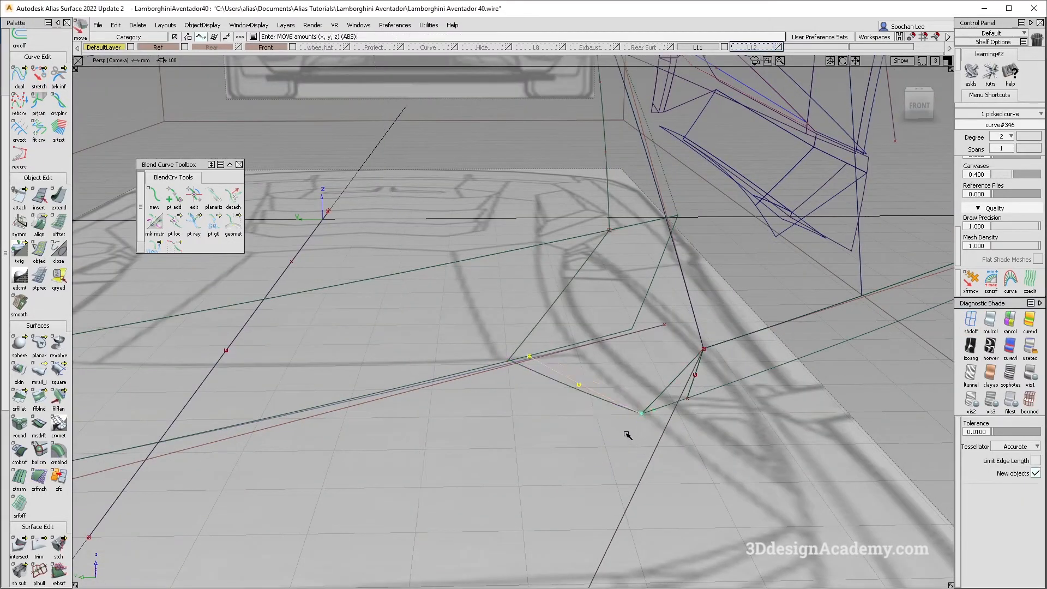
pyautogui.click(39, 76)
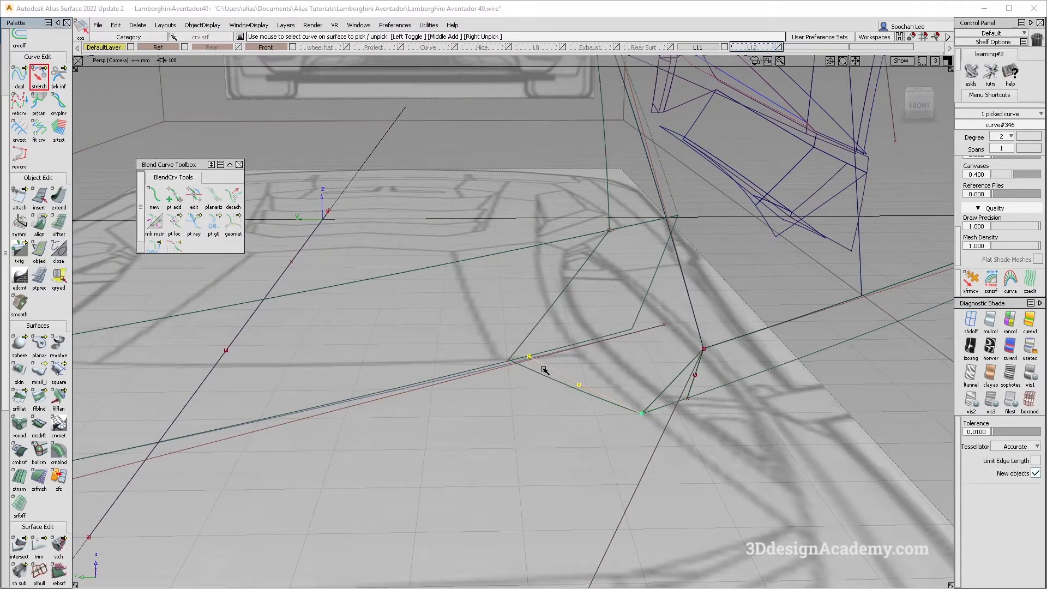
pyautogui.click(538, 363)
pyautogui.moveTo(528, 359)
pyautogui.keyDown('alt'); pyautogui.keyDown('shift'); pyautogui.mouseDown(button='right')
pyautogui.moveTo(494, 355)
pyautogui.moveTo(610, 420)
pyautogui.mouseUp(button='right'); pyautogui.keyUp('shift'); pyautogui.keyUp('alt')
pyautogui.keyDown('ctrl'); pyautogui.click(536, 362); pyautogui.keyUp('ctrl')
pyautogui.keyDown('ctrl'); pyautogui.keyDown('shift'); pyautogui.moveTo(609, 420); pyautogui.dragTo(610, 436); pyautogui.keyUp('shift'); pyautogui.keyUp('ctrl')
# Step: Turn shading back on and compare the nose and lip from the front with the yellow car photo
pyautogui.click(994, 320)
pyautogui.moveTo(572, 406)
pyautogui.keyDown('alt'); pyautogui.keyDown('shift'); pyautogui.mouseDown()
pyautogui.moveTo(558, 381)
pyautogui.moveTo(541, 381)
pyautogui.mouseUp(); pyautogui.keyUp('shift'); pyautogui.keyUp('alt')
pyautogui.keyDown('alt'); pyautogui.keyDown('shift'); pyautogui.moveTo(540, 381); pyautogui.dragTo(584, 398, button='right'); pyautogui.keyUp('shift'); pyautogui.keyUp('alt')
pyautogui.moveTo(584, 398)
pyautogui.keyDown('alt'); pyautogui.keyDown('shift'); pyautogui.mouseDown()
pyautogui.moveTo(545, 376)
pyautogui.moveTo(419, 371)
pyautogui.mouseUp(); pyautogui.keyUp('shift'); pyautogui.keyUp('alt')
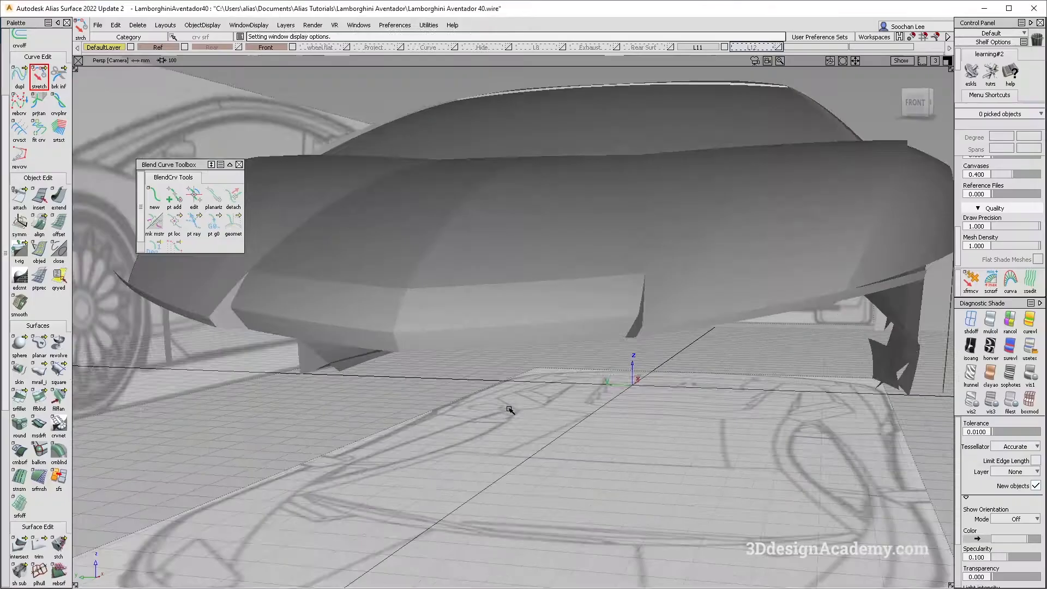
pyautogui.keyDown('alt'); pyautogui.keyDown('shift'); pyautogui.moveTo(509, 408); pyautogui.dragTo(643, 332); pyautogui.keyUp('shift'); pyautogui.keyUp('alt')
pyautogui.hotkey('alt', 'Tab')
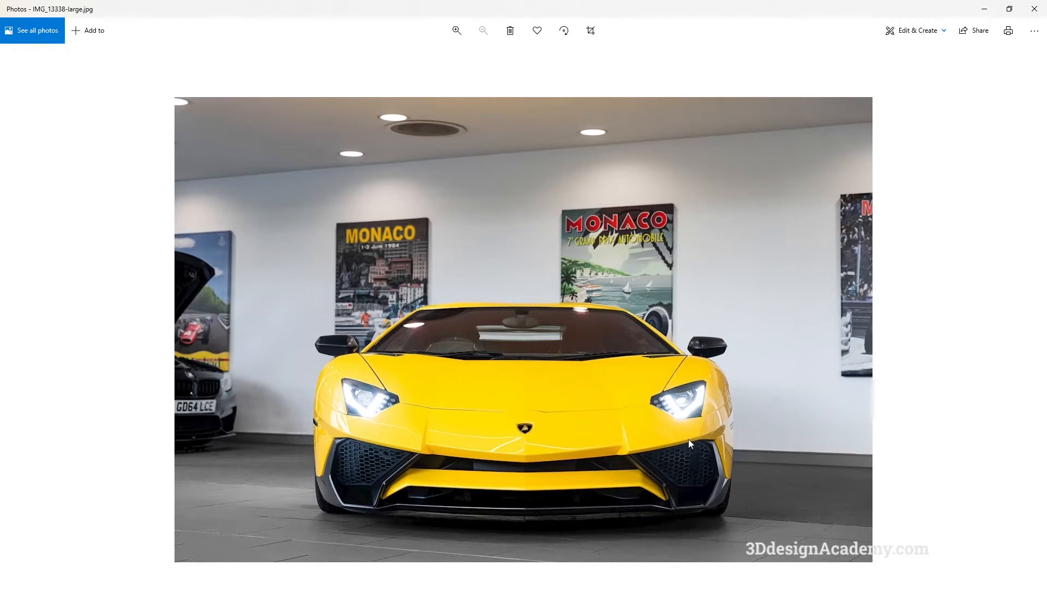
pyautogui.hotkey('alt', 'Tab')
pyautogui.keyDown('alt'); pyautogui.keyDown('shift'); pyautogui.moveTo(689, 439); pyautogui.dragTo(584, 401); pyautogui.keyUp('shift'); pyautogui.keyUp('alt')
pyautogui.hotkey('alt', 'Tab')
pyautogui.hotkey('alt', 'Tab')
pyautogui.keyDown('alt'); pyautogui.keyDown('shift'); pyautogui.moveTo(631, 381); pyautogui.dragTo(687, 304); pyautogui.keyUp('shift'); pyautogui.keyUp('alt')
pyautogui.keyDown('alt'); pyautogui.keyDown('shift'); pyautogui.moveTo(612, 381); pyautogui.dragTo(283, 366); pyautogui.keyUp('shift'); pyautogui.keyUp('alt')
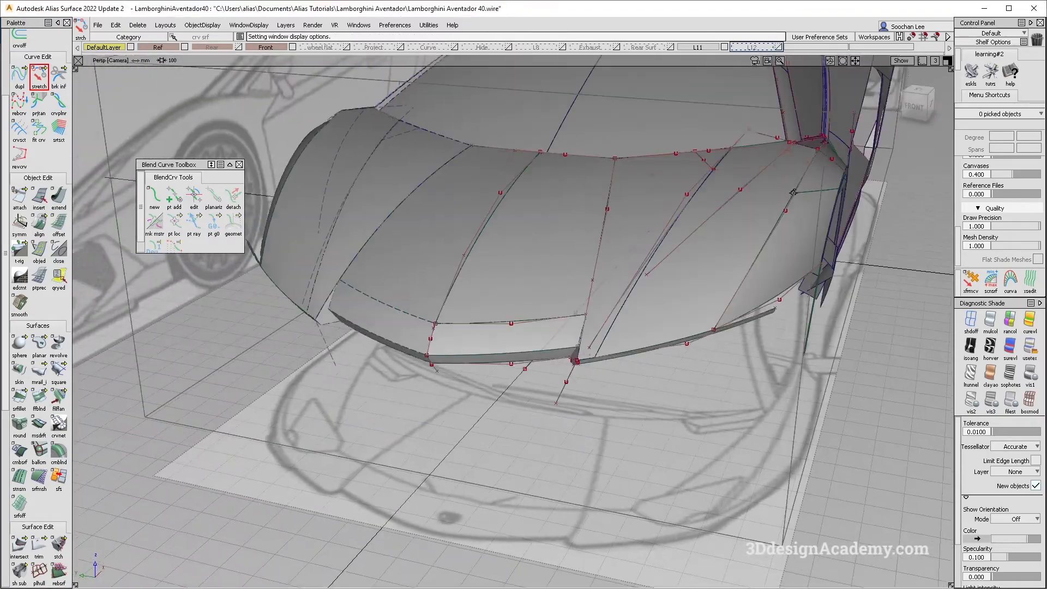
# Step: Study the lip and intake shapes in the dark grey and orange car photos alongside the model
pyautogui.hotkey('alt', 'Tab')
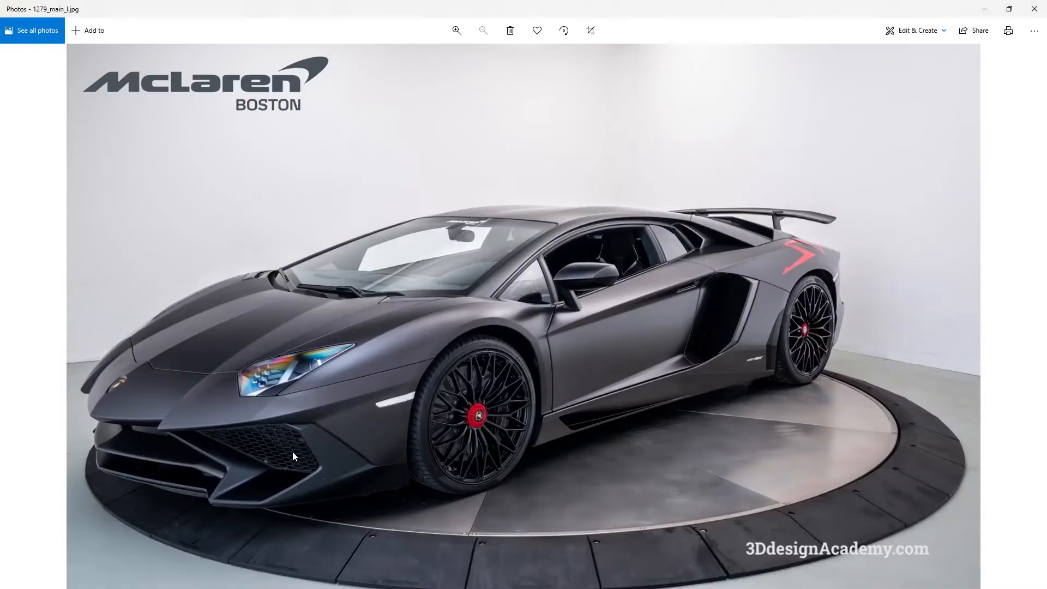
pyautogui.hotkey('alt', 'Tab')
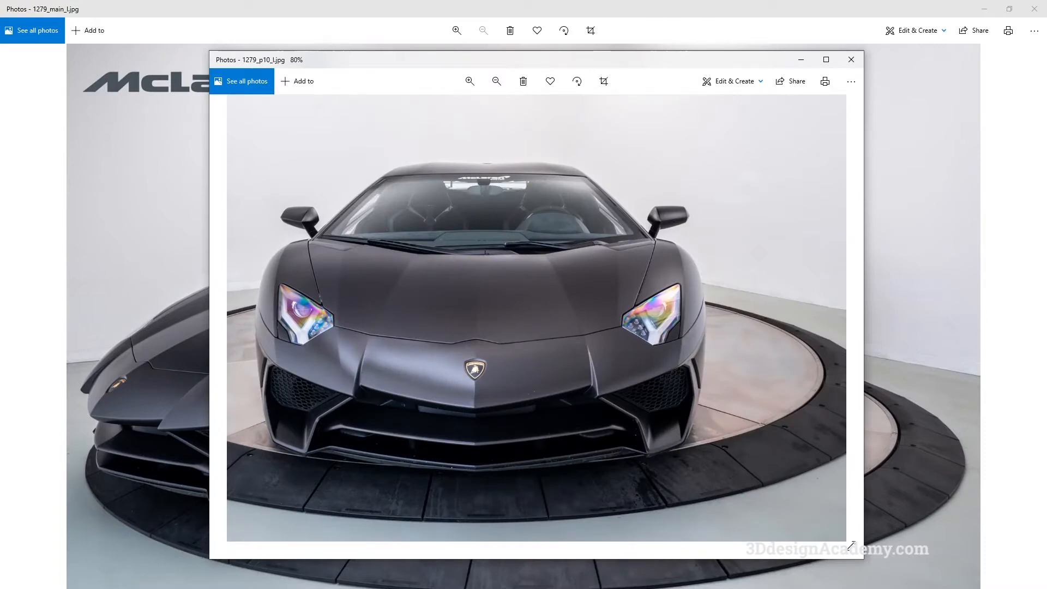
pyautogui.hotkey('alt', 'Tab')
pyautogui.hotkey('alt', 'Tab')
pyautogui.hotkey('alt', 'Tab')
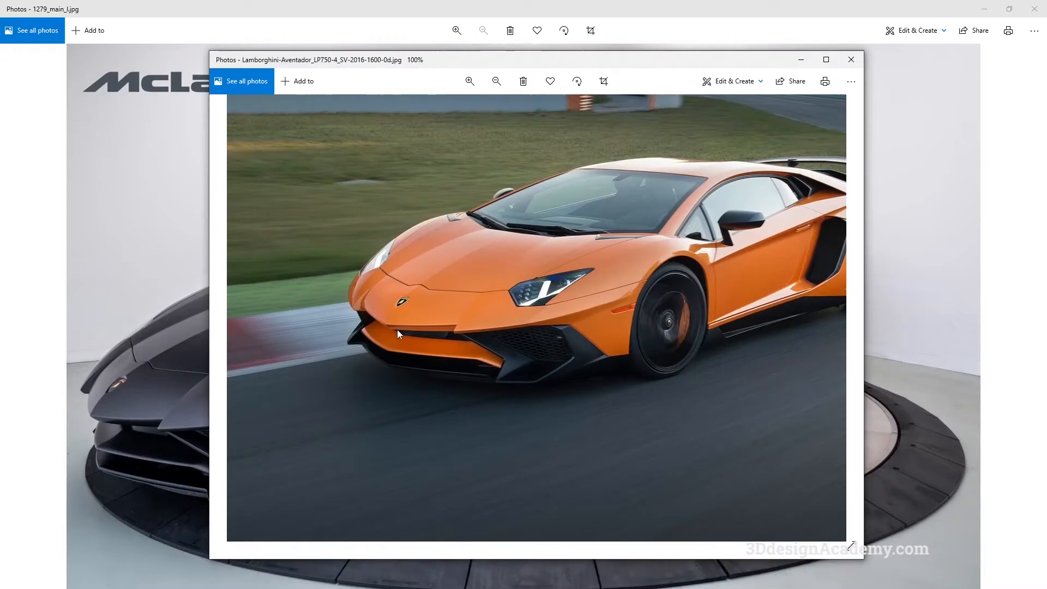
pyautogui.hotkey('alt', 'Tab')
pyautogui.keyDown('alt'); pyautogui.keyDown('shift'); pyautogui.moveTo(308, 331); pyautogui.dragTo(485, 360); pyautogui.keyUp('shift'); pyautogui.keyUp('alt')
pyautogui.hotkey('alt', 'Tab')
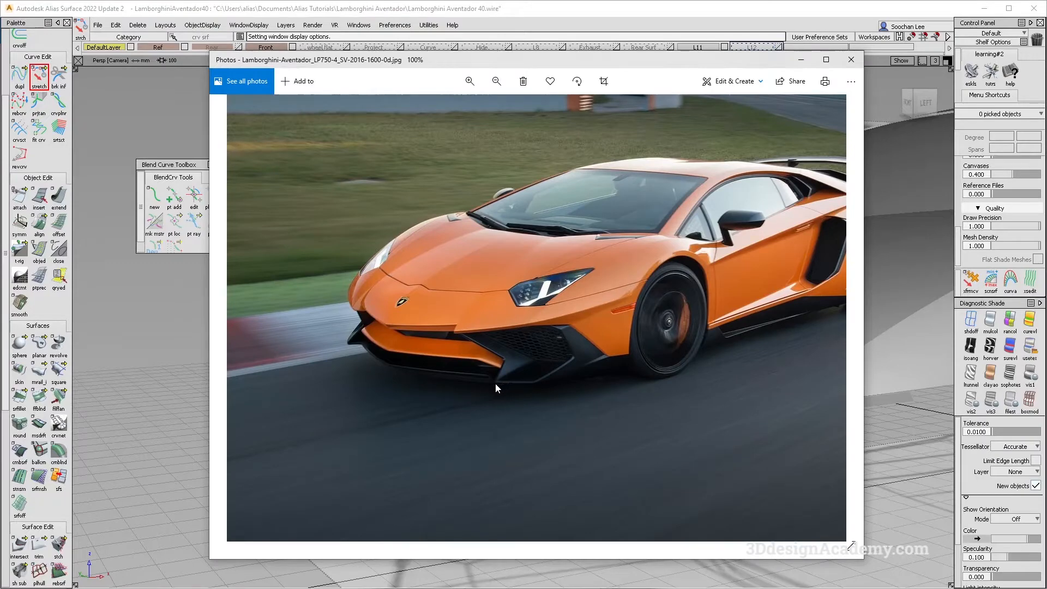
pyautogui.press('Right')
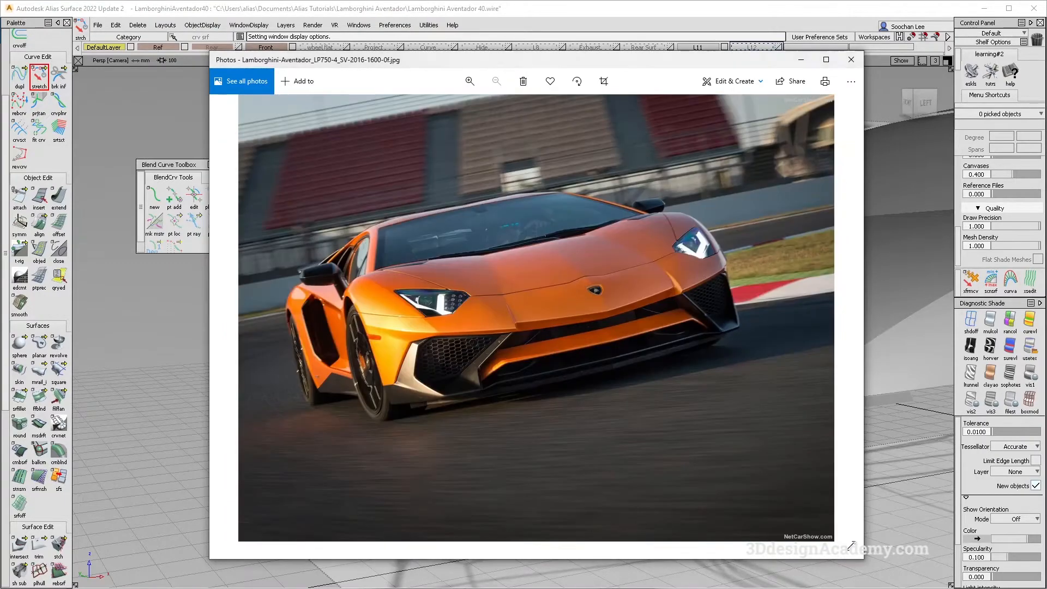
pyautogui.press('Right')
pyautogui.press('Left')
# Step: Compare the model's nose and lip corner from a low side angle with the orange car track photo
pyautogui.click(519, 575)
pyautogui.keyDown('alt'); pyautogui.keyDown('shift'); pyautogui.moveTo(537, 553); pyautogui.dragTo(503, 434); pyautogui.keyUp('shift'); pyautogui.keyUp('alt')
pyautogui.hotkey('alt', 'Tab')
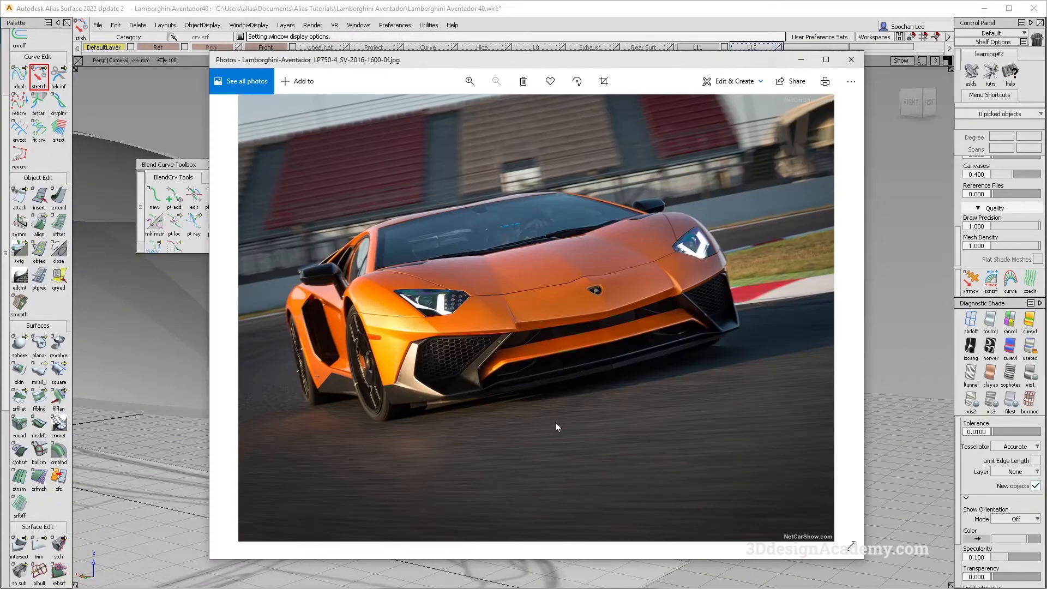
pyautogui.hotkey('alt', 'Tab')
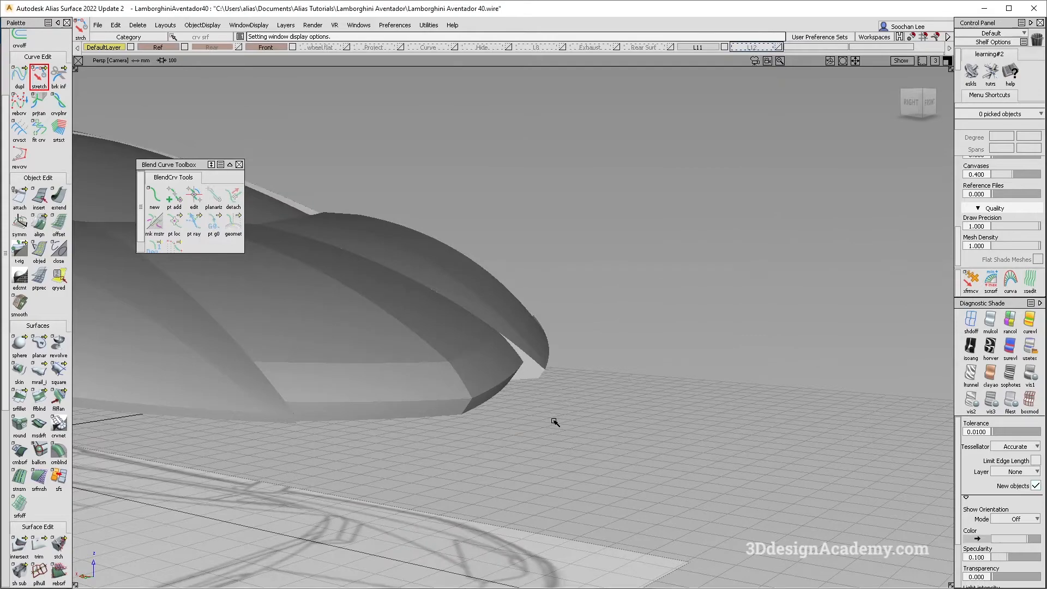
pyautogui.hotkey('alt', 'Tab')
pyautogui.hotkey('alt', 'Tab')
pyautogui.hotkey('alt', 'Tab')
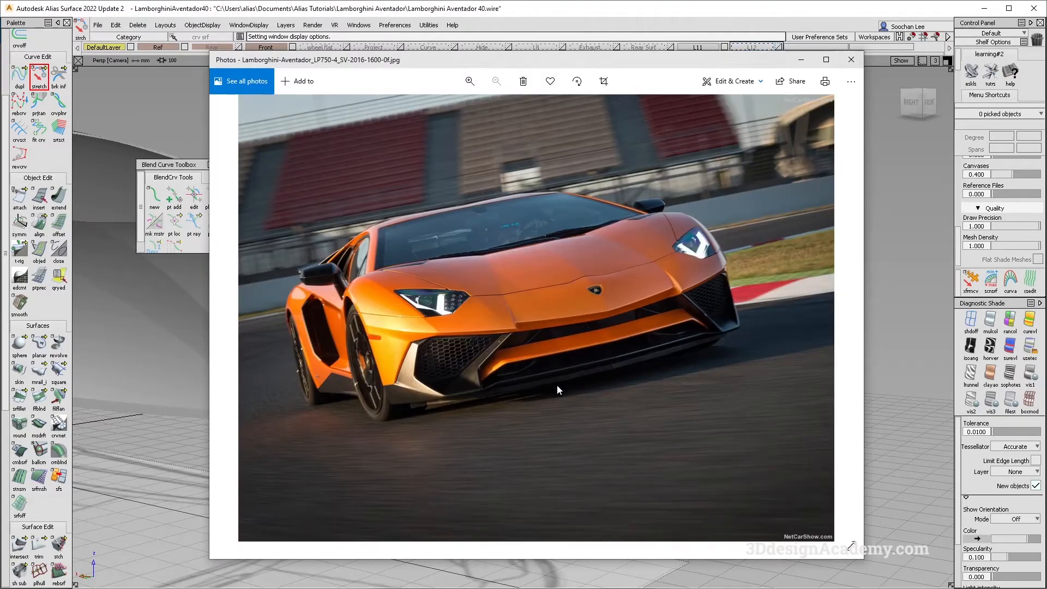
pyautogui.hotkey('alt', 'Tab')
pyautogui.keyDown('alt'); pyautogui.keyDown('shift'); pyautogui.moveTo(579, 322); pyautogui.dragTo(493, 367); pyautogui.keyUp('shift'); pyautogui.keyUp('alt')
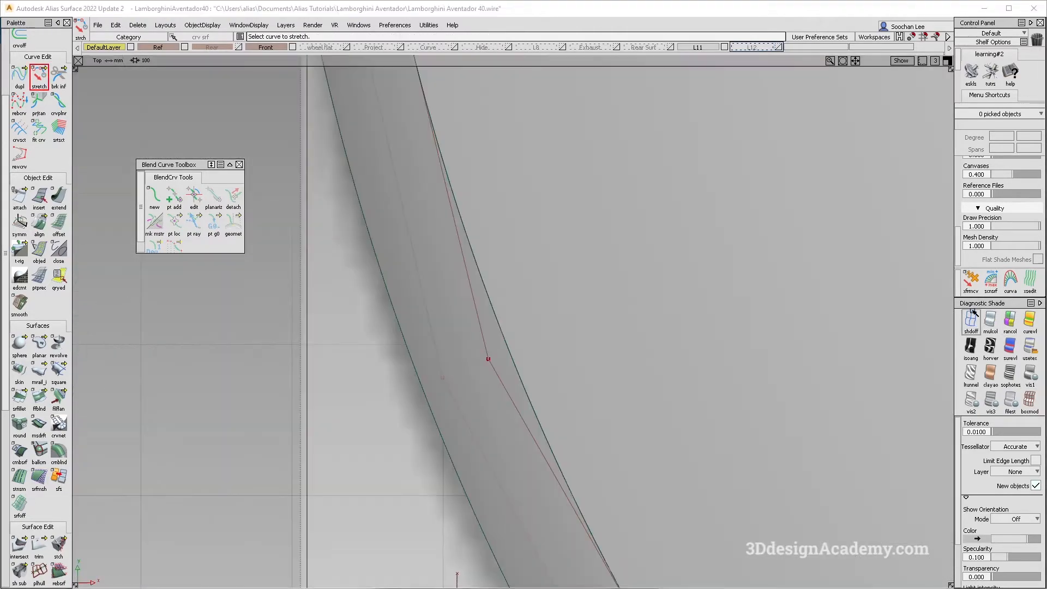
# Step: Hide the shading in the top view and compare the sketched hood seam with the orange car photo
pyautogui.click(974, 312)
pyautogui.keyDown('alt'); pyautogui.keyDown('shift'); pyautogui.moveTo(709, 334); pyautogui.dragTo(636, 355, button='right'); pyautogui.keyUp('shift'); pyautogui.keyUp('alt')
pyautogui.keyDown('alt'); pyautogui.keyDown('shift'); pyautogui.moveTo(636, 355); pyautogui.dragTo(628, 426, button='middle'); pyautogui.keyUp('shift'); pyautogui.keyUp('alt')
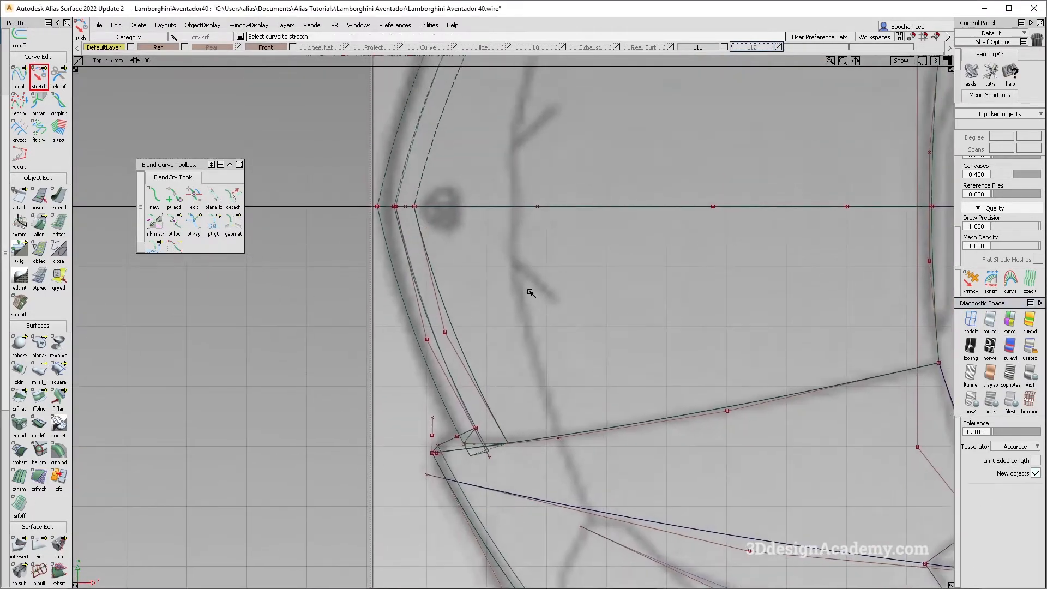
pyautogui.keyDown('alt'); pyautogui.keyDown('shift'); pyautogui.moveTo(525, 280); pyautogui.dragTo(588, 306, button='right'); pyautogui.keyUp('shift'); pyautogui.keyUp('alt')
pyautogui.hotkey('alt', 'Tab')
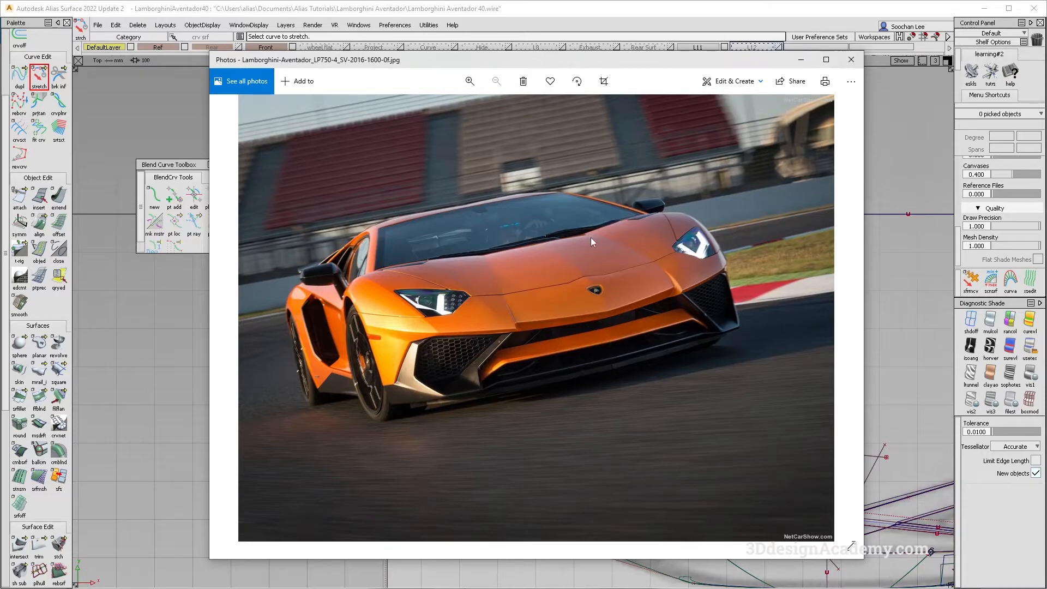
pyautogui.hotkey('alt', 'Tab')
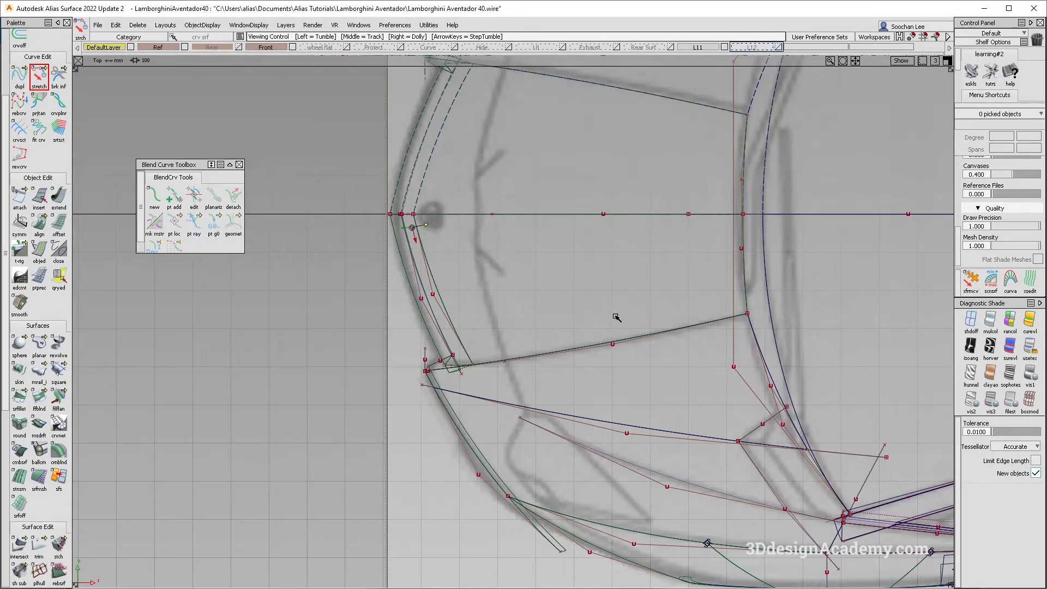
pyautogui.hotkey('alt', 'Tab')
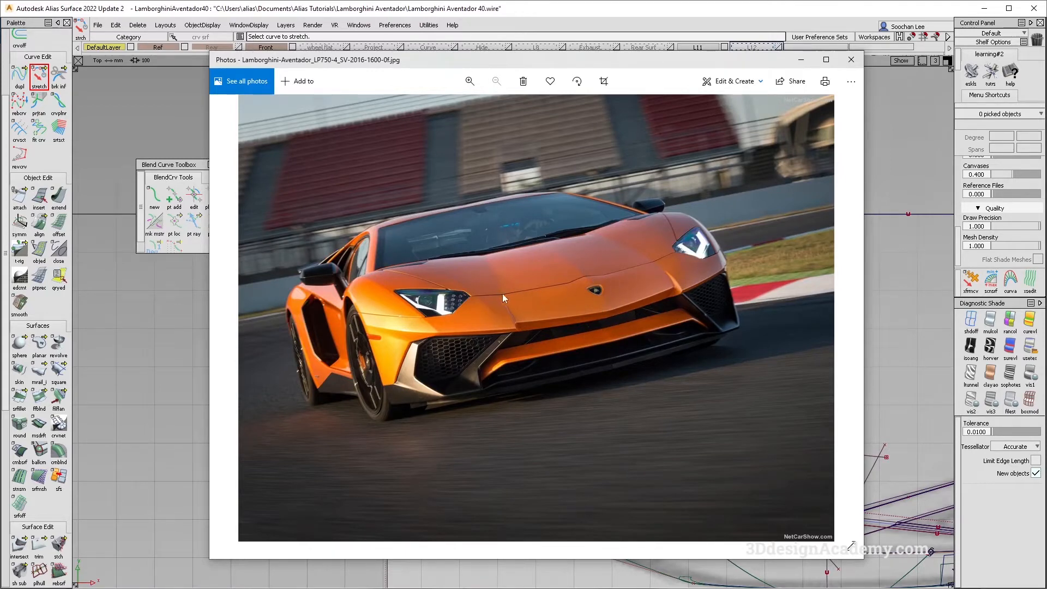
pyautogui.hotkey('alt', 'Tab')
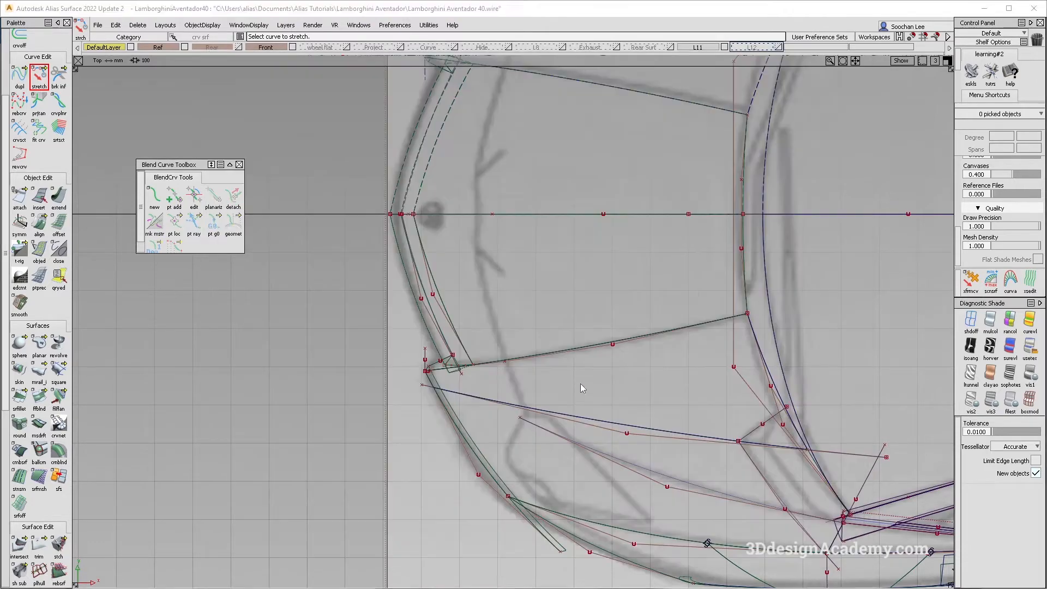
# Step: Duplicate the nose's upper lip curve and move the copy back onto the hood seam in the top sketch
pyautogui.keyDown('alt'); pyautogui.keyDown('shift'); pyautogui.moveTo(539, 320); pyautogui.dragTo(496, 361, button='middle'); pyautogui.keyUp('shift'); pyautogui.keyUp('alt')
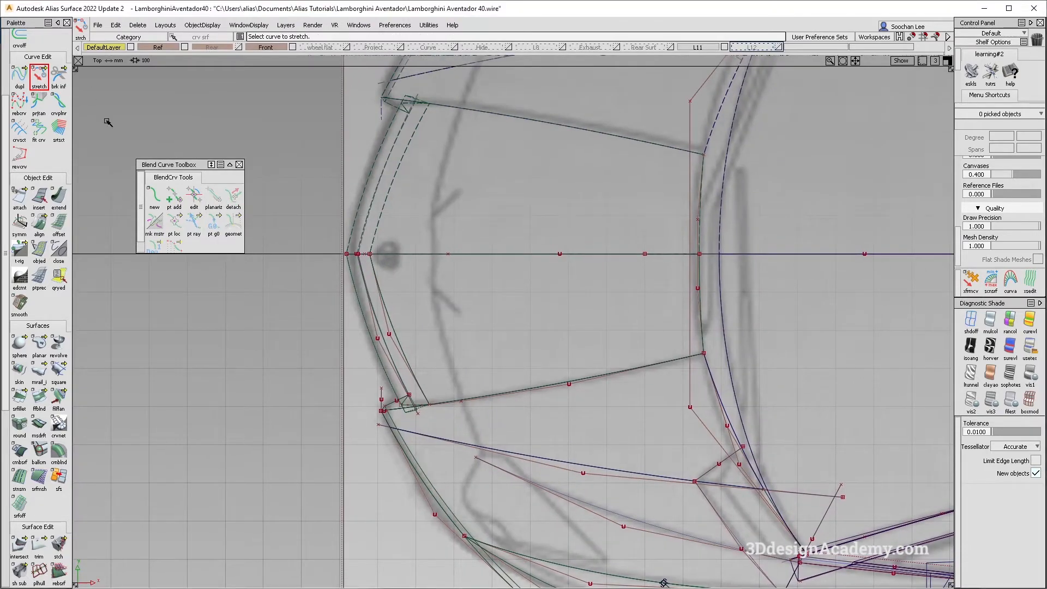
pyautogui.keyDown('ctrl'); pyautogui.keyDown('shift'); pyautogui.moveTo(373, 300); pyautogui.dragTo(401, 353); pyautogui.keyUp('shift'); pyautogui.keyUp('ctrl')
pyautogui.click(401, 354)
pyautogui.press('Delete')
pyautogui.click(478, 328)
pyautogui.hotkey('ctrl', 'v')
pyautogui.keyDown('ctrl'); pyautogui.keyDown('shift'); pyautogui.moveTo(478, 328); pyautogui.dragTo(452, 310); pyautogui.keyUp('shift'); pyautogui.keyUp('ctrl')
pyautogui.moveTo(456, 315); pyautogui.dragTo(503, 316, button='middle')
pyautogui.moveTo(492, 324); pyautogui.dragTo(513, 288)
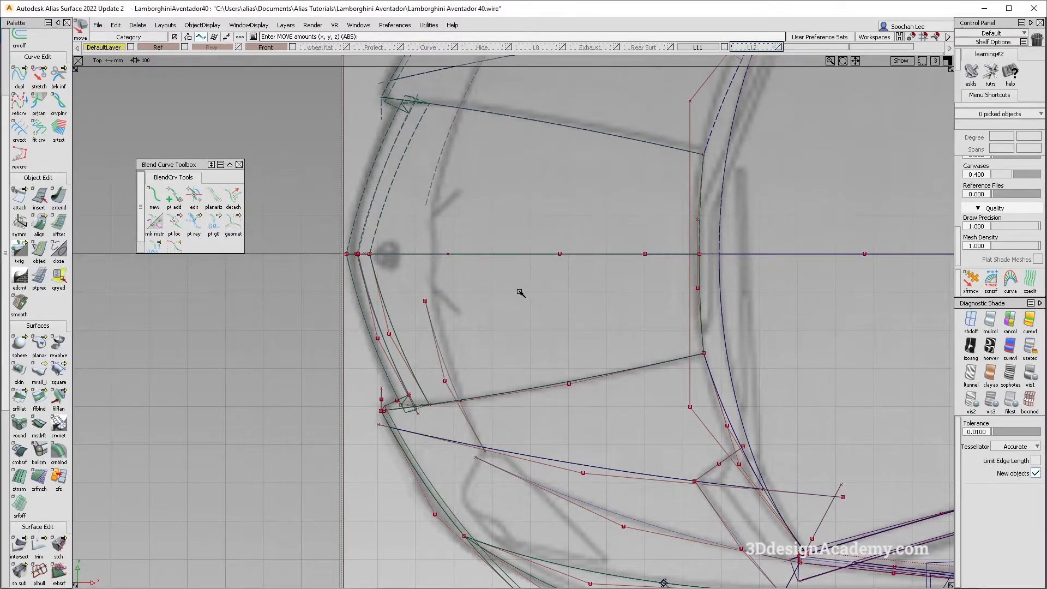
# Step: Examine the hood's front seam in the blue car photo taken from above
pyautogui.hotkey('alt', 'Tab')
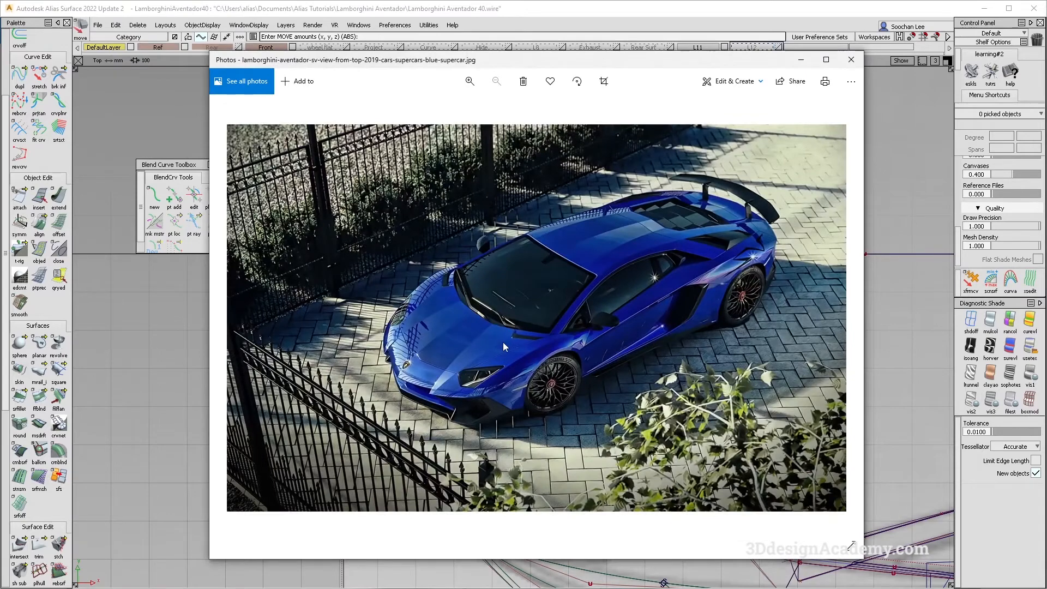
pyautogui.doubleClick(502, 342)
pyautogui.moveTo(464, 383); pyautogui.dragTo(649, 363)
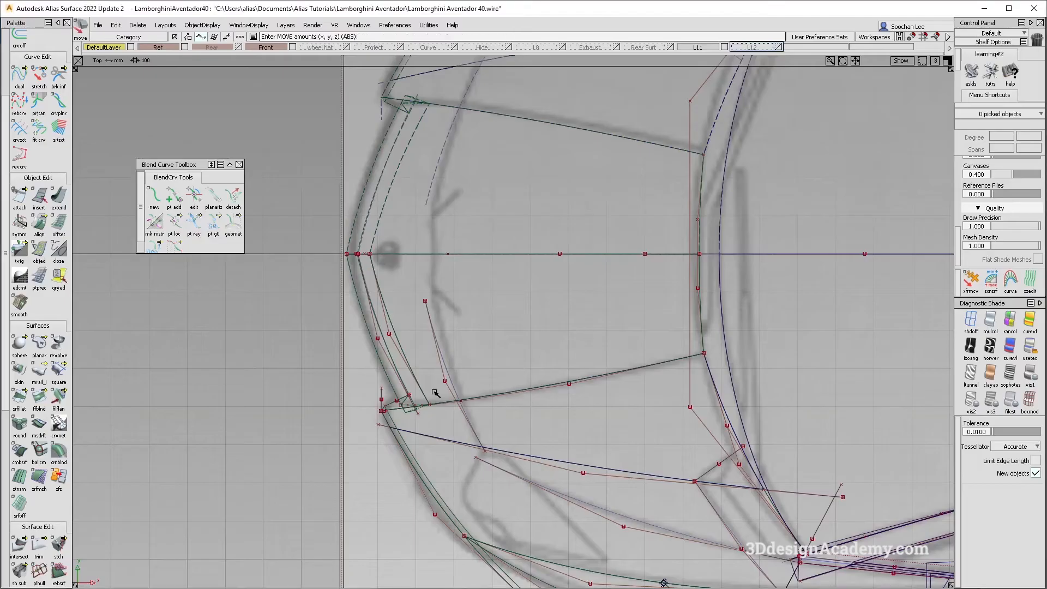
# Step: Adjust the copied curve's ends with Move and Stretch so it follows the hood seam in the top sketch
pyautogui.keyDown('ctrl'); pyautogui.keyDown('shift'); pyautogui.moveTo(454, 407); pyautogui.dragTo(467, 420); pyautogui.keyUp('shift'); pyautogui.keyUp('ctrl')
pyautogui.click(468, 422)
pyautogui.keyDown('ctrl'); pyautogui.keyDown('shift'); pyautogui.moveTo(519, 437); pyautogui.dragTo(521, 402, button='middle'); pyautogui.keyUp('shift'); pyautogui.keyUp('ctrl')
pyautogui.moveTo(528, 431); pyautogui.dragTo(493, 451)
pyautogui.click(40, 76)
pyautogui.click(434, 306)
# Step: Examine the hood seam in the black and red top-view car photos, enlarging the red car's nose
pyautogui.hotkey('alt', 'Tab')
pyautogui.click(616, 588)
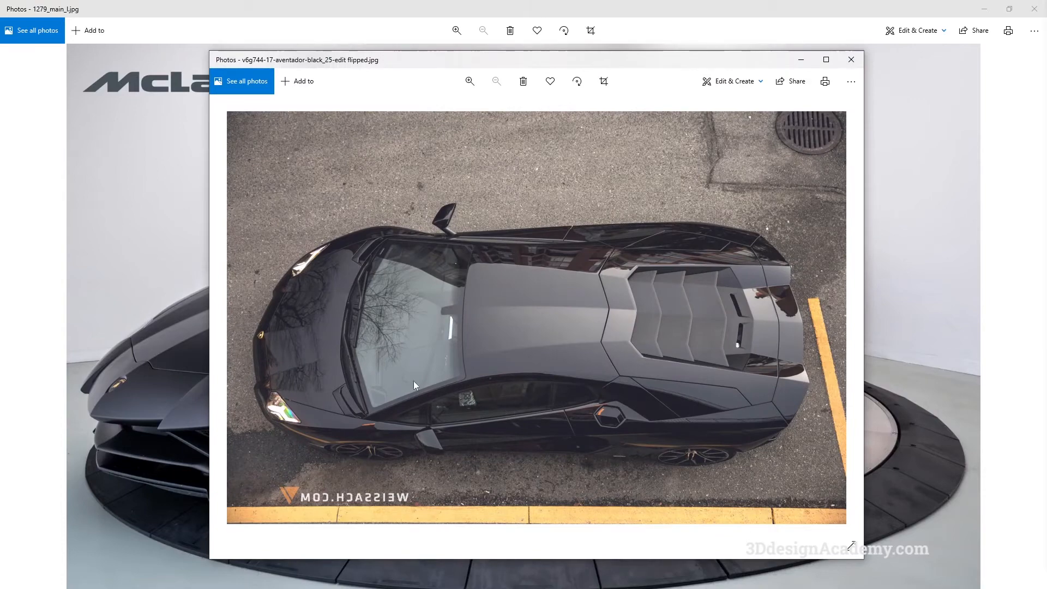
pyautogui.scroll(1, 426, 358)
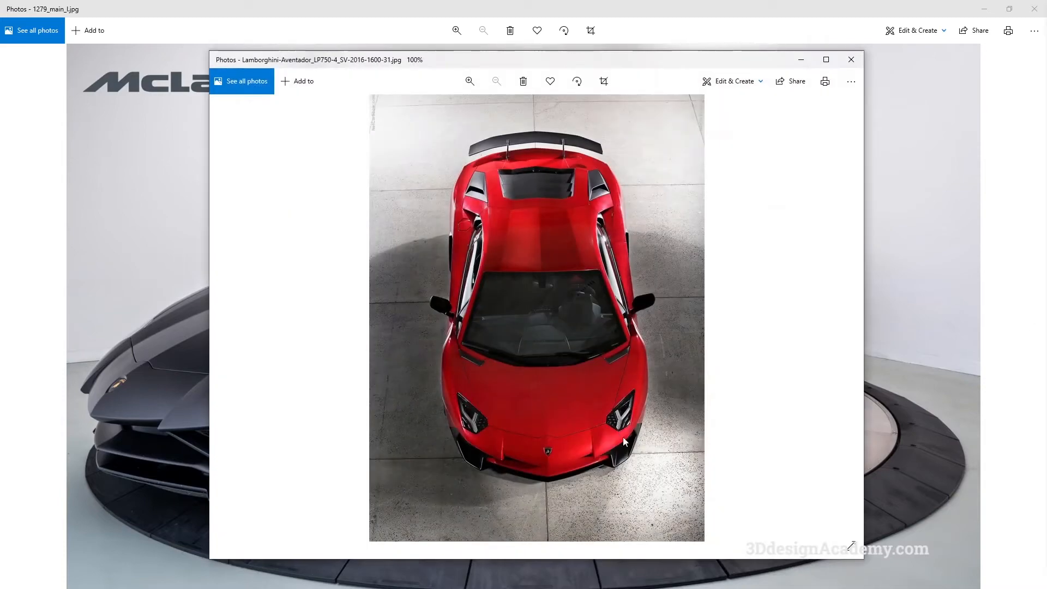
pyautogui.keyDown('ctrl'); pyautogui.scroll(2, 595, 253); pyautogui.keyUp('ctrl')
pyautogui.click(916, 283)
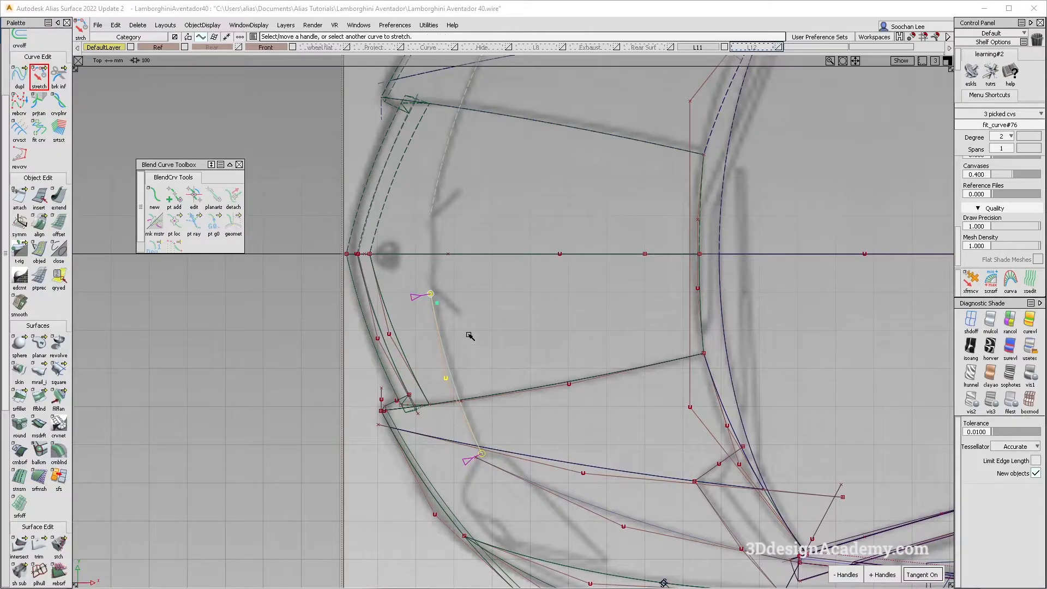
# Step: Move the hood seam curve's middle CV slightly backward and check the seam shape against the red car photo
pyautogui.moveTo(469, 332)
pyautogui.keyDown('ctrl'); pyautogui.keyDown('shift'); pyautogui.mouseDown()
pyautogui.moveTo(449, 376)
pyautogui.moveTo(424, 379)
pyautogui.moveTo(461, 388)
pyautogui.mouseUp(); pyautogui.keyUp('shift'); pyautogui.keyUp('ctrl')
pyautogui.keyDown('ctrl'); pyautogui.keyDown('shift'); pyautogui.moveTo(479, 391); pyautogui.dragTo(473, 354, button='middle'); pyautogui.keyUp('shift'); pyautogui.keyUp('ctrl')
pyautogui.moveTo(478, 360); pyautogui.dragTo(482, 360, button='middle')
pyautogui.keyDown('ctrl'); pyautogui.keyDown('shift'); pyautogui.moveTo(477, 405); pyautogui.dragTo(459, 336); pyautogui.keyUp('shift'); pyautogui.keyUp('ctrl')
pyautogui.hotkey('alt', 'Tab')
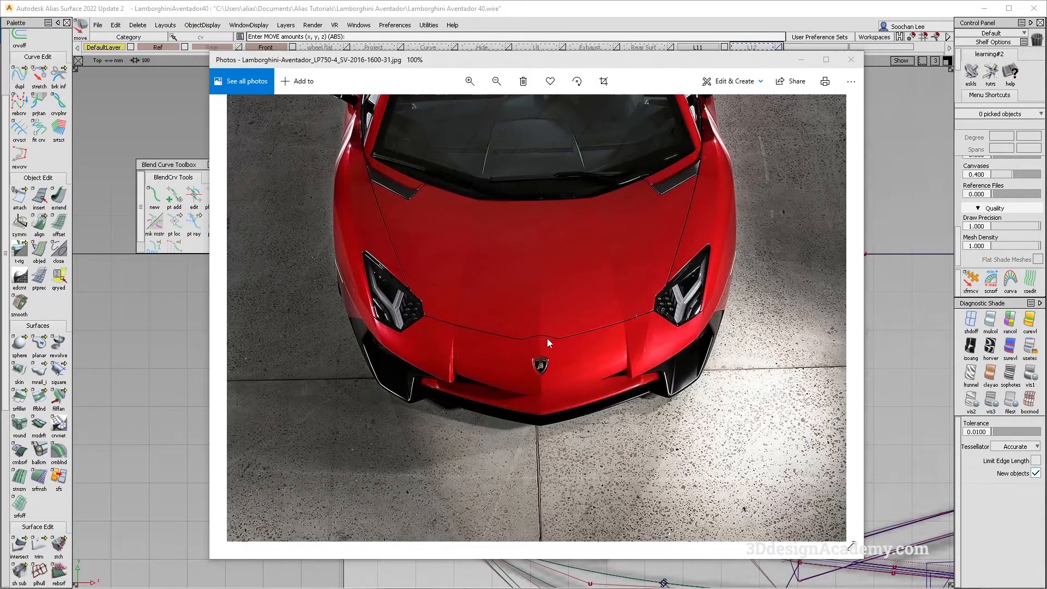
pyautogui.click(503, 573)
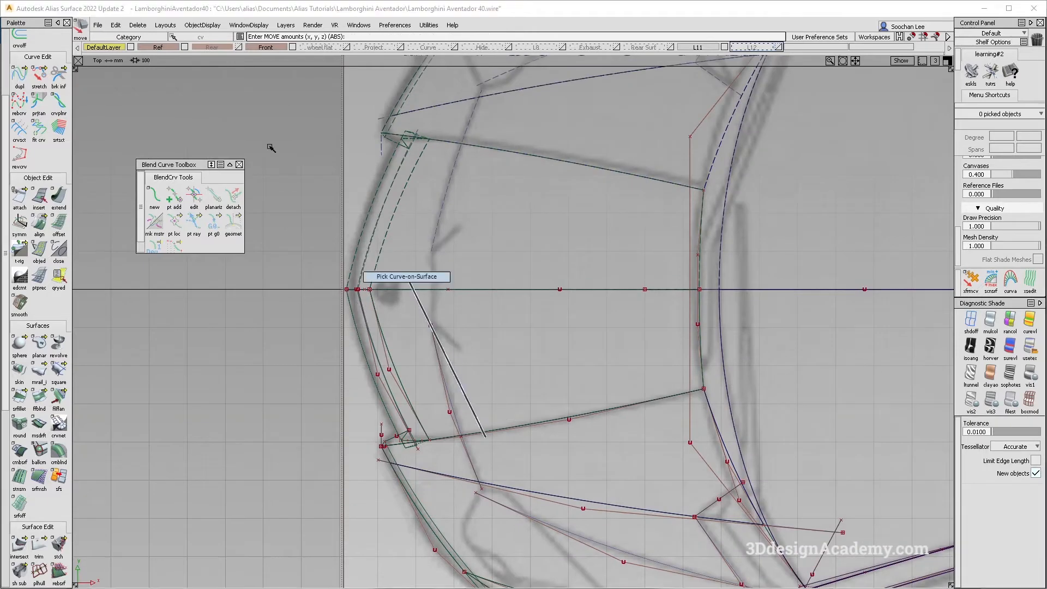
# Step: Draw a short edit point curve from the hood seam's inner end to the centre line, checking the red car photo
pyautogui.click(38, 71)
pyautogui.scroll(3, 37, 71)
pyautogui.click(39, 62)
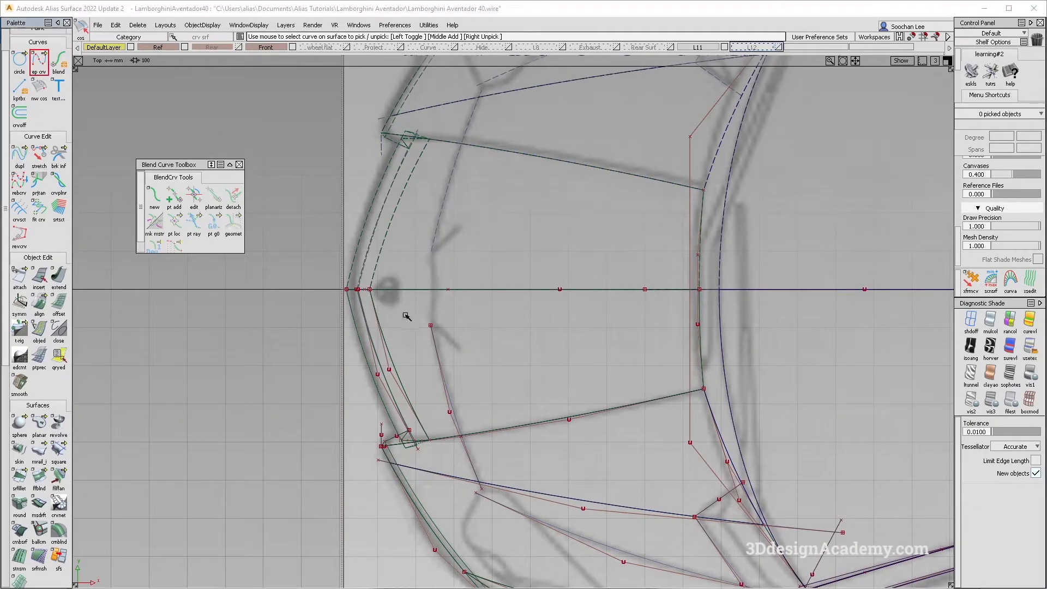
pyautogui.click(431, 325)
pyautogui.click(457, 289)
pyautogui.moveTo(456, 290); pyautogui.dragTo(457, 286)
pyautogui.hotkey('alt', 'Tab')
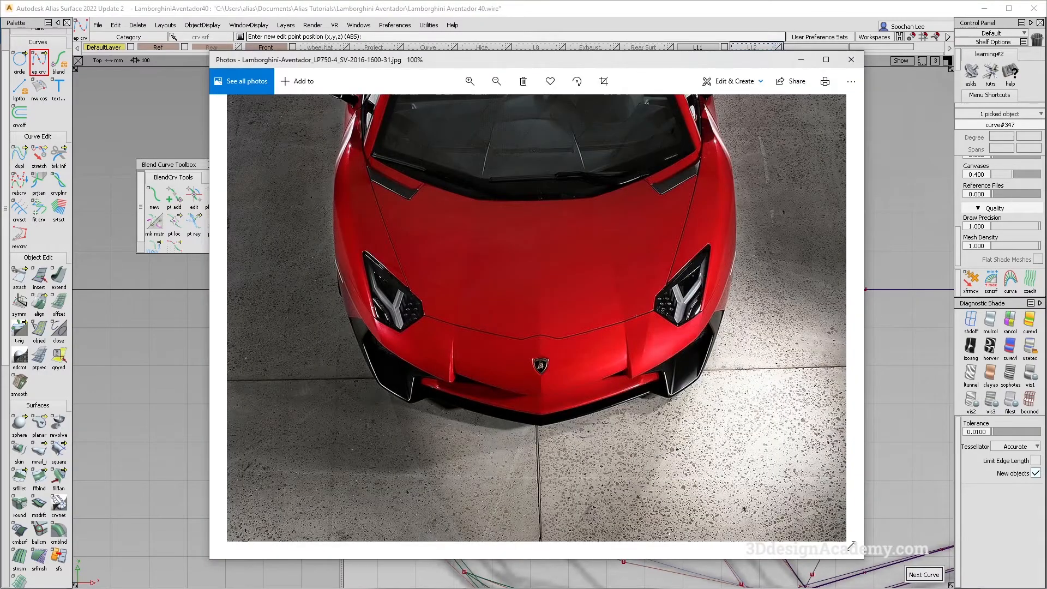
pyautogui.hotkey('alt', 'Tab')
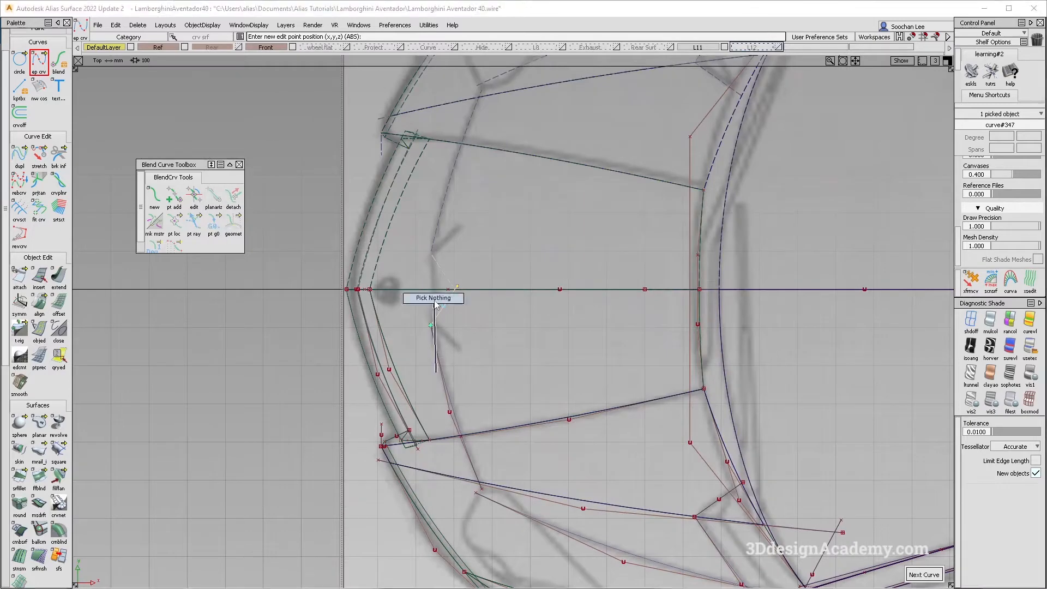
# Step: Move the short seam curve's inner end slightly forward and past the centre line
pyautogui.click(445, 301)
pyautogui.keyDown('alt'); pyautogui.keyDown('shift'); pyautogui.moveTo(443, 301); pyautogui.dragTo(457, 293, button='right'); pyautogui.keyUp('shift'); pyautogui.keyUp('alt')
pyautogui.keyDown('ctrl'); pyautogui.keyDown('shift'); pyautogui.moveTo(489, 356); pyautogui.dragTo(493, 378, button='middle'); pyautogui.keyUp('shift'); pyautogui.keyUp('ctrl')
pyautogui.moveTo(538, 367); pyautogui.dragTo(517, 451, button='right')
pyautogui.keyDown('ctrl'); pyautogui.keyDown('shift'); pyautogui.moveTo(517, 451); pyautogui.dragTo(316, 450); pyautogui.keyUp('shift'); pyautogui.keyUp('ctrl')
pyautogui.keyDown('alt'); pyautogui.keyDown('shift'); pyautogui.moveTo(461, 515); pyautogui.dragTo(461, 476, button='middle'); pyautogui.keyUp('shift'); pyautogui.keyUp('alt')
# Step: Project the two hood seam curves onto the hood surfaces along the View vector and turn on multi-colour shading
pyautogui.keyDown('ctrl'); pyautogui.keyDown('shift'); pyautogui.moveTo(459, 475); pyautogui.dragTo(314, 451); pyautogui.keyUp('shift'); pyautogui.keyUp('ctrl')
pyautogui.scroll(-3, 32, 517)
pyautogui.doubleClick(19, 557)
pyautogui.click(515, 376)
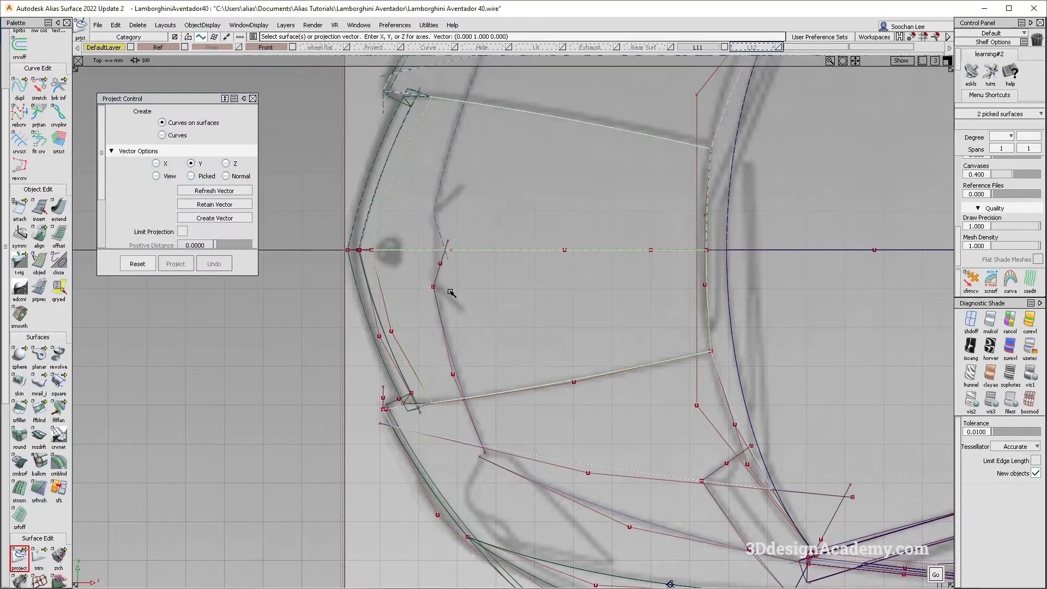
pyautogui.press('space')
pyautogui.moveTo(425, 278); pyautogui.dragTo(459, 310)
pyautogui.keyDown('alt'); pyautogui.keyDown('shift'); pyautogui.moveTo(422, 263); pyautogui.dragTo(428, 274, button='middle'); pyautogui.keyUp('shift'); pyautogui.keyUp('alt')
pyautogui.click(173, 181)
pyautogui.click(991, 319)
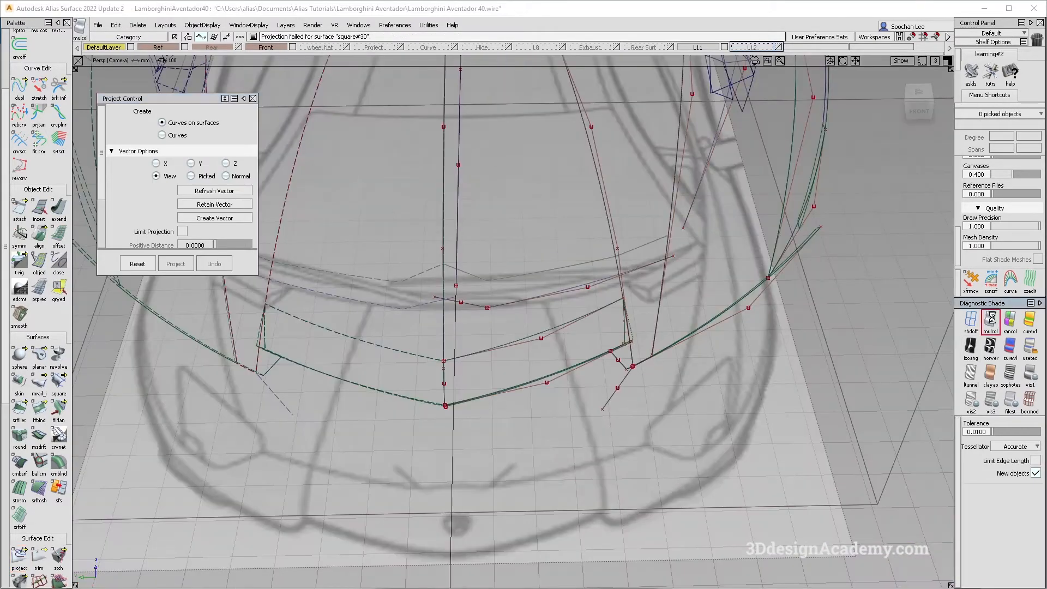
# Step: Pick the short seam curve at the centre line for rotation and compare its angle with the red car photo
pyautogui.moveTo(524, 306)
pyautogui.keyDown('alt'); pyautogui.keyDown('shift'); pyautogui.mouseDown()
pyautogui.moveTo(532, 297)
pyautogui.moveTo(502, 392)
pyautogui.moveTo(537, 339)
pyautogui.moveTo(538, 352)
pyautogui.moveTo(529, 344)
pyautogui.mouseUp(); pyautogui.keyUp('shift'); pyautogui.keyUp('alt')
pyautogui.keyDown('alt'); pyautogui.keyDown('shift'); pyautogui.moveTo(671, 308); pyautogui.dragTo(544, 387); pyautogui.keyUp('shift'); pyautogui.keyUp('alt')
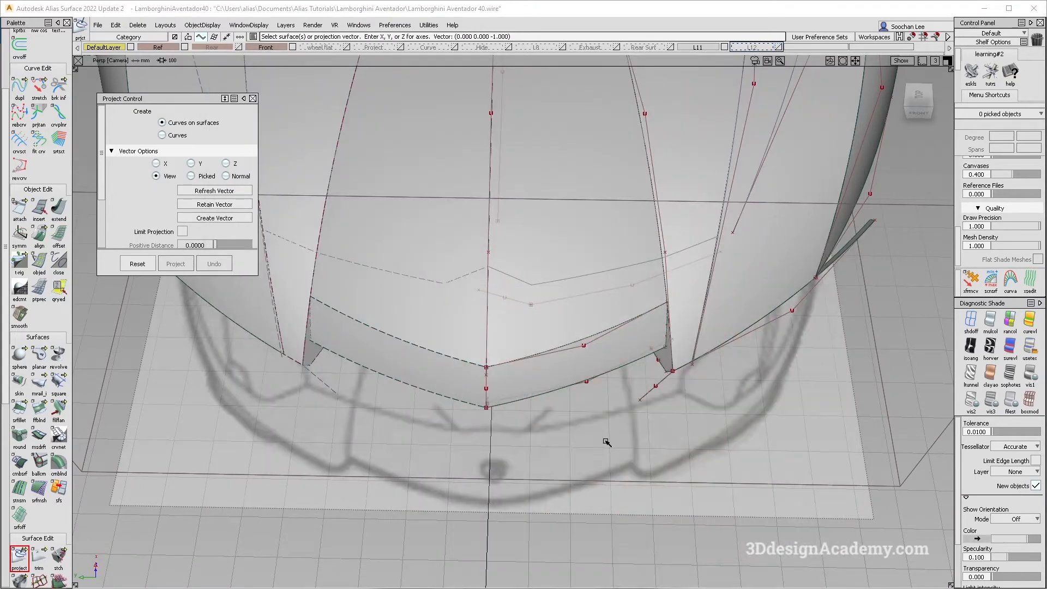
pyautogui.keyDown('ctrl'); pyautogui.keyDown('shift'); pyautogui.moveTo(536, 388); pyautogui.dragTo(512, 332); pyautogui.keyUp('shift'); pyautogui.keyUp('ctrl')
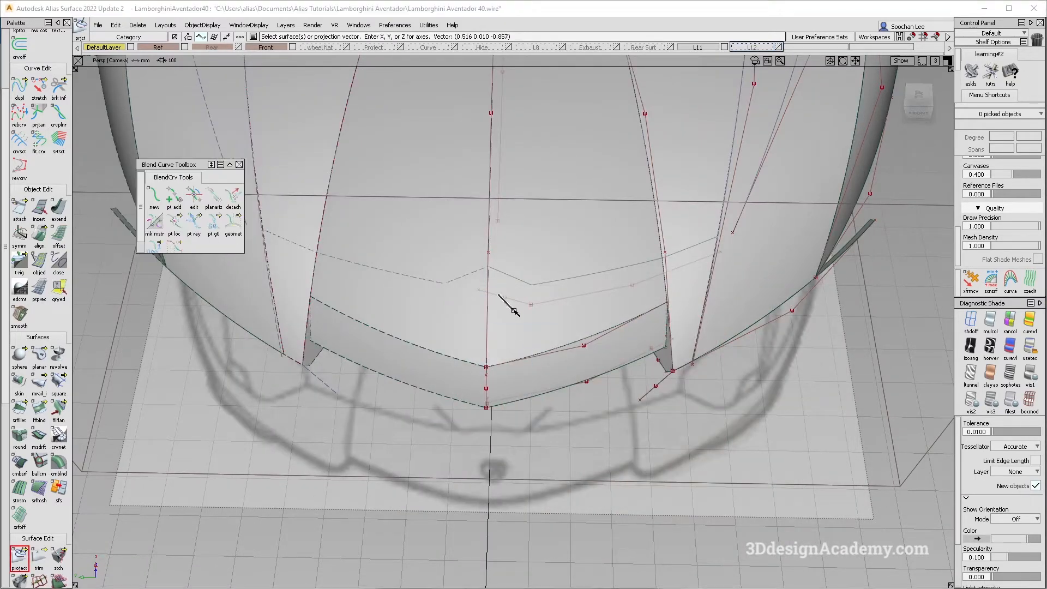
pyautogui.click(504, 297)
pyautogui.keyDown('alt'); pyautogui.keyDown('shift'); pyautogui.moveTo(518, 397); pyautogui.dragTo(518, 317); pyautogui.keyUp('shift'); pyautogui.keyUp('alt')
pyautogui.keyDown('ctrl'); pyautogui.keyDown('shift'); pyautogui.moveTo(518, 317); pyautogui.dragTo(543, 341, button='right'); pyautogui.keyUp('shift'); pyautogui.keyUp('ctrl')
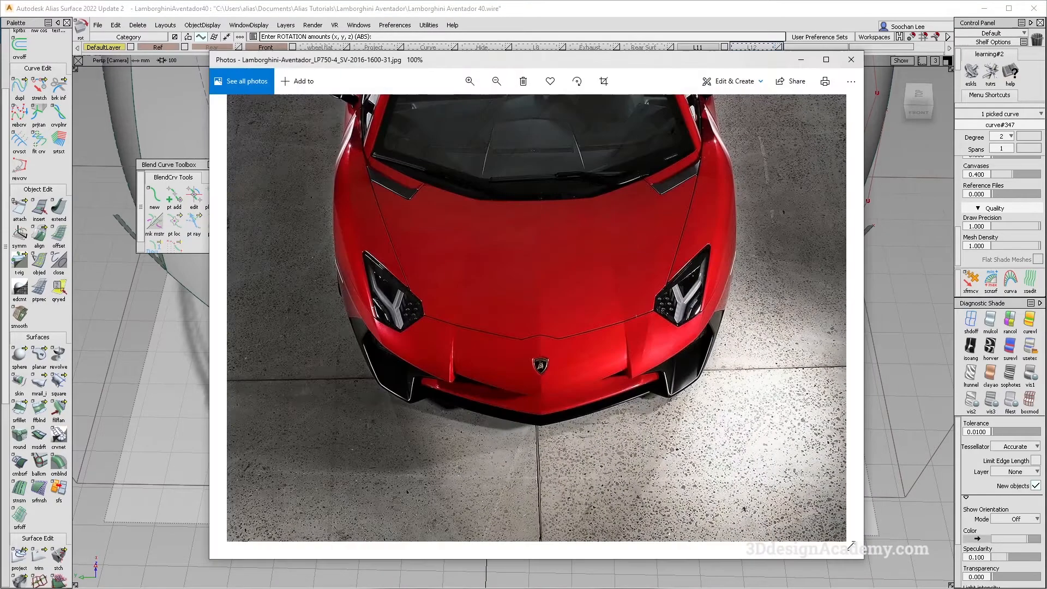
pyautogui.hotkey('alt', 'F4')
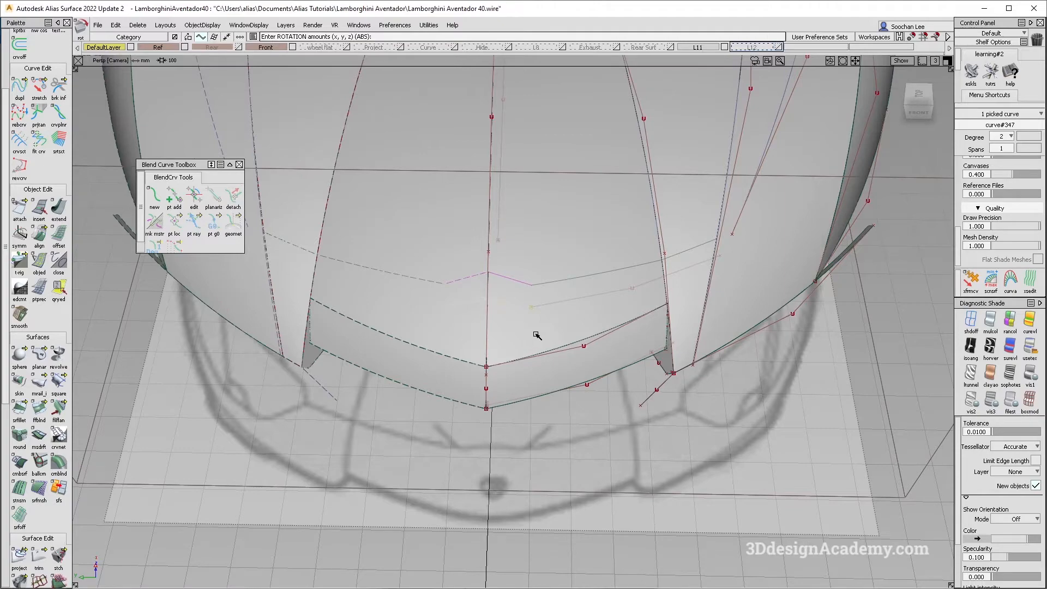
pyautogui.hotkey('alt', 'Tab')
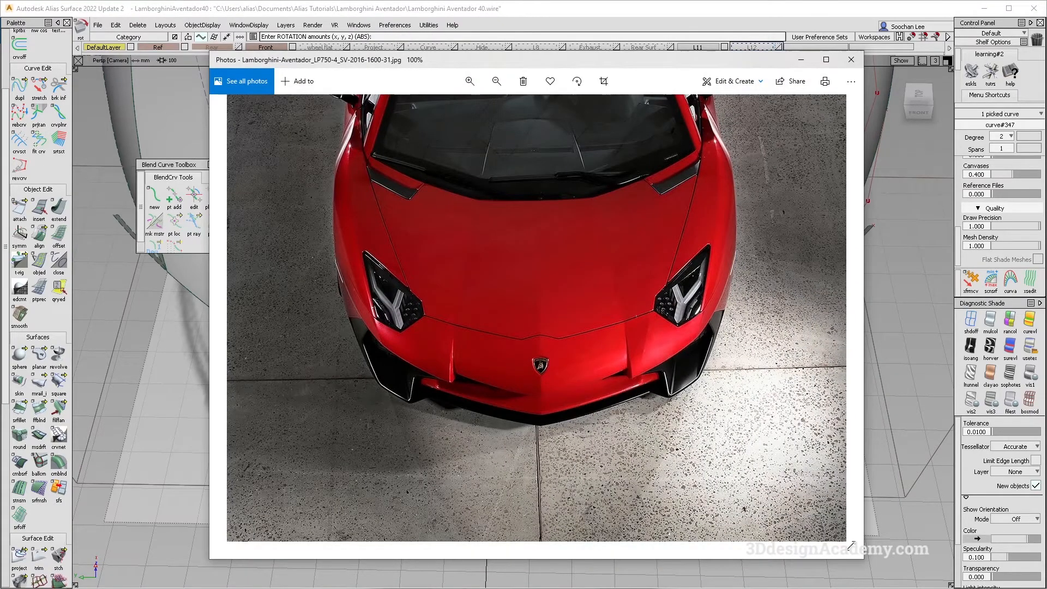
pyautogui.hotkey('alt', 'Tab')
# Step: Compare the hood seam's shape on the shaded nose with the yellow, red and orange car photos
pyautogui.keyDown('alt'); pyautogui.keyDown('shift'); pyautogui.moveTo(637, 380); pyautogui.dragTo(629, 355); pyautogui.keyUp('shift'); pyautogui.keyUp('alt')
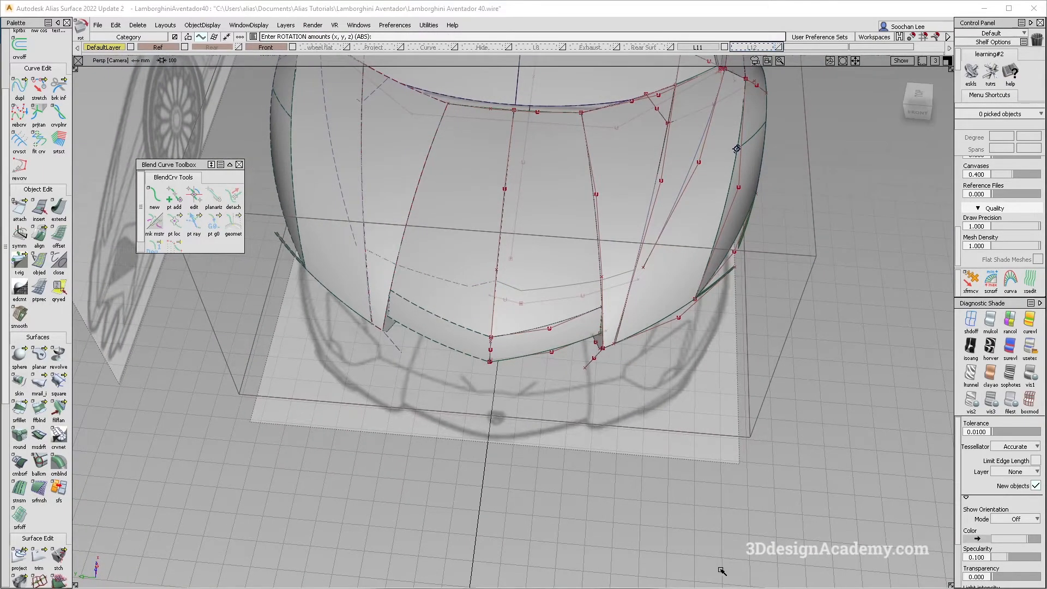
pyautogui.hotkey('alt', 'Tab')
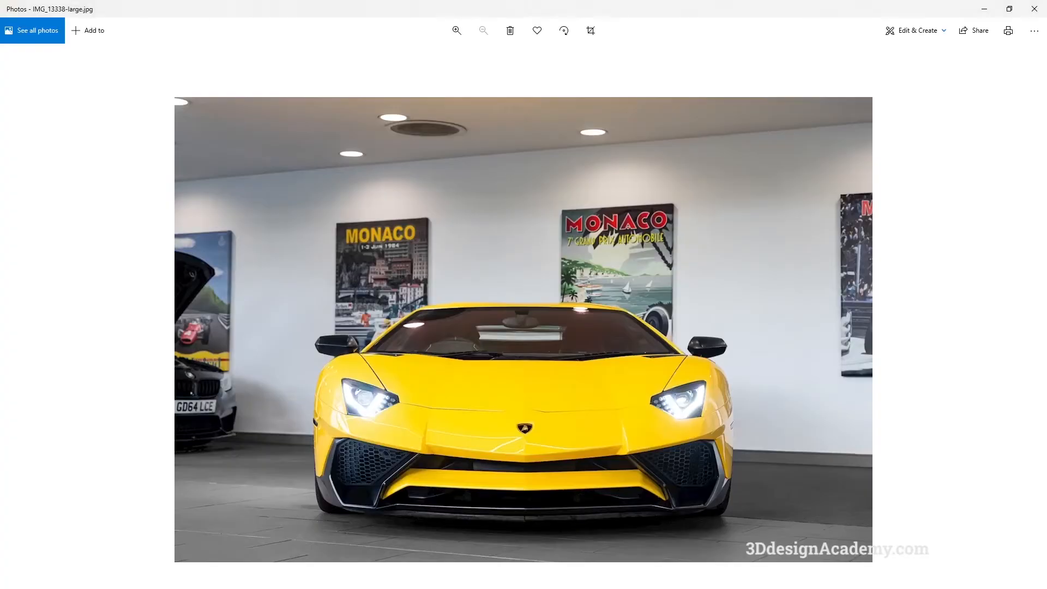
pyautogui.hotkey('alt', 'Tab')
pyautogui.press('Right')
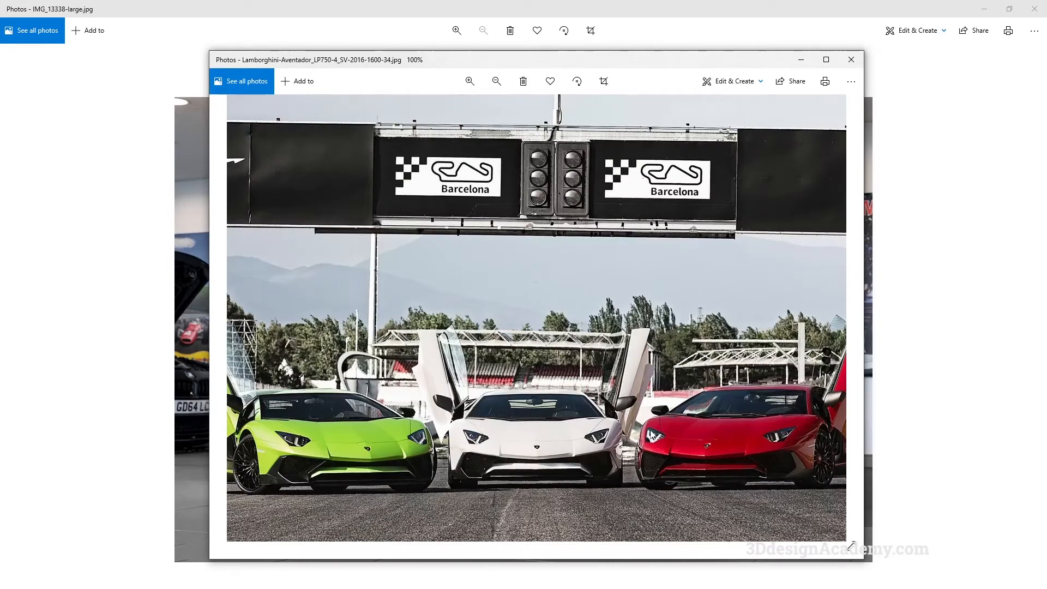
pyautogui.press('Left')
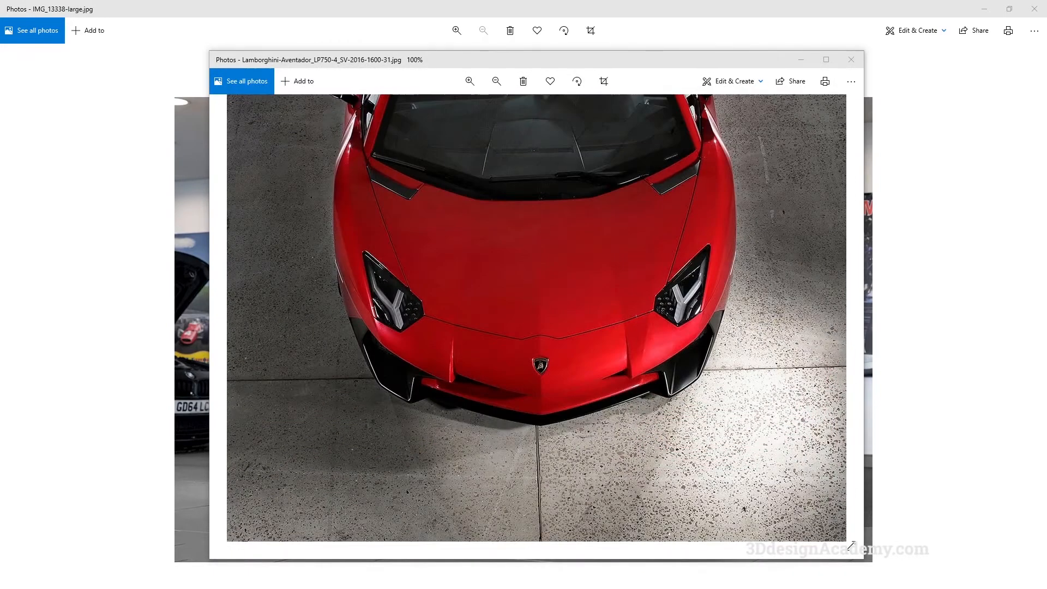
pyautogui.press('Left')
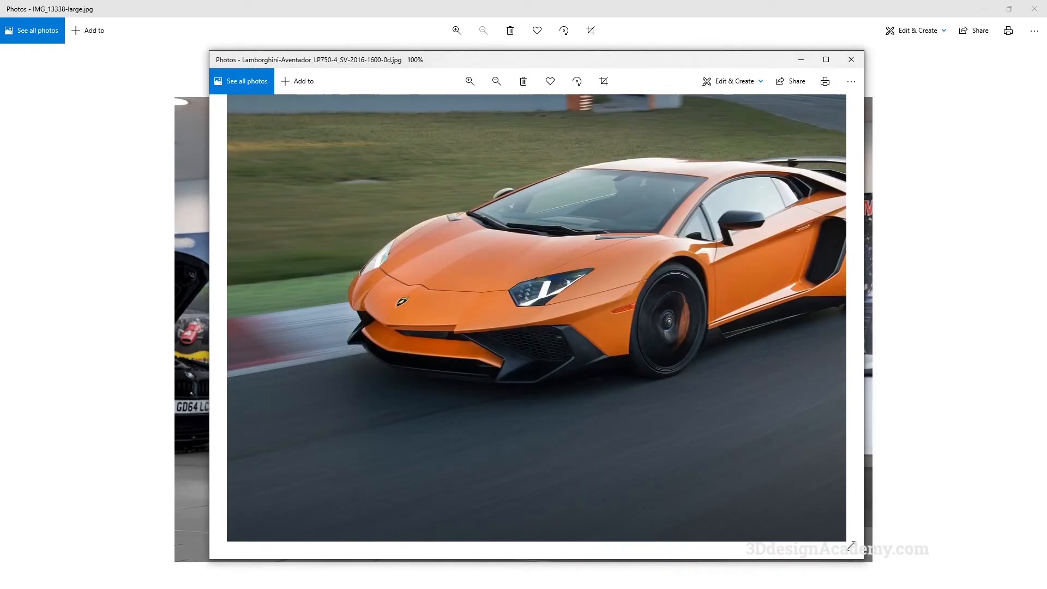
pyautogui.press('Right')
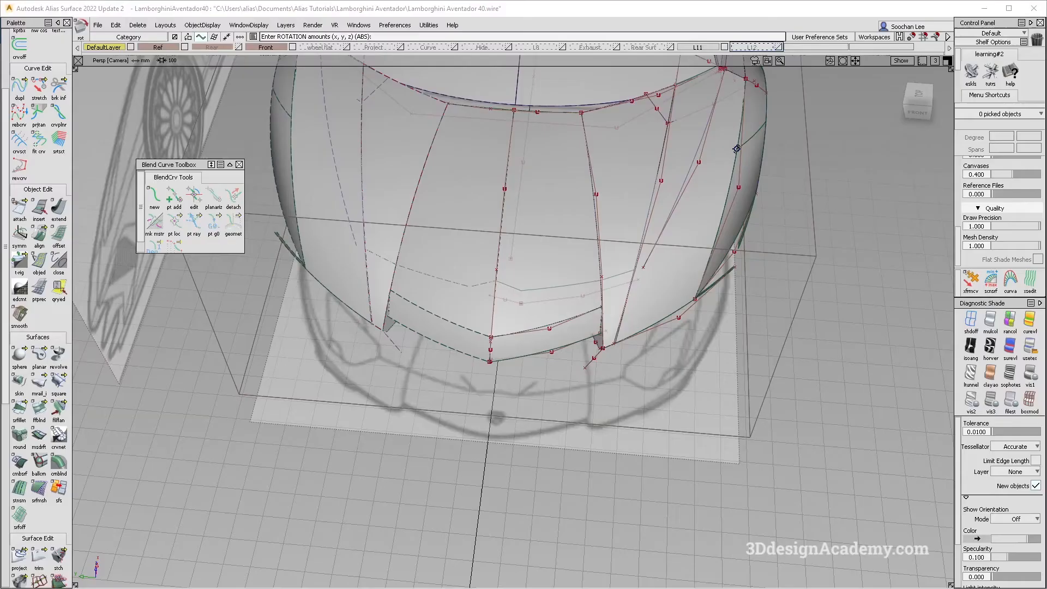
pyautogui.keyDown('alt'); pyautogui.keyDown('shift'); pyautogui.moveTo(529, 398); pyautogui.dragTo(592, 347); pyautogui.keyUp('shift'); pyautogui.keyUp('alt')
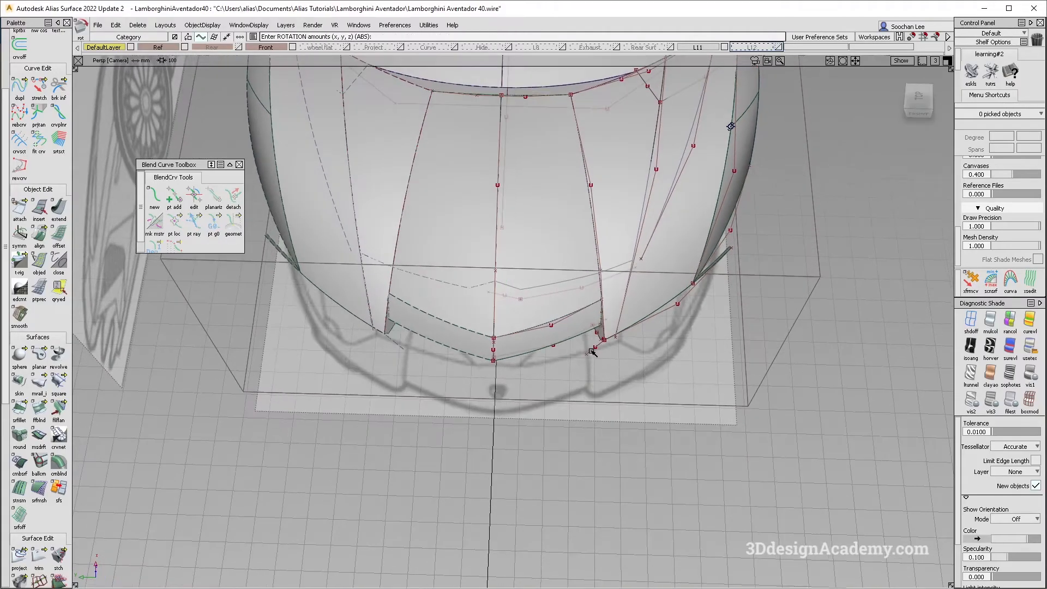
pyautogui.hotkey('alt', 'Tab')
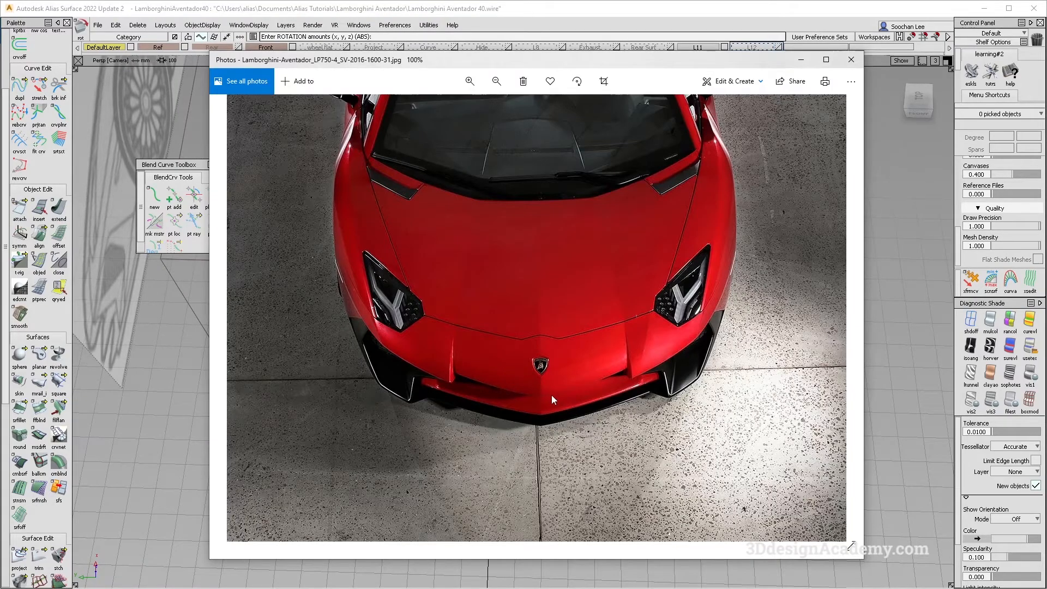
pyautogui.hotkey('alt', 'Tab')
pyautogui.hotkey('alt', 'Tab')
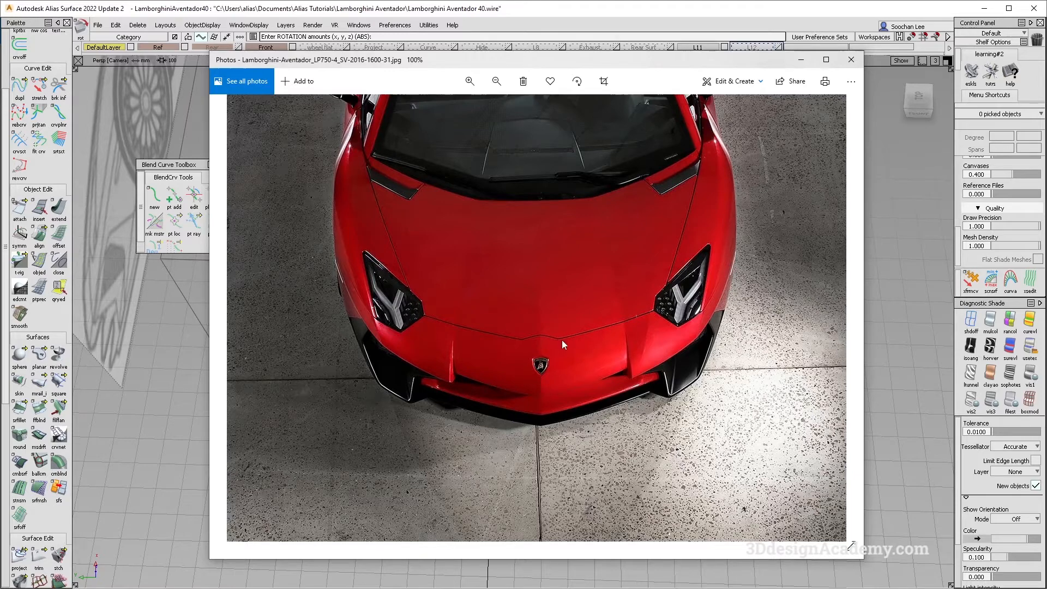
pyautogui.hotkey('alt', 'Tab')
pyautogui.keyDown('alt'); pyautogui.keyDown('shift'); pyautogui.moveTo(584, 380); pyautogui.dragTo(599, 339); pyautogui.keyUp('shift'); pyautogui.keyUp('alt')
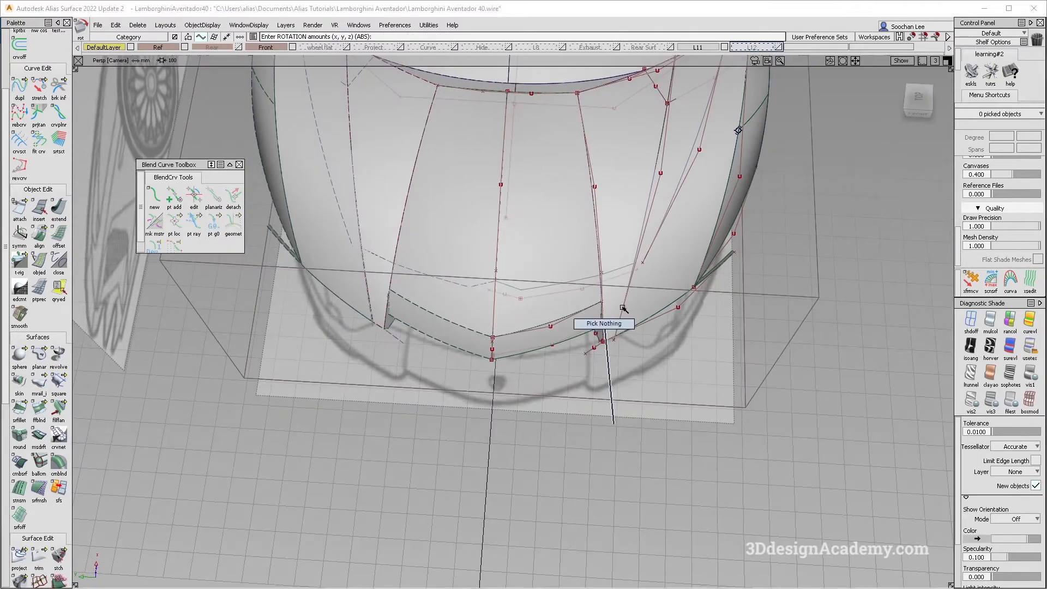
# Step: Move the hood seam curve's inner CVs slightly forward in an unshaded Top view, checking the red car photo
pyautogui.press('F5')
pyautogui.click(972, 323)
pyautogui.keyDown('ctrl'); pyautogui.keyDown('shift'); pyautogui.moveTo(457, 362); pyautogui.dragTo(498, 367); pyautogui.keyUp('shift'); pyautogui.keyUp('ctrl')
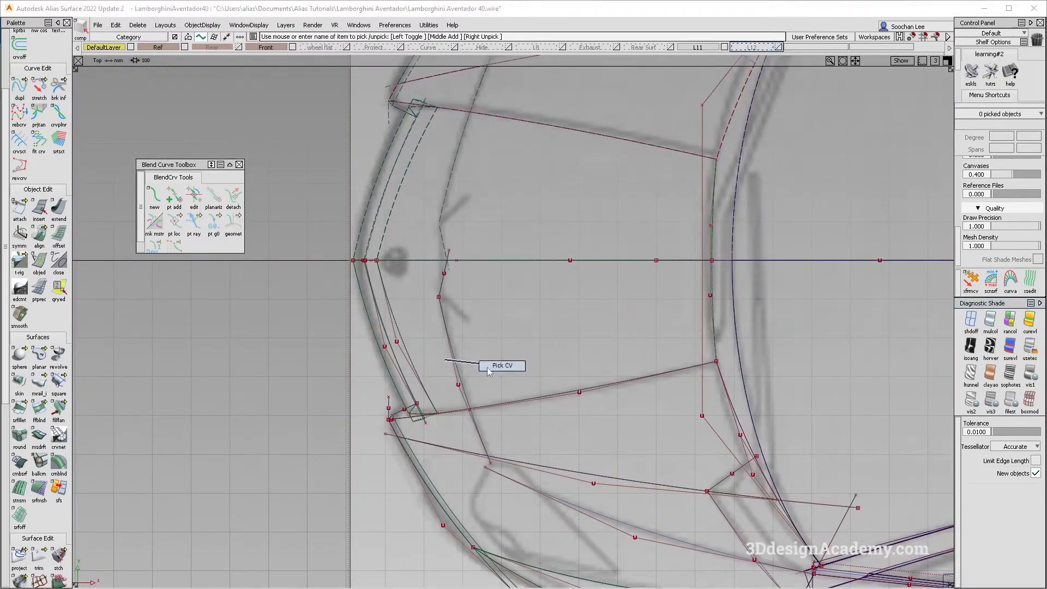
pyautogui.hotkey('alt', 'Tab')
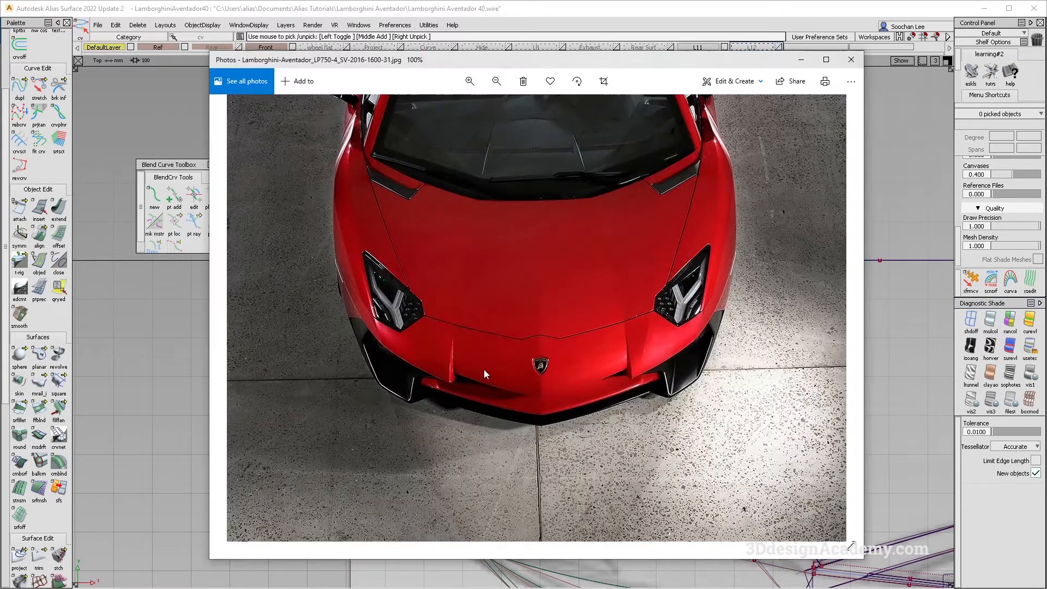
pyautogui.hotkey('alt', 'Tab')
pyautogui.keyDown('alt'); pyautogui.keyDown('shift'); pyautogui.moveTo(485, 368); pyautogui.dragTo(498, 367, button='middle'); pyautogui.keyUp('shift'); pyautogui.keyUp('alt')
pyautogui.keyDown('ctrl'); pyautogui.keyDown('shift'); pyautogui.moveTo(439, 339); pyautogui.dragTo(443, 359); pyautogui.keyUp('shift'); pyautogui.keyUp('ctrl')
pyautogui.moveTo(444, 353); pyautogui.dragTo(473, 374)
pyautogui.keyDown('ctrl'); pyautogui.keyDown('shift'); pyautogui.moveTo(440, 491); pyautogui.dragTo(520, 450, button='middle'); pyautogui.keyUp('shift'); pyautogui.keyUp('ctrl')
pyautogui.keyDown('ctrl'); pyautogui.keyDown('shift'); pyautogui.moveTo(506, 325); pyautogui.dragTo(510, 345, button='middle'); pyautogui.keyUp('shift'); pyautogui.keyUp('ctrl')
pyautogui.moveTo(532, 341); pyautogui.dragTo(529, 345, button='right')
pyautogui.hotkey('alt', 'Tab')
# Step: Move the short seam curve at the centre line slightly forward to meet the hood seam curve
pyautogui.keyDown('ctrl'); pyautogui.keyDown('shift'); pyautogui.moveTo(465, 268); pyautogui.dragTo(465, 286); pyautogui.keyUp('shift'); pyautogui.keyUp('ctrl')
pyautogui.click(454, 282)
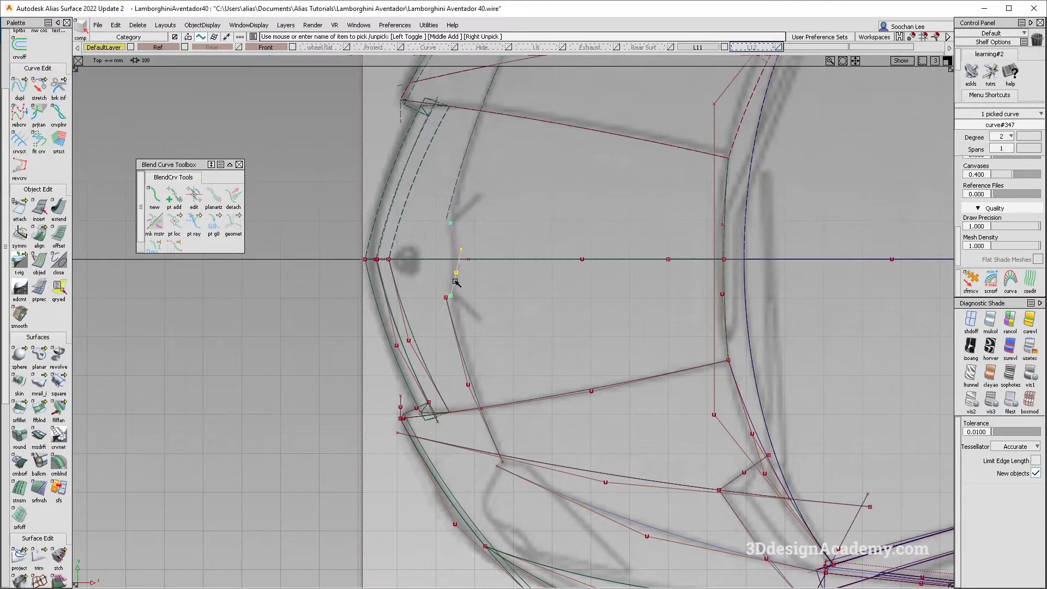
pyautogui.keyDown('ctrl'); pyautogui.keyDown('shift'); pyautogui.moveTo(454, 282); pyautogui.dragTo(437, 291, button='middle'); pyautogui.keyUp('shift'); pyautogui.keyUp('ctrl')
pyautogui.keyDown('ctrl'); pyautogui.keyDown('shift'); pyautogui.moveTo(489, 316); pyautogui.dragTo(493, 369); pyautogui.keyUp('shift'); pyautogui.keyUp('ctrl')
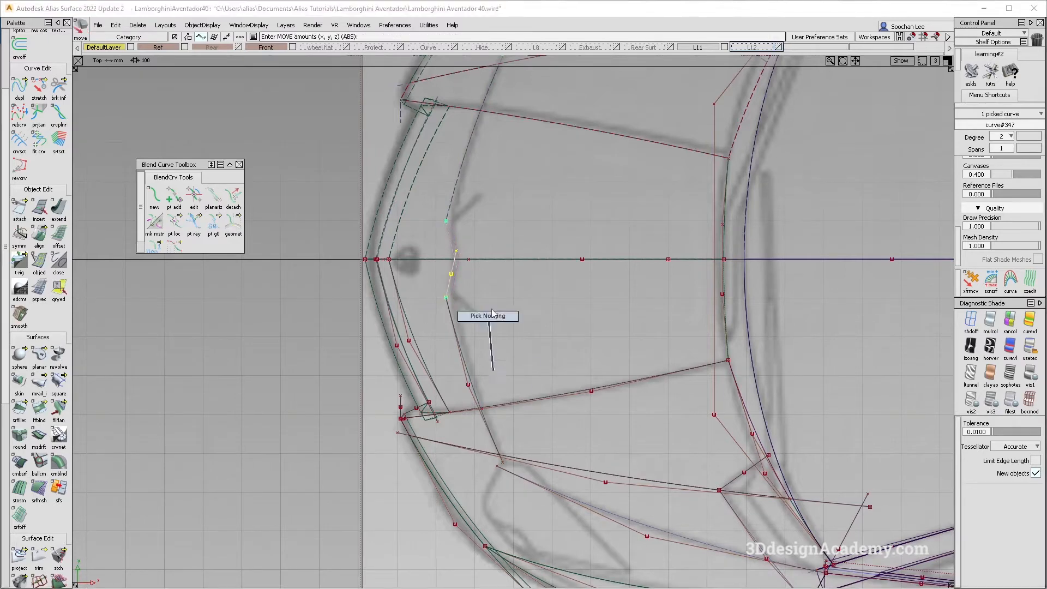
pyautogui.keyDown('alt'); pyautogui.keyDown('shift'); pyautogui.moveTo(531, 336); pyautogui.dragTo(524, 332, button='middle'); pyautogui.keyUp('shift'); pyautogui.keyUp('alt')
# Step: Examine the seam curves on the multi-colour shaded hood in Perspective view against the red car photo
pyautogui.press('F8')
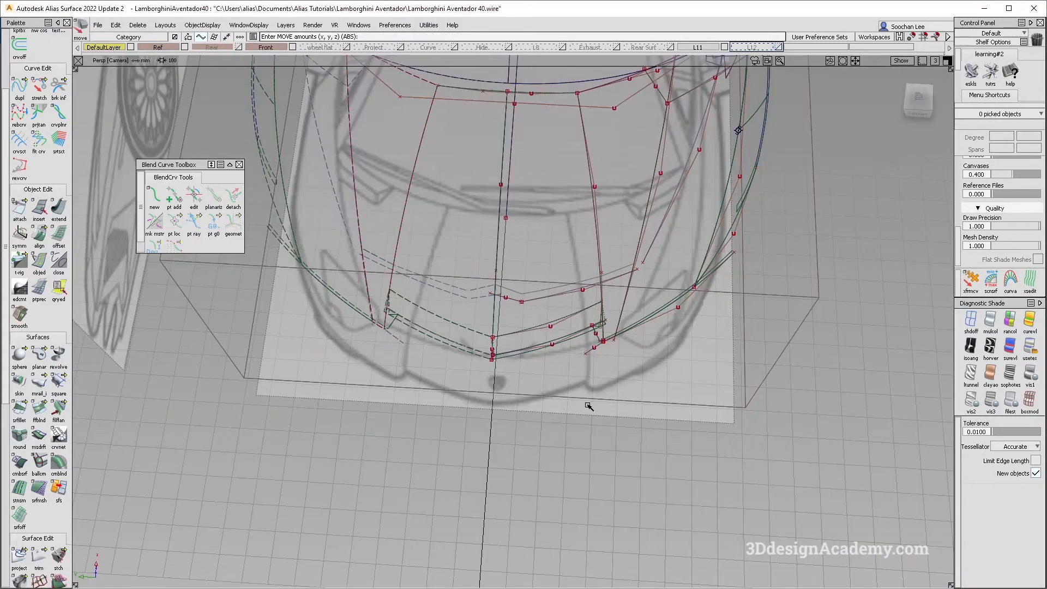
pyautogui.keyDown('alt'); pyautogui.keyDown('shift'); pyautogui.moveTo(565, 278); pyautogui.dragTo(569, 327); pyautogui.keyUp('shift'); pyautogui.keyUp('alt')
pyautogui.click(990, 322)
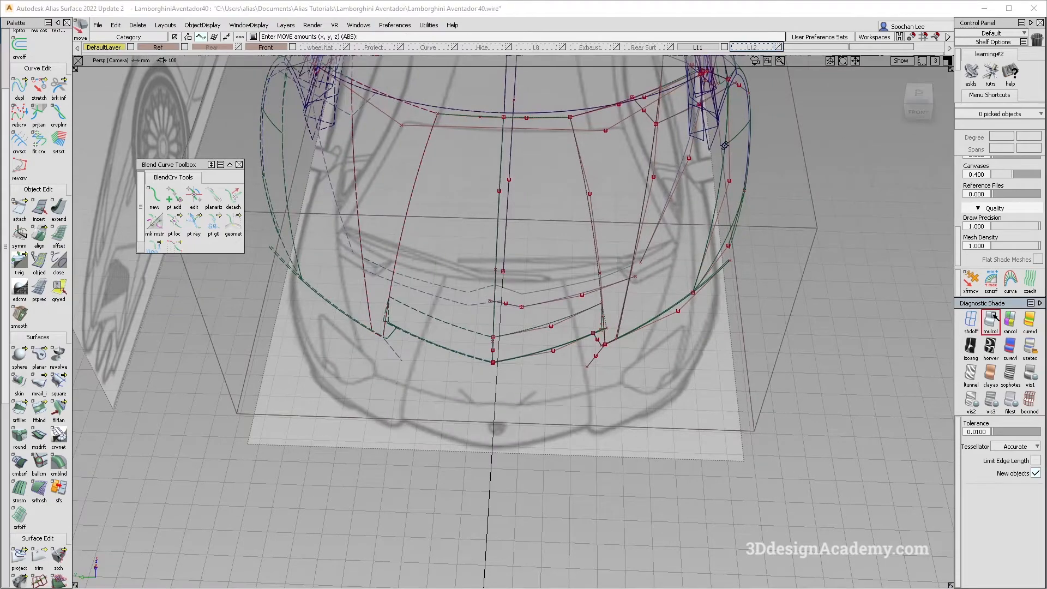
pyautogui.keyDown('alt'); pyautogui.keyDown('shift'); pyautogui.moveTo(572, 273); pyautogui.dragTo(542, 326, button='right'); pyautogui.keyUp('shift'); pyautogui.keyUp('alt')
pyautogui.keyDown('alt'); pyautogui.keyDown('shift'); pyautogui.moveTo(542, 326); pyautogui.dragTo(534, 347); pyautogui.keyUp('shift'); pyautogui.keyUp('alt')
pyautogui.hotkey('alt', 'Tab')
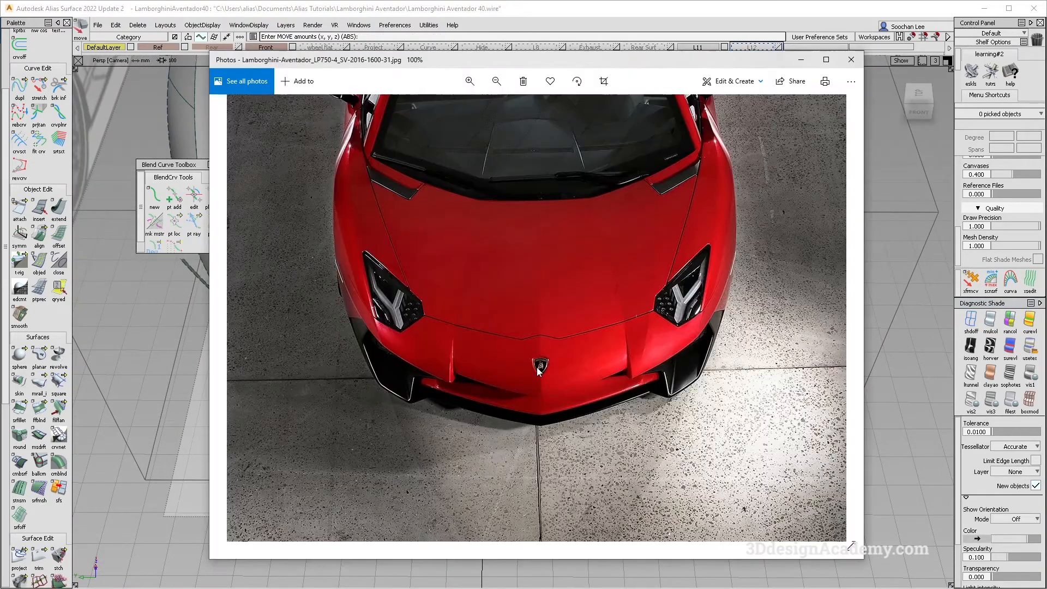
pyautogui.hotkey('alt', 'Tab')
pyautogui.keyDown('alt'); pyautogui.keyDown('shift'); pyautogui.moveTo(604, 381); pyautogui.dragTo(602, 286); pyautogui.keyUp('shift'); pyautogui.keyUp('alt')
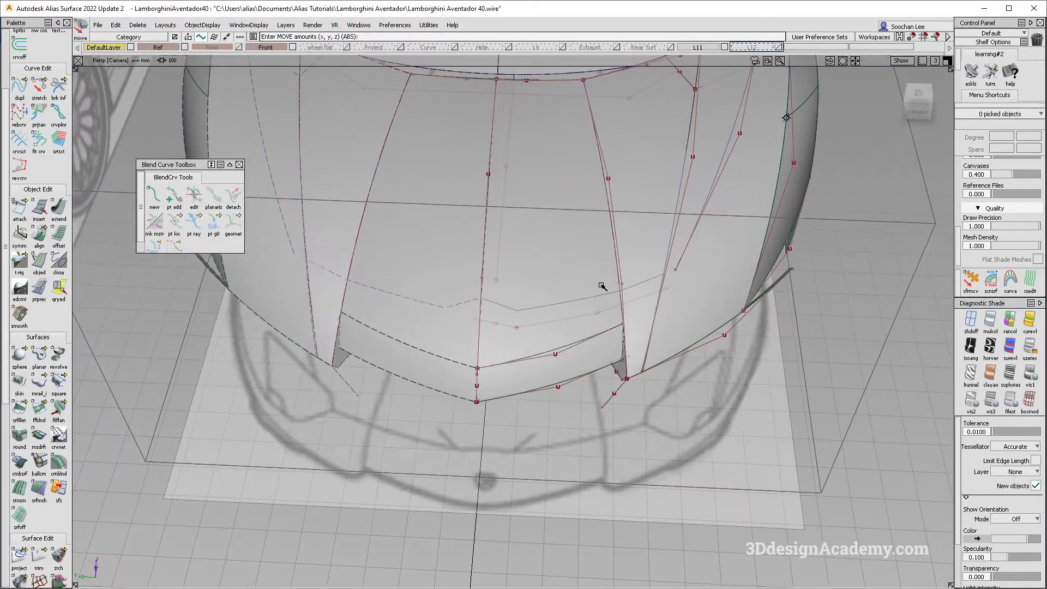
pyautogui.hotkey('alt', 'Tab')
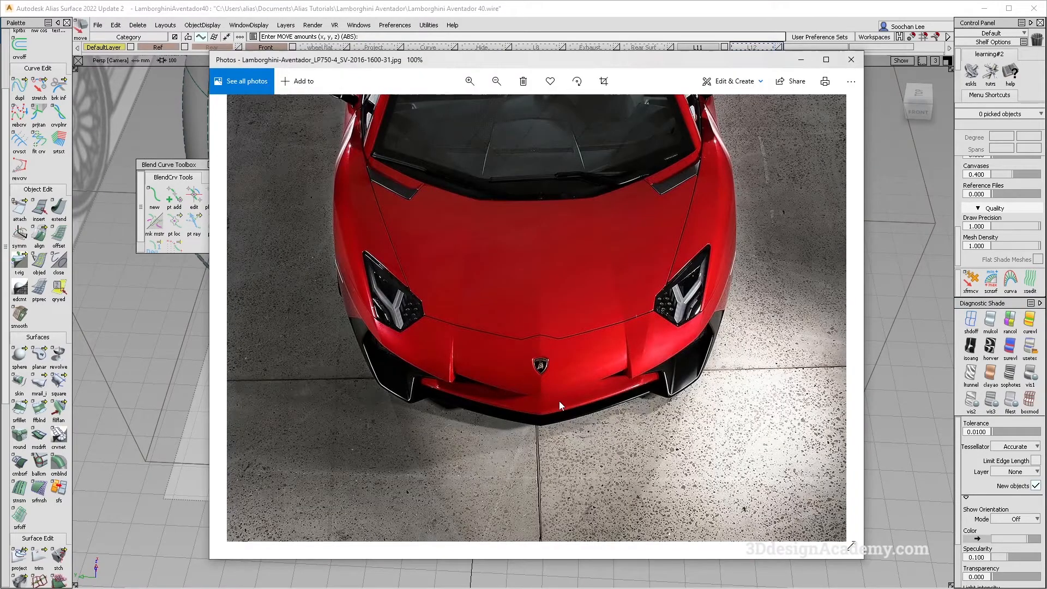
pyautogui.hotkey('alt', 'Tab')
pyautogui.keyDown('alt'); pyautogui.keyDown('shift'); pyautogui.moveTo(560, 402); pyautogui.dragTo(567, 354); pyautogui.keyUp('shift'); pyautogui.keyUp('alt')
pyautogui.keyDown('alt'); pyautogui.keyDown('shift'); pyautogui.moveTo(662, 329); pyautogui.dragTo(600, 328, button='right'); pyautogui.keyUp('shift'); pyautogui.keyUp('alt')
pyautogui.hotkey('alt', 'Tab')
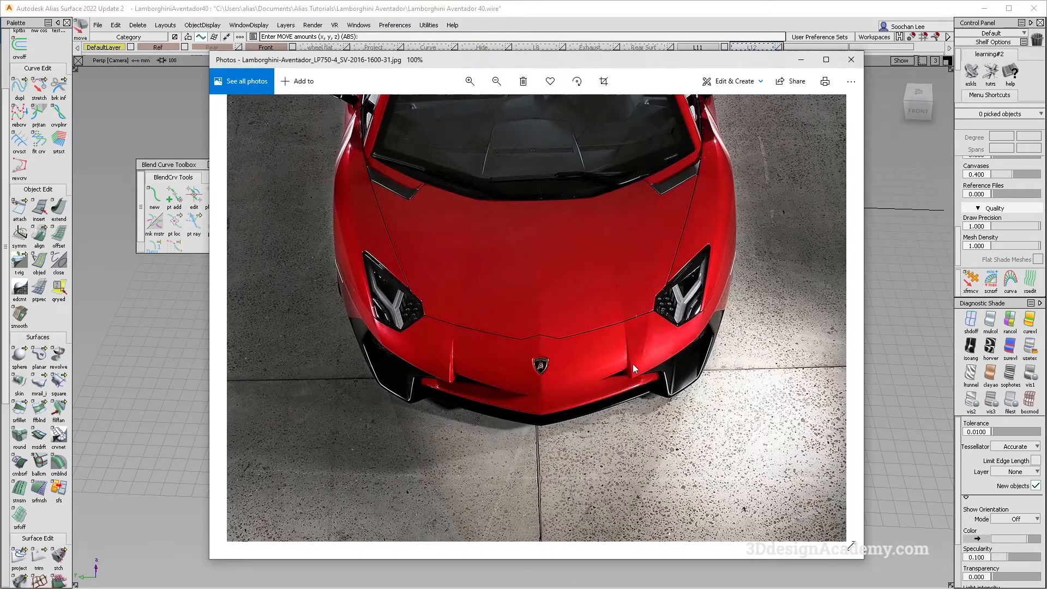
pyautogui.hotkey('alt', 'Tab')
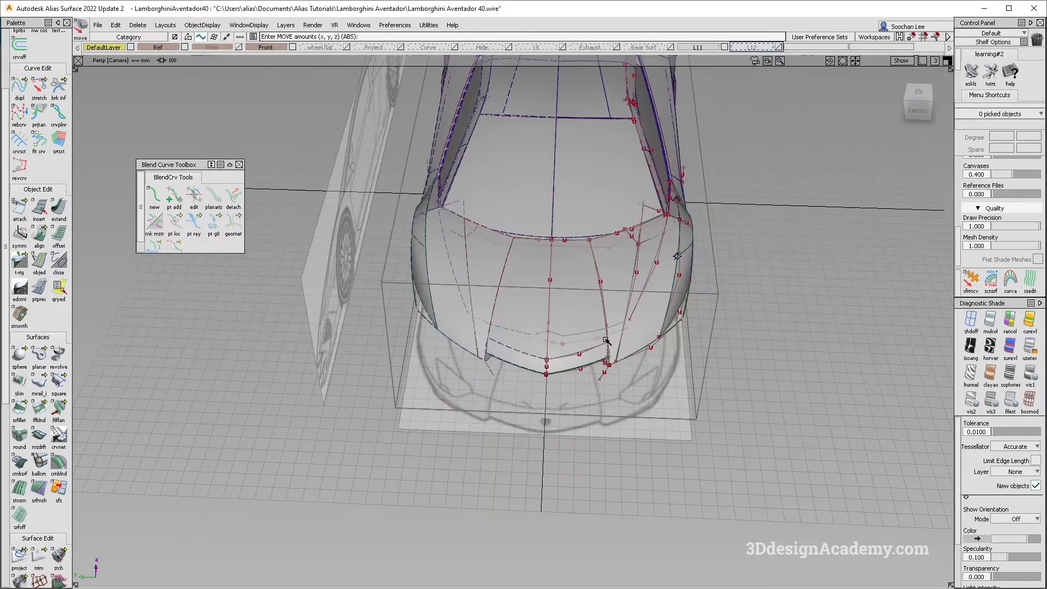
# Step: Move the hood seam curve's middle CV slightly forward in Top view and turn off the shading
pyautogui.keyDown('ctrl'); pyautogui.keyDown('shift'); pyautogui.moveTo(622, 320); pyautogui.dragTo(579, 336); pyautogui.keyUp('shift'); pyautogui.keyUp('ctrl')
pyautogui.click(603, 342)
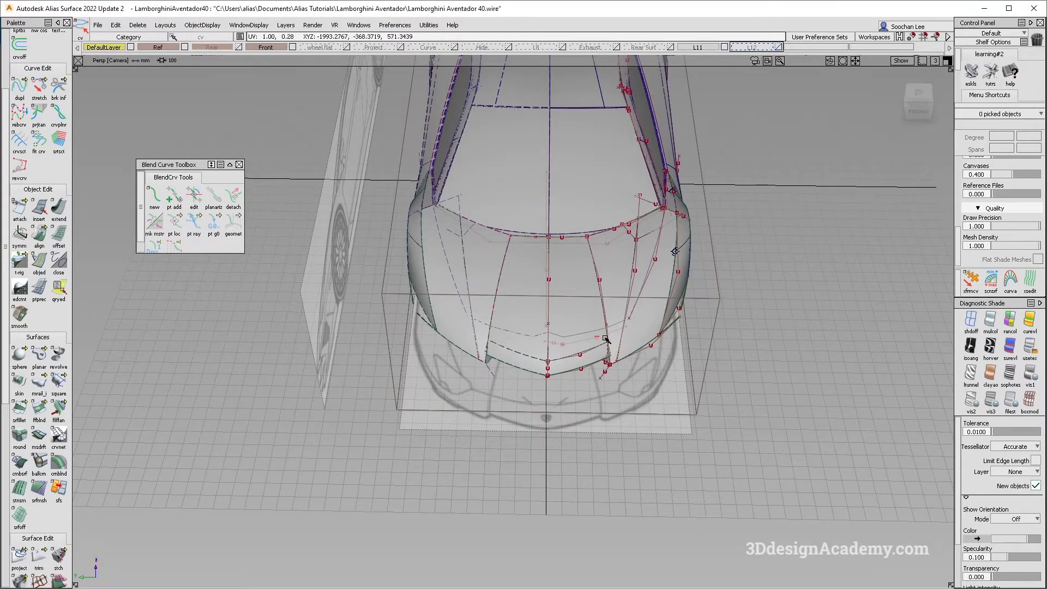
pyautogui.press('F5')
pyautogui.keyDown('ctrl'); pyautogui.keyDown('shift'); pyautogui.moveTo(545, 402); pyautogui.dragTo(537, 349, button='middle'); pyautogui.keyUp('shift'); pyautogui.keyUp('ctrl')
pyautogui.moveTo(537, 350); pyautogui.dragTo(531, 351, button='middle')
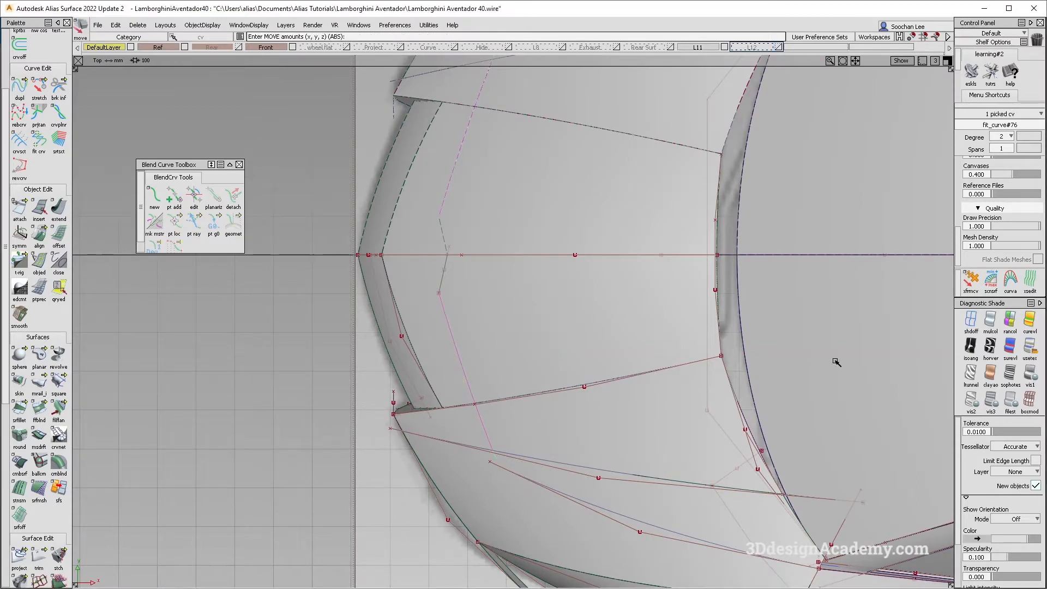
pyautogui.click(972, 320)
pyautogui.moveTo(505, 367); pyautogui.dragTo(505, 367, button='middle')
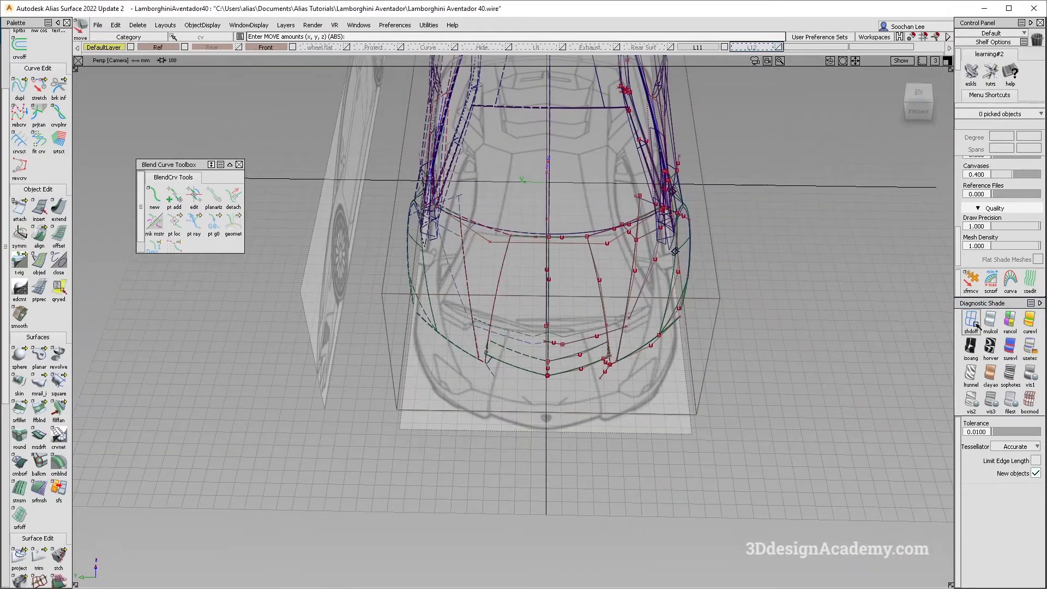
# Step: Nudge the hood seam curve's middle CV again in Top view and check the seam against the red car photo
pyautogui.keyDown('alt'); pyautogui.keyDown('shift'); pyautogui.moveTo(651, 356); pyautogui.dragTo(603, 367, button='right'); pyautogui.keyUp('shift'); pyautogui.keyUp('alt')
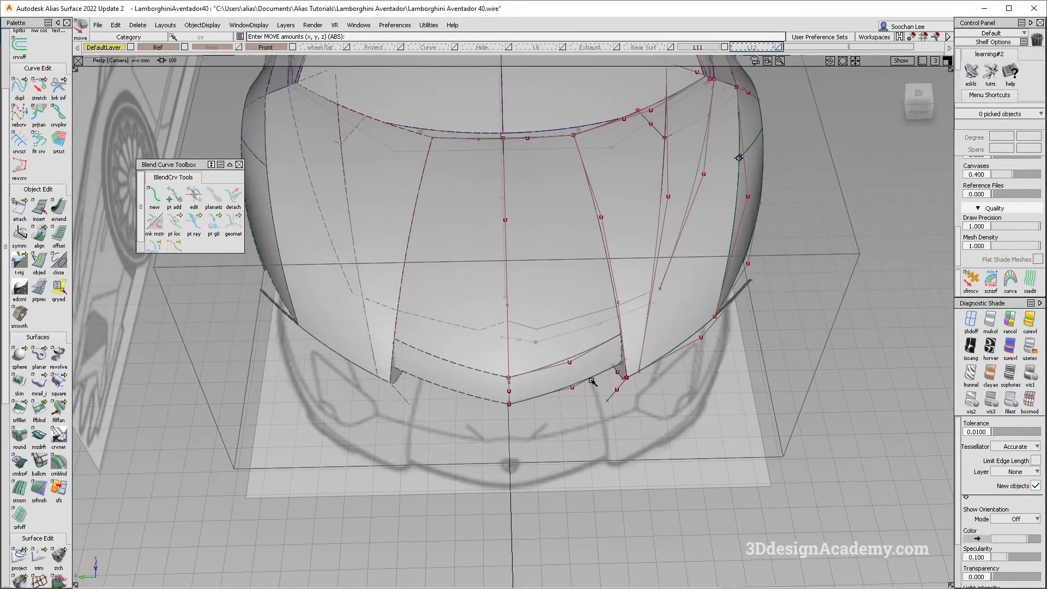
pyautogui.hotkey('alt', 'Tab')
pyautogui.hotkey('alt', 'Tab')
pyautogui.click(612, 333)
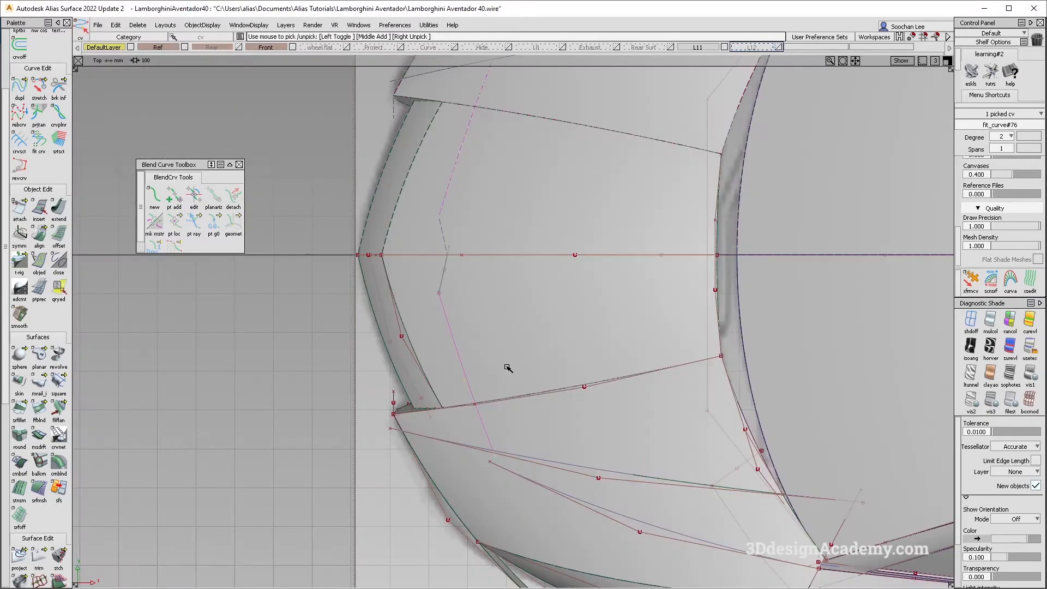
pyautogui.keyDown('ctrl'); pyautogui.keyDown('shift'); pyautogui.moveTo(512, 380); pyautogui.dragTo(510, 355, button='middle'); pyautogui.keyUp('shift'); pyautogui.keyUp('ctrl')
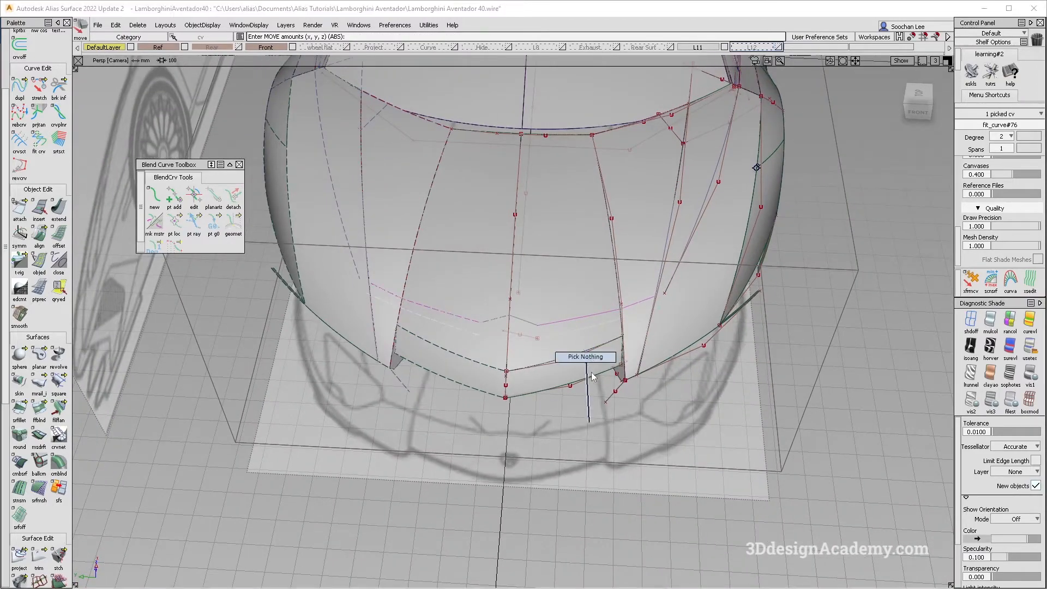
pyautogui.hotkey('alt', 'Tab')
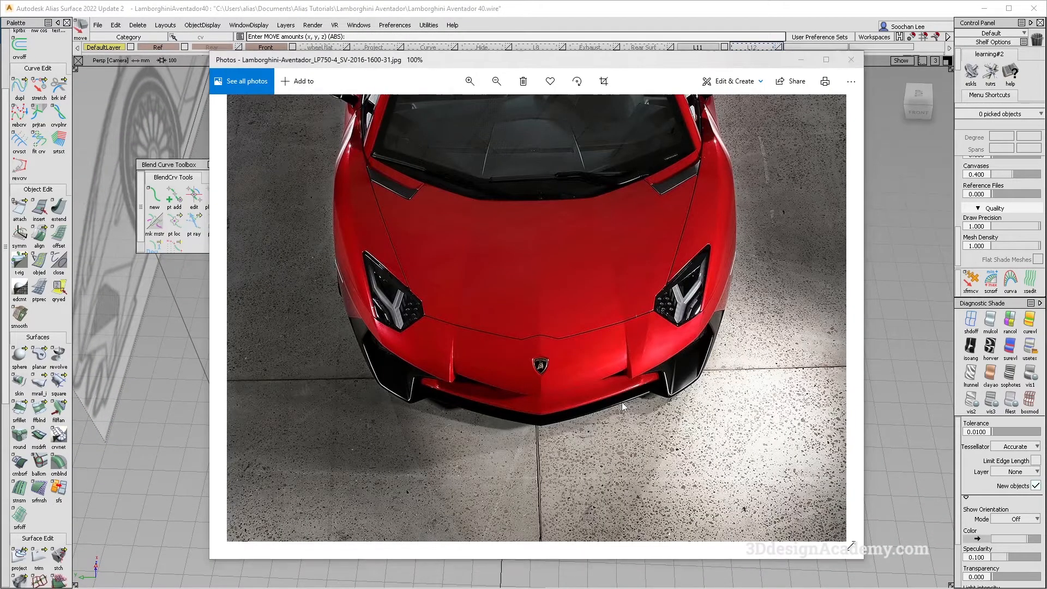
pyautogui.hotkey('alt', 'Tab')
pyautogui.hotkey('alt', 'Tab')
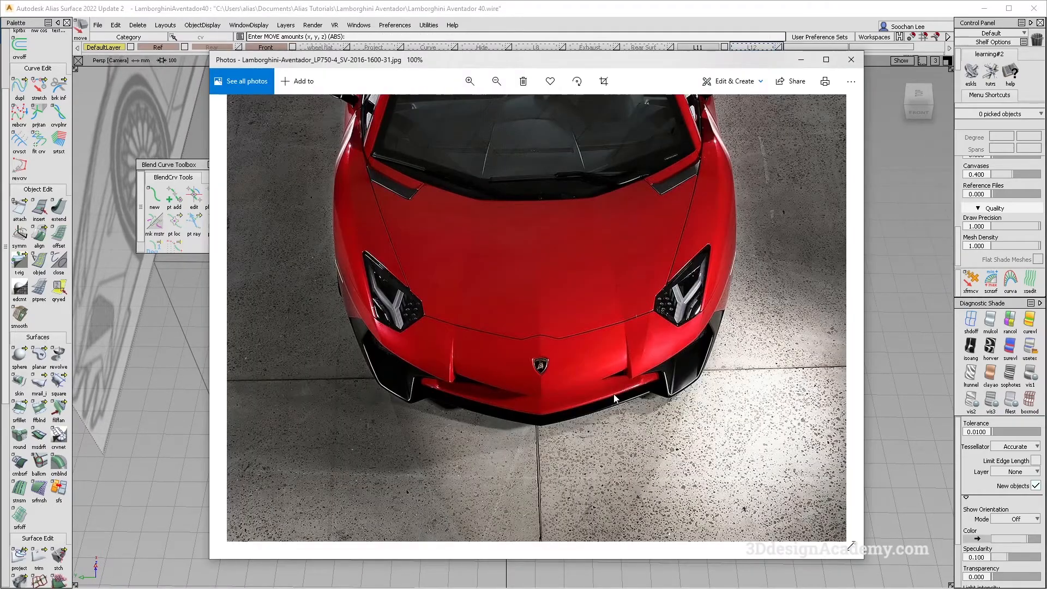
pyautogui.hotkey('alt', 'Tab')
pyautogui.keyDown('alt'); pyautogui.keyDown('shift'); pyautogui.moveTo(613, 393); pyautogui.dragTo(626, 374); pyautogui.keyUp('shift'); pyautogui.keyUp('alt')
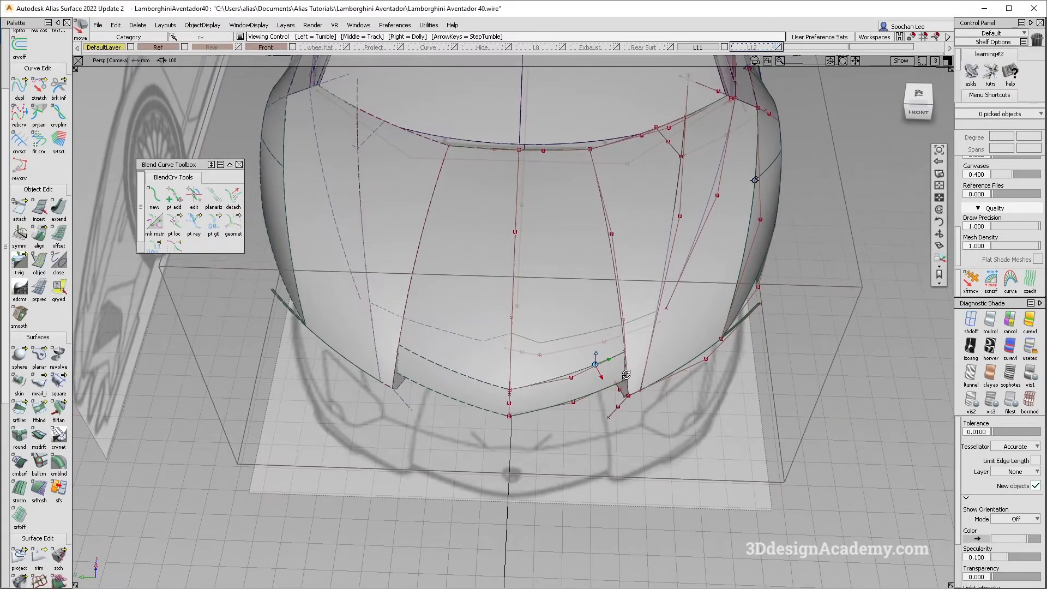
# Step: Compare the hood and nose seam curves in Perspective view with the red car photo from a matching front angle
pyautogui.hotkey('alt', 'Tab')
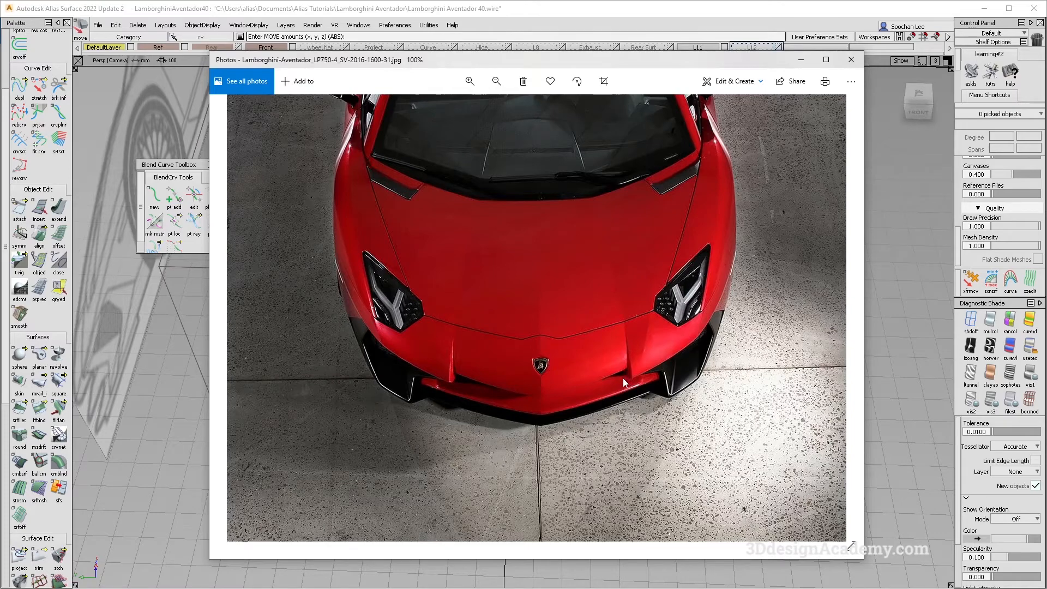
pyautogui.hotkey('alt', 'Tab')
pyautogui.keyDown('alt'); pyautogui.keyDown('shift'); pyautogui.moveTo(620, 381); pyautogui.dragTo(616, 382); pyautogui.keyUp('shift'); pyautogui.keyUp('alt')
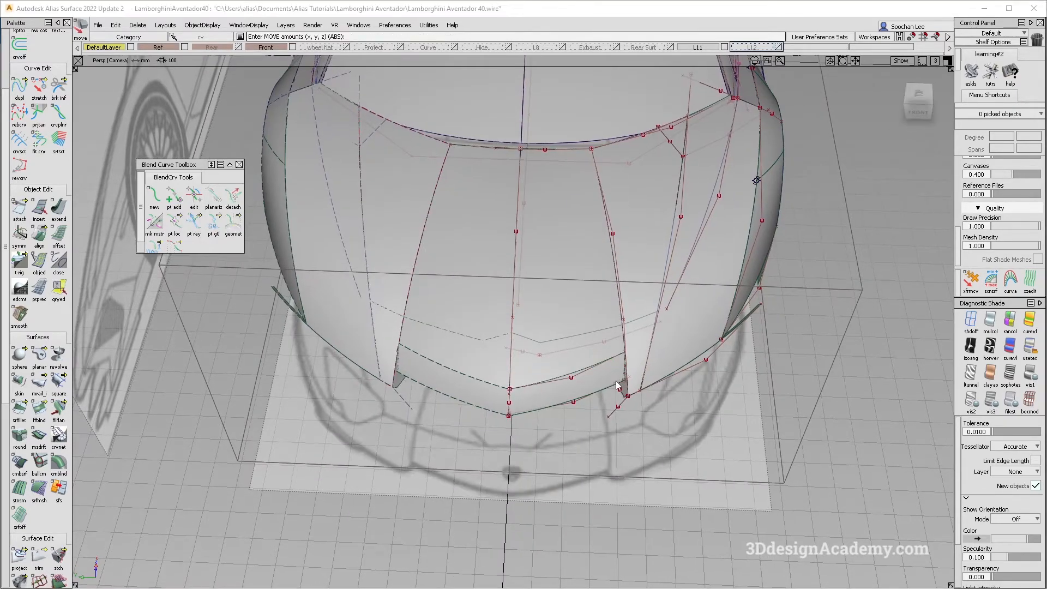
pyautogui.hotkey('alt', 'Tab')
pyautogui.hotkey('alt', 'Tab')
pyautogui.moveTo(611, 381)
pyautogui.keyDown('alt'); pyautogui.keyDown('shift'); pyautogui.mouseDown()
pyautogui.moveTo(601, 357)
pyautogui.moveTo(608, 370)
pyautogui.mouseUp(); pyautogui.keyUp('shift'); pyautogui.keyUp('alt')
pyautogui.hotkey('alt', 'Tab')
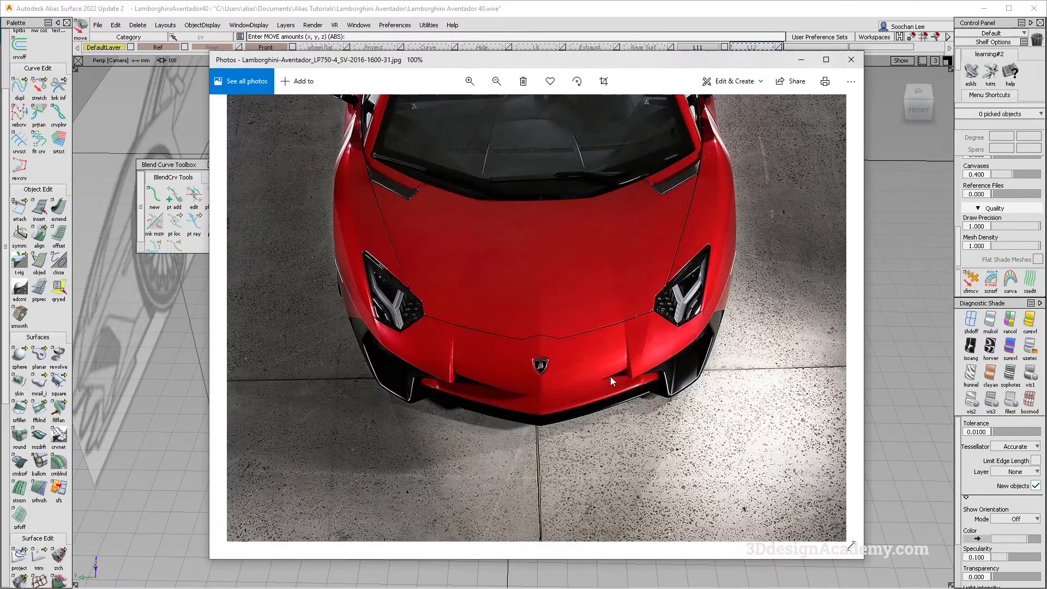
pyautogui.hotkey('alt', 'Tab')
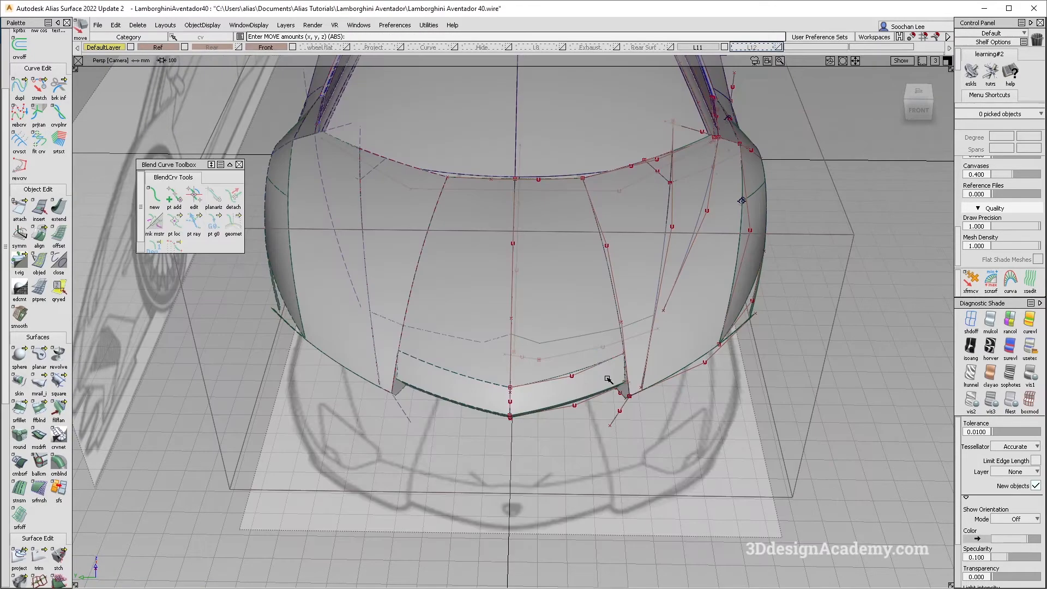
pyautogui.keyDown('alt'); pyautogui.keyDown('shift'); pyautogui.moveTo(608, 378); pyautogui.dragTo(594, 380); pyautogui.keyUp('shift'); pyautogui.keyUp('alt')
pyautogui.hotkey('alt', 'Tab')
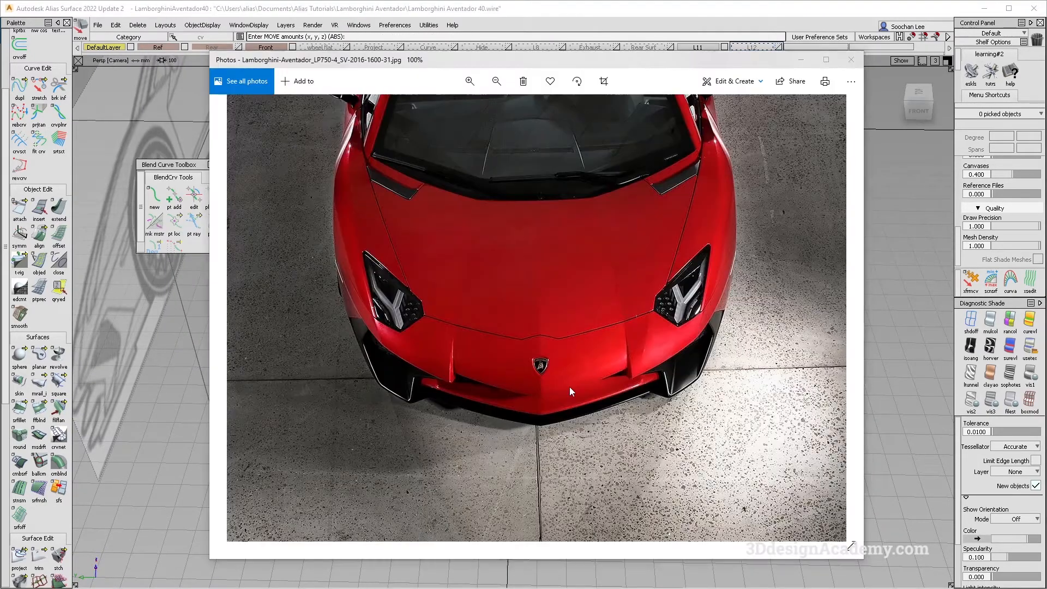
pyautogui.hotkey('alt', 'Tab')
pyautogui.keyDown('alt'); pyautogui.keyDown('shift'); pyautogui.moveTo(571, 387); pyautogui.dragTo(561, 378); pyautogui.keyUp('shift'); pyautogui.keyUp('alt')
pyautogui.hotkey('alt', 'Tab')
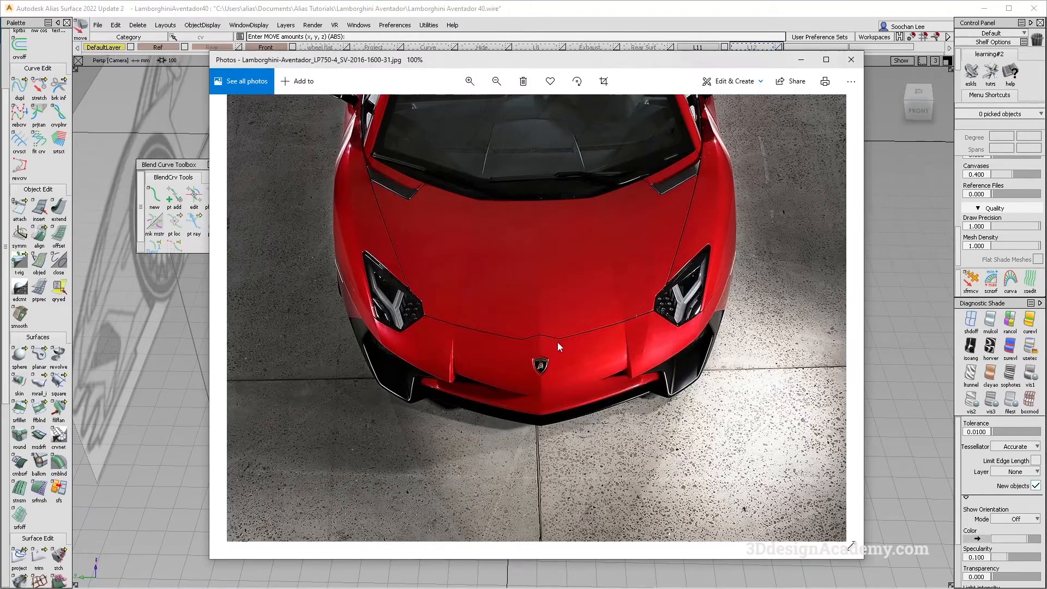
pyautogui.hotkey('alt', 'Tab')
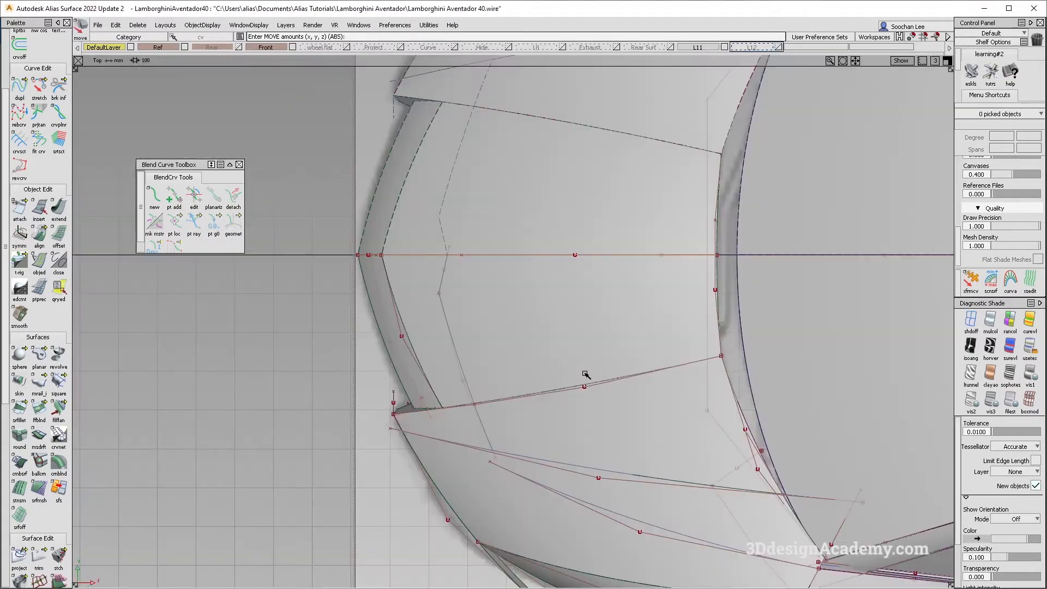
# Step: Turn off the shading in Top view and extend the hood seam curve's inner end about 17 mm towards the centre line with Merge enabled
pyautogui.click(970, 321)
pyautogui.keyDown('alt'); pyautogui.keyDown('shift'); pyautogui.moveTo(498, 300); pyautogui.dragTo(535, 311, button='middle'); pyautogui.keyUp('shift'); pyautogui.keyUp('alt')
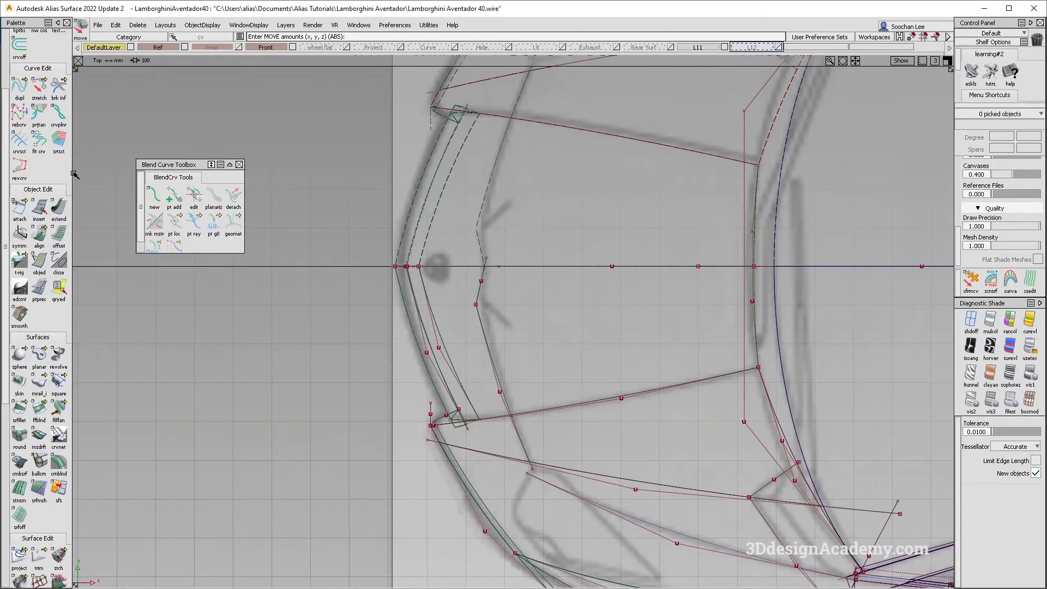
pyautogui.click(54, 203)
pyautogui.click(481, 318)
pyautogui.click(504, 324)
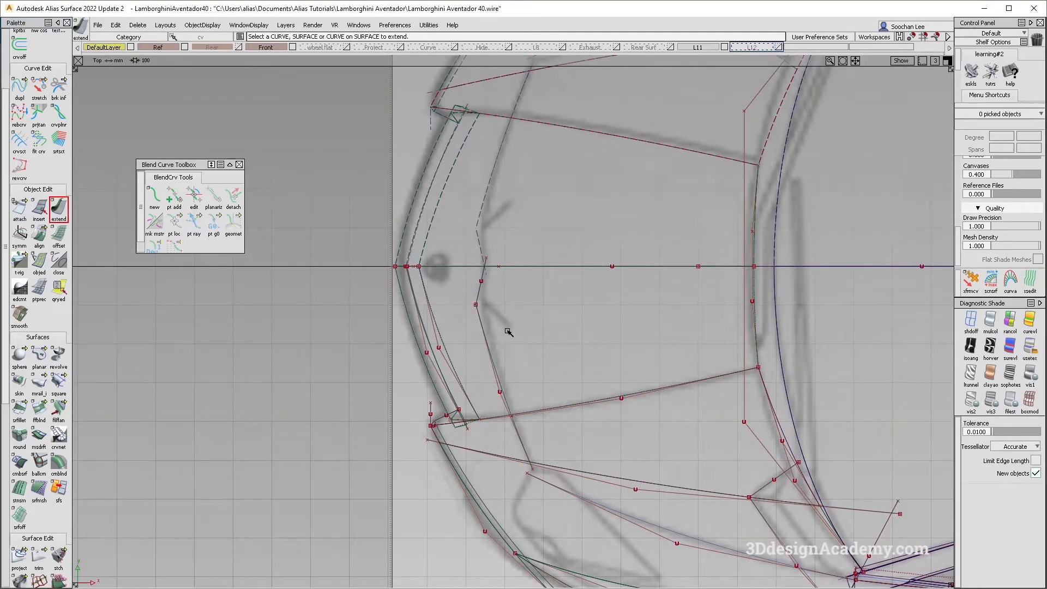
pyautogui.doubleClick(57, 207)
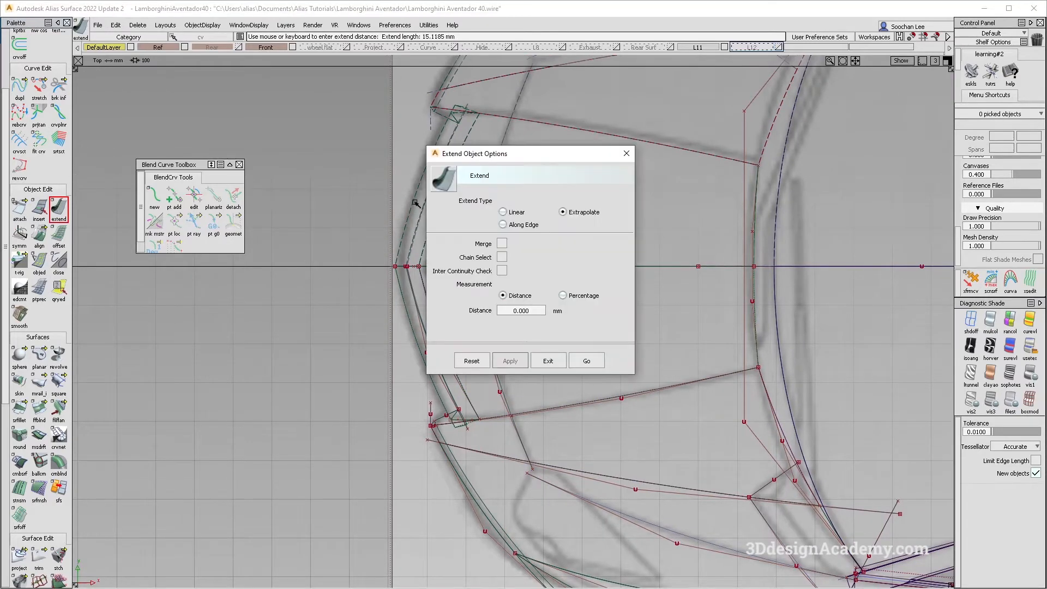
pyautogui.click(504, 241)
pyautogui.click(601, 362)
pyautogui.click(482, 322)
pyautogui.click(508, 339)
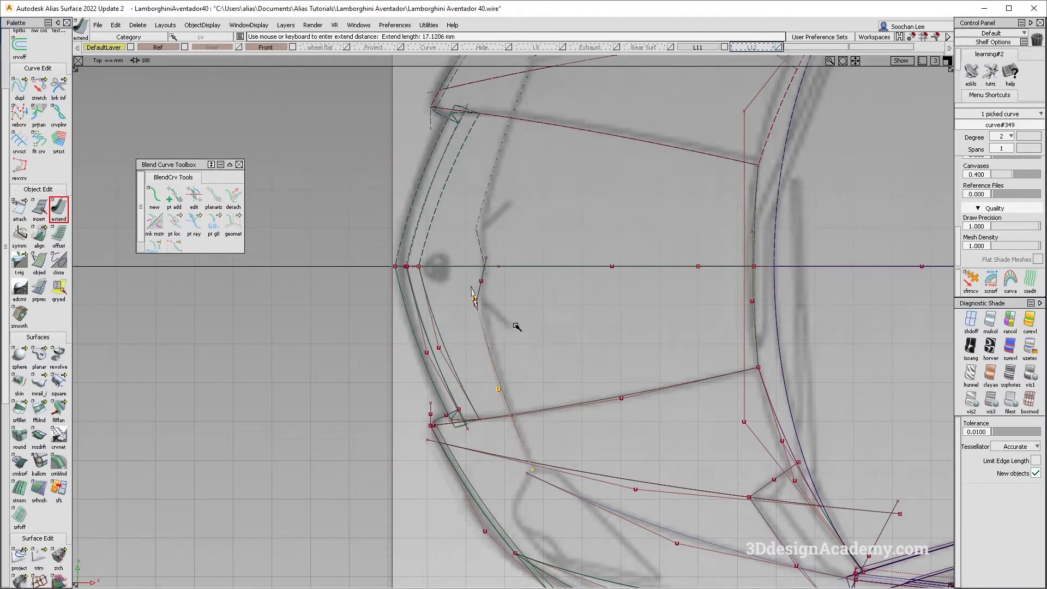
# Step: Adjust the short seam curve at the centre line to meet the extended hood seam curve, and clear the selection
pyautogui.keyDown('ctrl'); pyautogui.keyDown('shift'); pyautogui.moveTo(476, 300); pyautogui.dragTo(477, 283); pyautogui.keyUp('shift'); pyautogui.keyUp('ctrl')
pyautogui.click(481, 284)
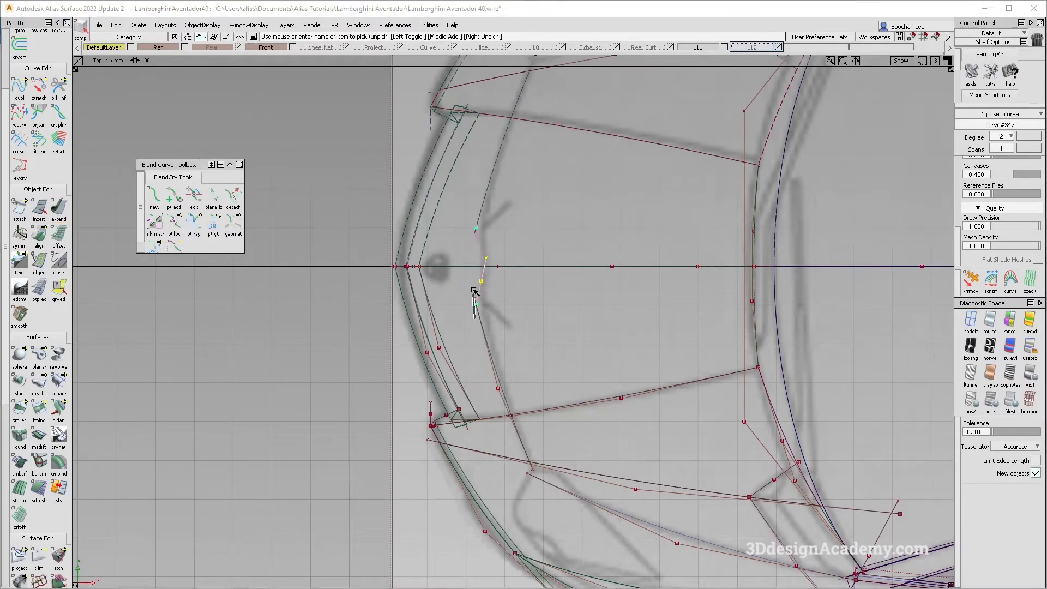
pyautogui.keyDown('ctrl'); pyautogui.keyDown('shift'); pyautogui.moveTo(474, 297); pyautogui.dragTo(472, 289, button='middle'); pyautogui.keyUp('shift'); pyautogui.keyUp('ctrl')
pyautogui.moveTo(472, 294); pyautogui.dragTo(470, 288)
pyautogui.moveTo(547, 362)
pyautogui.keyDown('ctrl'); pyautogui.keyDown('shift'); pyautogui.mouseDown()
pyautogui.moveTo(556, 337)
pyautogui.moveTo(590, 366)
pyautogui.moveTo(599, 358)
pyautogui.mouseUp(); pyautogui.keyUp('shift'); pyautogui.keyUp('ctrl')
# Step: Shade the model in Perspective view with multi-colour and check the extended hood seam against the red car photo
pyautogui.press('F8')
pyautogui.click(991, 323)
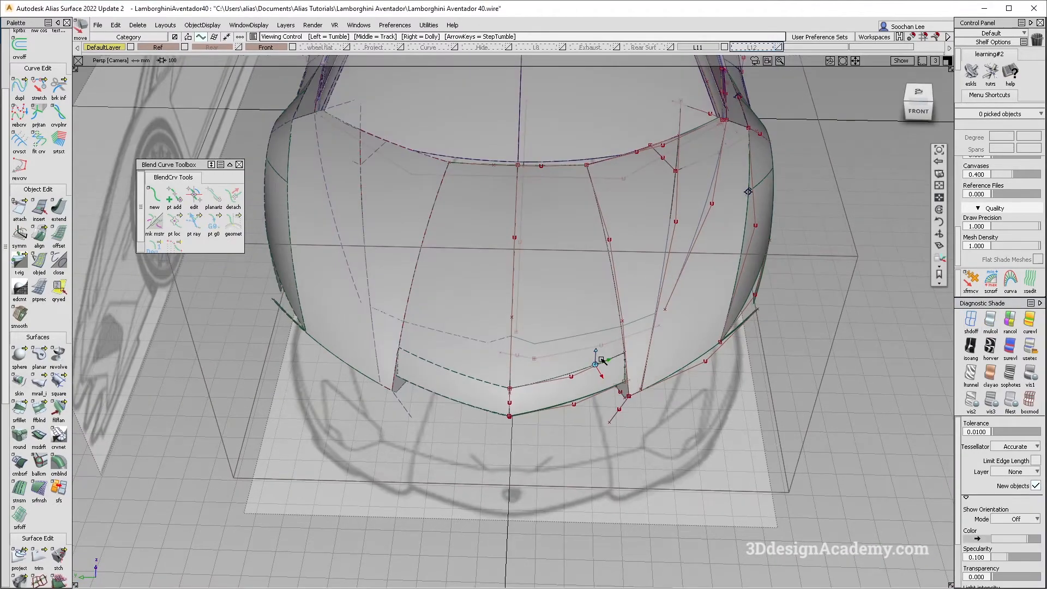
pyautogui.hotkey('alt', 'Tab')
pyautogui.hotkey('alt', 'Tab')
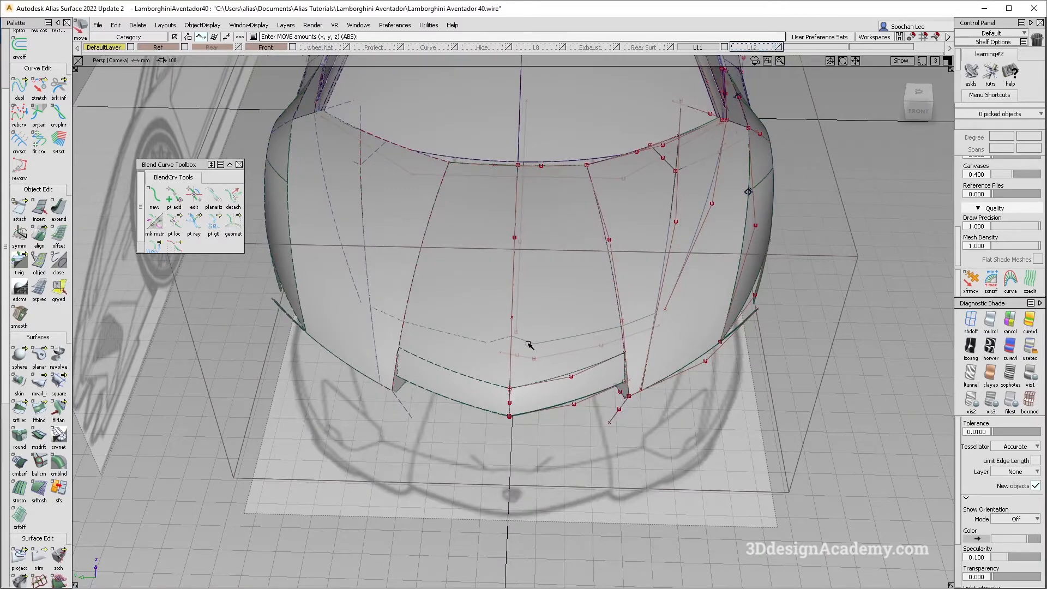
# Step: Compare the hood's front edge in the perspective view with the red Aventador reference photo in Photos
pyautogui.hotkey('alt', 'Tab')
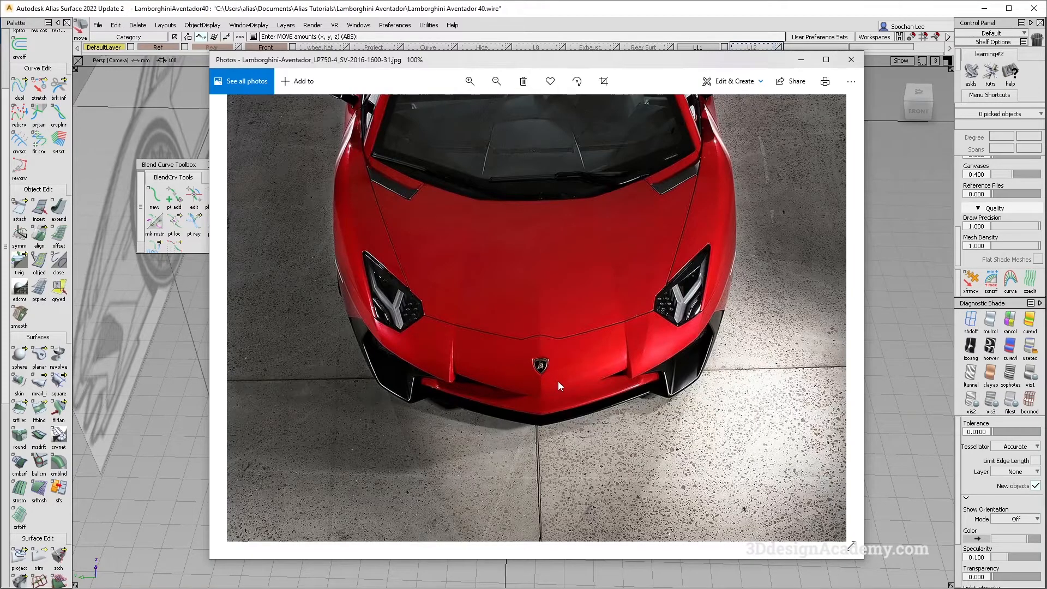
pyautogui.hotkey('alt', 'Tab')
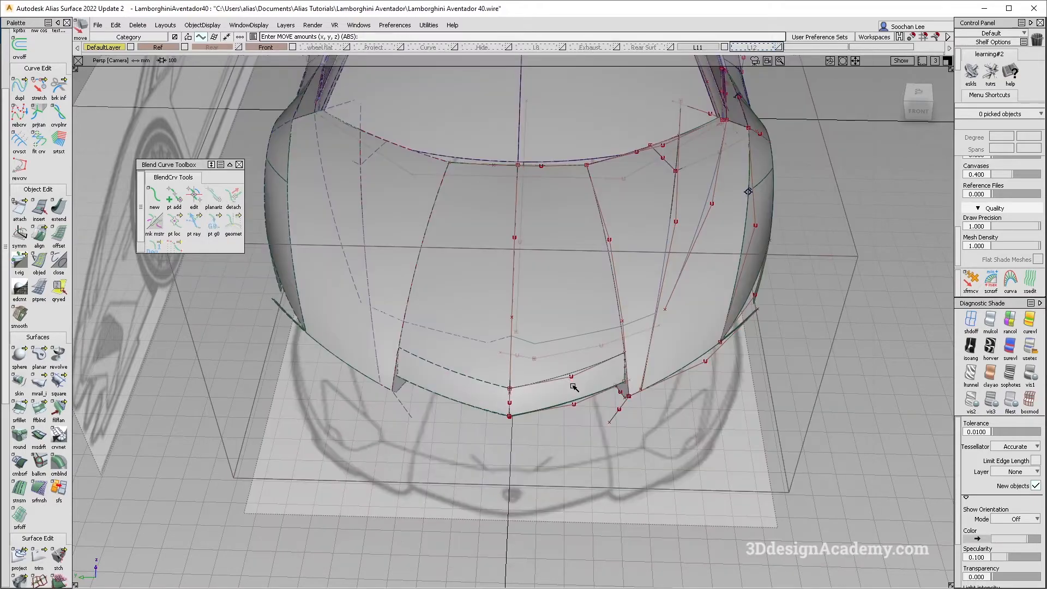
pyautogui.hotkey('alt', 'Tab')
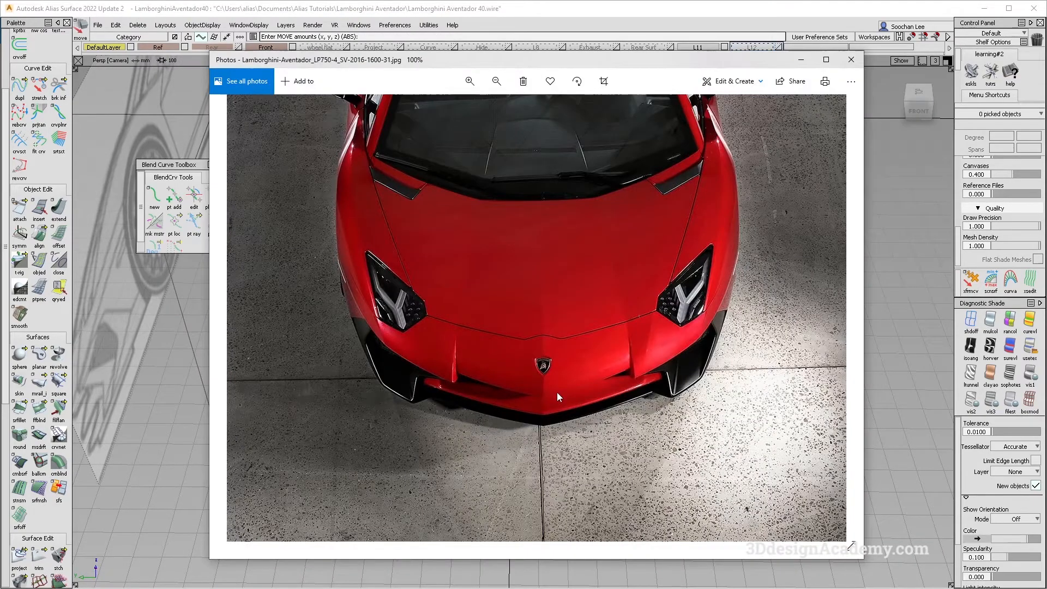
pyautogui.hotkey('alt', 'Tab')
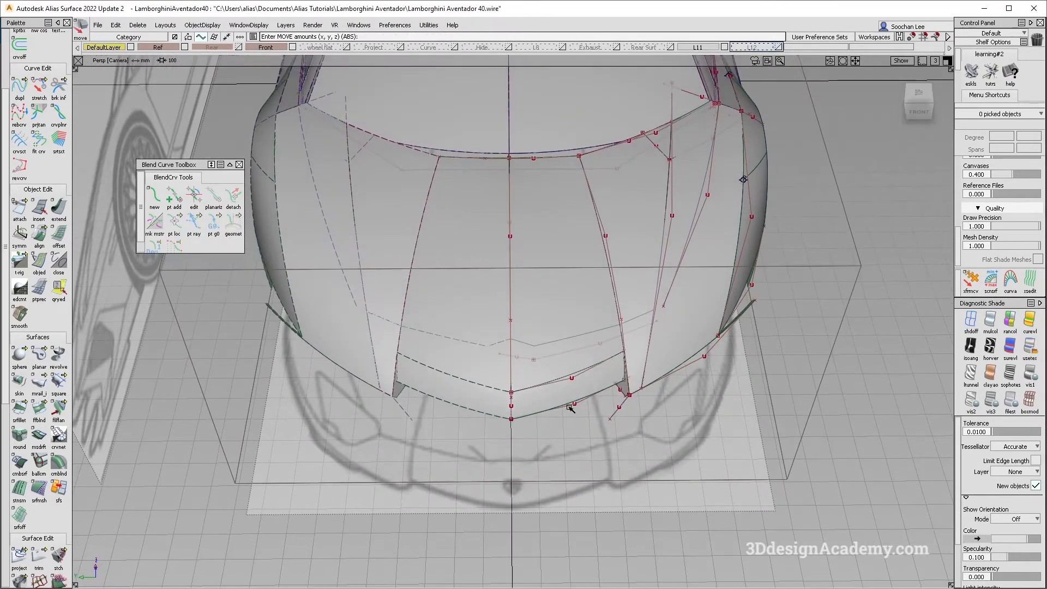
pyautogui.hotkey('alt', 'Tab')
pyautogui.hotkey('alt', 'Tab')
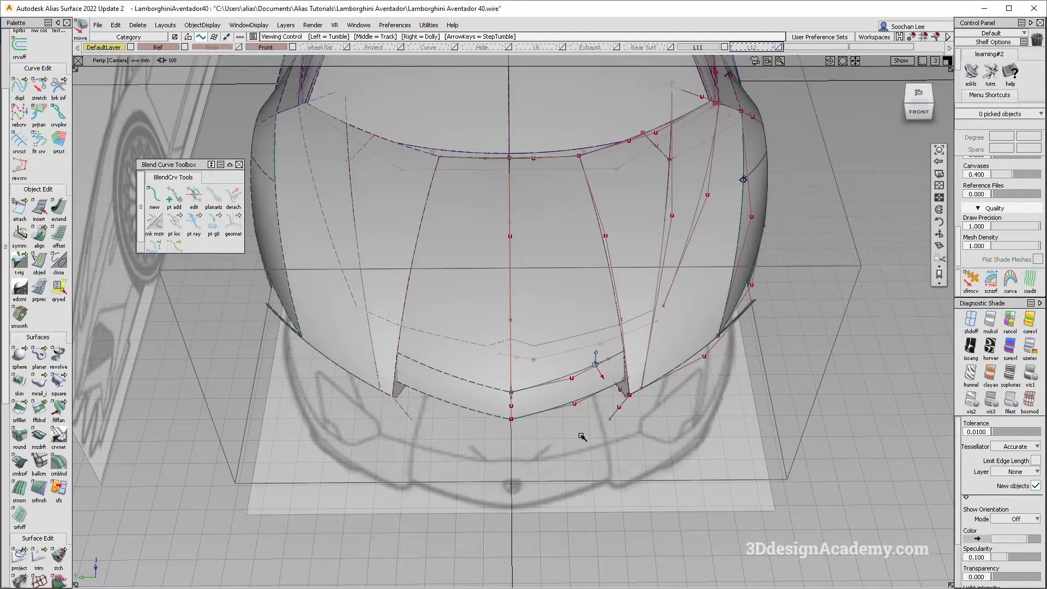
pyautogui.keyDown('alt'); pyautogui.keyDown('shift'); pyautogui.moveTo(582, 435); pyautogui.dragTo(586, 420); pyautogui.keyUp('shift'); pyautogui.keyUp('alt')
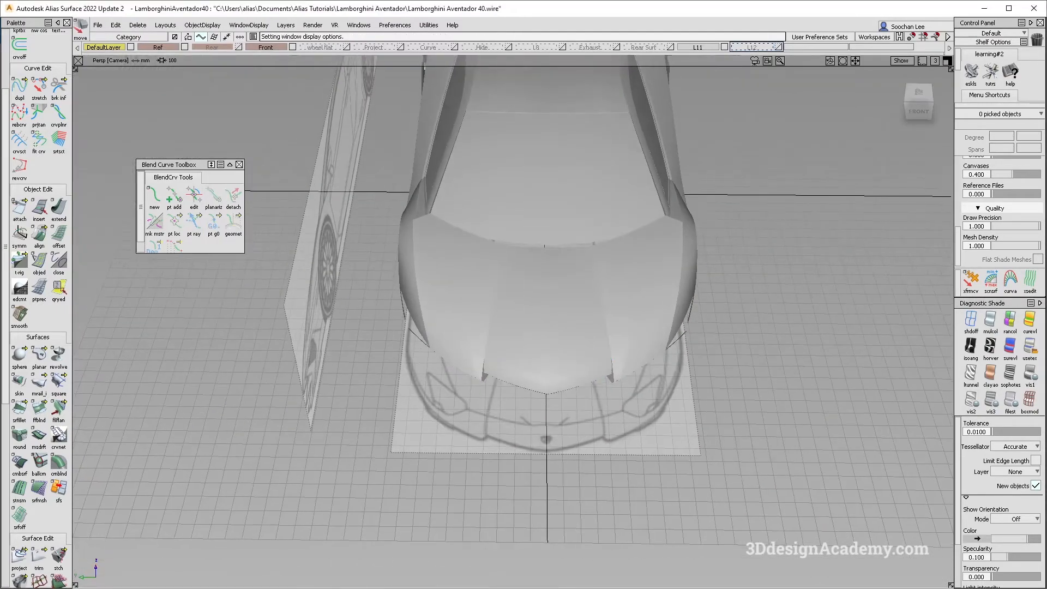
# Step: Apply the reflective Showroom map shading to the model and compare the front nose shape with the red car photo again
pyautogui.click(1029, 349)
pyautogui.moveTo(662, 369)
pyautogui.keyDown('alt'); pyautogui.keyDown('shift'); pyautogui.mouseDown()
pyautogui.moveTo(649, 386)
pyautogui.moveTo(616, 385)
pyautogui.mouseUp(); pyautogui.keyUp('shift'); pyautogui.keyUp('alt')
pyautogui.hotkey('alt', 'Tab')
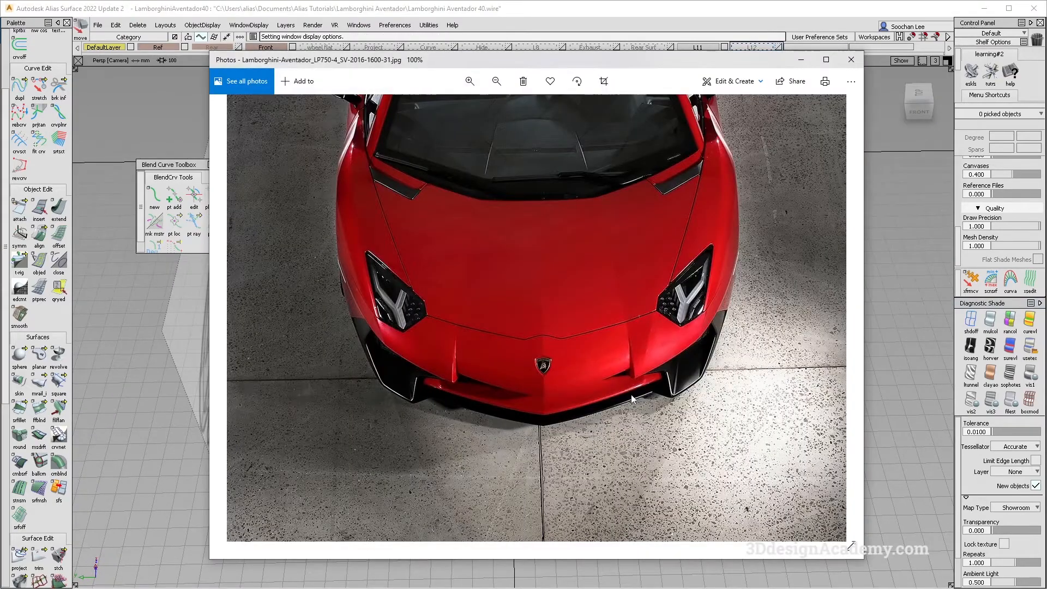
pyautogui.hotkey('alt', 'Tab')
pyautogui.hotkey('alt', 'Tab')
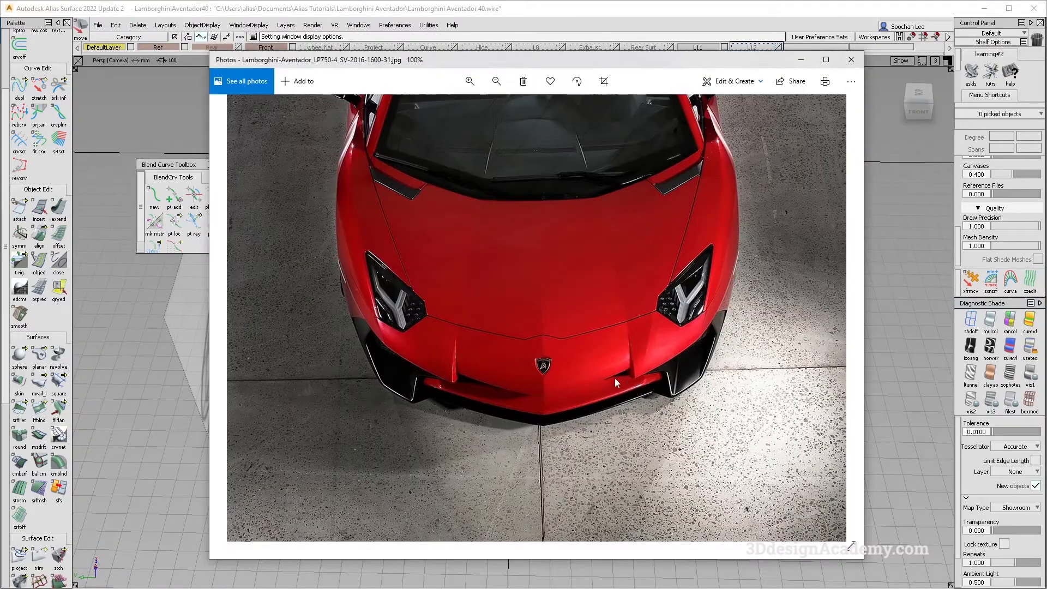
pyautogui.hotkey('alt', 'Tab')
pyautogui.hotkey('alt', 'Tab')
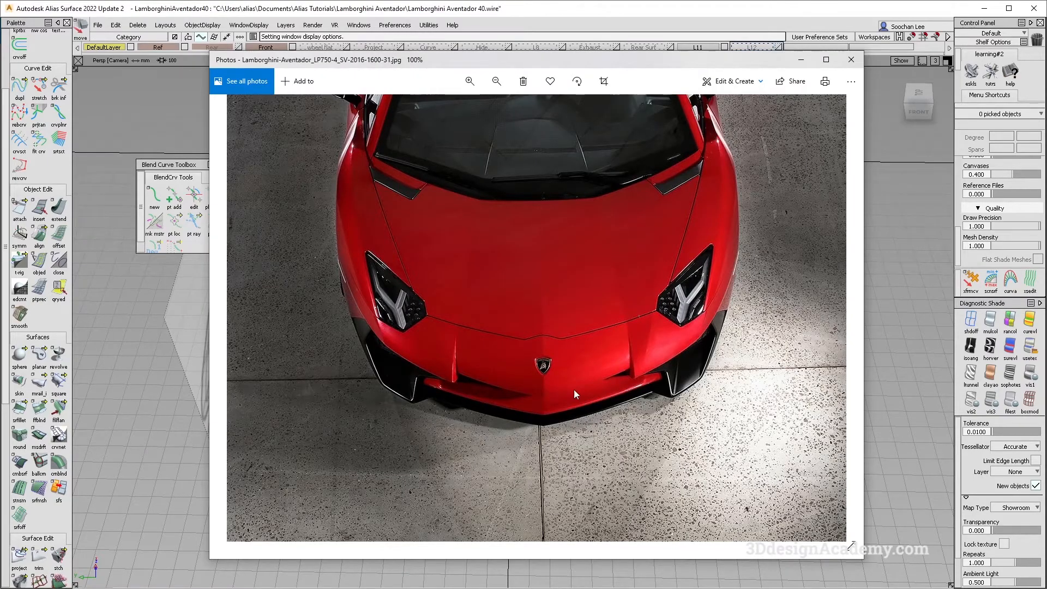
pyautogui.hotkey('alt', 'Tab')
pyautogui.keyDown('ctrl'); pyautogui.keyDown('shift'); pyautogui.moveTo(574, 388); pyautogui.dragTo(532, 362, button='right'); pyautogui.keyUp('shift'); pyautogui.keyUp('ctrl')
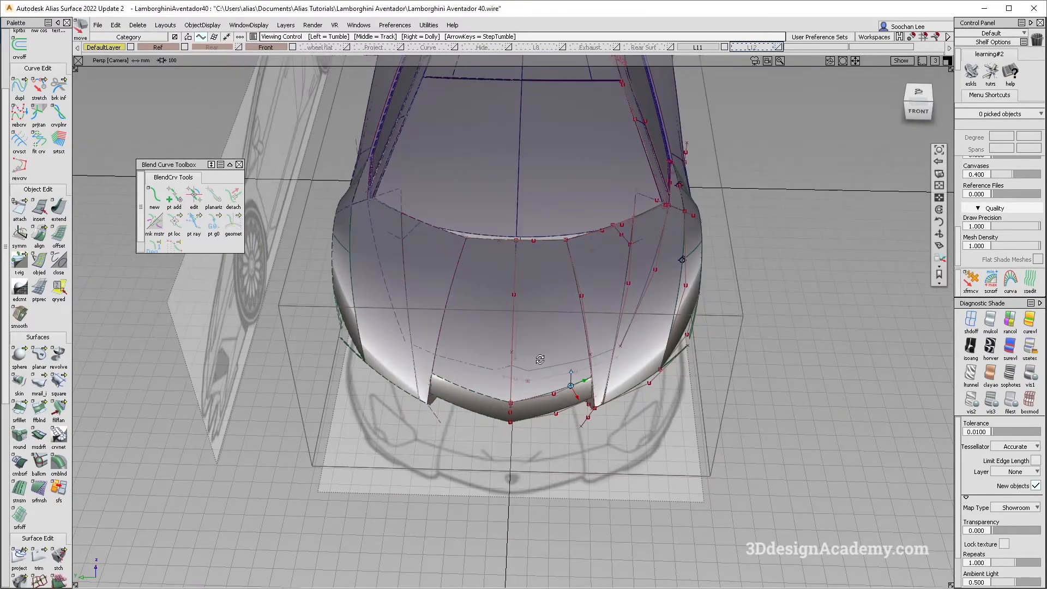
pyautogui.hotkey('alt', 'Tab')
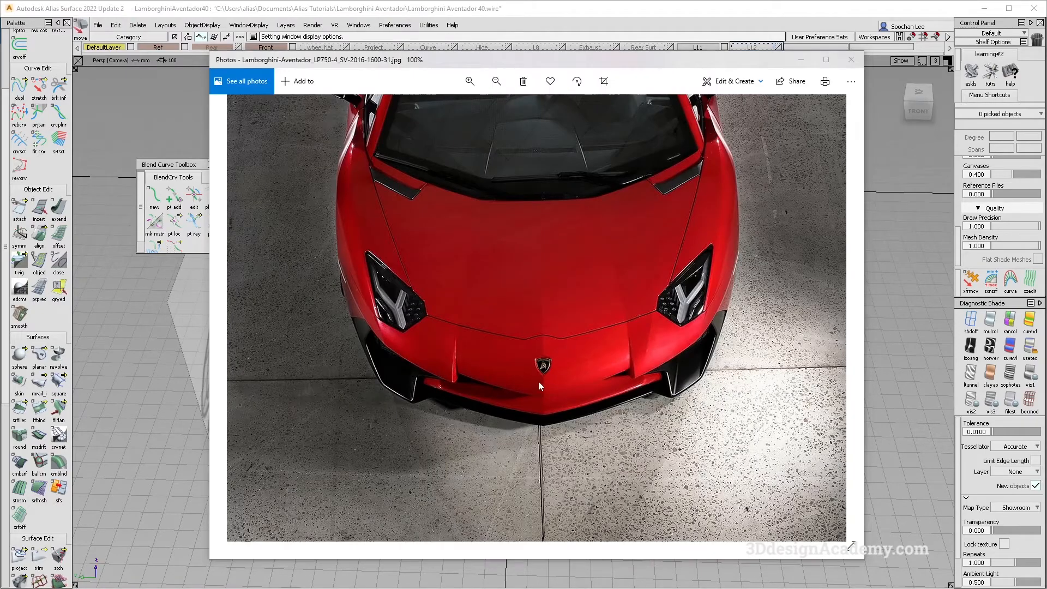
pyautogui.hotkey('alt', 'Tab')
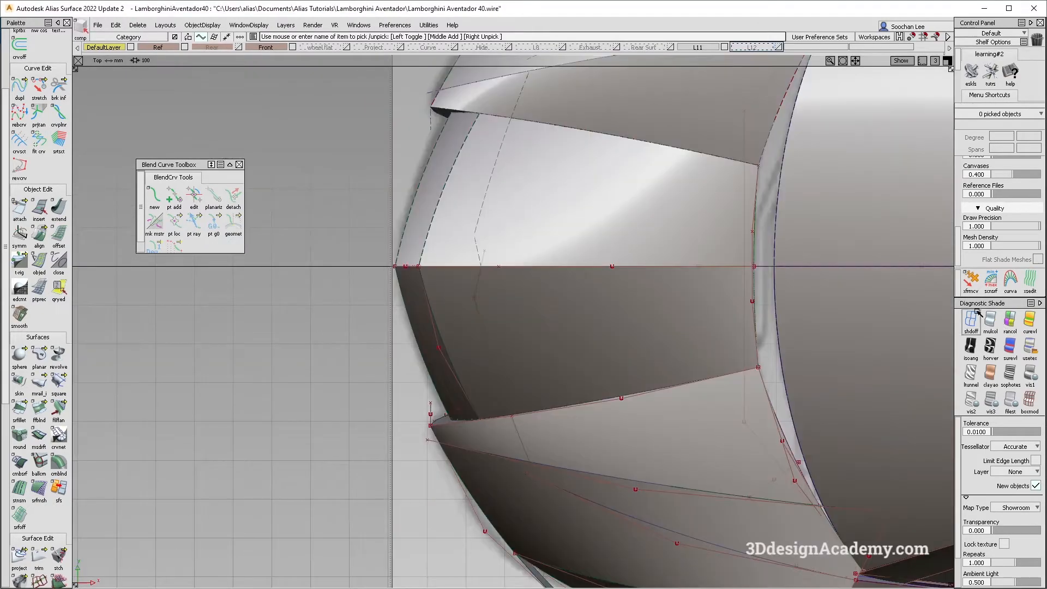
# Step: Turn off diagnostic shading and extend the hood's front shut-line curve at its inner end near the centreline
pyautogui.click(976, 312)
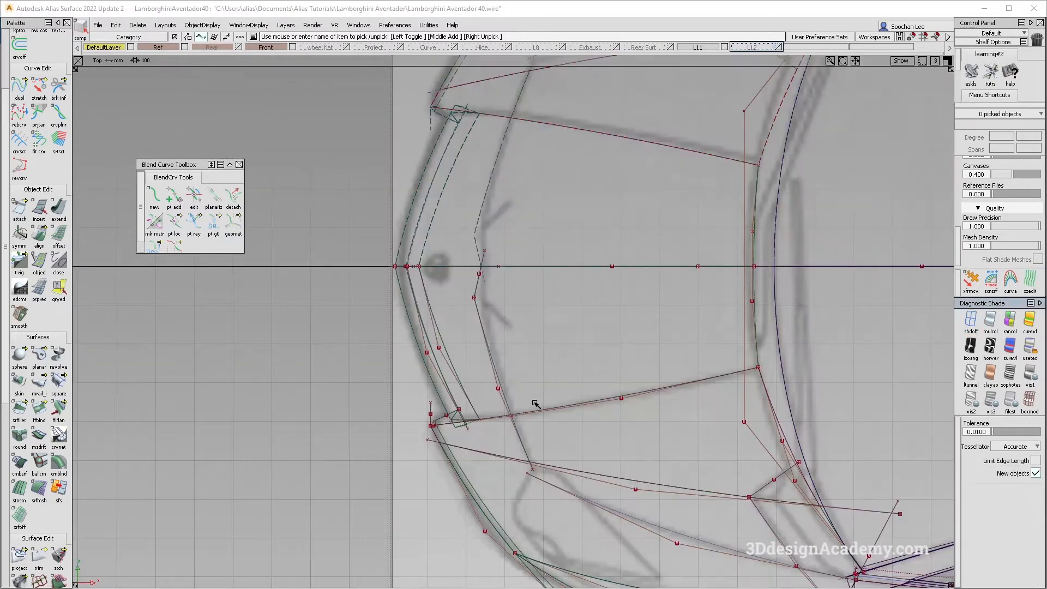
pyautogui.click(500, 398)
pyautogui.keyDown('ctrl'); pyautogui.keyDown('shift'); pyautogui.moveTo(542, 434); pyautogui.dragTo(565, 384, button='middle'); pyautogui.keyUp('shift'); pyautogui.keyUp('ctrl')
pyautogui.moveTo(565, 384); pyautogui.dragTo(567, 379, button='right')
pyautogui.moveTo(571, 378); pyautogui.dragTo(568, 379, button='right')
pyautogui.click(60, 208)
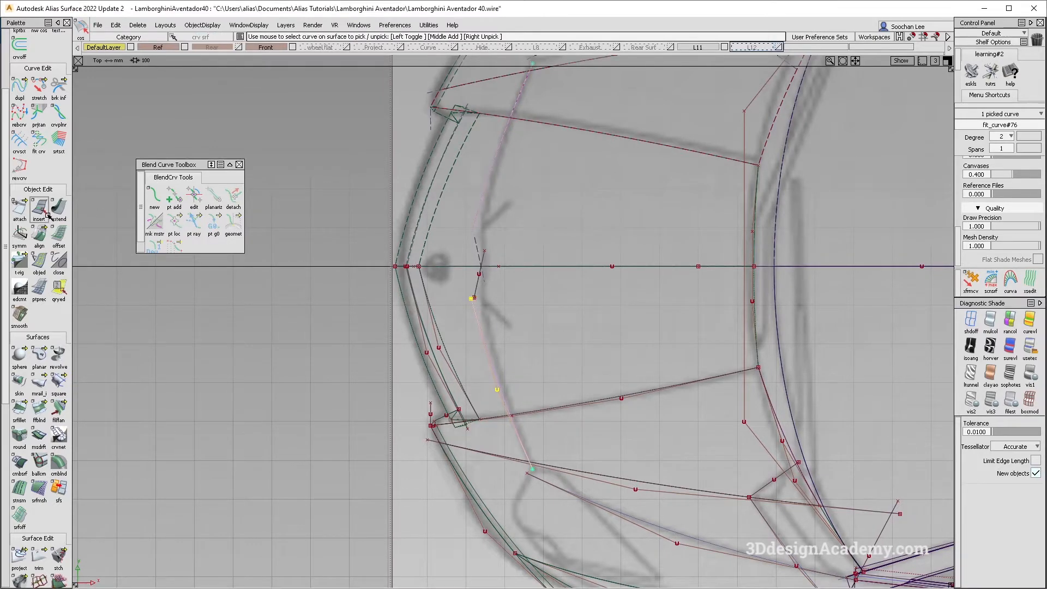
pyautogui.click(476, 311)
pyautogui.click(494, 316)
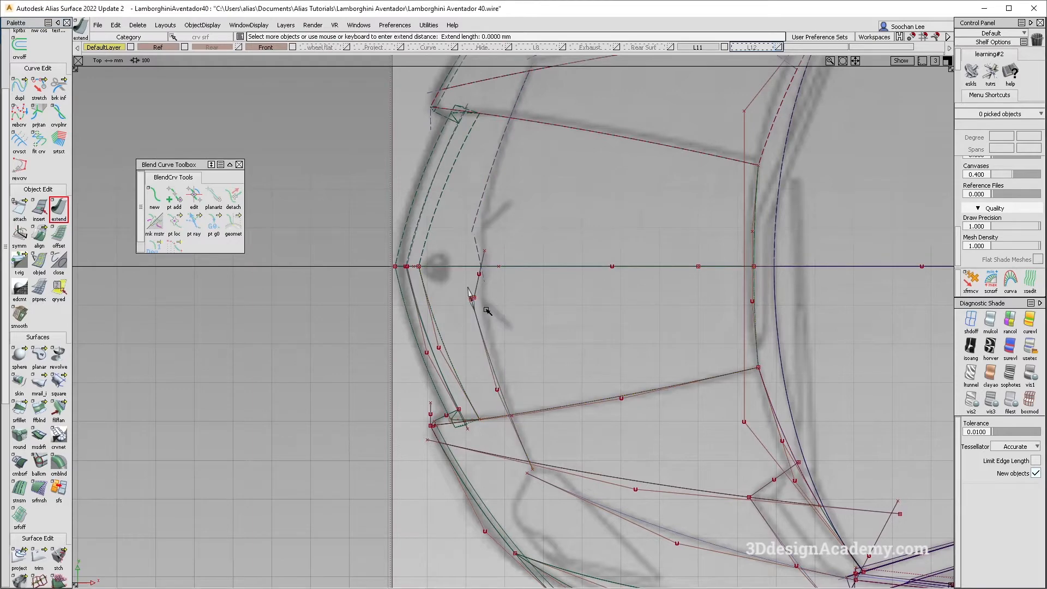
# Step: Reshape the front shut-line curve in the top view by moving its inner end point near the centreline slightly forward
pyautogui.click(39, 112)
pyautogui.click(39, 88)
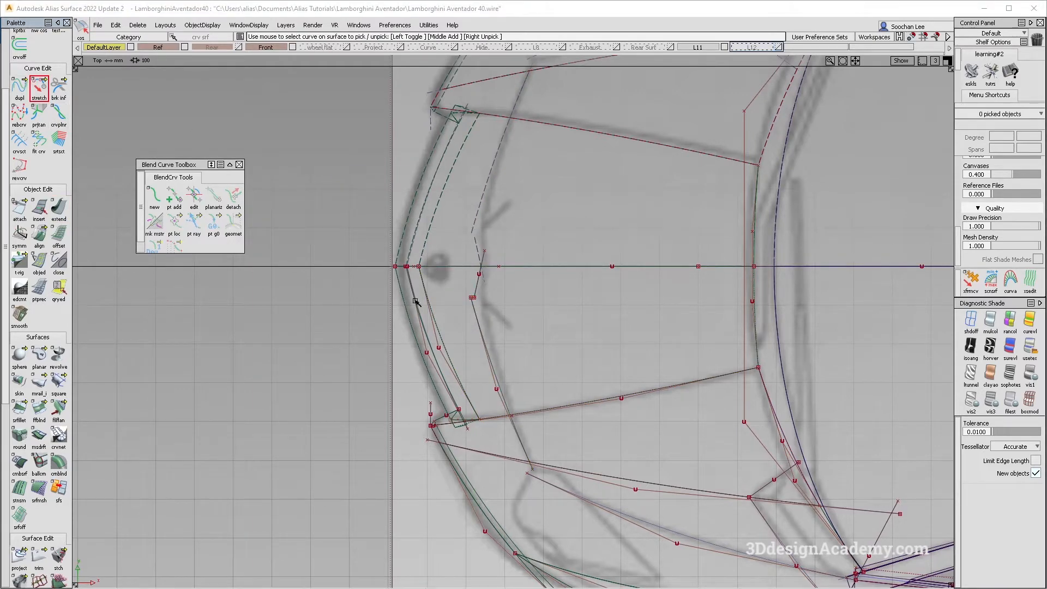
pyautogui.click(472, 309)
pyautogui.moveTo(512, 306)
pyautogui.mouseDown()
pyautogui.moveTo(500, 300)
pyautogui.moveTo(516, 306)
pyautogui.mouseUp()
pyautogui.keyDown('ctrl'); pyautogui.keyDown('shift'); pyautogui.moveTo(471, 274); pyautogui.dragTo(476, 288); pyautogui.keyUp('shift'); pyautogui.keyUp('ctrl')
pyautogui.click(476, 287)
pyautogui.keyDown('ctrl'); pyautogui.keyDown('shift'); pyautogui.moveTo(468, 312); pyautogui.dragTo(466, 291, button='middle'); pyautogui.keyUp('shift'); pyautogui.keyUp('ctrl')
pyautogui.keyDown('ctrl'); pyautogui.middleClick(467, 289); pyautogui.keyUp('ctrl')
# Step: Inspect the adjusted front curve on the shaded model in perspective and check it against the red Aventador reference photo
pyautogui.press('F8')
pyautogui.keyDown('ctrl'); pyautogui.keyDown('shift'); pyautogui.moveTo(703, 425); pyautogui.dragTo(725, 357); pyautogui.keyUp('shift'); pyautogui.keyUp('ctrl')
pyautogui.keyDown('alt'); pyautogui.keyDown('shift'); pyautogui.moveTo(630, 341); pyautogui.dragTo(603, 376); pyautogui.keyUp('shift'); pyautogui.keyUp('alt')
pyautogui.keyDown('alt'); pyautogui.keyDown('shift'); pyautogui.moveTo(591, 377); pyautogui.dragTo(619, 382, button='right'); pyautogui.keyUp('shift'); pyautogui.keyUp('alt')
pyautogui.keyDown('alt'); pyautogui.keyDown('shift'); pyautogui.moveTo(618, 382); pyautogui.dragTo(644, 376); pyautogui.keyUp('shift'); pyautogui.keyUp('alt')
pyautogui.keyDown('ctrl'); pyautogui.keyDown('shift'); pyautogui.moveTo(644, 377); pyautogui.dragTo(676, 399, button='right'); pyautogui.keyUp('shift'); pyautogui.keyUp('ctrl')
pyautogui.hotkey('alt', 'Tab')
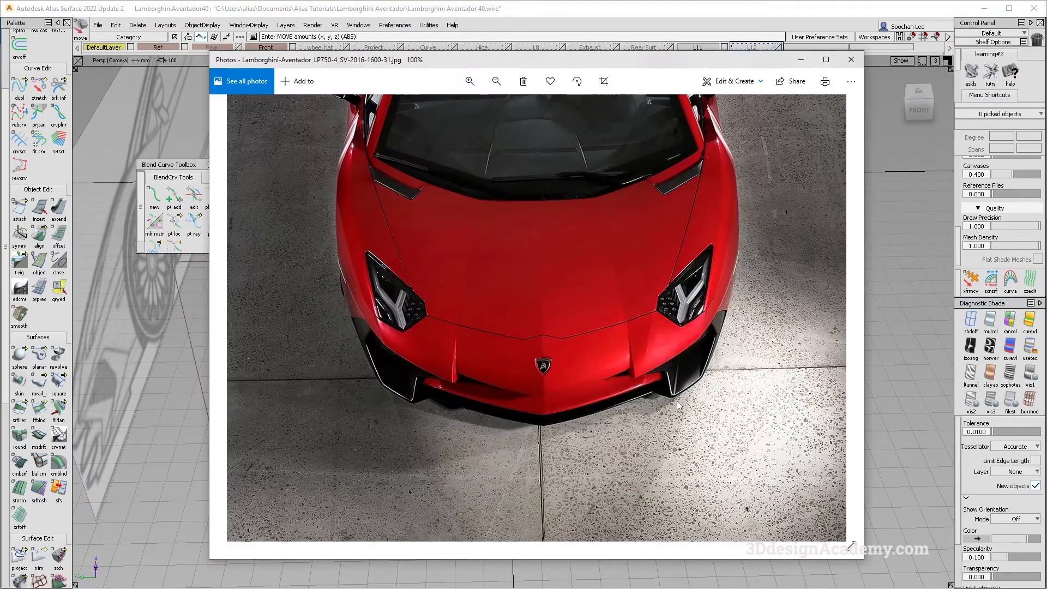
pyautogui.hotkey('alt', 'Tab')
pyautogui.keyDown('alt'); pyautogui.keyDown('shift'); pyautogui.moveTo(678, 404); pyautogui.dragTo(671, 419); pyautogui.keyUp('shift'); pyautogui.keyUp('alt')
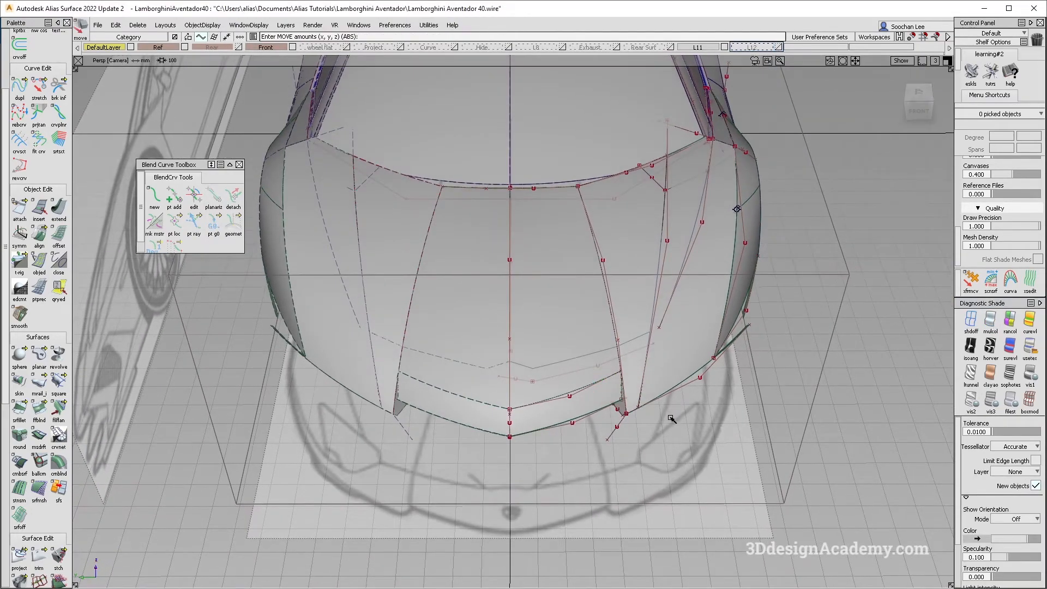
pyautogui.hotkey('alt', 'Tab')
pyautogui.hotkey('alt', 'Tab')
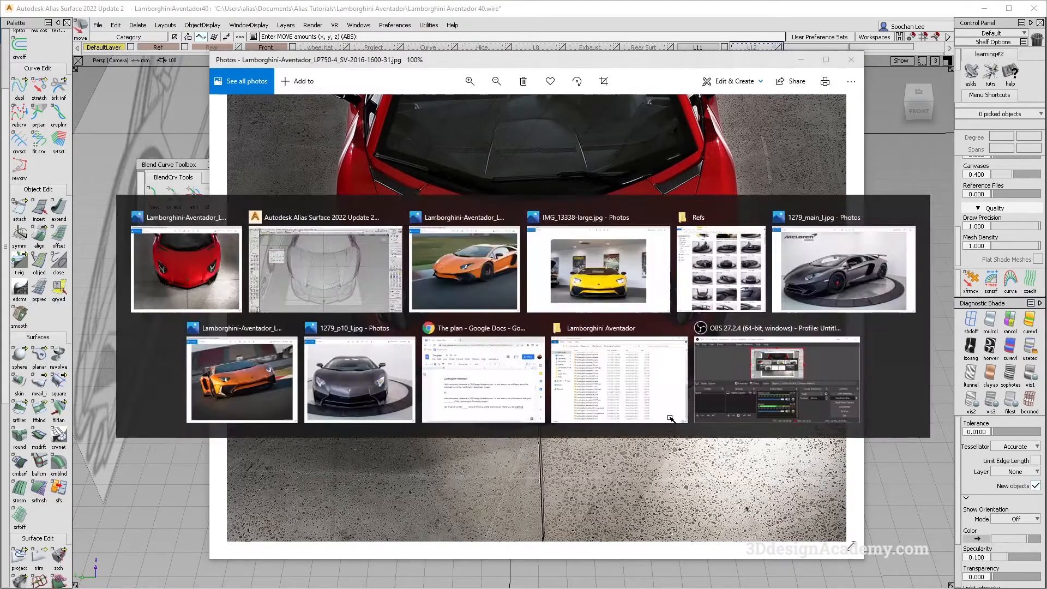
pyautogui.keyDown('alt'); pyautogui.keyDown('shift'); pyautogui.moveTo(663, 409); pyautogui.dragTo(661, 401); pyautogui.keyUp('shift'); pyautogui.keyUp('alt')
pyautogui.hotkey('alt', 'Tab')
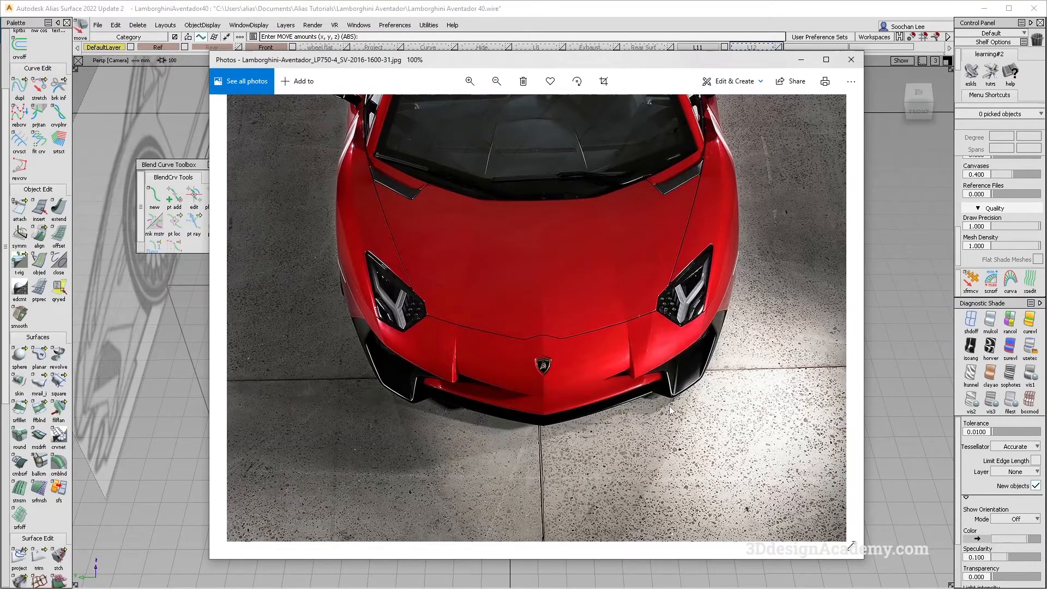
pyautogui.hotkey('alt', 'Tab')
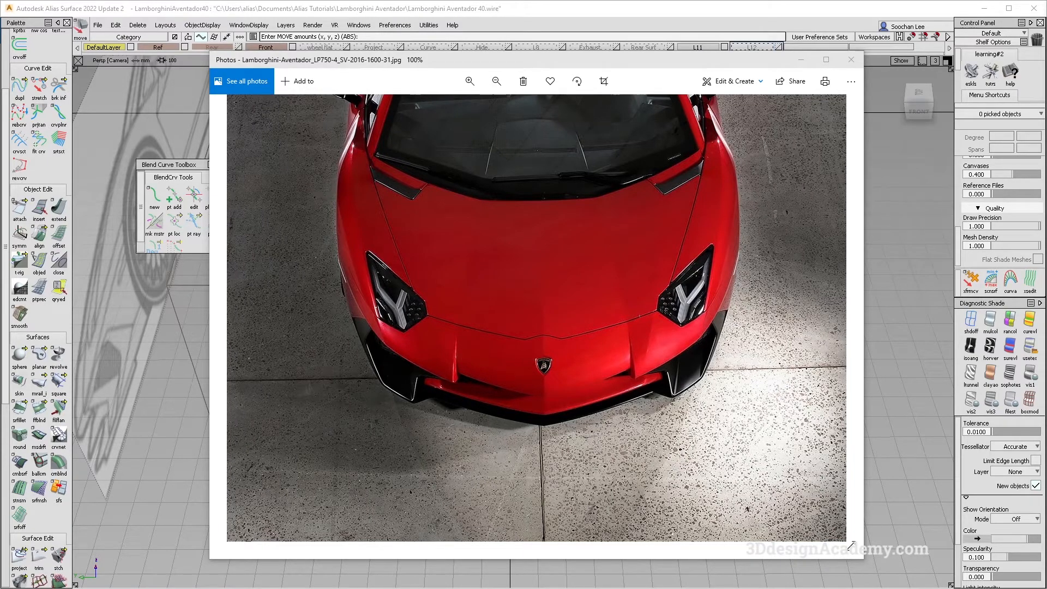
pyautogui.click(626, 445)
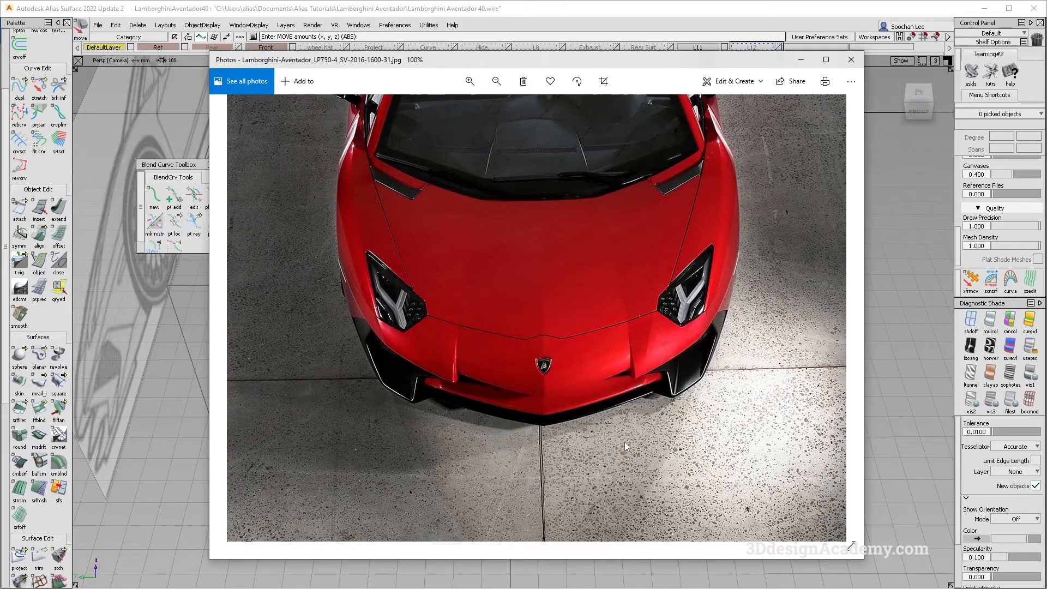
pyautogui.click(879, 373)
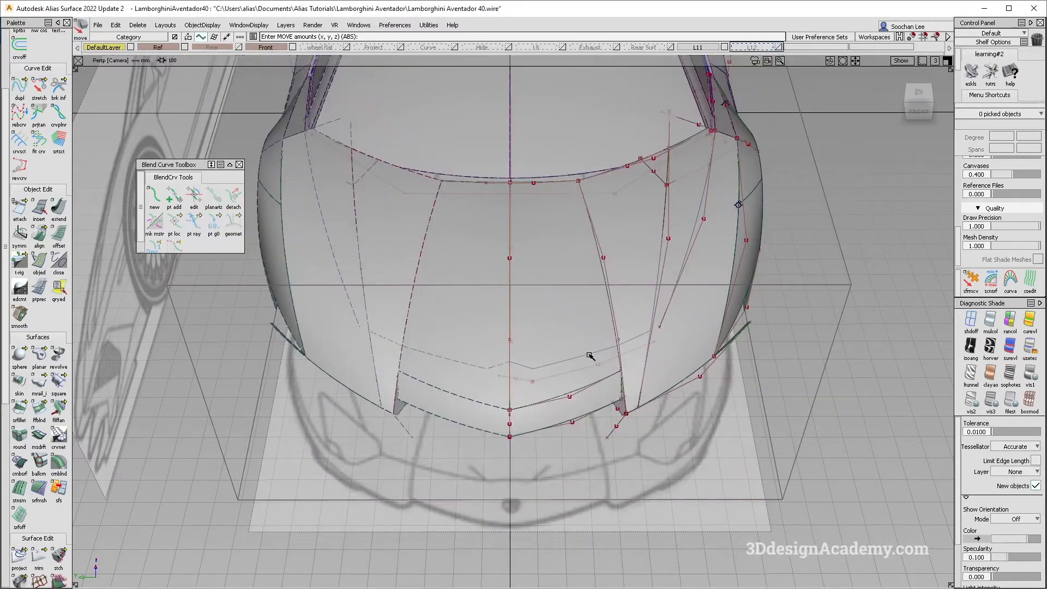
pyautogui.keyDown('alt'); pyautogui.keyDown('shift'); pyautogui.moveTo(649, 330); pyautogui.dragTo(603, 391); pyautogui.keyUp('shift'); pyautogui.keyUp('alt')
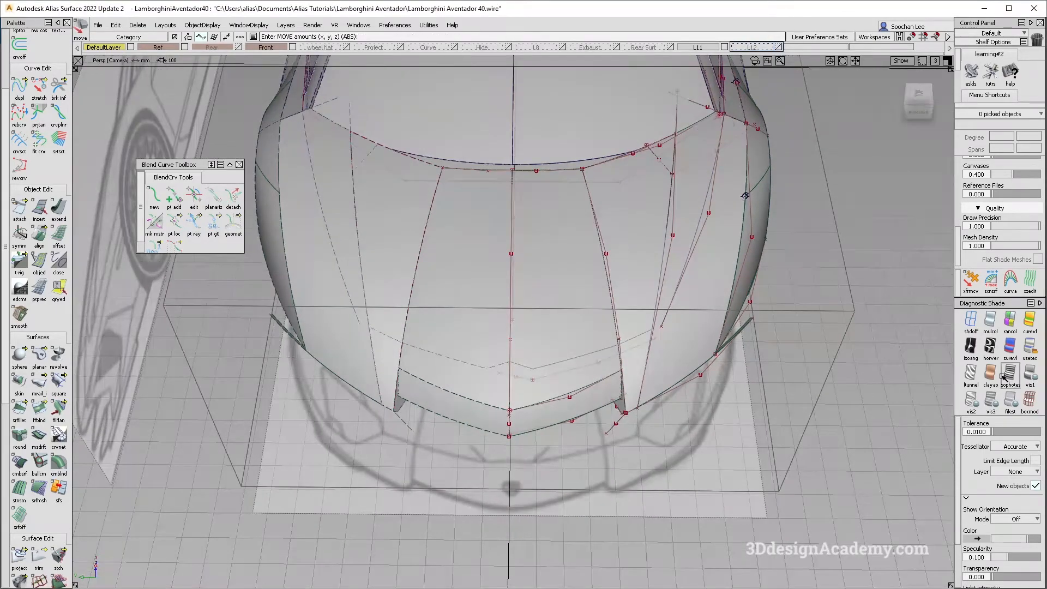
# Step: Examine the unshaded front curve in the top view with Extend active and check the hood shut line in the reference photo
pyautogui.press('F5')
pyautogui.click(970, 324)
pyautogui.keyDown('alt'); pyautogui.keyDown('shift'); pyautogui.moveTo(559, 431); pyautogui.dragTo(561, 424, button='middle'); pyautogui.keyUp('shift'); pyautogui.keyUp('alt')
pyautogui.keyDown('ctrl'); pyautogui.keyDown('shift'); pyautogui.moveTo(544, 418); pyautogui.dragTo(483, 343); pyautogui.keyUp('shift'); pyautogui.keyUp('ctrl')
pyautogui.keyDown('ctrl'); pyautogui.keyDown('shift'); pyautogui.moveTo(545, 498); pyautogui.dragTo(460, 324); pyautogui.keyUp('shift'); pyautogui.keyUp('ctrl')
pyautogui.doubleClick(58, 207)
pyautogui.click(590, 364)
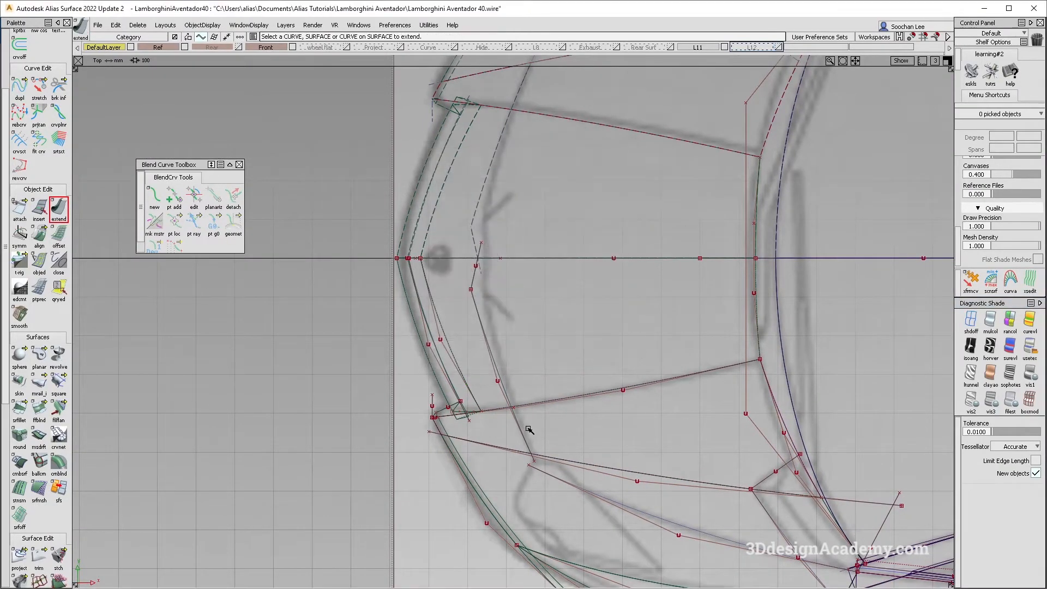
pyautogui.hotkey('alt', 'Tab')
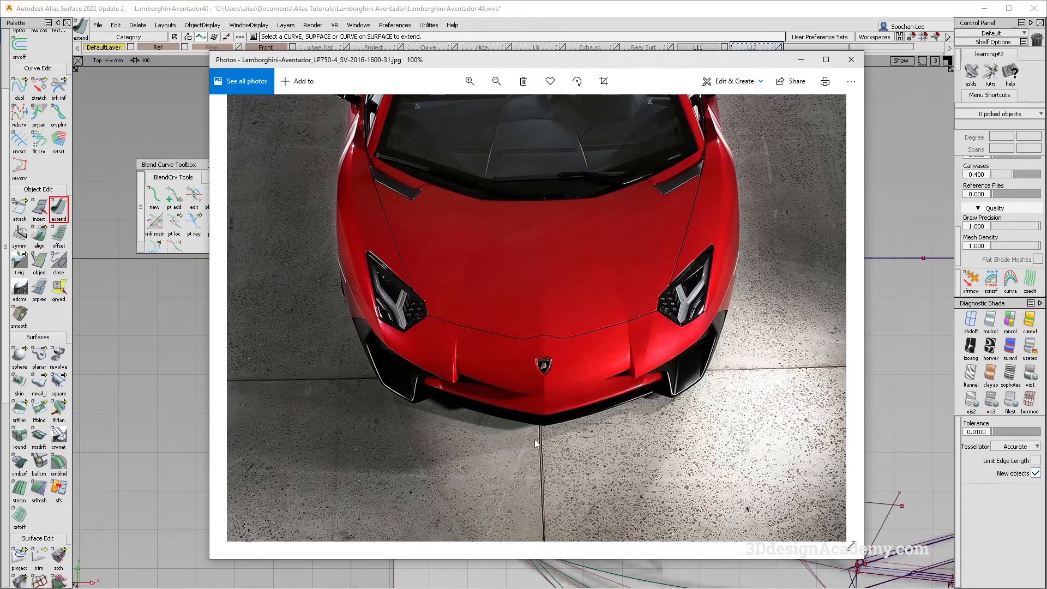
pyautogui.hotkey('alt', 'Tab')
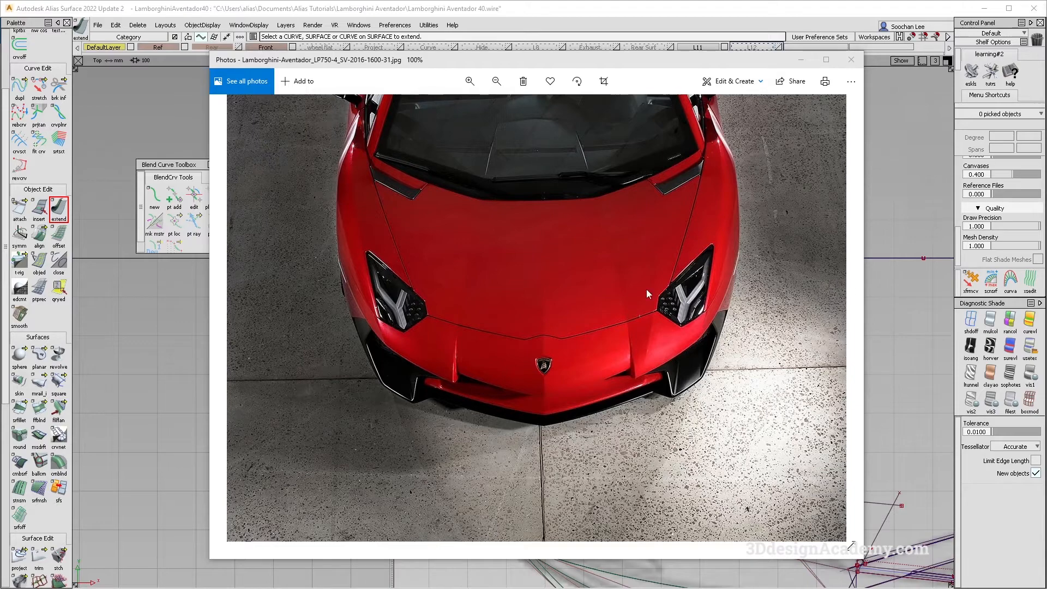
# Step: Turn on multi-colour shading and examine the hood's front edge and nose surfaces from several angles in perspective
pyautogui.click(658, 581)
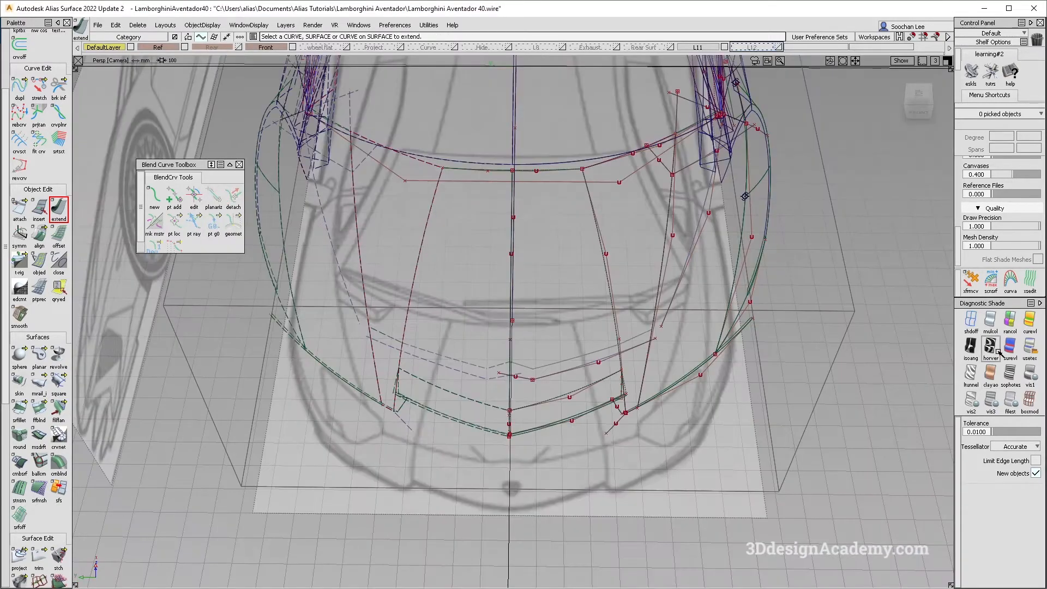
pyautogui.click(991, 320)
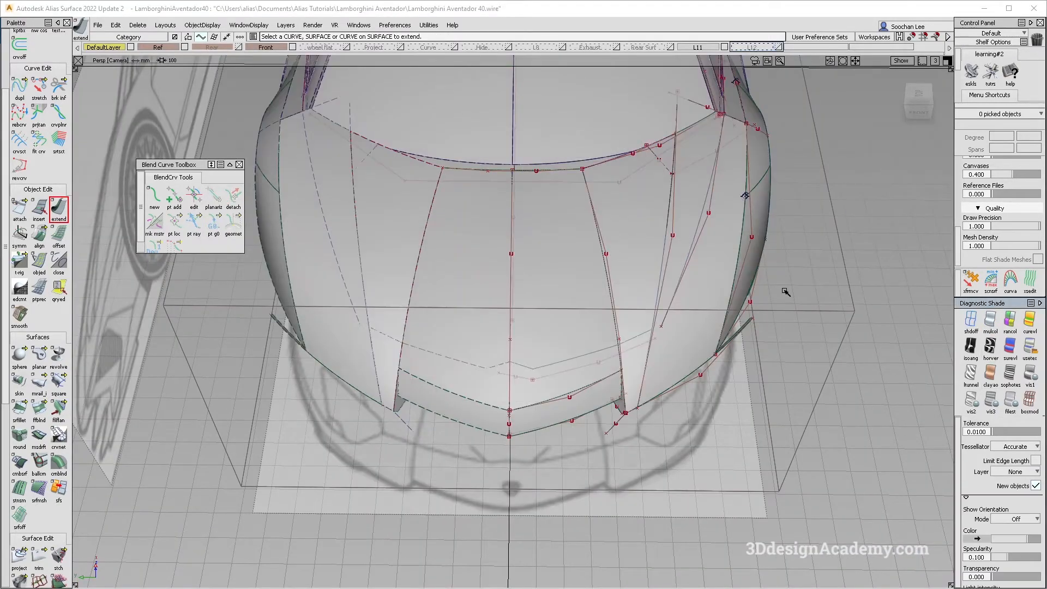
pyautogui.keyDown('alt'); pyautogui.keyDown('shift'); pyautogui.moveTo(579, 350); pyautogui.dragTo(549, 365); pyautogui.keyUp('shift'); pyautogui.keyUp('alt')
pyautogui.keyDown('alt'); pyautogui.keyDown('shift'); pyautogui.moveTo(549, 364); pyautogui.dragTo(554, 357, button='right'); pyautogui.keyUp('shift'); pyautogui.keyUp('alt')
pyautogui.keyDown('alt'); pyautogui.keyDown('shift'); pyautogui.moveTo(554, 357); pyautogui.dragTo(578, 379); pyautogui.keyUp('shift'); pyautogui.keyUp('alt')
pyautogui.keyDown('alt'); pyautogui.keyDown('shift'); pyautogui.moveTo(533, 414); pyautogui.dragTo(565, 390, button='right'); pyautogui.keyUp('shift'); pyautogui.keyUp('alt')
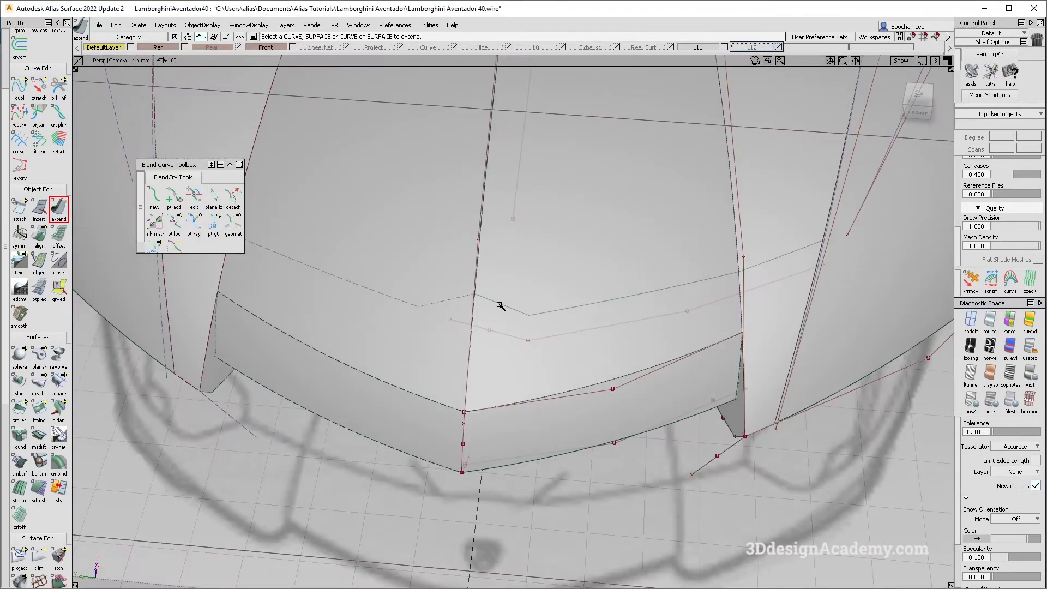
pyautogui.moveTo(608, 344)
pyautogui.keyDown('alt'); pyautogui.keyDown('shift'); pyautogui.mouseDown(button='right')
pyautogui.moveTo(584, 348)
pyautogui.moveTo(602, 348)
pyautogui.mouseUp(button='right'); pyautogui.keyUp('shift'); pyautogui.keyUp('alt')
pyautogui.keyDown('alt'); pyautogui.keyDown('shift'); pyautogui.click(575, 359); pyautogui.keyUp('shift'); pyautogui.keyUp('alt')
pyautogui.keyDown('alt'); pyautogui.keyDown('shift'); pyautogui.moveTo(603, 347); pyautogui.dragTo(492, 370); pyautogui.keyUp('shift'); pyautogui.keyUp('alt')
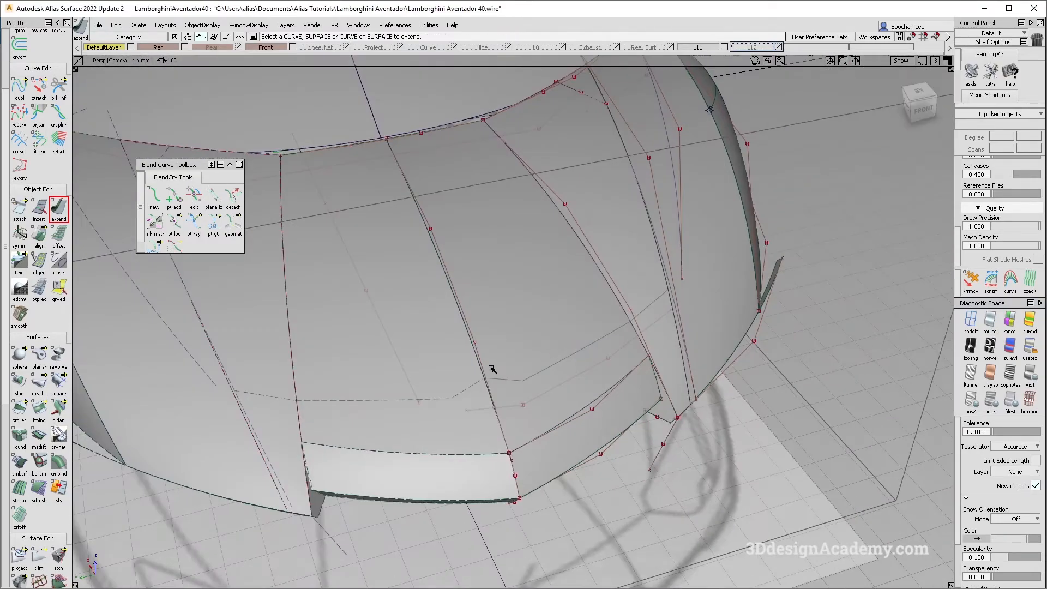
pyautogui.keyDown('alt'); pyautogui.keyDown('shift'); pyautogui.moveTo(620, 322); pyautogui.dragTo(554, 402); pyautogui.keyUp('shift'); pyautogui.keyUp('alt')
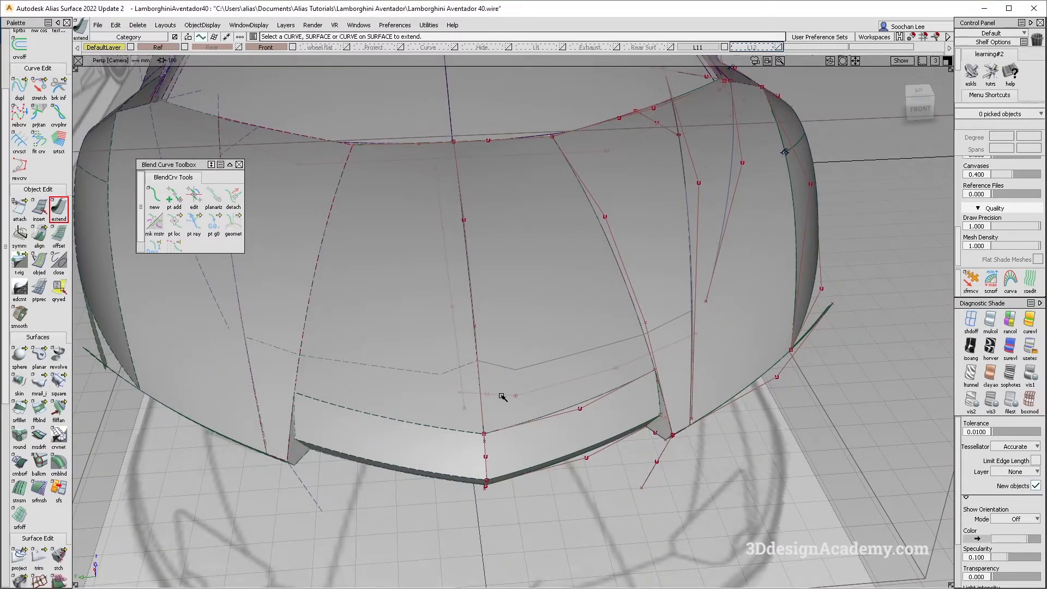
pyautogui.keyDown('alt'); pyautogui.keyDown('shift'); pyautogui.moveTo(646, 388); pyautogui.dragTo(580, 478); pyautogui.keyUp('shift'); pyautogui.keyUp('alt')
# Step: Create a Chord surface fillet between the hood and front face, with G2 Curvature section and chordal length 50
pyautogui.doubleClick(20, 410)
pyautogui.click(216, 111)
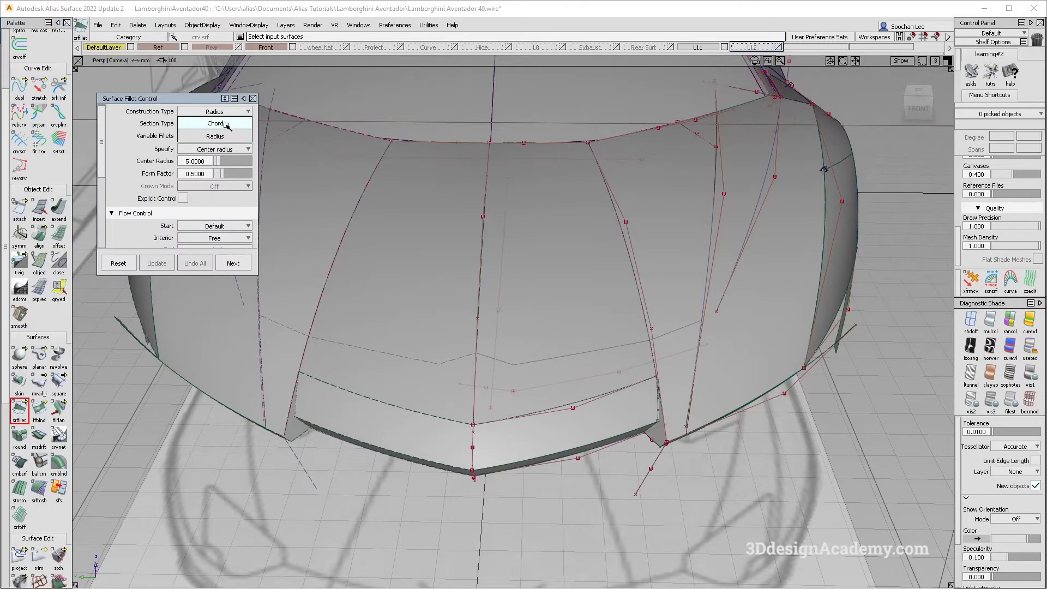
pyautogui.click(216, 124)
pyautogui.click(216, 124)
pyautogui.click(233, 173)
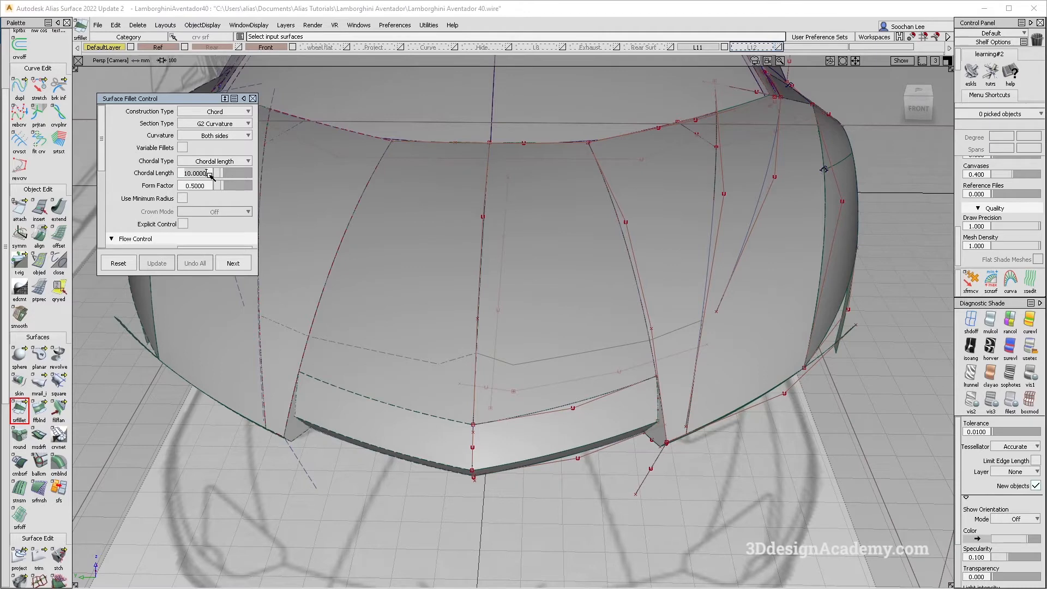
pyautogui.write('50')
pyautogui.press('Return')
pyautogui.keyDown('alt'); pyautogui.keyDown('shift'); pyautogui.moveTo(531, 424); pyautogui.dragTo(636, 352); pyautogui.keyUp('shift'); pyautogui.keyUp('alt')
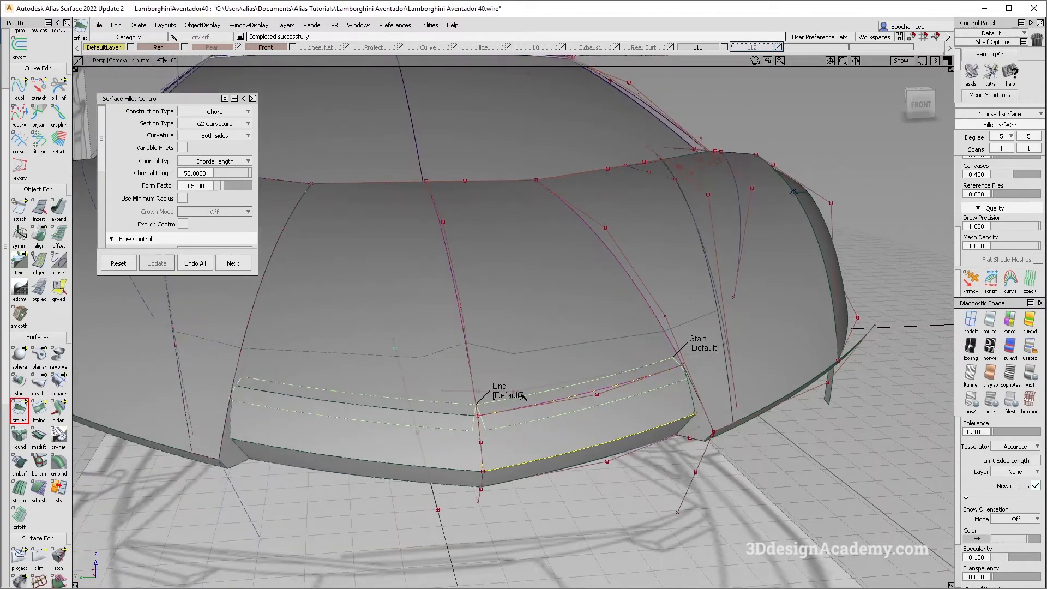
# Step: Set the chordal length of the fillet between the hood and front face to 100
pyautogui.click(519, 395)
pyautogui.press('space')
pyautogui.keyDown('alt'); pyautogui.keyDown('shift'); pyautogui.moveTo(519, 399); pyautogui.dragTo(482, 412); pyautogui.keyUp('shift'); pyautogui.keyUp('alt')
pyautogui.click(719, 342)
pyautogui.press('space')
pyautogui.keyDown('alt'); pyautogui.keyDown('shift'); pyautogui.moveTo(617, 409); pyautogui.dragTo(662, 409); pyautogui.keyUp('shift'); pyautogui.keyUp('alt')
pyautogui.keyDown('alt'); pyautogui.keyDown('shift'); pyautogui.moveTo(653, 379); pyautogui.dragTo(691, 371, button='right'); pyautogui.keyUp('shift'); pyautogui.keyUp('alt')
pyautogui.keyDown('alt'); pyautogui.keyDown('shift'); pyautogui.moveTo(691, 371); pyautogui.dragTo(571, 390); pyautogui.keyUp('shift'); pyautogui.keyUp('alt')
pyautogui.moveTo(563, 392)
pyautogui.keyDown('alt'); pyautogui.keyDown('shift'); pyautogui.mouseDown(button='right')
pyautogui.moveTo(548, 394)
pyautogui.moveTo(567, 393)
pyautogui.mouseUp(button='right'); pyautogui.keyUp('shift'); pyautogui.keyUp('alt')
pyautogui.keyDown('alt'); pyautogui.keyDown('shift'); pyautogui.moveTo(567, 393); pyautogui.dragTo(568, 404); pyautogui.keyUp('shift'); pyautogui.keyUp('alt')
pyautogui.moveTo(209, 174); pyautogui.dragTo(145, 176)
pyautogui.write('100')
pyautogui.press('Return')
# Step: Examine the filleted nose in showroom and multi-colour shading with the model lines hidden, and compare it with the red Aventador reference photo
pyautogui.keyDown('alt'); pyautogui.keyDown('shift'); pyautogui.moveTo(535, 300); pyautogui.dragTo(610, 382); pyautogui.keyUp('shift'); pyautogui.keyUp('alt')
pyautogui.click(1029, 374)
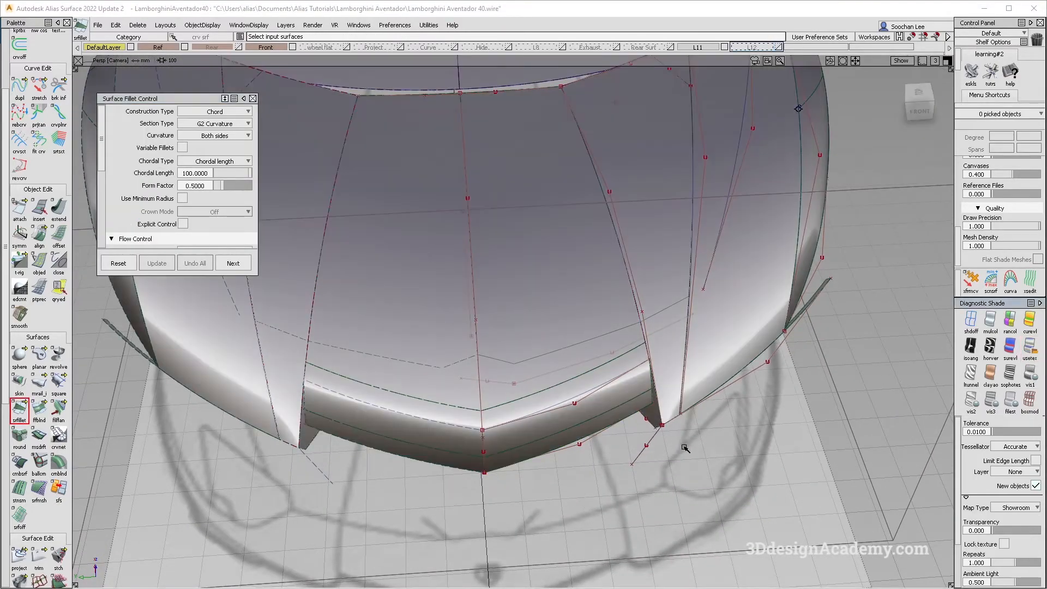
pyautogui.click(990, 321)
pyautogui.keyDown('ctrl'); pyautogui.keyDown('shift'); pyautogui.moveTo(432, 371); pyautogui.dragTo(432, 404, button='right'); pyautogui.keyUp('shift'); pyautogui.keyUp('ctrl')
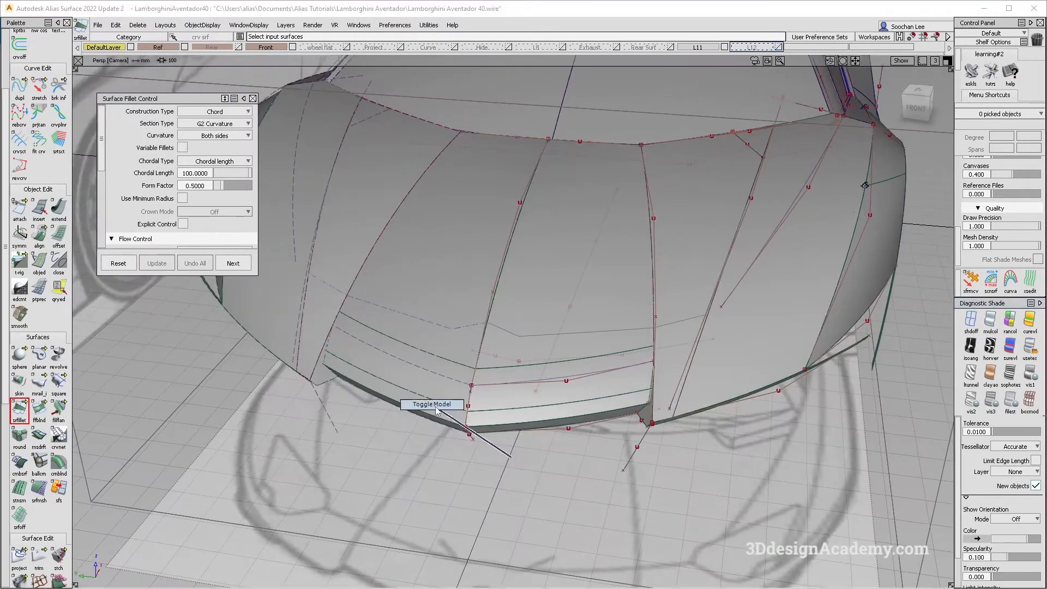
pyautogui.keyDown('alt'); pyautogui.keyDown('shift'); pyautogui.moveTo(437, 406); pyautogui.dragTo(511, 420); pyautogui.keyUp('shift'); pyautogui.keyUp('alt')
pyautogui.hotkey('alt', 'Tab')
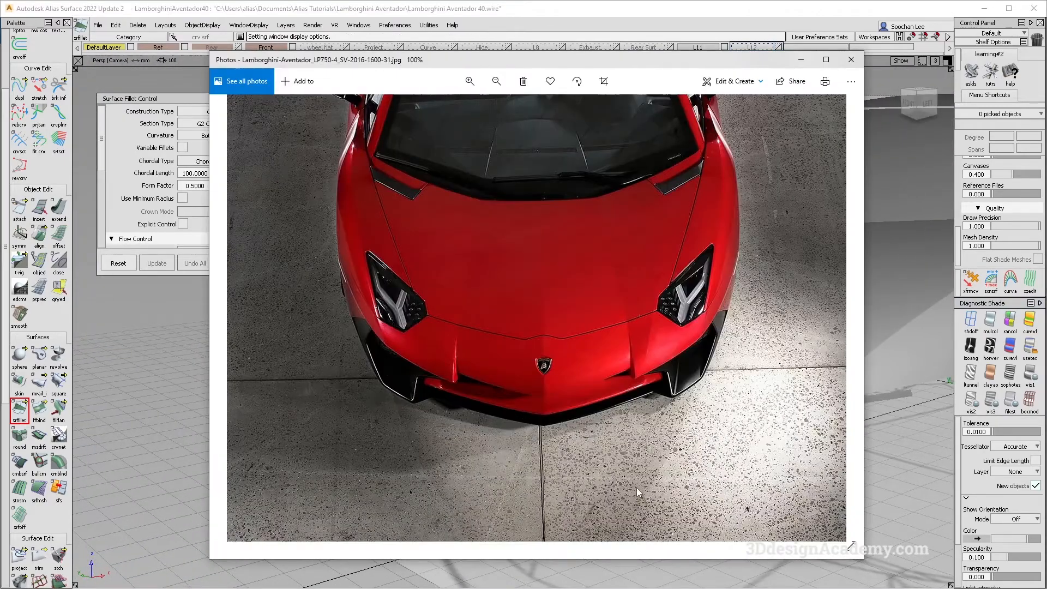
pyautogui.hotkey('alt', 'Tab')
# Step: Reopen the hood-to-front-face fillet for editing and try a chordal length of 150
pyautogui.keyDown('alt'); pyautogui.keyDown('shift'); pyautogui.moveTo(638, 425); pyautogui.dragTo(573, 384); pyautogui.keyUp('shift'); pyautogui.keyUp('alt')
pyautogui.hotkey('ctrl', 'q')
pyautogui.click(509, 369)
pyautogui.moveTo(210, 172); pyautogui.dragTo(67, 171)
pyautogui.write('150')
pyautogui.press('Return')
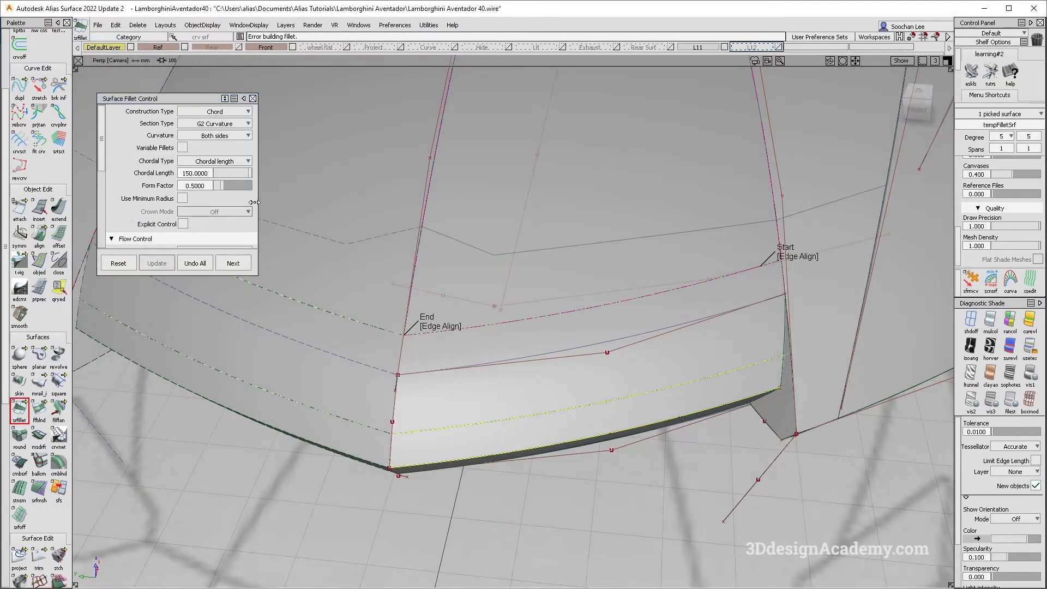
# Step: Set the chordal length of the nose fillet to 140
pyautogui.moveTo(217, 173); pyautogui.dragTo(63, 174)
pyautogui.write('1')
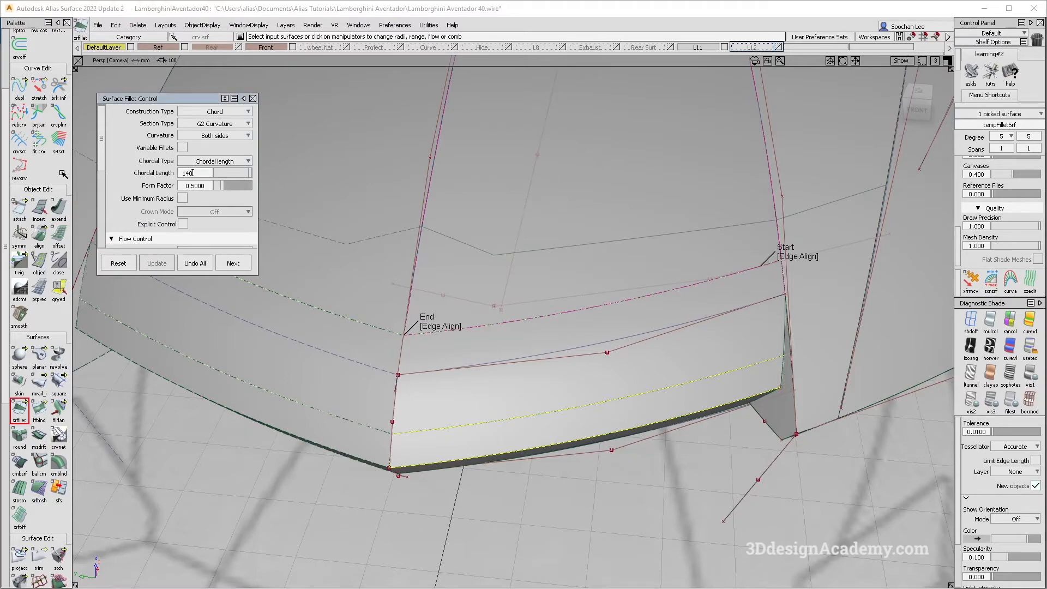
pyautogui.write('40')
pyautogui.press('Return')
pyautogui.keyDown('alt'); pyautogui.keyDown('shift'); pyautogui.moveTo(589, 413); pyautogui.dragTo(663, 374); pyautogui.keyUp('shift'); pyautogui.keyUp('alt')
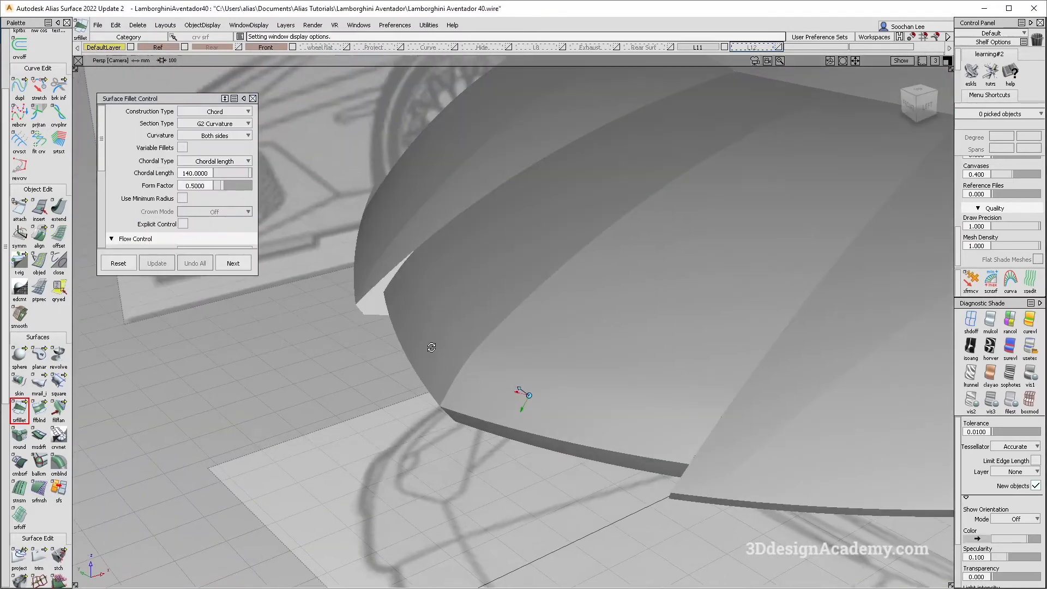
# Step: Examine the chord fillet surface, its CV layout and its end beside the headlight gap from the front and side
pyautogui.keyDown('alt'); pyautogui.keyDown('shift'); pyautogui.moveTo(432, 351); pyautogui.dragTo(436, 309); pyautogui.keyUp('shift'); pyautogui.keyUp('alt')
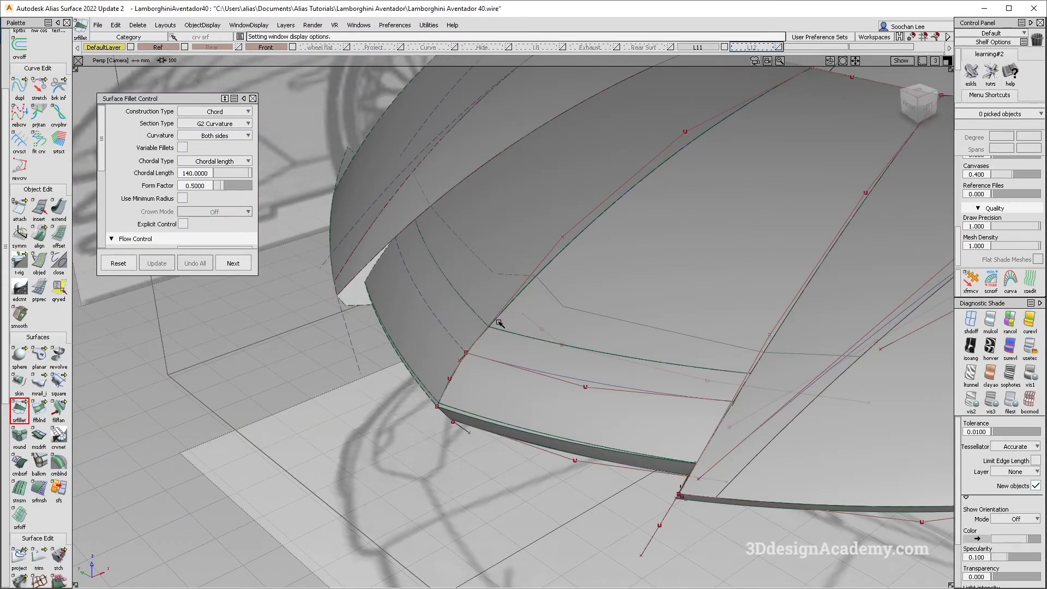
pyautogui.keyDown('alt'); pyautogui.keyDown('shift'); pyautogui.moveTo(525, 328); pyautogui.dragTo(611, 334); pyautogui.keyUp('shift'); pyautogui.keyUp('alt')
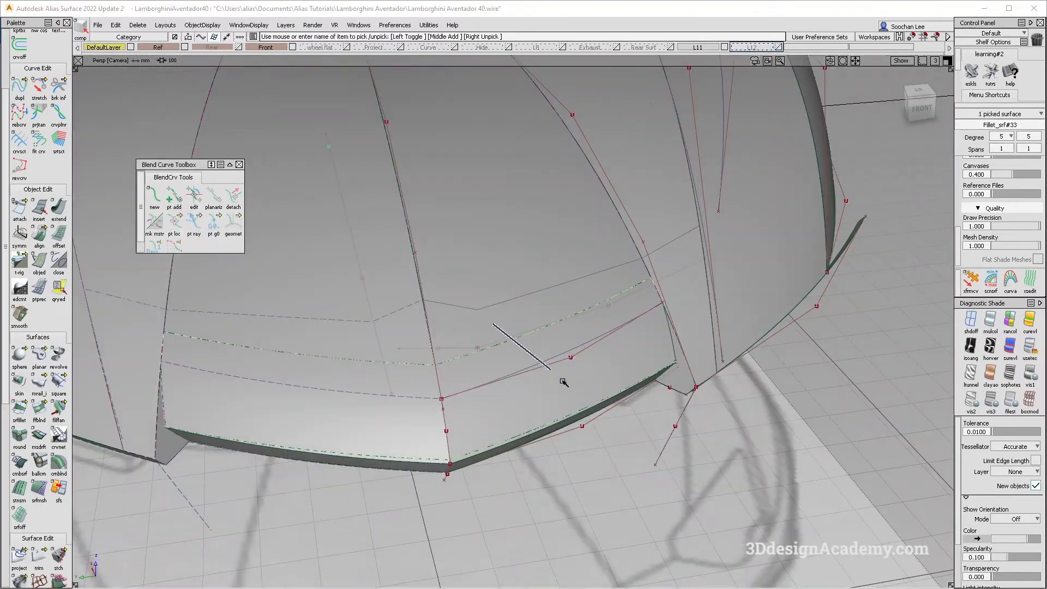
pyautogui.keyDown('alt'); pyautogui.keyDown('shift'); pyautogui.moveTo(563, 374); pyautogui.dragTo(492, 356); pyautogui.keyUp('shift'); pyautogui.keyUp('alt')
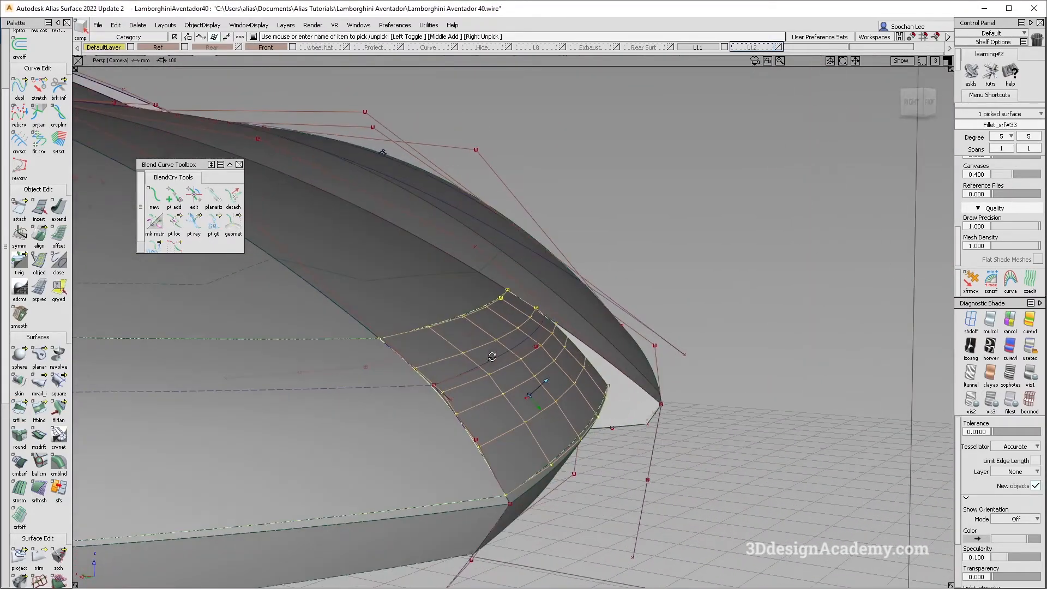
pyautogui.keyDown('alt'); pyautogui.keyDown('shift'); pyautogui.moveTo(533, 390); pyautogui.dragTo(432, 394); pyautogui.keyUp('shift'); pyautogui.keyUp('alt')
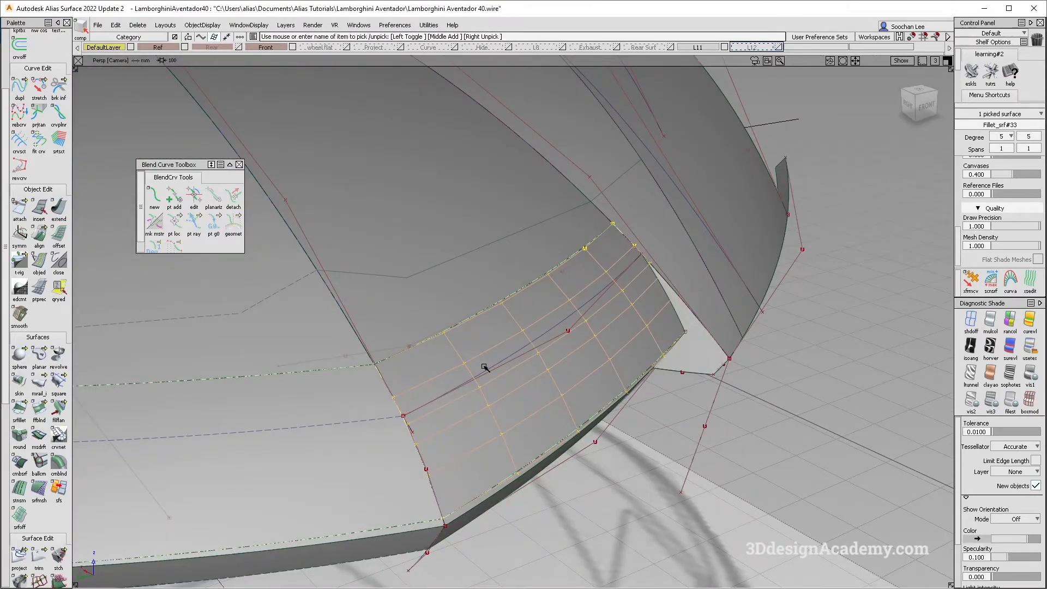
pyautogui.keyDown('alt'); pyautogui.keyDown('shift'); pyautogui.moveTo(553, 338); pyautogui.dragTo(623, 298); pyautogui.keyUp('shift'); pyautogui.keyUp('alt')
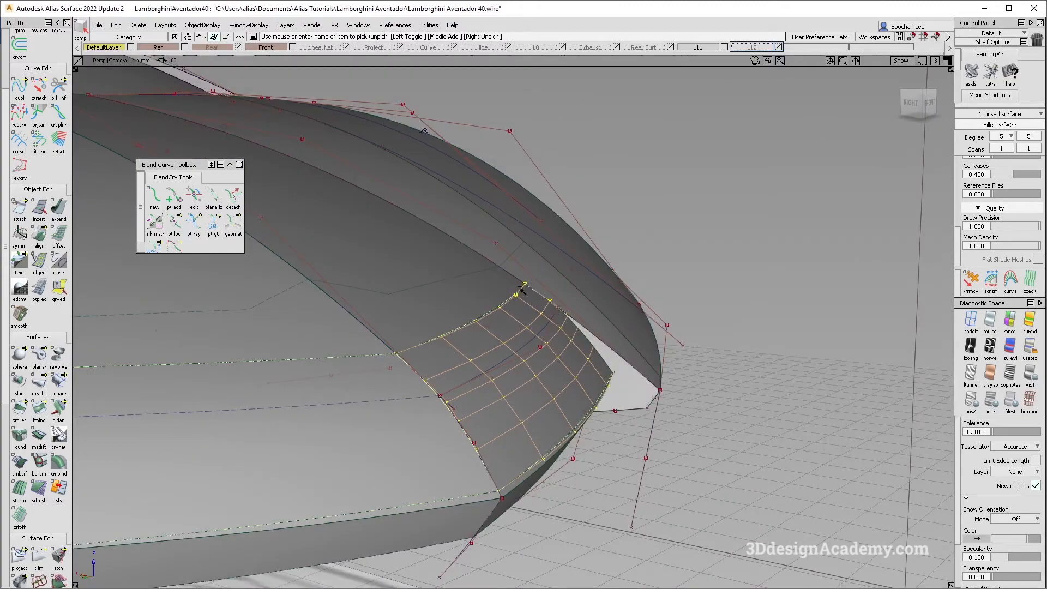
pyautogui.keyDown('alt'); pyautogui.keyDown('shift'); pyautogui.moveTo(566, 406); pyautogui.dragTo(682, 348); pyautogui.keyUp('shift'); pyautogui.keyUp('alt')
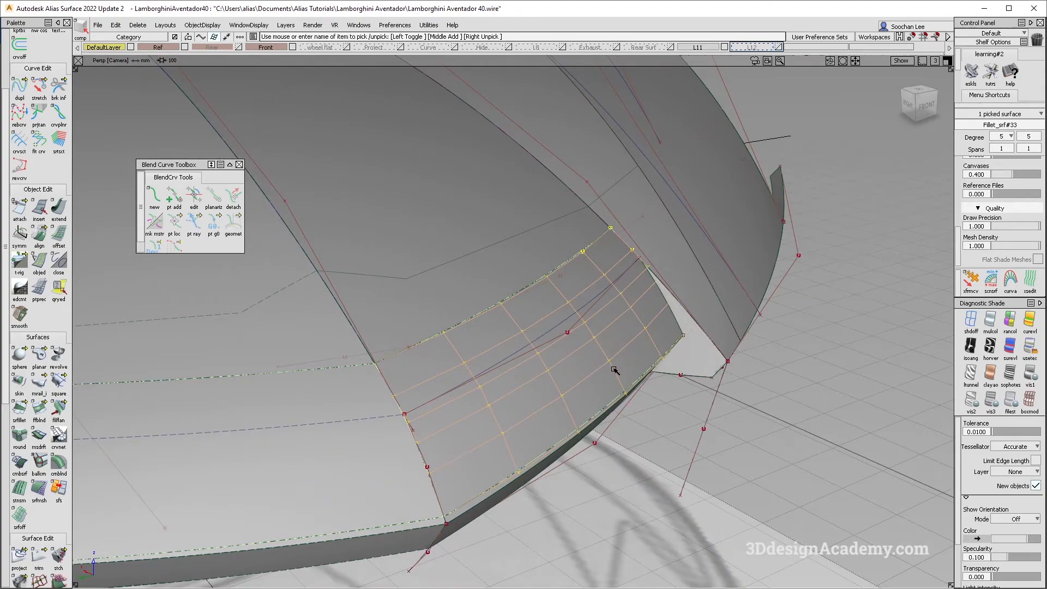
pyautogui.keyDown('alt'); pyautogui.keyDown('shift'); pyautogui.moveTo(633, 399); pyautogui.dragTo(580, 414); pyautogui.keyUp('shift'); pyautogui.keyUp('alt')
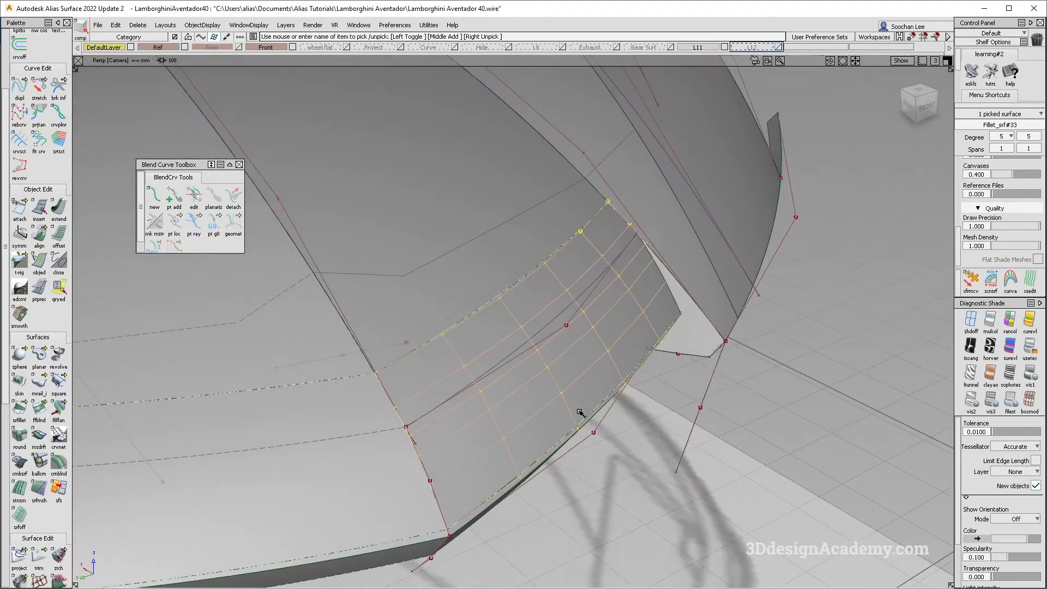
# Step: Undo the chord fillet and hide the fitted curve along the edge between the hood and front face
pyautogui.press('q')
pyautogui.click(202, 262)
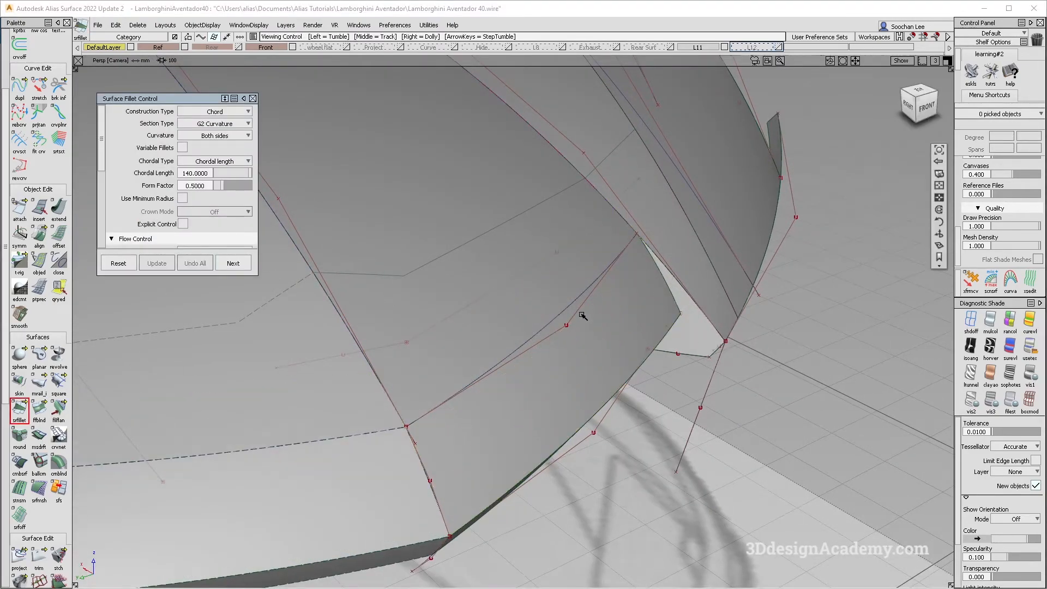
pyautogui.keyDown('alt'); pyautogui.keyDown('shift'); pyautogui.moveTo(589, 316); pyautogui.dragTo(428, 430); pyautogui.keyUp('shift'); pyautogui.keyUp('alt')
pyautogui.moveTo(59, 414); pyautogui.dragTo(118, 418)
pyautogui.keyDown('alt'); pyautogui.keyDown('shift'); pyautogui.moveTo(645, 353); pyautogui.dragTo(639, 338); pyautogui.keyUp('shift'); pyautogui.keyUp('alt')
pyautogui.keyDown('ctrl'); pyautogui.keyDown('shift'); pyautogui.moveTo(654, 284); pyautogui.dragTo(678, 314); pyautogui.keyUp('shift'); pyautogui.keyUp('ctrl')
pyautogui.click(676, 317)
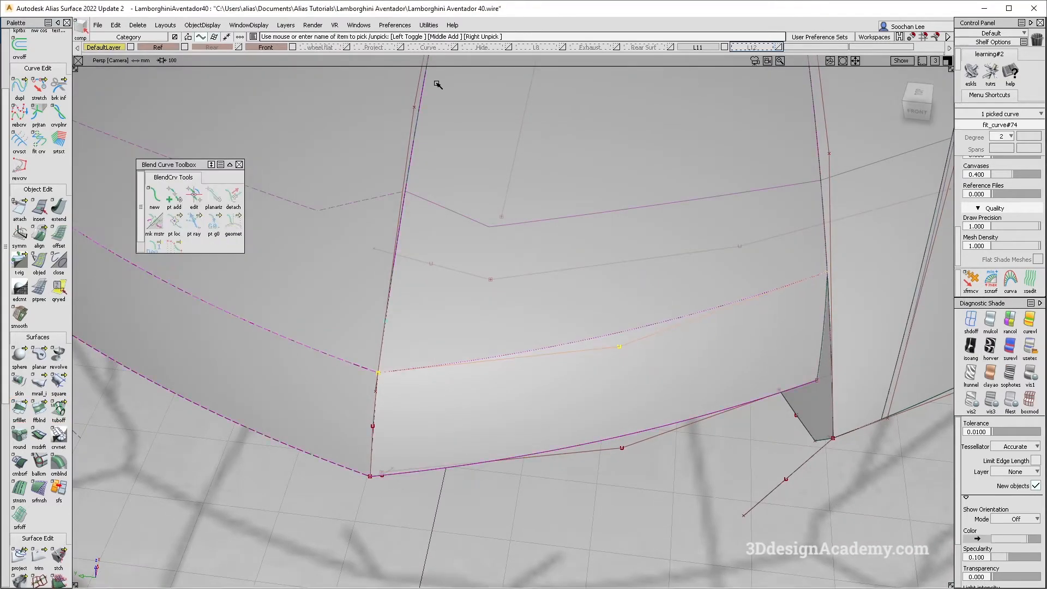
pyautogui.click(207, 25)
pyautogui.click(217, 66)
# Step: Create tubular offset curves on the hood and front face along their shared edge with a radius of 80 mm
pyautogui.click(59, 409)
pyautogui.click(649, 327)
pyautogui.keyDown('alt'); pyautogui.keyDown('shift'); pyautogui.moveTo(647, 338); pyautogui.dragTo(658, 339); pyautogui.keyUp('shift'); pyautogui.keyUp('alt')
pyautogui.click(387, 393)
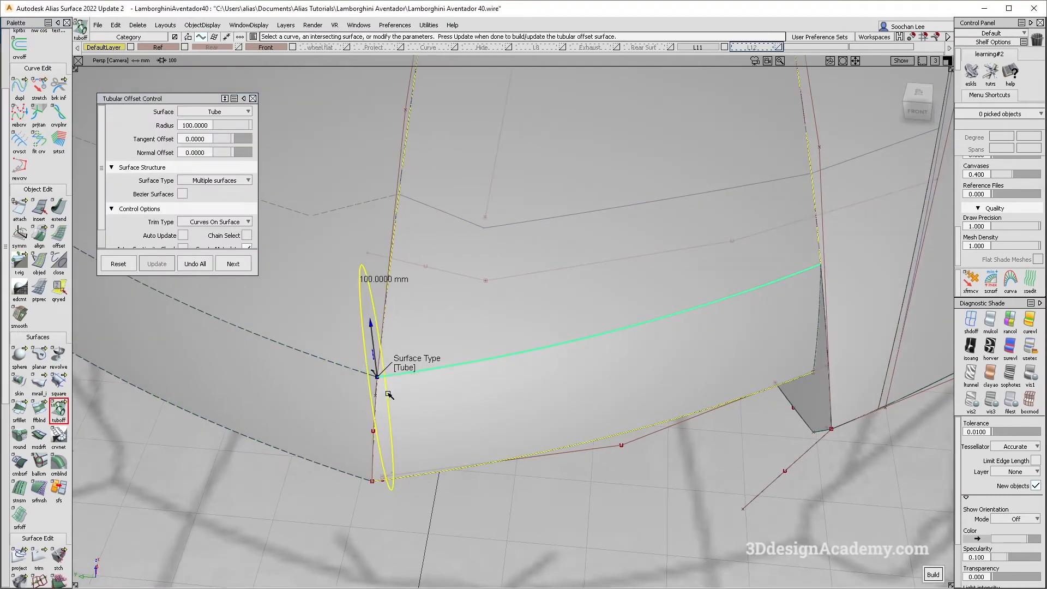
pyautogui.write('4')
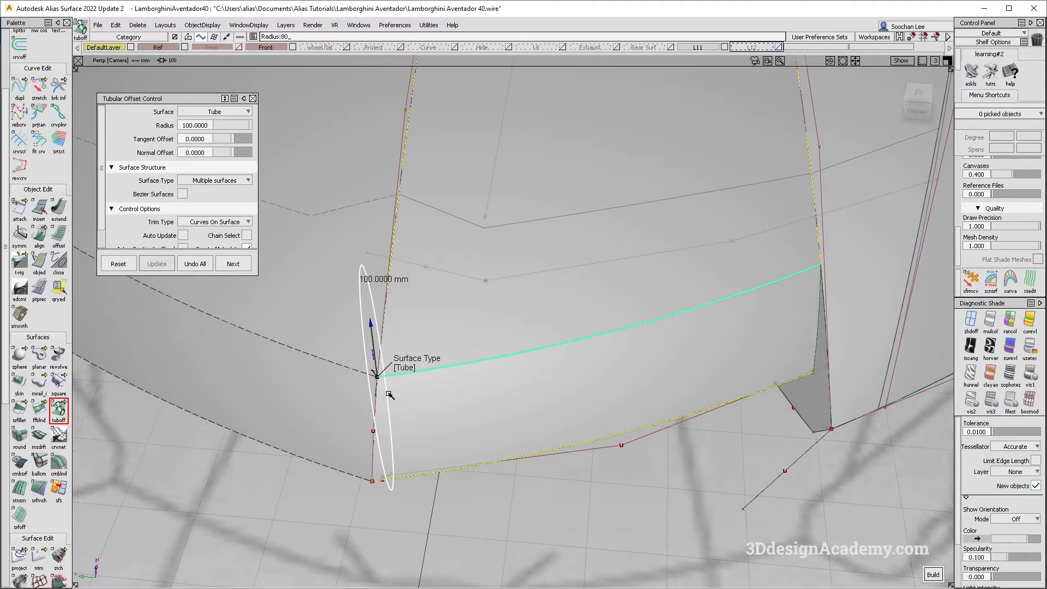
pyautogui.press('Return')
pyautogui.press('space')
pyautogui.moveTo(496, 434)
pyautogui.keyDown('alt'); pyautogui.keyDown('shift'); pyautogui.mouseDown()
pyautogui.moveTo(447, 400)
pyautogui.moveTo(487, 407)
pyautogui.moveTo(500, 470)
pyautogui.mouseUp(); pyautogui.keyUp('shift'); pyautogui.keyUp('alt')
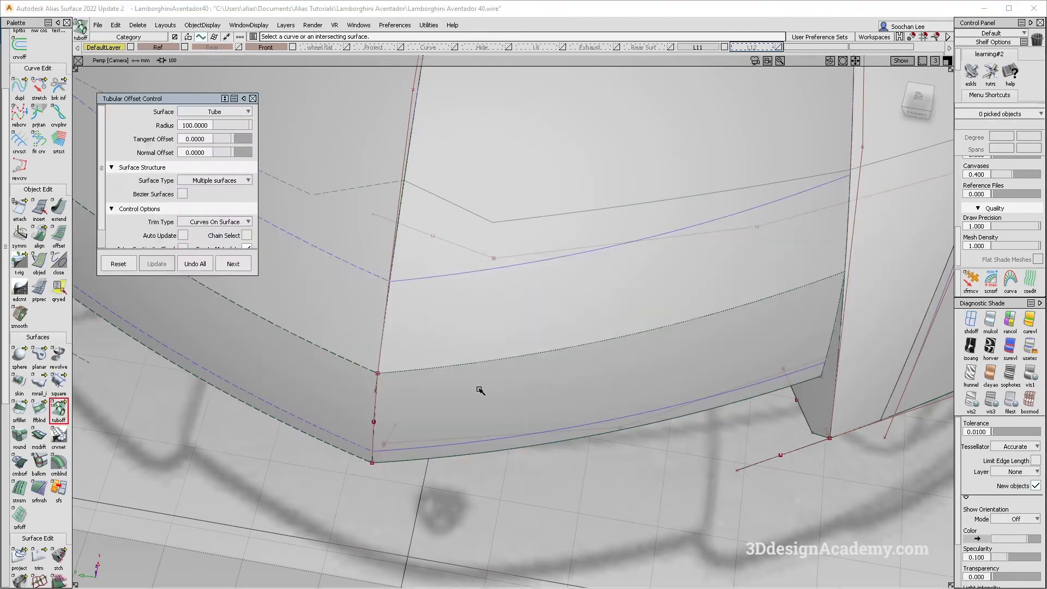
pyautogui.keyDown('alt'); pyautogui.keyDown('shift'); pyautogui.moveTo(479, 385); pyautogui.dragTo(403, 439); pyautogui.keyUp('shift'); pyautogui.keyUp('alt')
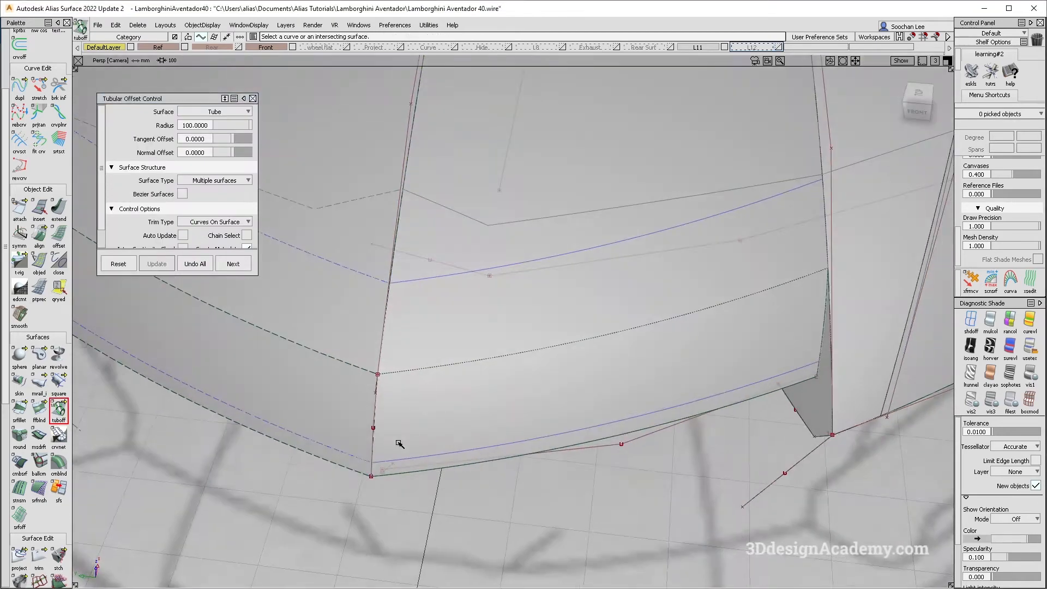
# Step: Delete the old angular curve on surface from the front of the hood
pyautogui.click(38, 557)
pyautogui.click(561, 238)
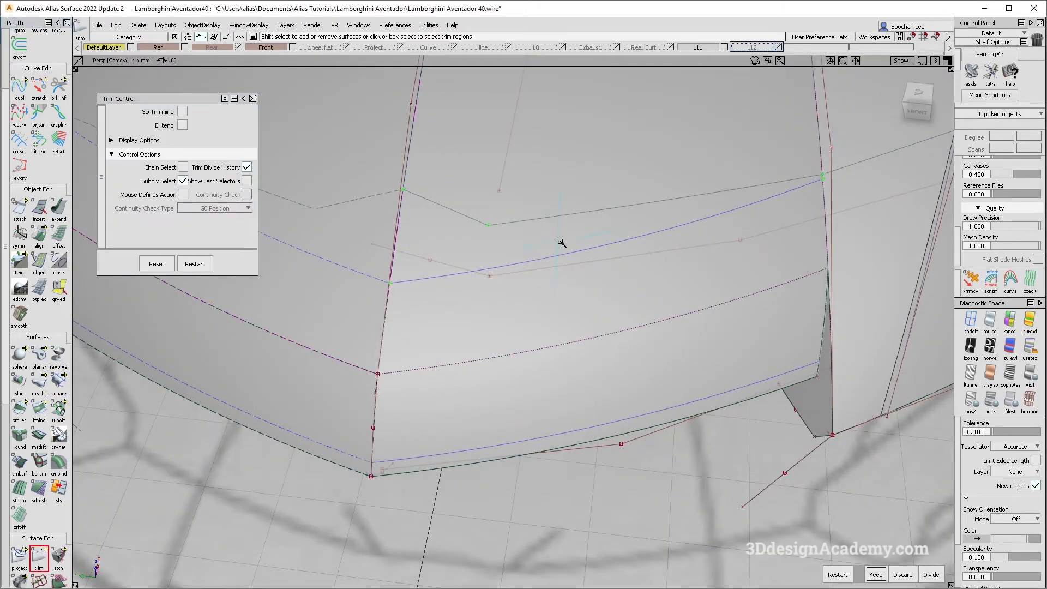
pyautogui.keyDown('ctrl'); pyautogui.keyDown('shift'); pyautogui.moveTo(545, 274); pyautogui.dragTo(518, 228); pyautogui.keyUp('shift'); pyautogui.keyUp('ctrl')
pyautogui.click(517, 223)
pyautogui.press('Delete')
pyautogui.press('Return')
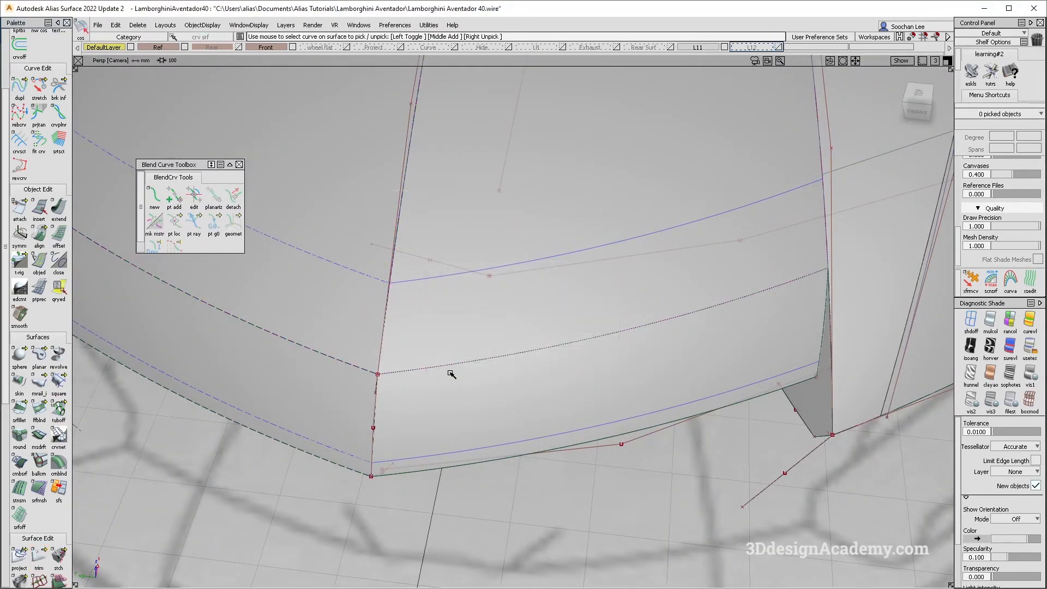
# Step: Trim the hood and front face at the offset curves, removing the strips on both sides of their shared edge
pyautogui.click(38, 557)
pyautogui.click(556, 219)
pyautogui.press('space')
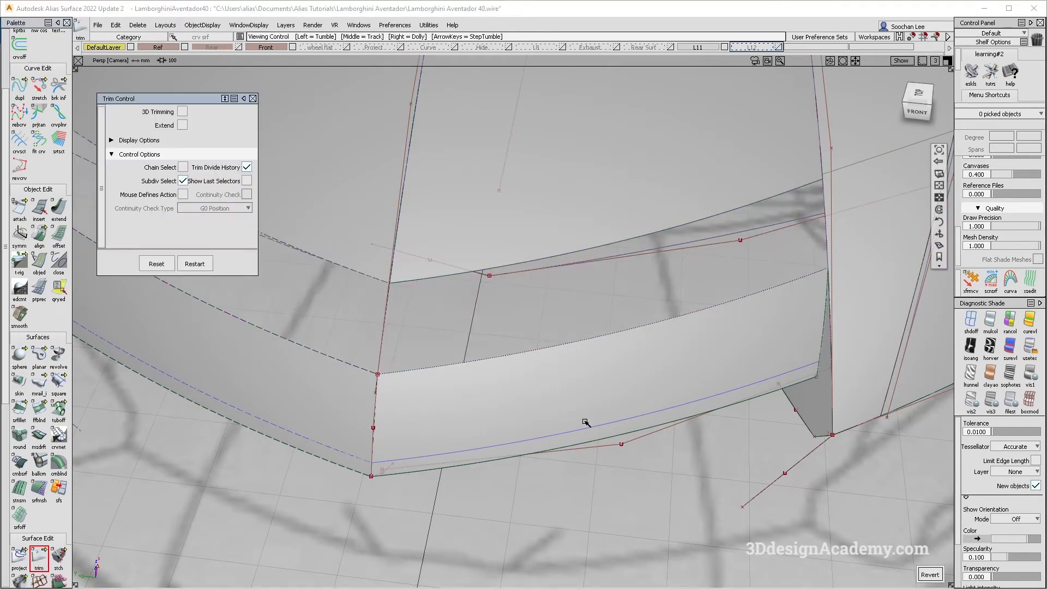
pyautogui.click(599, 434)
pyautogui.press('space')
pyautogui.keyDown('alt'); pyautogui.keyDown('shift'); pyautogui.moveTo(609, 422); pyautogui.dragTo(556, 429); pyautogui.keyUp('shift'); pyautogui.keyUp('alt')
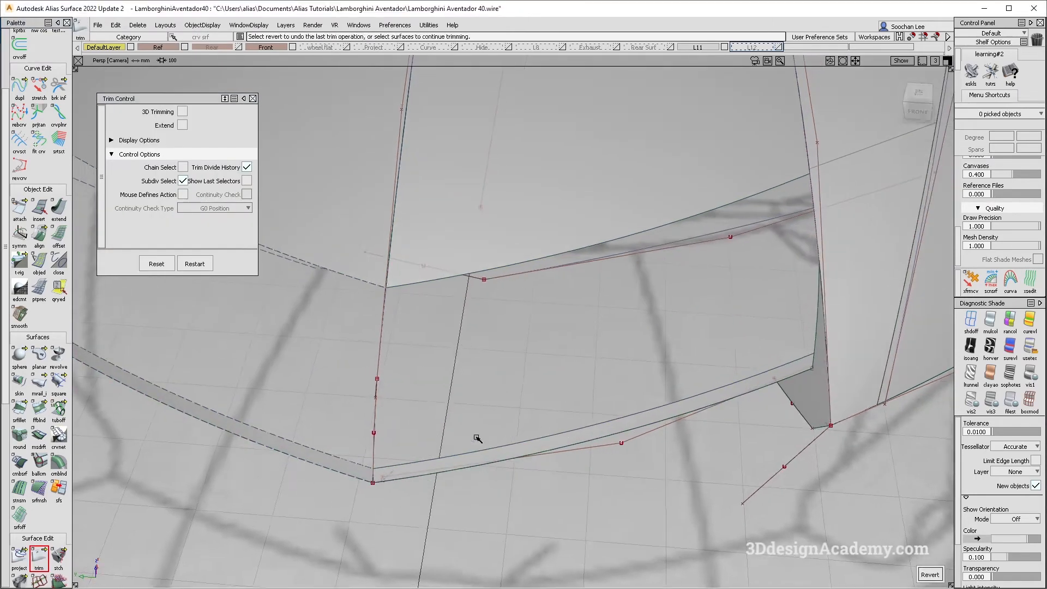
# Step: Create a Freeform Blend between the trimmed hood edge and front face edge with G2 Curvature on both sides
pyautogui.click(58, 383)
pyautogui.click(43, 415)
pyautogui.click(589, 249)
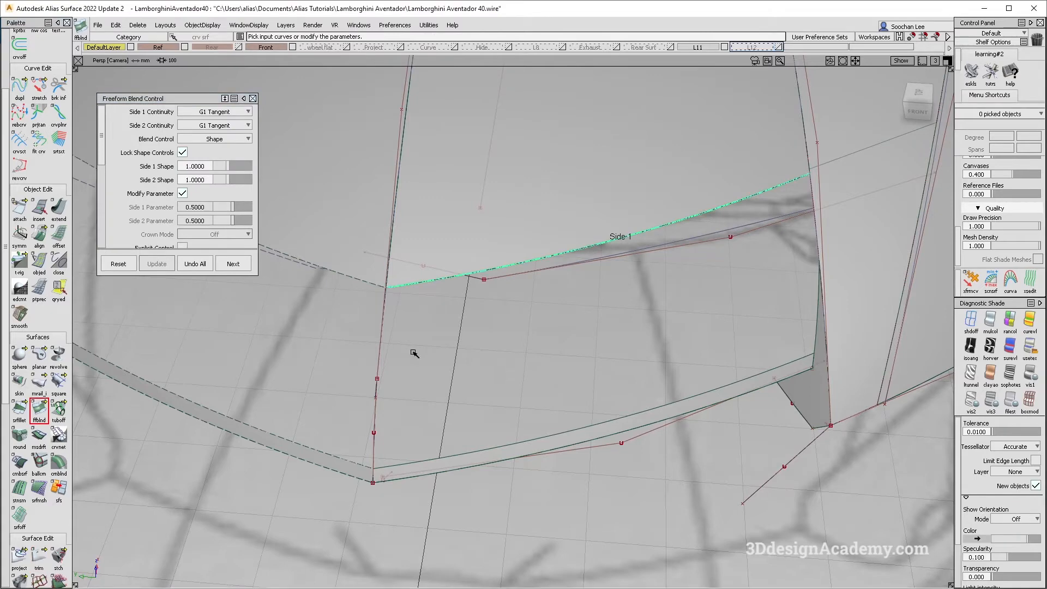
pyautogui.click(617, 426)
pyautogui.click(215, 112)
pyautogui.click(221, 149)
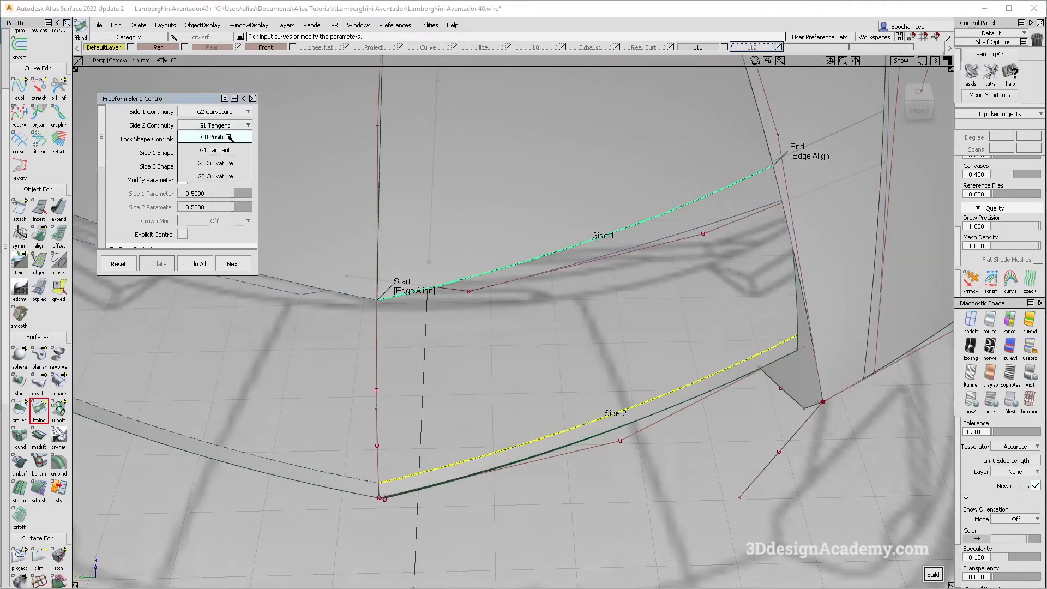
pyautogui.click(227, 165)
pyautogui.keyDown('alt'); pyautogui.keyDown('shift'); pyautogui.moveTo(522, 369); pyautogui.dragTo(380, 323); pyautogui.keyUp('shift'); pyautogui.keyUp('alt')
pyautogui.keyDown('alt'); pyautogui.keyDown('shift'); pyautogui.moveTo(518, 363); pyautogui.dragTo(430, 363); pyautogui.keyUp('shift'); pyautogui.keyUp('alt')
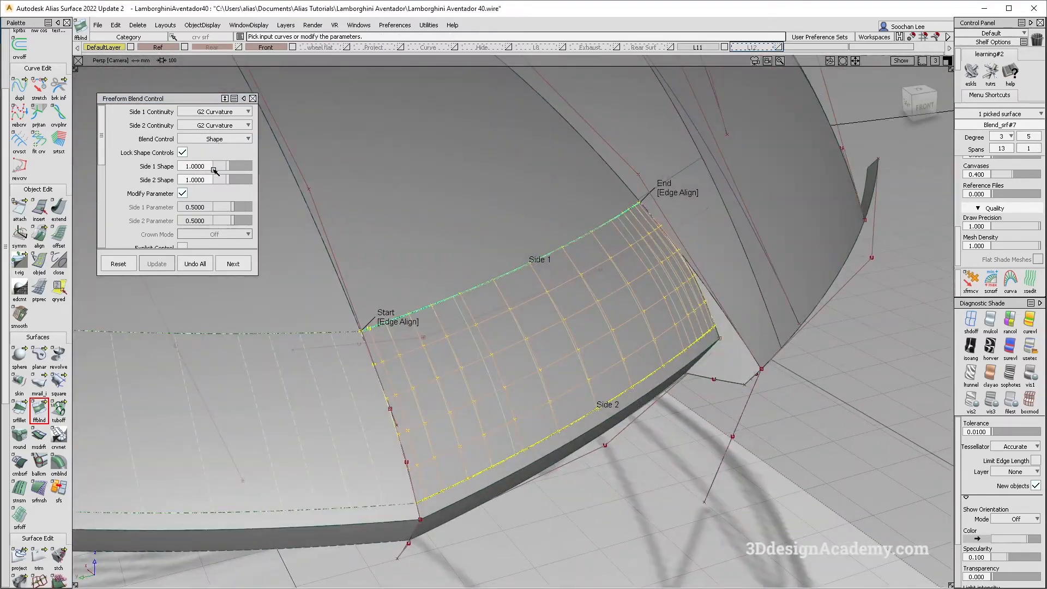
# Step: Switch the blend surface's control to Form Factor and set it to 0.5
pyautogui.click(232, 140)
pyautogui.click(236, 151)
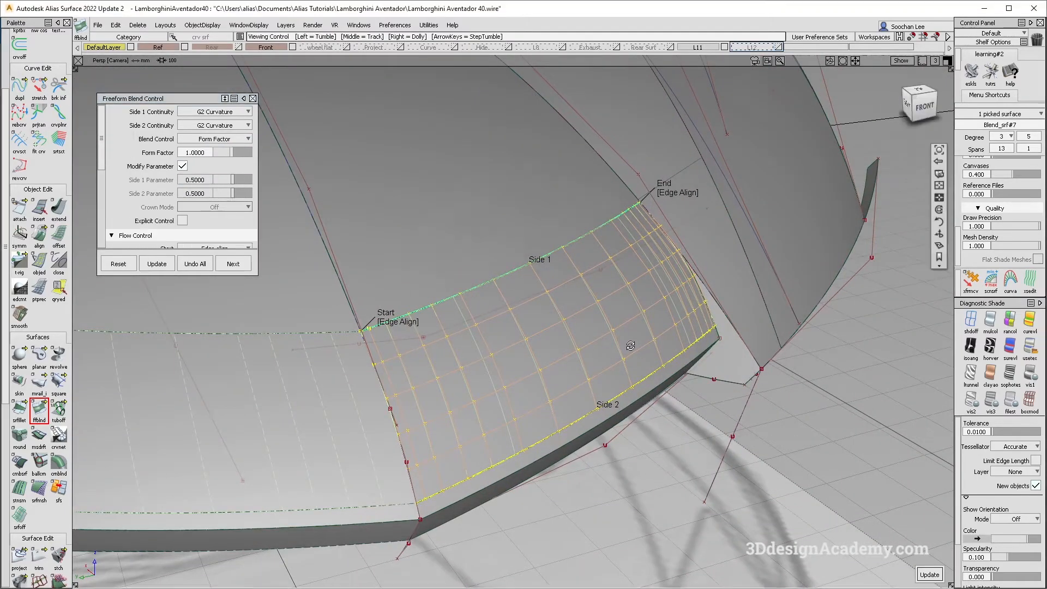
pyautogui.moveTo(230, 153); pyautogui.dragTo(223, 153)
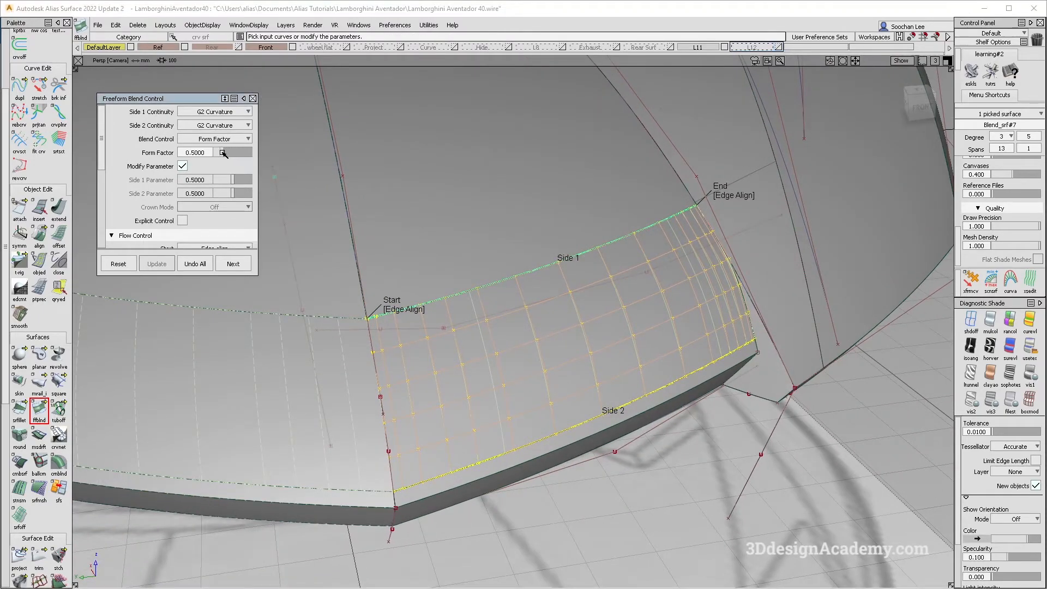
# Step: Enable Explicit Control for the blend surface between the hood and front face
pyautogui.keyDown('alt'); pyautogui.keyDown('shift'); pyautogui.moveTo(523, 374); pyautogui.dragTo(469, 420); pyautogui.keyUp('shift'); pyautogui.keyUp('alt')
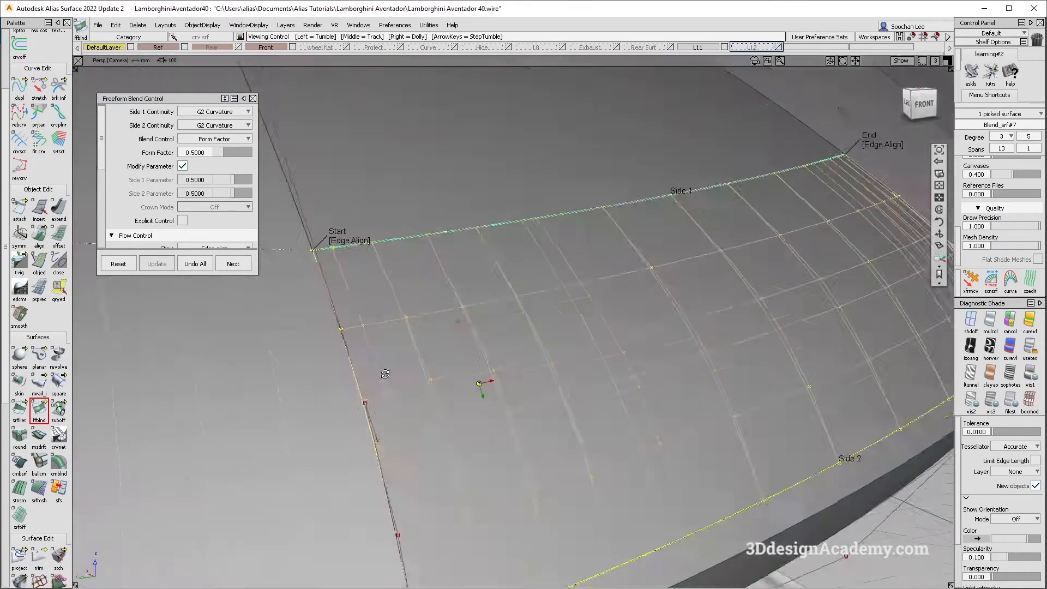
pyautogui.keyDown('ctrl'); pyautogui.keyDown('shift'); pyautogui.moveTo(638, 292); pyautogui.dragTo(580, 354); pyautogui.keyUp('shift'); pyautogui.keyUp('ctrl')
pyautogui.keyDown('ctrl'); pyautogui.keyDown('shift'); pyautogui.moveTo(579, 354); pyautogui.dragTo(580, 354); pyautogui.keyUp('shift'); pyautogui.keyUp('ctrl')
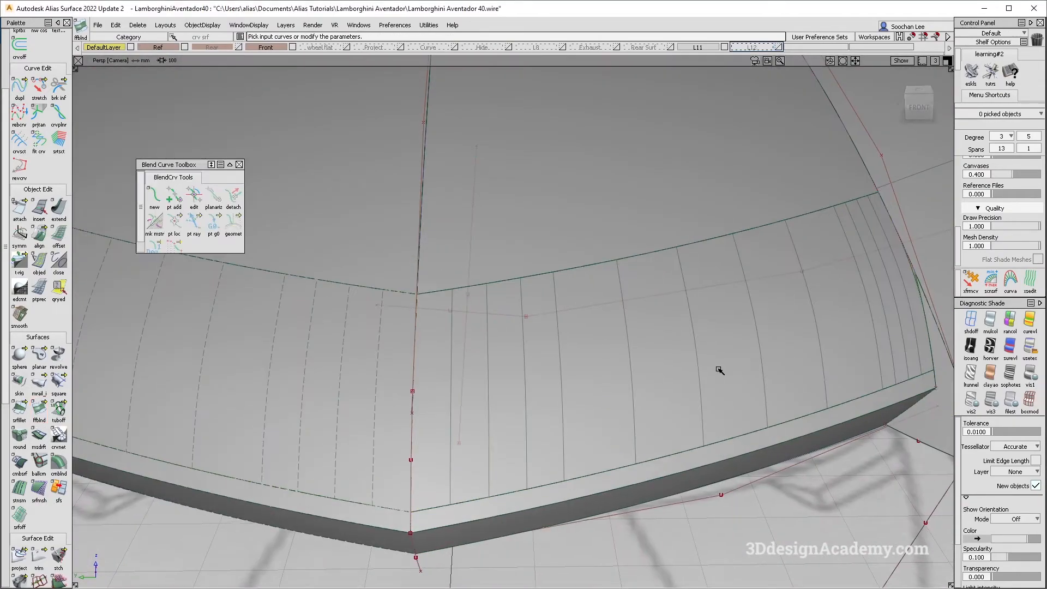
pyautogui.scroll(-3, 181, 169)
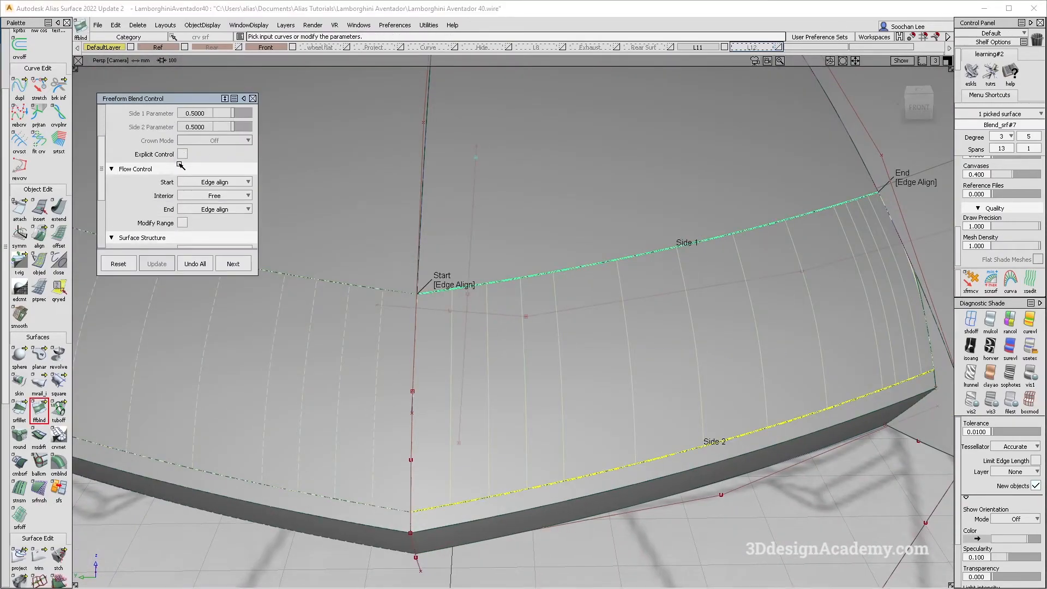
pyautogui.click(183, 155)
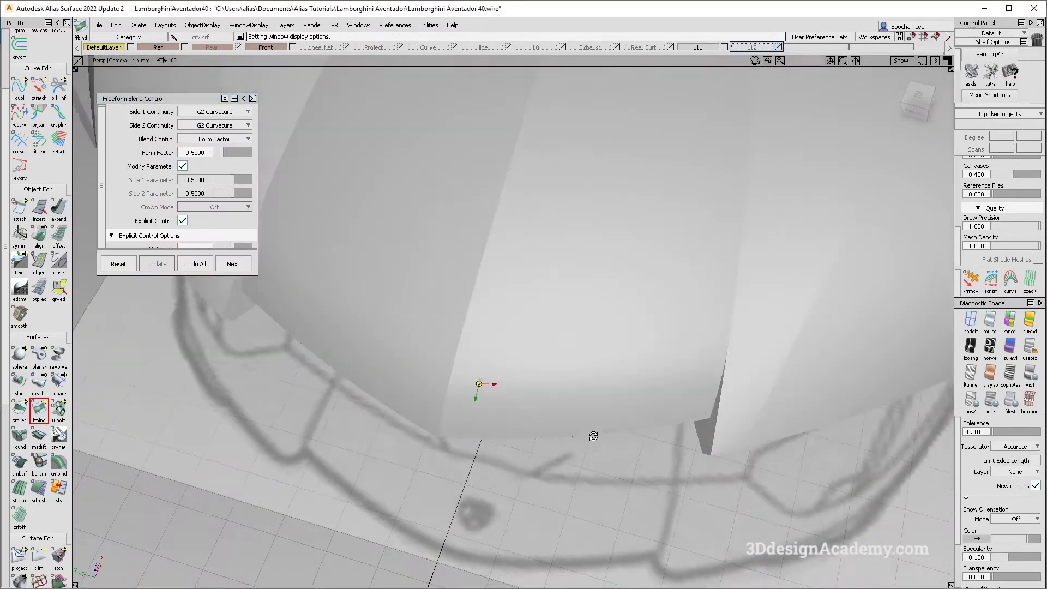
# Step: Inspect the blended nose with the model lines hidden, from above and from the side against the side-view blueprint
pyautogui.moveTo(480, 382)
pyautogui.keyDown('alt'); pyautogui.keyDown('shift'); pyautogui.mouseDown()
pyautogui.moveTo(421, 322)
pyautogui.moveTo(620, 476)
pyautogui.mouseUp(); pyautogui.keyUp('shift'); pyautogui.keyUp('alt')
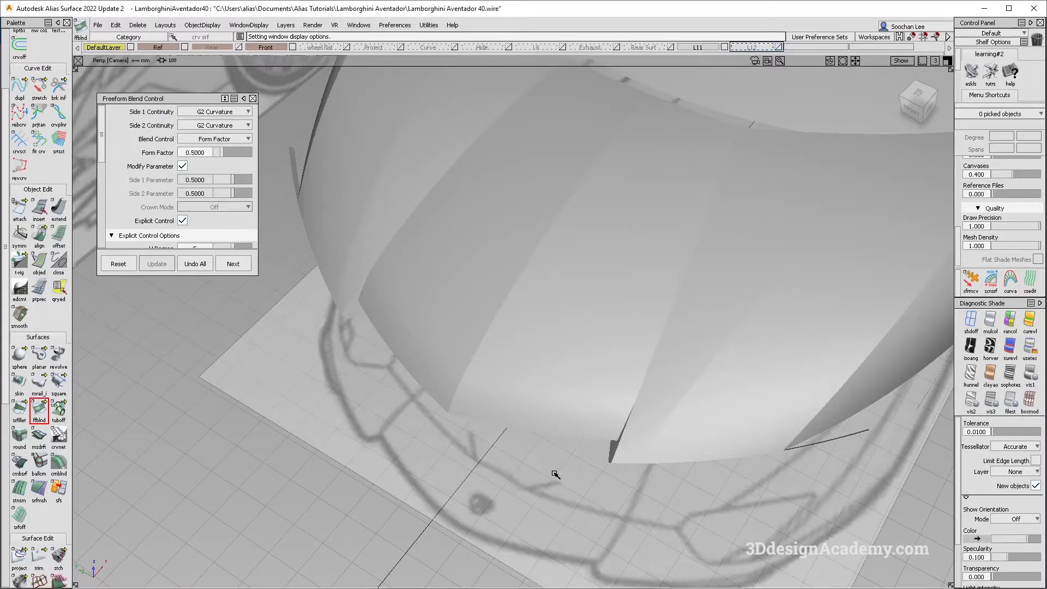
pyautogui.keyDown('alt'); pyautogui.keyDown('shift'); pyautogui.moveTo(553, 474); pyautogui.dragTo(551, 418); pyautogui.keyUp('shift'); pyautogui.keyUp('alt')
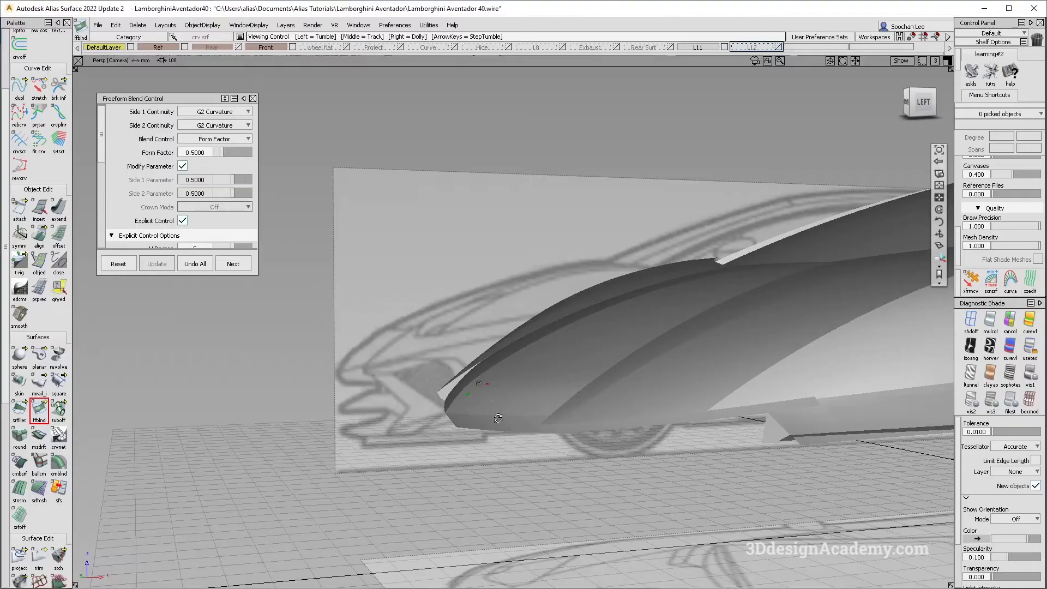
pyautogui.keyDown('alt'); pyautogui.keyDown('shift'); pyautogui.moveTo(504, 431); pyautogui.dragTo(514, 421); pyautogui.keyUp('shift'); pyautogui.keyUp('alt')
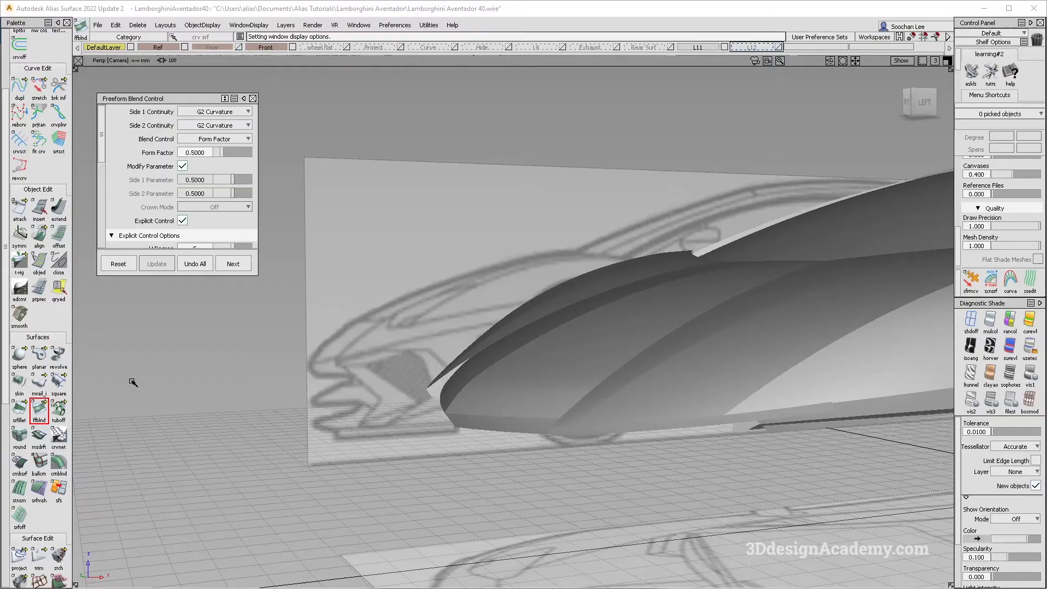
# Step: Examine the blended nose from the side and compare its shape with the front three-quarter and front reference photos of the car
pyautogui.keyDown('alt'); pyautogui.keyDown('shift'); pyautogui.moveTo(515, 376); pyautogui.dragTo(509, 362); pyautogui.keyUp('shift'); pyautogui.keyUp('alt')
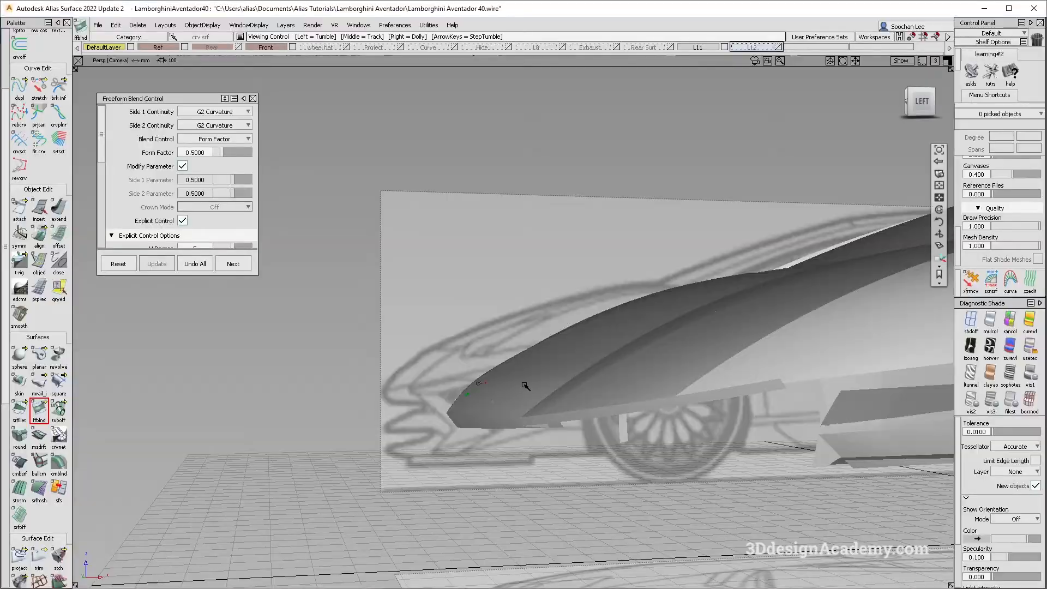
pyautogui.keyDown('alt'); pyautogui.keyDown('shift'); pyautogui.moveTo(585, 402); pyautogui.dragTo(590, 397); pyautogui.keyUp('shift'); pyautogui.keyUp('alt')
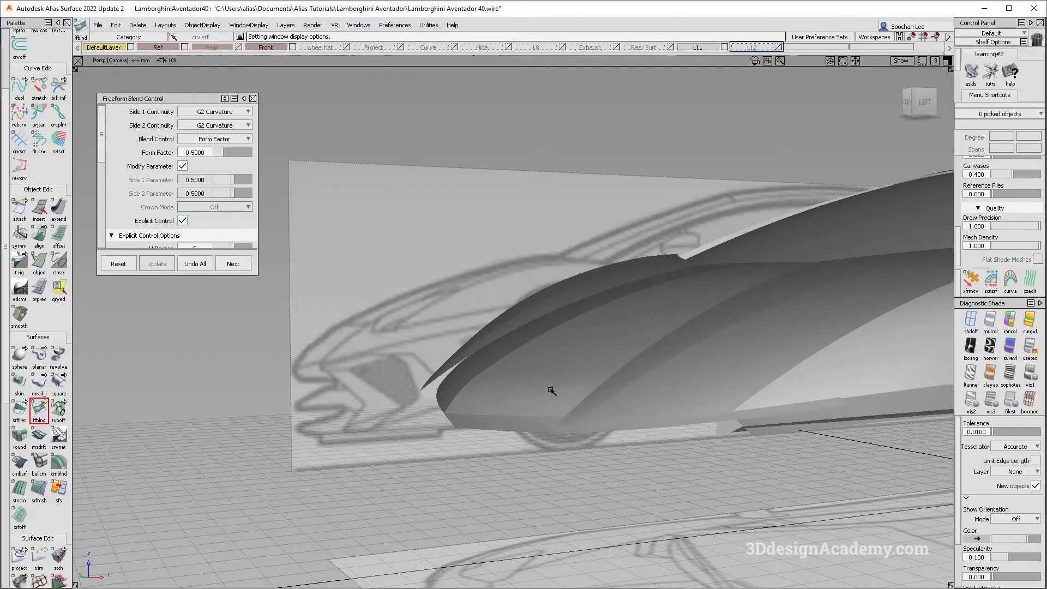
pyautogui.keyDown('alt'); pyautogui.keyDown('shift'); pyautogui.moveTo(551, 390); pyautogui.dragTo(463, 389); pyautogui.keyUp('shift'); pyautogui.keyUp('alt')
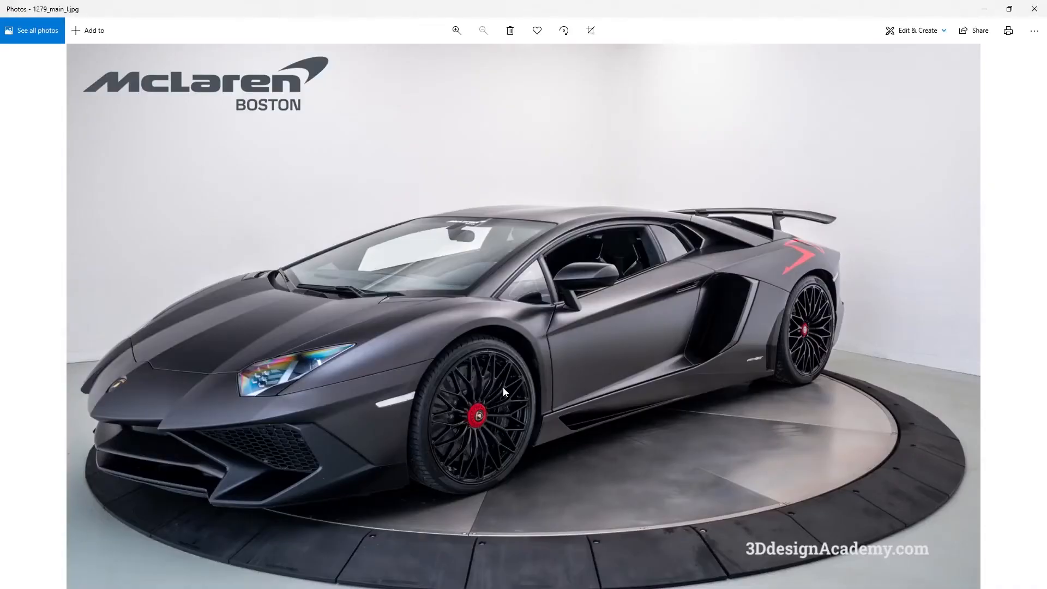
pyautogui.hotkey('alt', 'Tab')
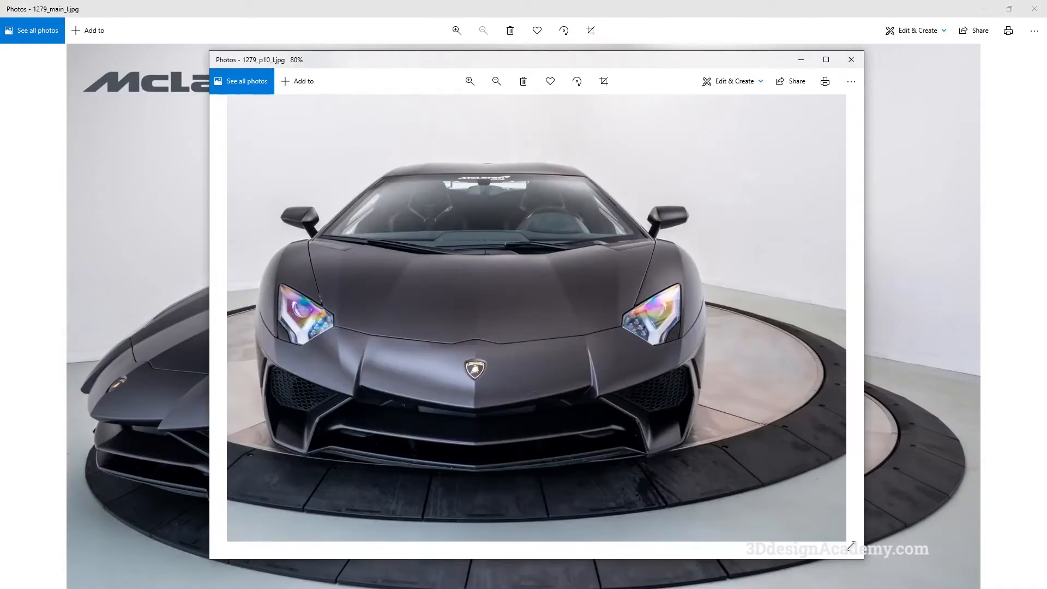
pyautogui.hotkey('alt', 'Tab')
pyautogui.hotkey('alt', 'Tab')
pyautogui.press('Right')
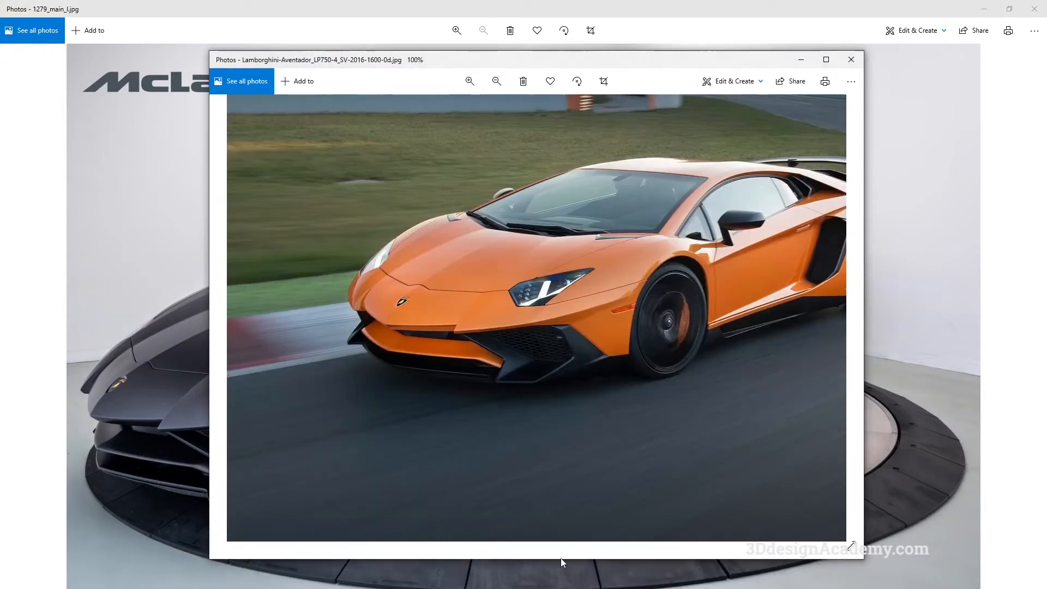
pyautogui.press('Left')
pyautogui.hotkey('alt', 'Tab')
pyautogui.scroll(1, 355, 443)
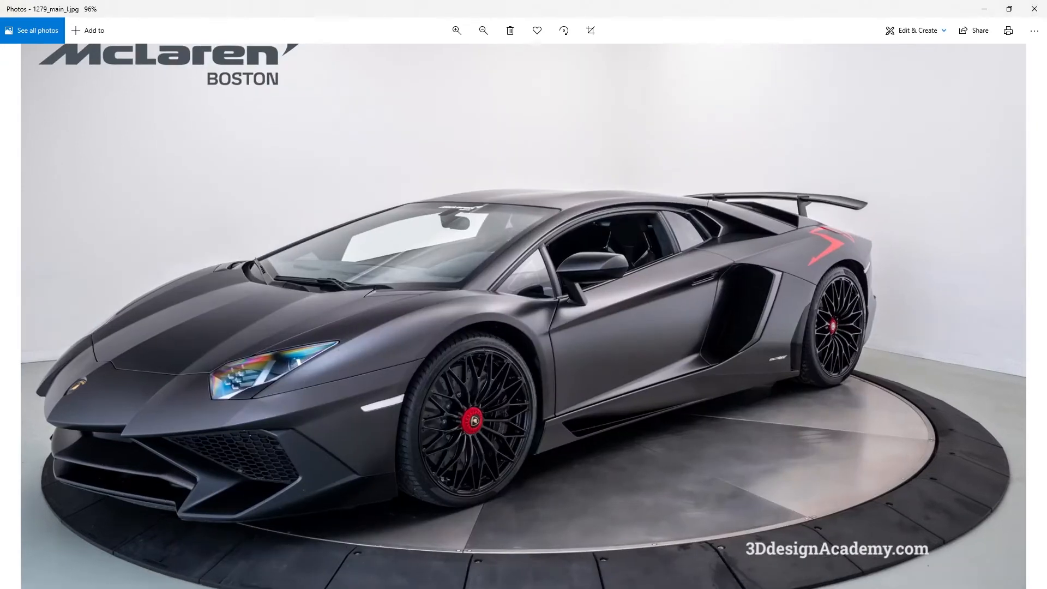
pyautogui.scroll(-1, 355, 444)
pyautogui.hotkey('alt', 'Tab')
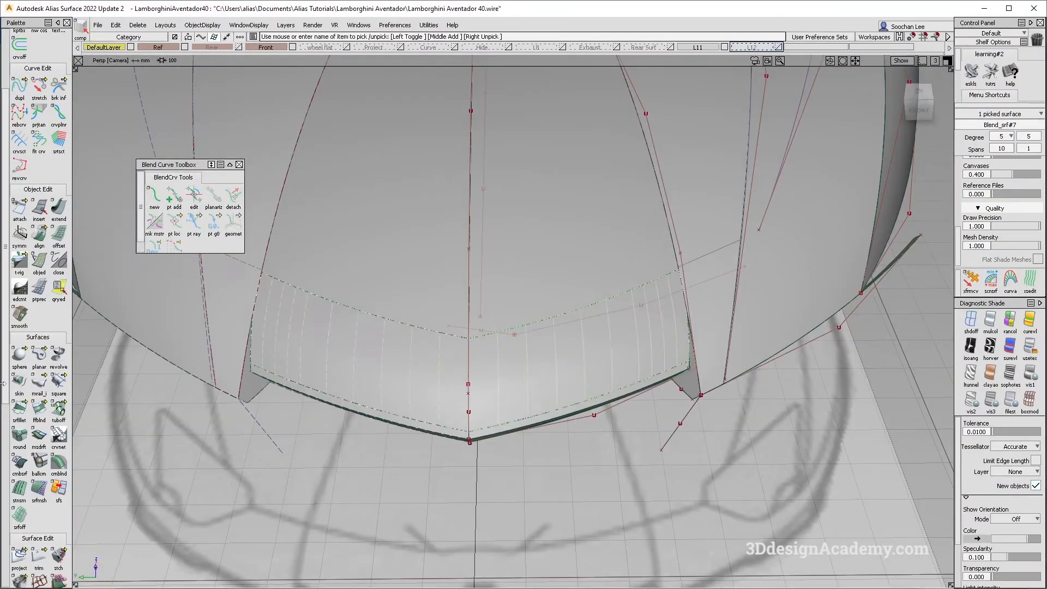
# Step: Remove the blend surface at the nose and untrim the hood and front face surfaces
pyautogui.click(39, 555)
pyautogui.keyDown('alt'); pyautogui.keyDown('shift'); pyautogui.moveTo(561, 276); pyautogui.dragTo(562, 425); pyautogui.keyUp('shift'); pyautogui.keyUp('alt')
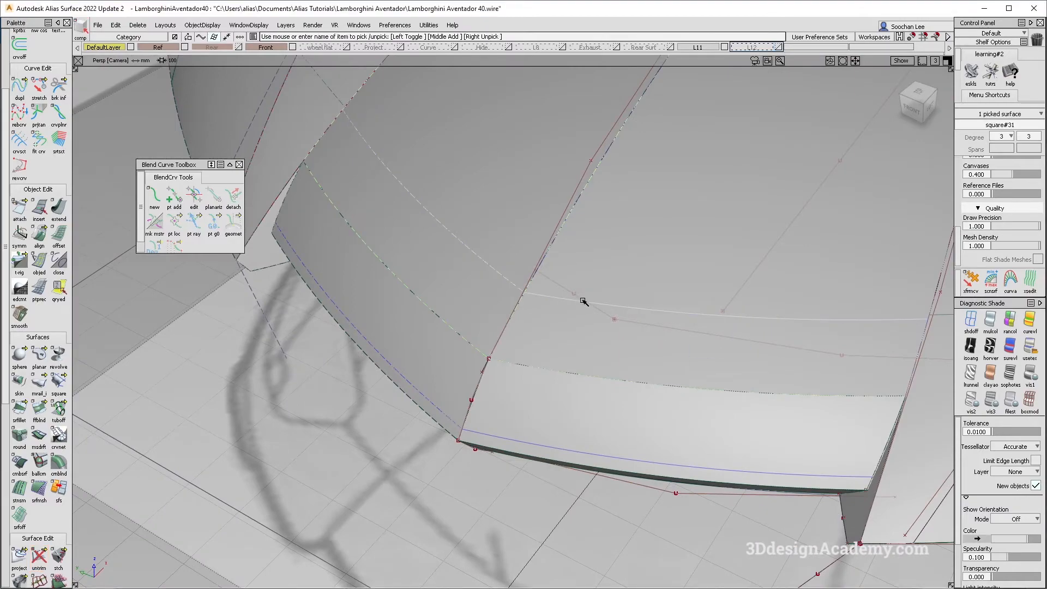
pyautogui.keyDown('alt'); pyautogui.keyDown('shift'); pyautogui.moveTo(584, 298); pyautogui.dragTo(687, 312); pyautogui.keyUp('shift'); pyautogui.keyUp('alt')
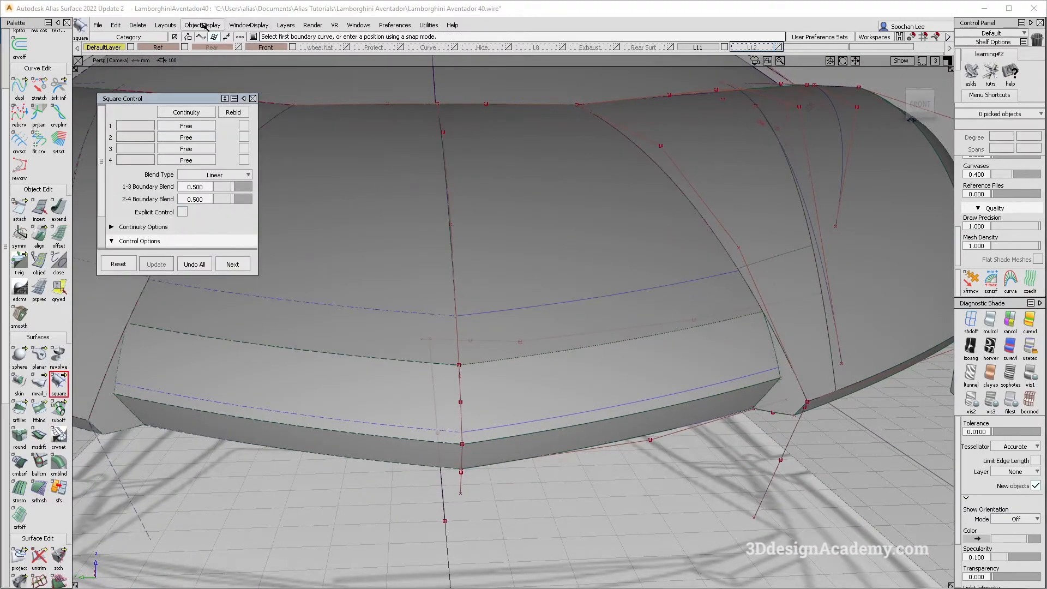
pyautogui.click(203, 25)
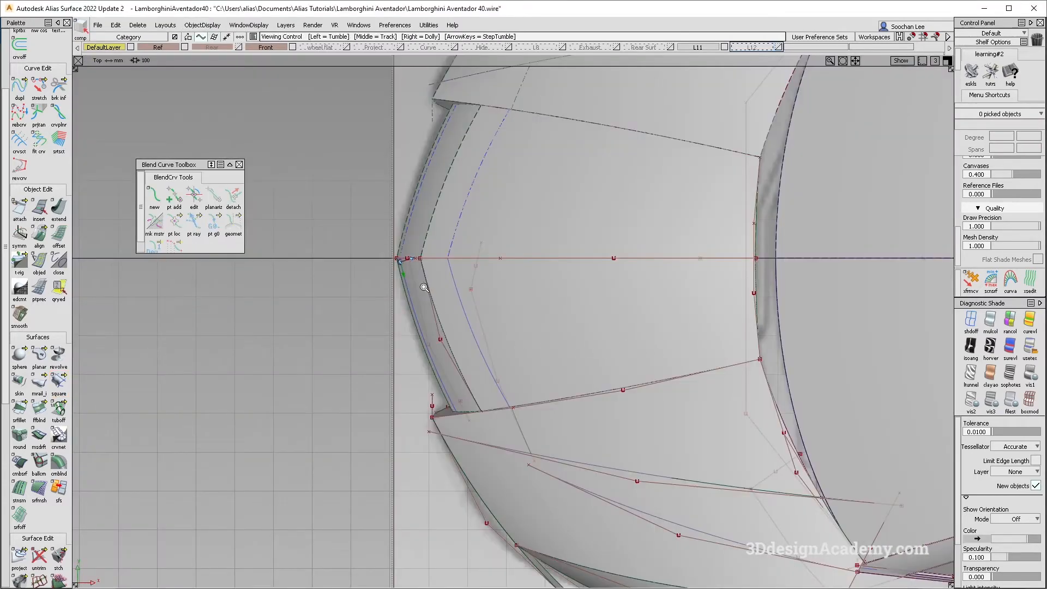
# Step: Move the front face's upper edge curve slightly rearward along the centreline in the top view, using its centreline end as the pivot
pyautogui.scroll(3, 423, 286)
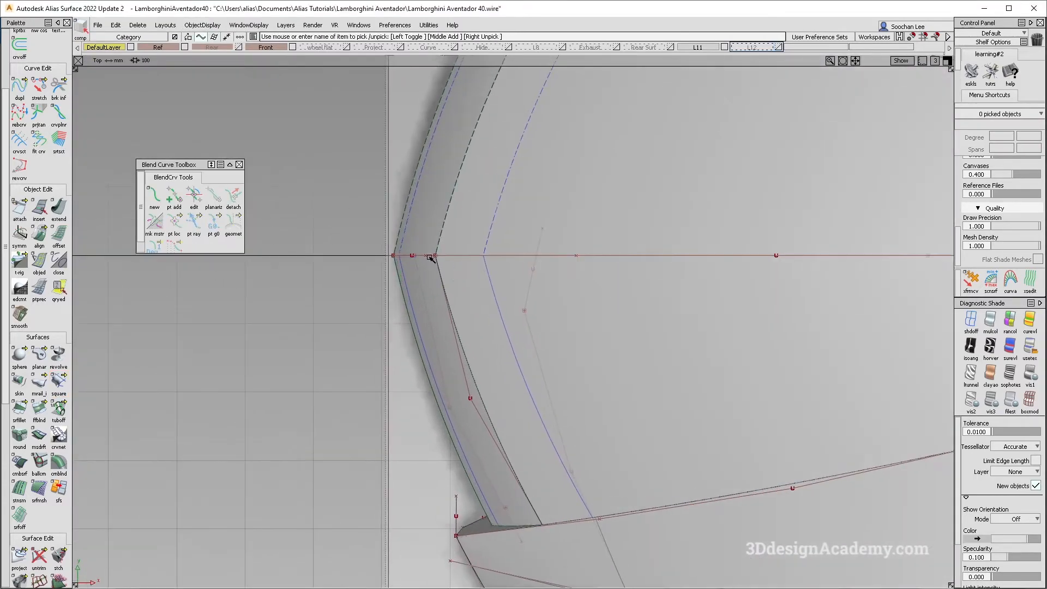
pyautogui.click(464, 349)
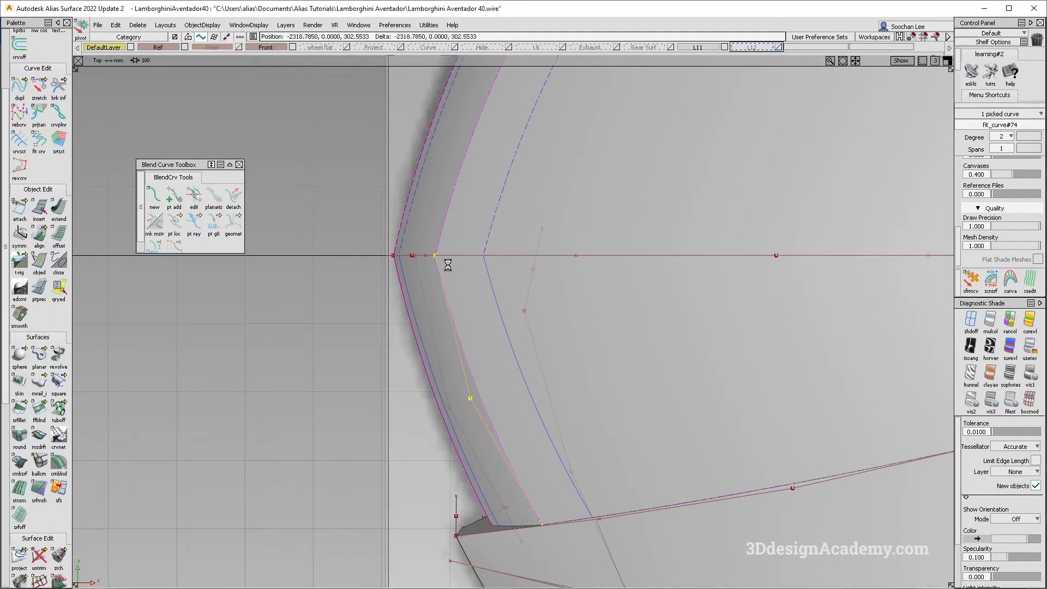
pyautogui.keyDown('alt'); pyautogui.keyDown('shift'); pyautogui.moveTo(405, 261); pyautogui.dragTo(661, 236, button='right'); pyautogui.keyUp('shift'); pyautogui.keyUp('alt')
pyautogui.keyDown('alt'); pyautogui.keyDown('shift'); pyautogui.moveTo(661, 236); pyautogui.dragTo(615, 249, button='middle'); pyautogui.keyUp('shift'); pyautogui.keyUp('alt')
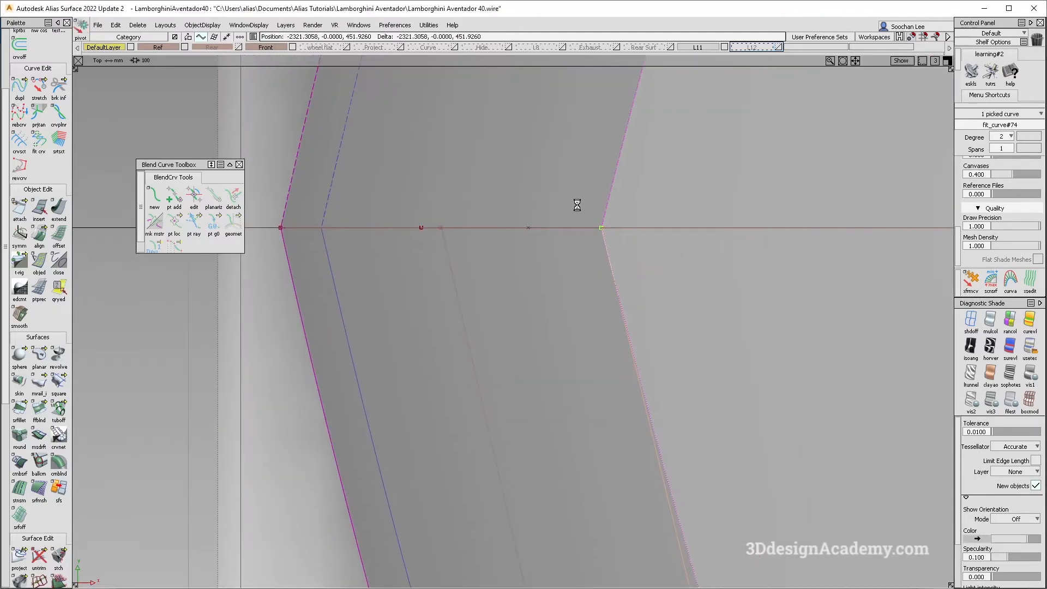
pyautogui.click(625, 229)
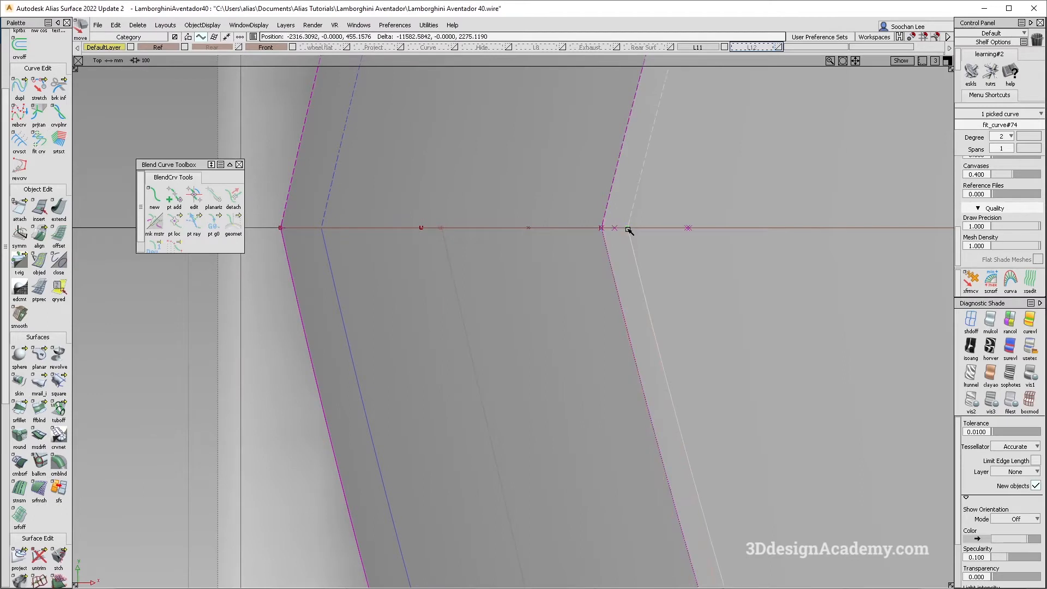
pyautogui.keyDown('alt'); pyautogui.keyDown('shift'); pyautogui.moveTo(646, 236); pyautogui.dragTo(548, 349, button='right'); pyautogui.keyUp('shift'); pyautogui.keyUp('alt')
pyautogui.keyDown('alt'); pyautogui.keyDown('shift'); pyautogui.moveTo(548, 349); pyautogui.dragTo(534, 239, button='middle'); pyautogui.keyUp('shift'); pyautogui.keyUp('alt')
pyautogui.keyDown('alt'); pyautogui.keyDown('shift'); pyautogui.moveTo(534, 238); pyautogui.dragTo(517, 274, button='right'); pyautogui.keyUp('shift'); pyautogui.keyUp('alt')
pyautogui.keyDown('alt'); pyautogui.keyDown('shift'); pyautogui.moveTo(425, 118); pyautogui.dragTo(464, 194, button='middle'); pyautogui.keyUp('shift'); pyautogui.keyUp('alt')
pyautogui.keyDown('alt'); pyautogui.keyDown('shift'); pyautogui.moveTo(440, 164); pyautogui.dragTo(469, 170, button='right'); pyautogui.keyUp('shift'); pyautogui.keyUp('alt')
pyautogui.moveTo(426, 173); pyautogui.dragTo(532, 271)
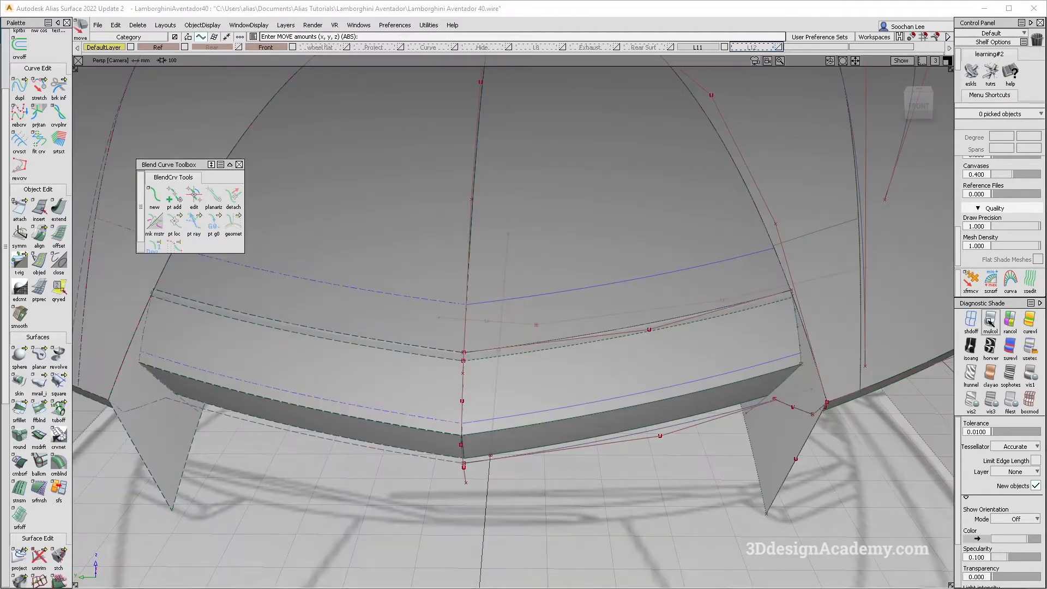
# Step: Stretch the outer end of the front face's upper edge curve onto the hood's side curve
pyautogui.keyDown('alt'); pyautogui.keyDown('shift'); pyautogui.moveTo(783, 290); pyautogui.dragTo(883, 299); pyautogui.keyUp('shift'); pyautogui.keyUp('alt')
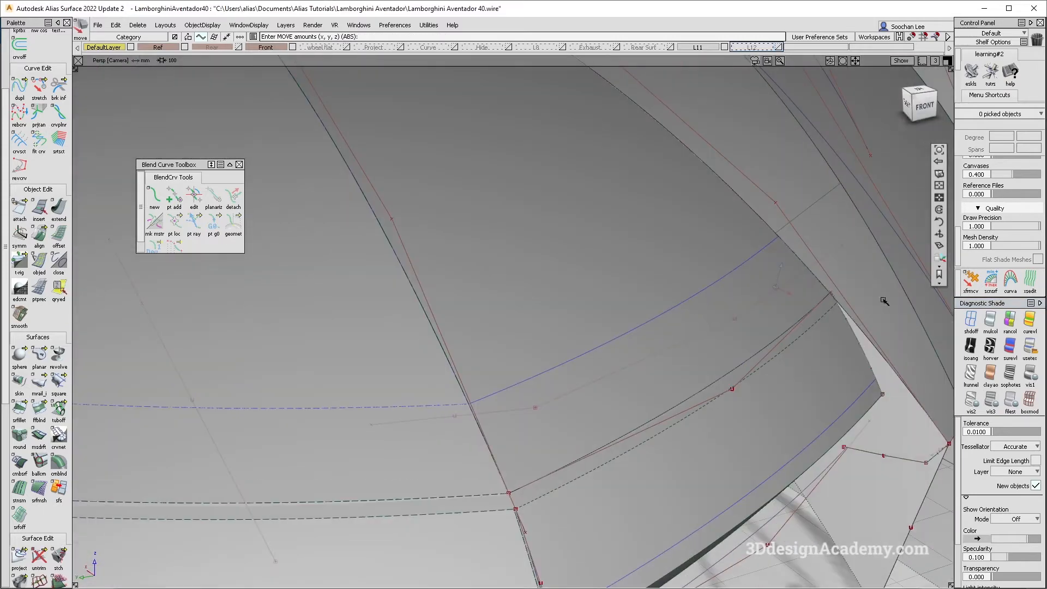
pyautogui.keyDown('alt'); pyautogui.keyDown('shift'); pyautogui.moveTo(836, 300); pyautogui.dragTo(858, 273, button='right'); pyautogui.keyUp('shift'); pyautogui.keyUp('alt')
pyautogui.keyDown('alt'); pyautogui.keyDown('shift'); pyautogui.moveTo(858, 273); pyautogui.dragTo(770, 378); pyautogui.keyUp('shift'); pyautogui.keyUp('alt')
pyautogui.click(39, 87)
pyautogui.click(743, 296)
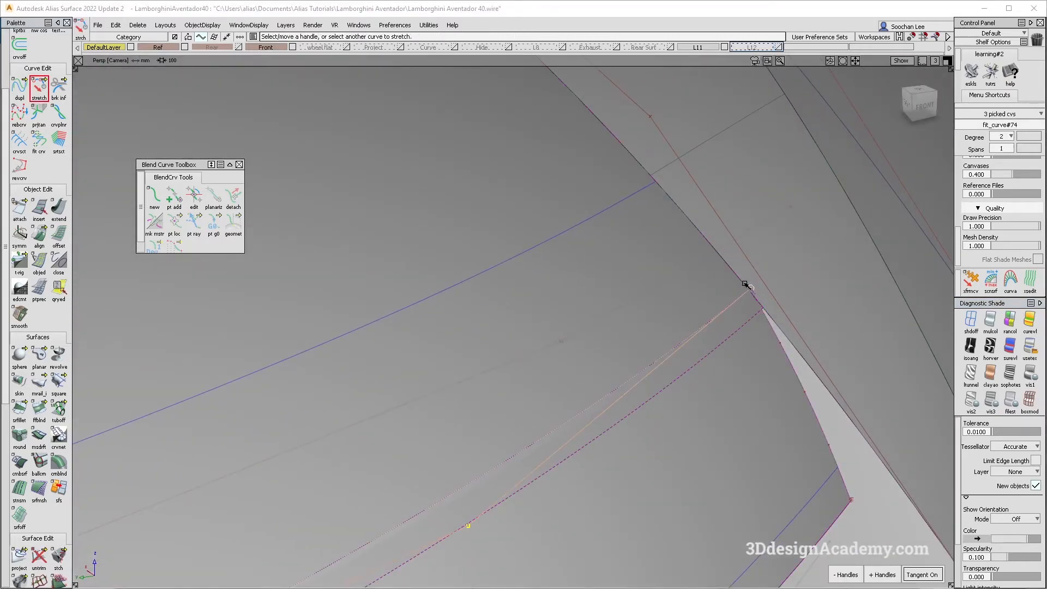
pyautogui.keyDown('alt'); pyautogui.keyDown('shift'); pyautogui.moveTo(770, 296); pyautogui.dragTo(514, 343, button='right'); pyautogui.keyUp('shift'); pyautogui.keyUp('alt')
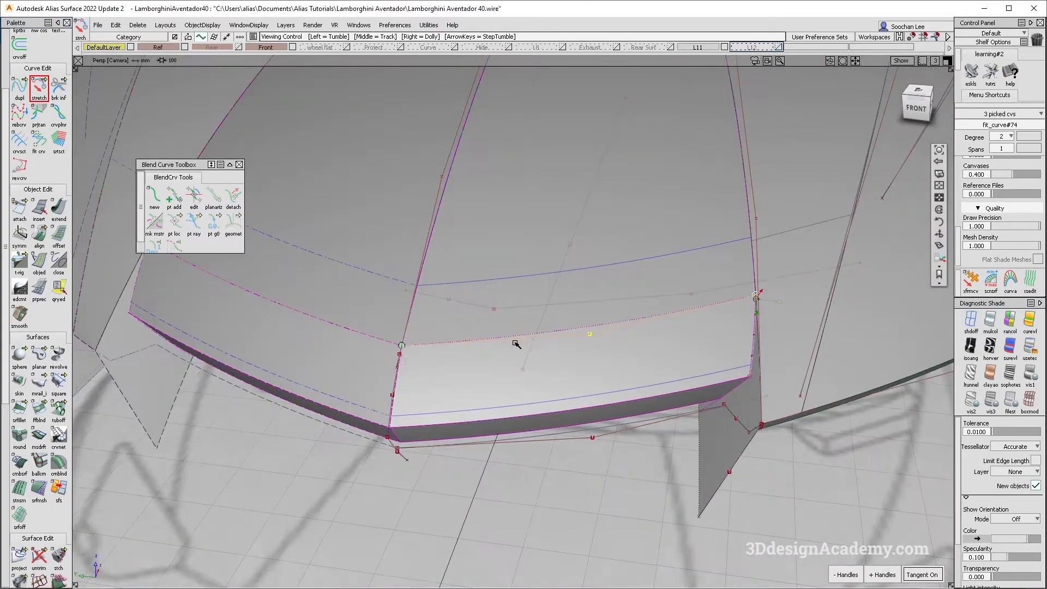
# Step: Stretch the upper end of the centreline nose profile curve to meet the shifted upper edge curve
pyautogui.keyDown('alt'); pyautogui.keyDown('shift'); pyautogui.moveTo(514, 343); pyautogui.dragTo(494, 354); pyautogui.keyUp('shift'); pyautogui.keyUp('alt')
pyautogui.keyDown('alt'); pyautogui.keyDown('shift'); pyautogui.moveTo(448, 420); pyautogui.dragTo(489, 383, button='right'); pyautogui.keyUp('shift'); pyautogui.keyUp('alt')
pyautogui.keyDown('alt'); pyautogui.keyDown('shift'); pyautogui.moveTo(489, 383); pyautogui.dragTo(425, 401); pyautogui.keyUp('shift'); pyautogui.keyUp('alt')
pyautogui.click(449, 460)
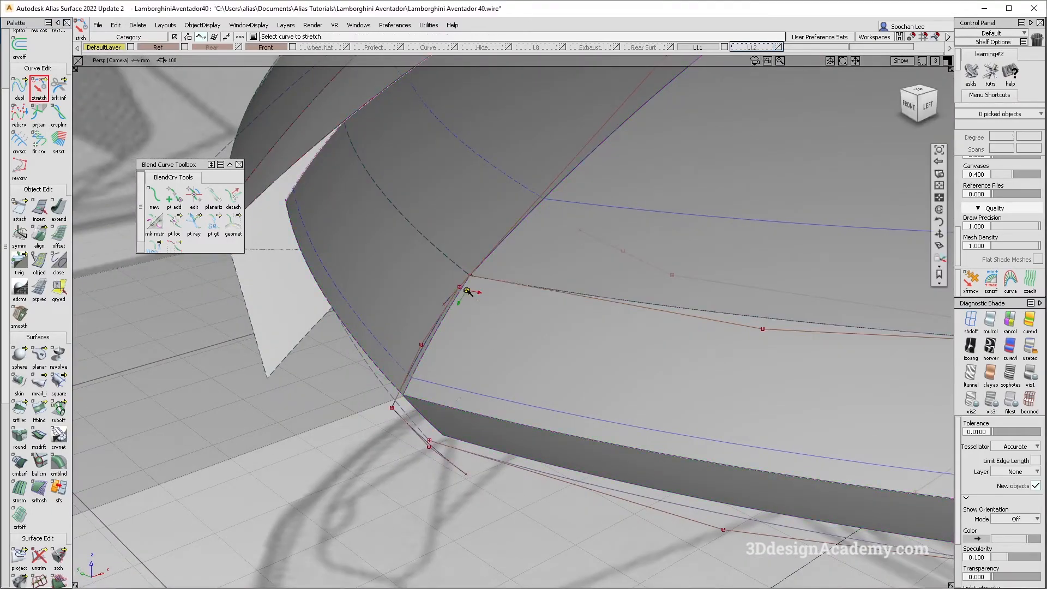
pyautogui.keyDown('alt'); pyautogui.keyDown('shift'); pyautogui.moveTo(465, 294); pyautogui.dragTo(436, 426, button='right'); pyautogui.keyUp('shift'); pyautogui.keyUp('alt')
pyautogui.click(43, 88)
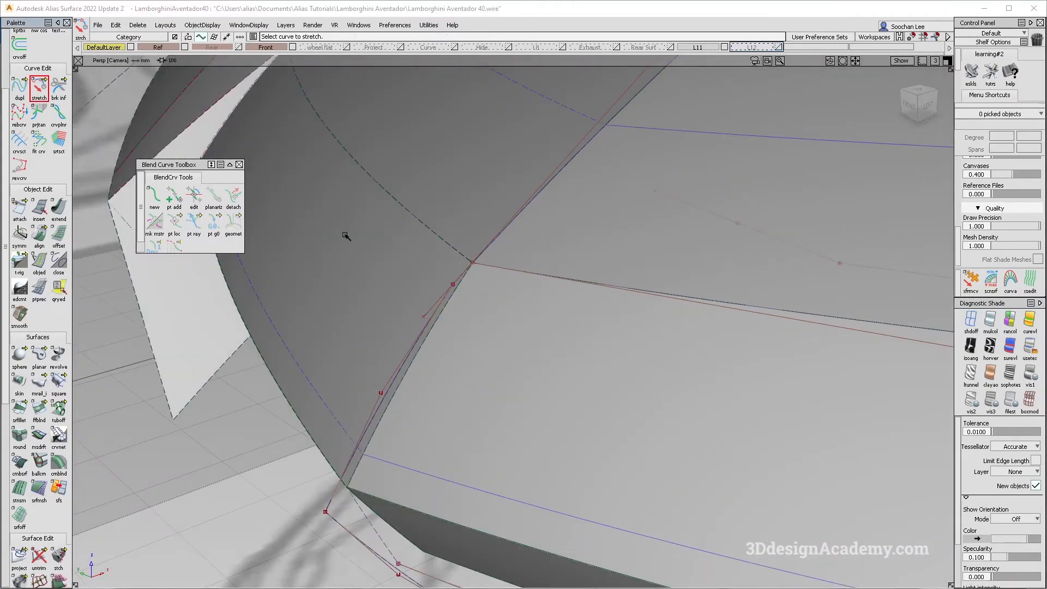
pyautogui.click(435, 315)
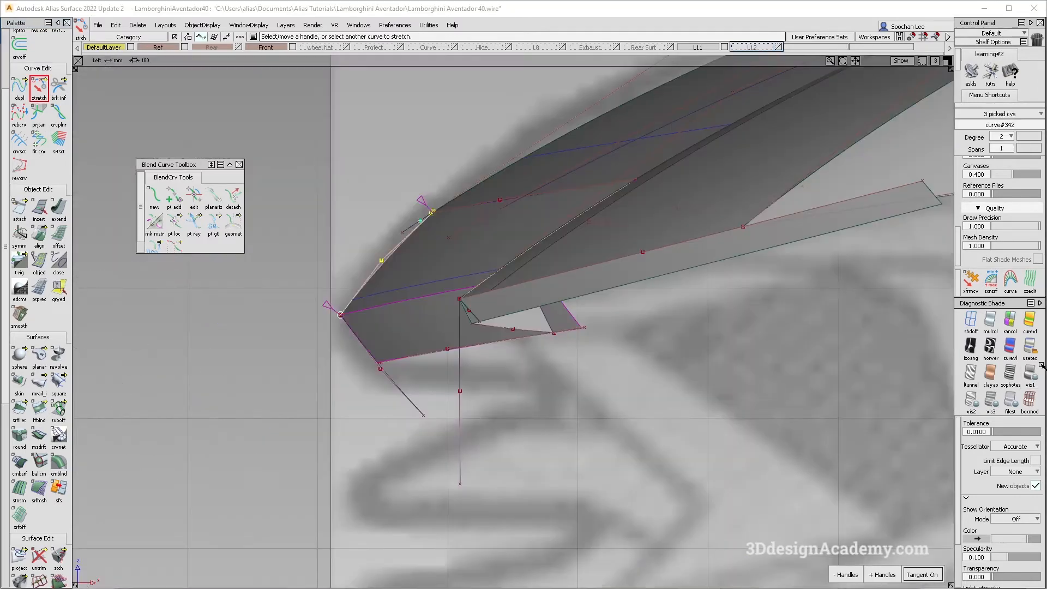
# Step: Turn shading off and adjust the height of the nose profile curve's lower end against the side and front blueprints
pyautogui.click(969, 321)
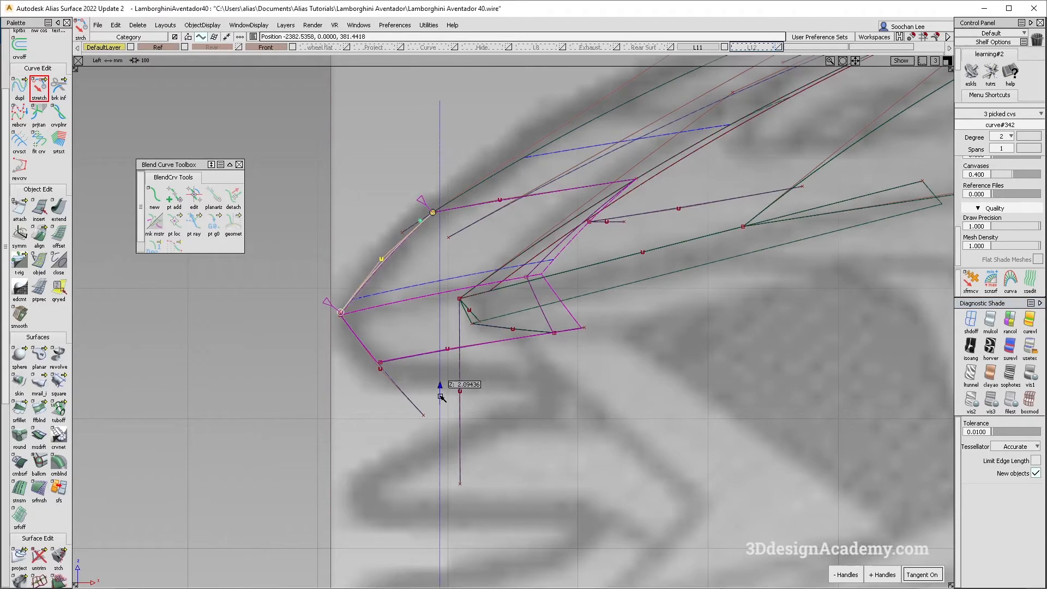
pyautogui.moveTo(441, 396); pyautogui.dragTo(438, 393)
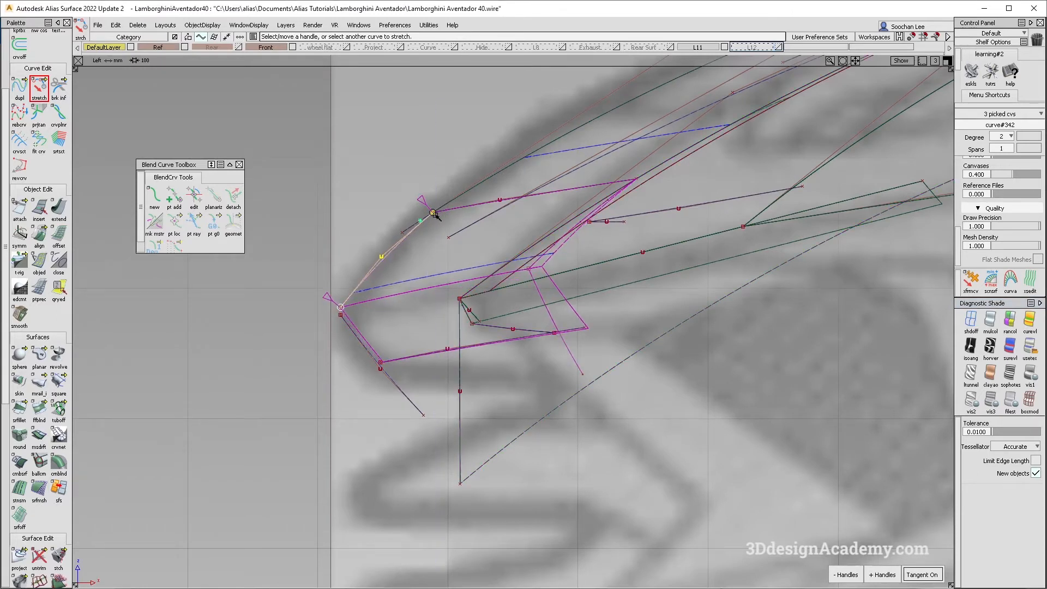
pyautogui.keyDown('alt'); pyautogui.keyDown('shift'); pyautogui.moveTo(433, 262); pyautogui.dragTo(419, 257, button='right'); pyautogui.keyUp('shift'); pyautogui.keyUp('alt')
pyautogui.moveTo(419, 258); pyautogui.dragTo(418, 258)
pyautogui.click(870, 382)
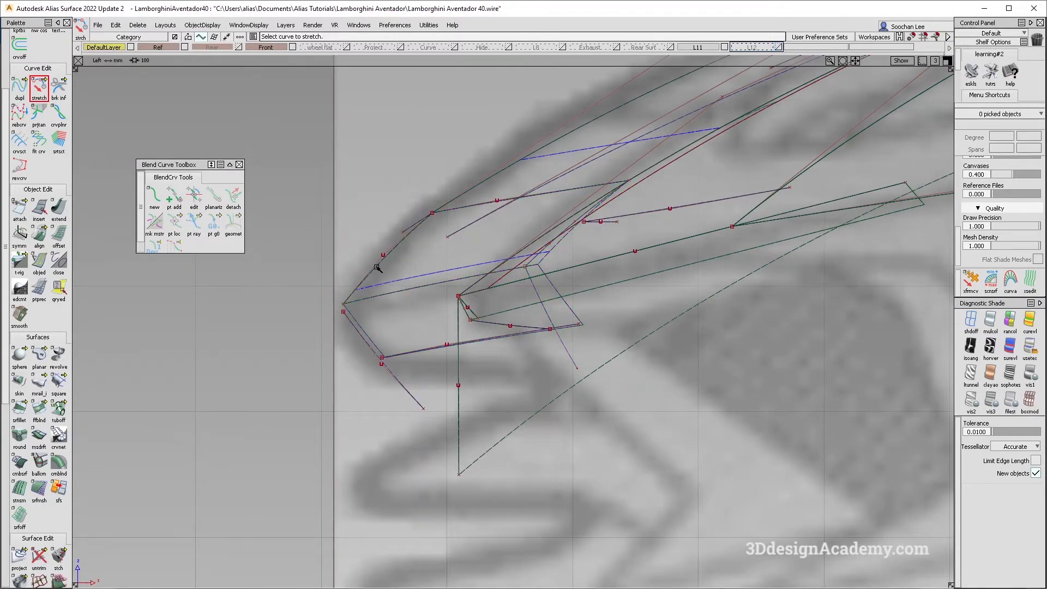
pyautogui.press('F8')
pyautogui.click(910, 105)
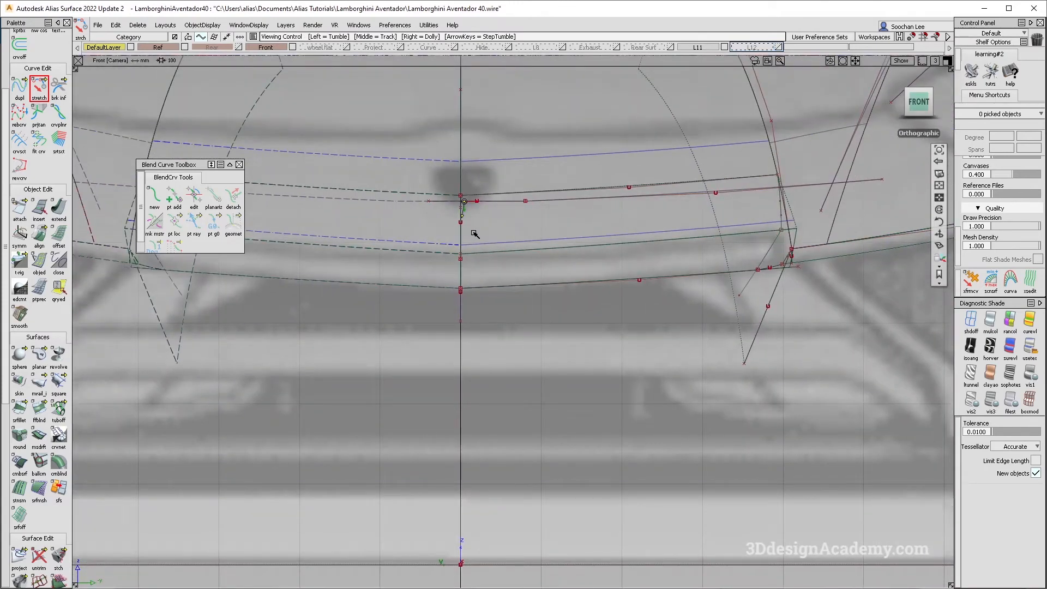
pyautogui.keyDown('alt'); pyautogui.keyDown('shift'); pyautogui.moveTo(473, 233); pyautogui.dragTo(462, 264, button='right'); pyautogui.keyUp('shift'); pyautogui.keyUp('alt')
pyautogui.click(460, 265)
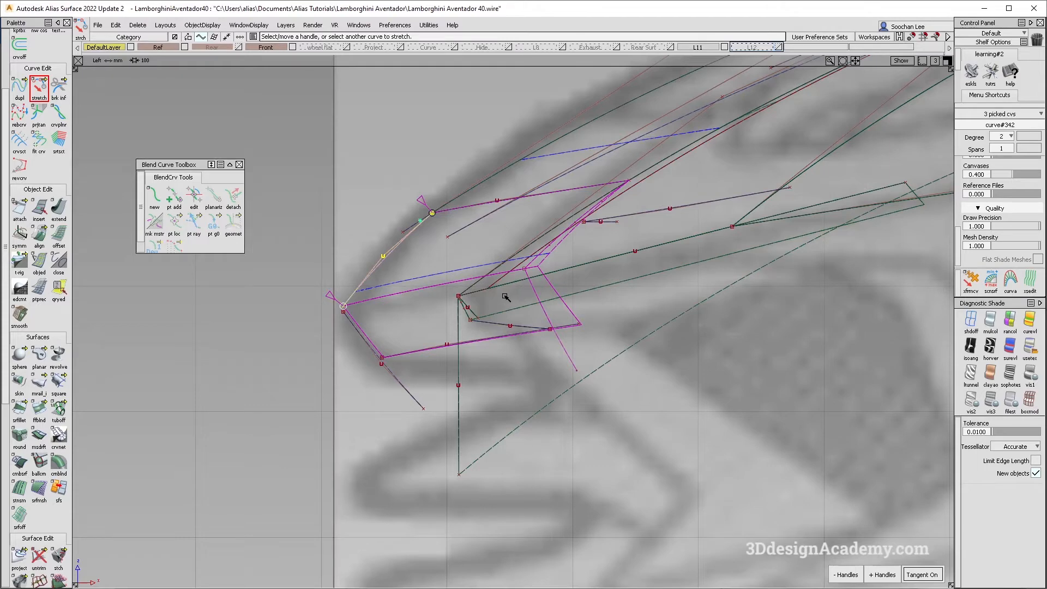
# Step: Move the lower lip's centreline curve so its upper end snaps to the lower end of the nose profile curve
pyautogui.keyDown('ctrl'); pyautogui.keyDown('shift'); pyautogui.moveTo(389, 395); pyautogui.dragTo(385, 361); pyautogui.keyUp('shift'); pyautogui.keyUp('ctrl')
pyautogui.click(356, 329)
pyautogui.keyDown('ctrl'); pyautogui.keyDown('shift'); pyautogui.moveTo(352, 352); pyautogui.dragTo(349, 324, button='middle'); pyautogui.keyUp('shift'); pyautogui.keyUp('ctrl')
pyautogui.keyDown('ctrl'); pyautogui.click(342, 305); pyautogui.keyUp('ctrl')
pyautogui.press('F7')
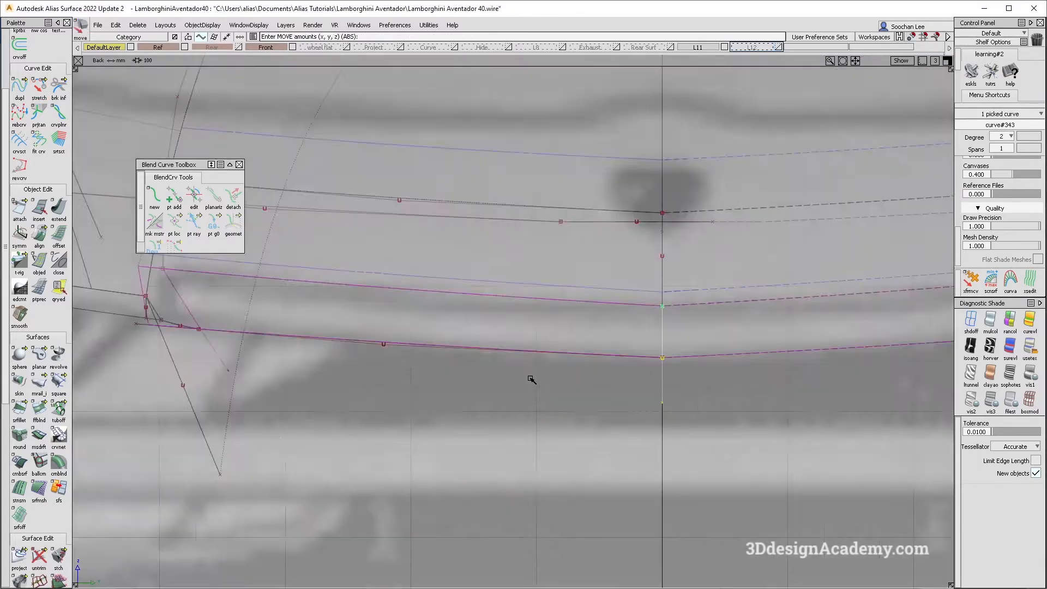
# Step: Check the nose and lip surfaces against the blueprint in the front and top views, with shading on and off
pyautogui.press('F8')
pyautogui.keyDown('alt'); pyautogui.keyDown('shift'); pyautogui.moveTo(669, 292); pyautogui.dragTo(666, 304, button='middle'); pyautogui.keyUp('shift'); pyautogui.keyUp('alt')
pyautogui.keyDown('alt'); pyautogui.keyDown('shift'); pyautogui.moveTo(666, 304); pyautogui.dragTo(587, 281, button='right'); pyautogui.keyUp('shift'); pyautogui.keyUp('alt')
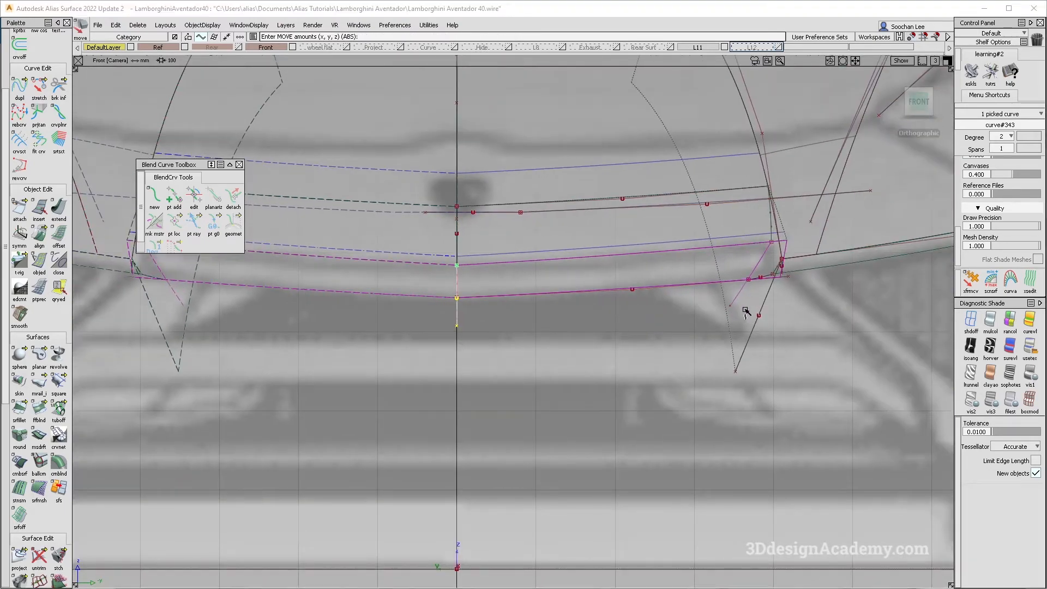
pyautogui.keyDown('ctrl'); pyautogui.keyDown('shift'); pyautogui.moveTo(747, 320); pyautogui.dragTo(746, 292); pyautogui.keyUp('shift'); pyautogui.keyUp('ctrl')
pyautogui.click(992, 321)
pyautogui.keyDown('alt'); pyautogui.keyDown('shift'); pyautogui.moveTo(708, 309); pyautogui.dragTo(719, 326, button='middle'); pyautogui.keyUp('shift'); pyautogui.keyUp('alt')
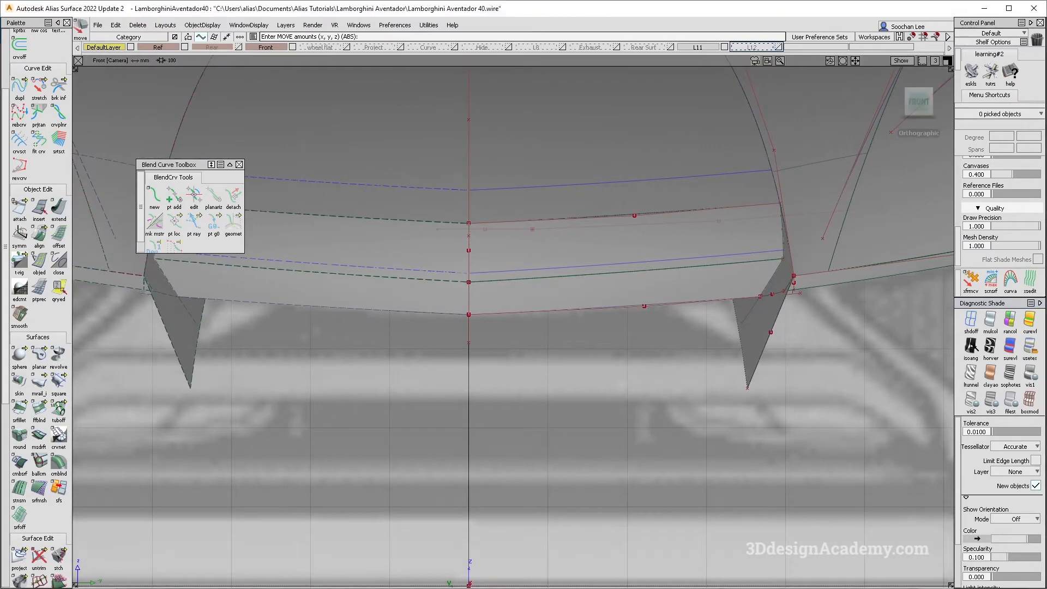
pyautogui.click(971, 320)
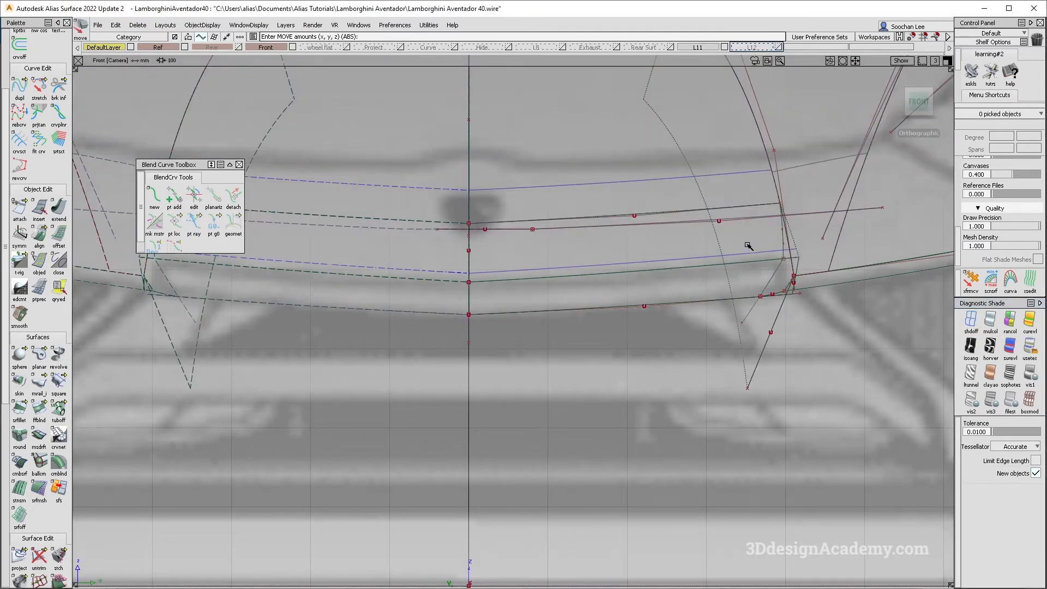
pyautogui.click(991, 321)
pyautogui.press('F5')
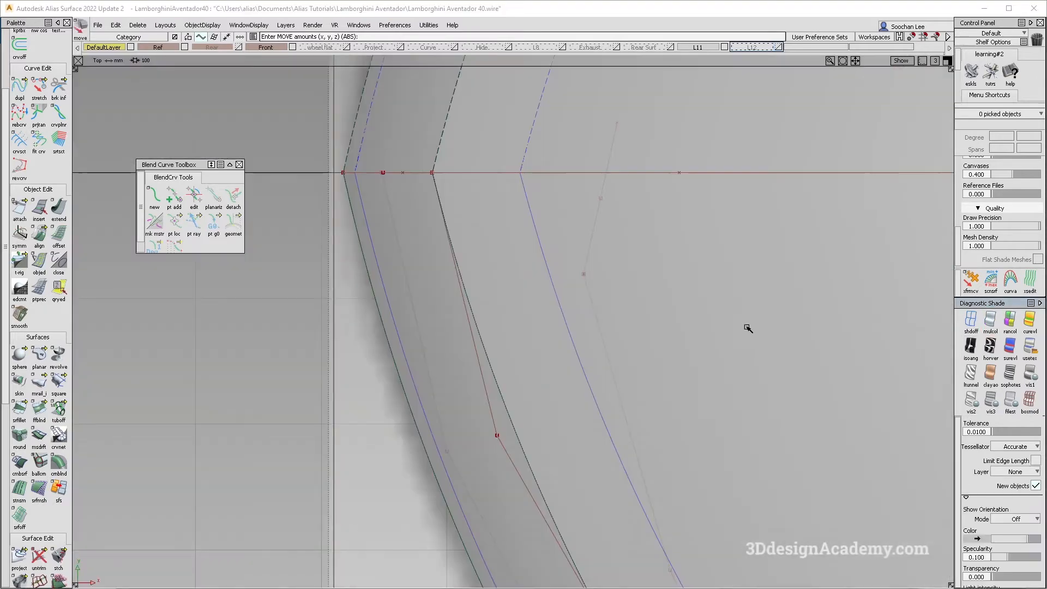
pyautogui.keyDown('alt'); pyautogui.keyDown('shift'); pyautogui.moveTo(622, 324); pyautogui.dragTo(632, 343, button='right'); pyautogui.keyUp('shift'); pyautogui.keyUp('alt')
pyautogui.keyDown('alt'); pyautogui.keyDown('shift'); pyautogui.moveTo(632, 342); pyautogui.dragTo(655, 322, button='middle'); pyautogui.keyUp('shift'); pyautogui.keyUp('alt')
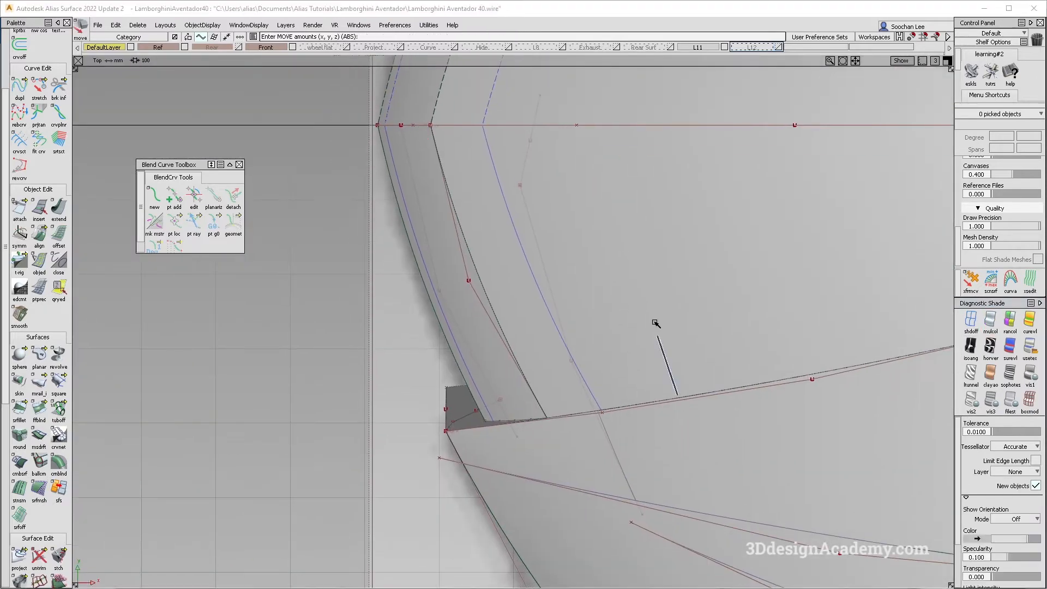
# Step: Turn shading off and stretch the outer end of the curve between hood and nose to meet the hood's side edge curve
pyautogui.click(971, 322)
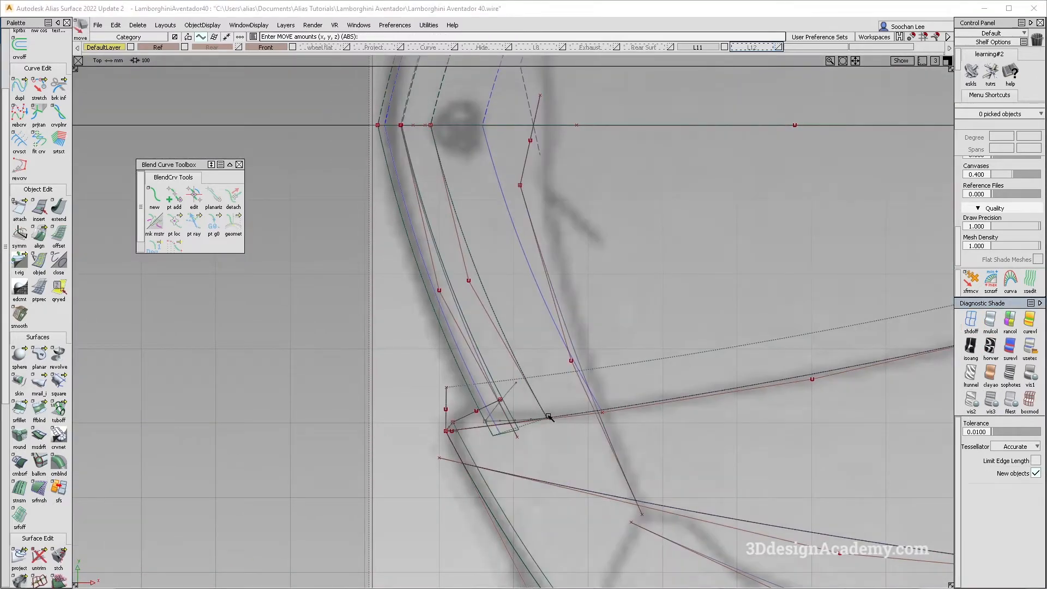
pyautogui.keyDown('alt'); pyautogui.keyDown('shift'); pyautogui.moveTo(550, 418); pyautogui.dragTo(627, 435, button='right'); pyautogui.keyUp('shift'); pyautogui.keyUp('alt')
pyautogui.keyDown('ctrl'); pyautogui.keyDown('shift'); pyautogui.moveTo(560, 409); pyautogui.dragTo(560, 379); pyautogui.keyUp('shift'); pyautogui.keyUp('ctrl')
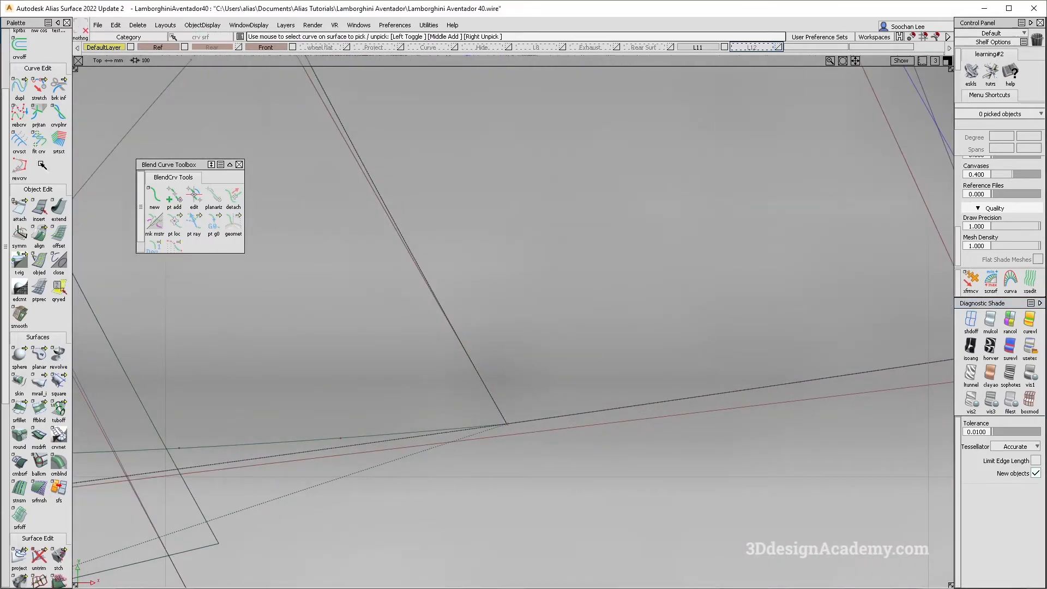
pyautogui.click(37, 90)
pyautogui.click(498, 424)
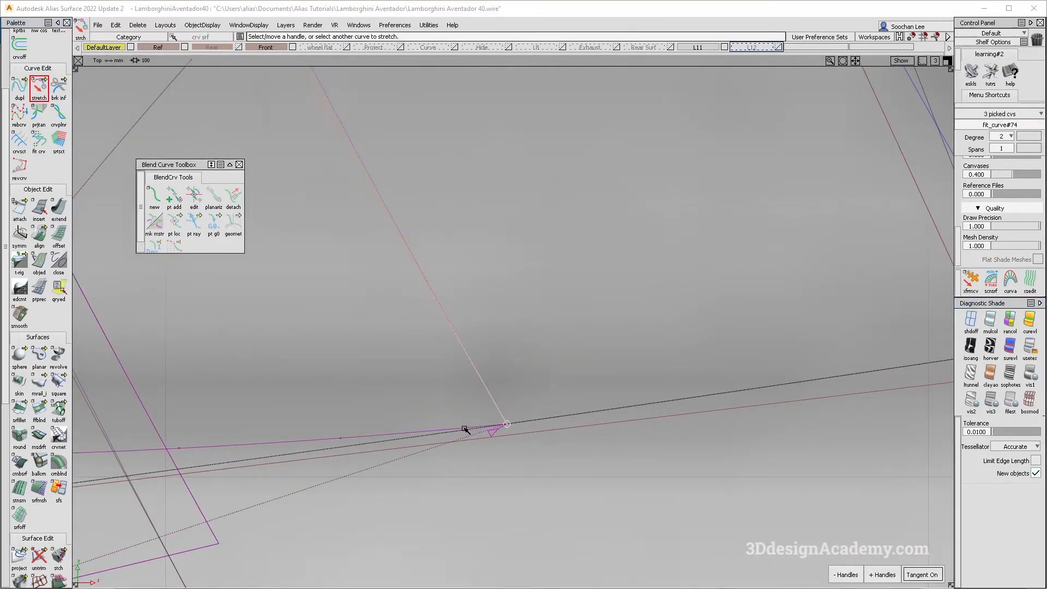
pyautogui.moveTo(492, 436); pyautogui.dragTo(492, 436)
pyautogui.keyDown('alt'); pyautogui.keyDown('shift'); pyautogui.moveTo(549, 423); pyautogui.dragTo(481, 420, button='right'); pyautogui.keyUp('shift'); pyautogui.keyUp('alt')
pyautogui.press('F8')
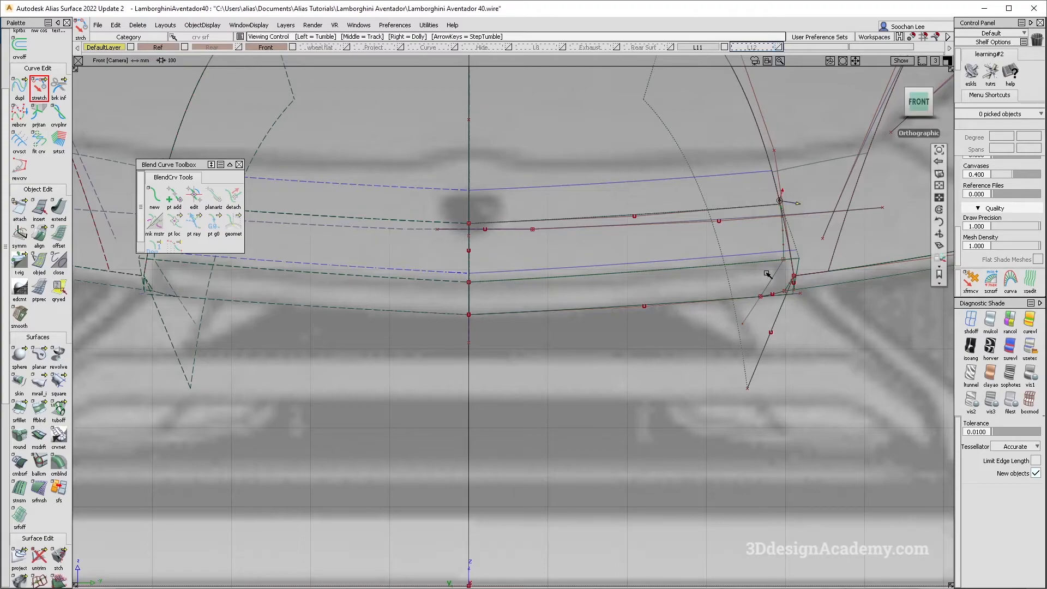
# Step: Turn shading on, compare the nose with the reference photo and adjust the nose profile curve's middle control point against the side blueprint
pyautogui.click(990, 322)
pyautogui.moveTo(706, 284)
pyautogui.keyDown('alt'); pyautogui.keyDown('shift'); pyautogui.mouseDown()
pyautogui.moveTo(756, 328)
pyautogui.moveTo(619, 305)
pyautogui.moveTo(476, 261)
pyautogui.moveTo(563, 262)
pyautogui.moveTo(523, 287)
pyautogui.moveTo(402, 260)
pyautogui.moveTo(401, 277)
pyautogui.moveTo(456, 245)
pyautogui.moveTo(505, 302)
pyautogui.mouseUp(); pyautogui.keyUp('shift'); pyautogui.keyUp('alt')
pyautogui.keyDown('alt'); pyautogui.keyDown('shift'); pyautogui.moveTo(399, 317); pyautogui.dragTo(345, 283); pyautogui.keyUp('shift'); pyautogui.keyUp('alt')
pyautogui.hotkey('alt', 'Tab')
pyautogui.hotkey('alt', 'Tab')
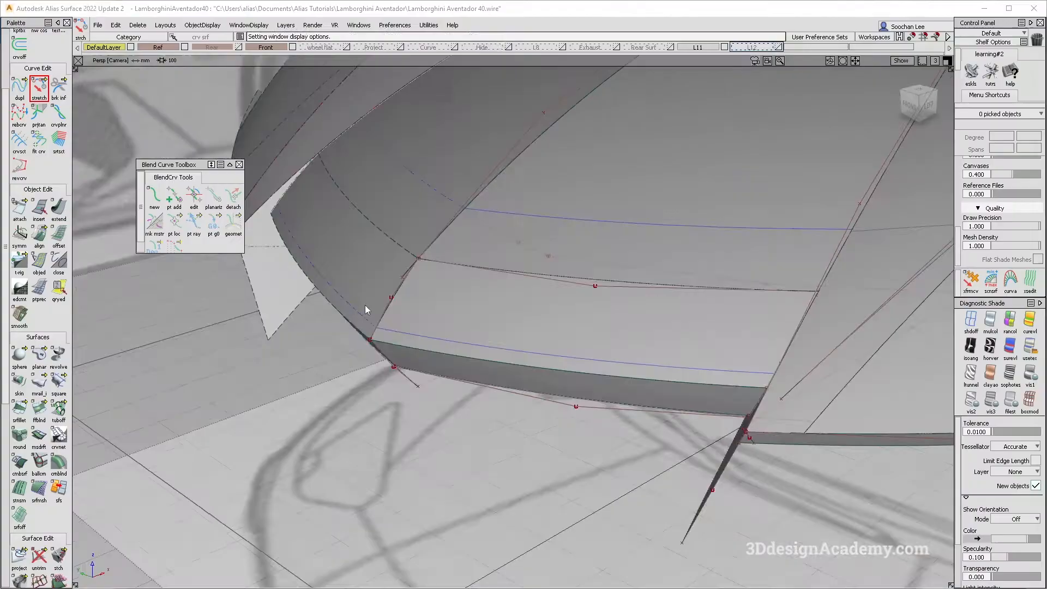
pyautogui.click(395, 300)
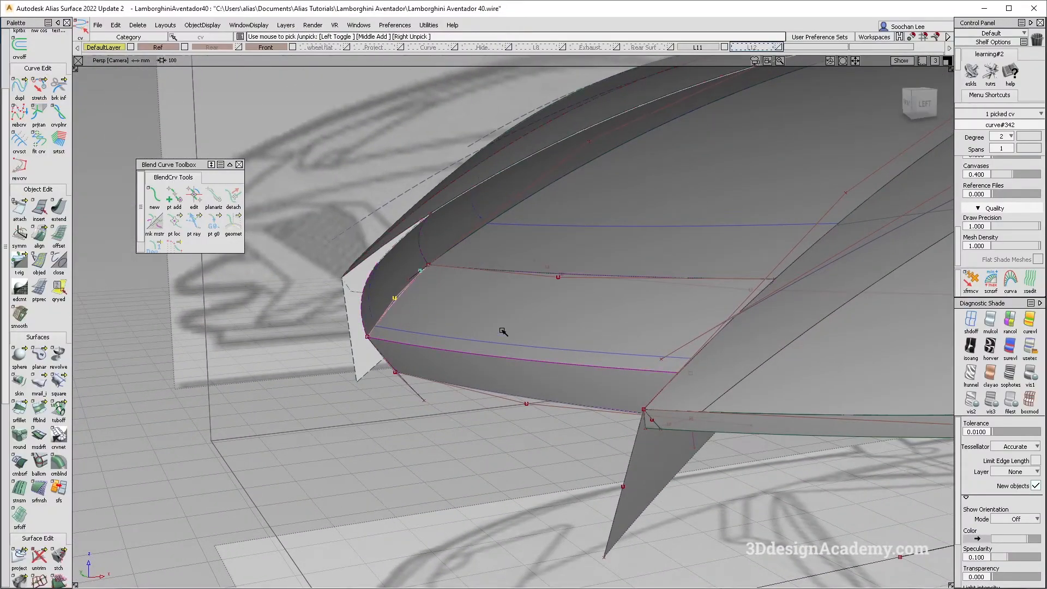
pyautogui.press('F6')
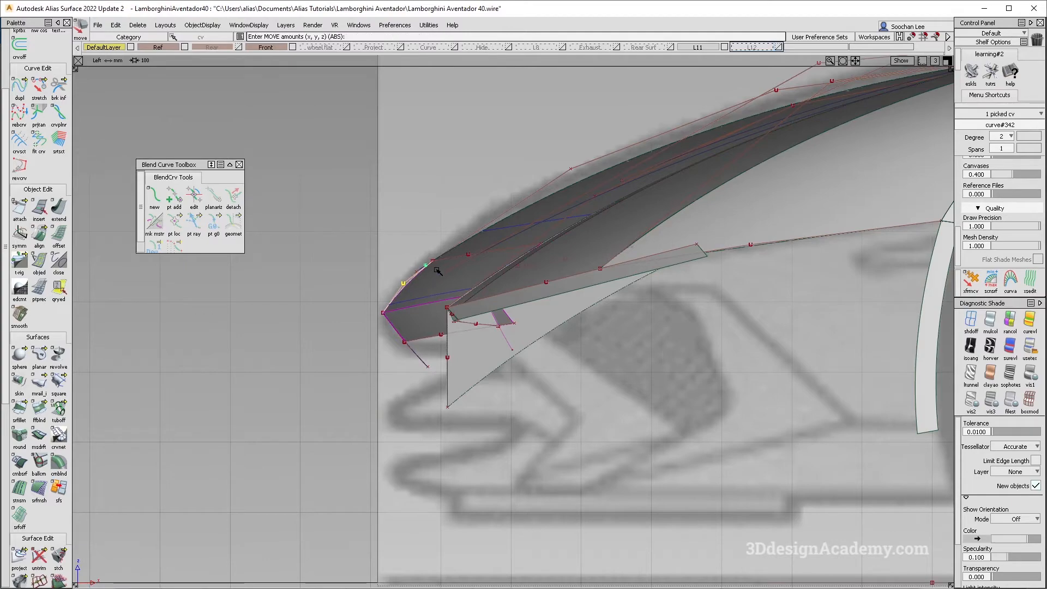
pyautogui.keyDown('ctrl'); pyautogui.keyDown('shift'); pyautogui.moveTo(482, 276); pyautogui.dragTo(589, 268); pyautogui.keyUp('shift'); pyautogui.keyUp('ctrl')
# Step: Delete the two old curves-on-surface running across the hood front and the nose surface
pyautogui.press('F8')
pyautogui.hotkey('alt', 'm')
pyautogui.keyDown('alt'); pyautogui.keyDown('shift'); pyautogui.moveTo(537, 291); pyautogui.dragTo(519, 311); pyautogui.keyUp('shift'); pyautogui.keyUp('alt')
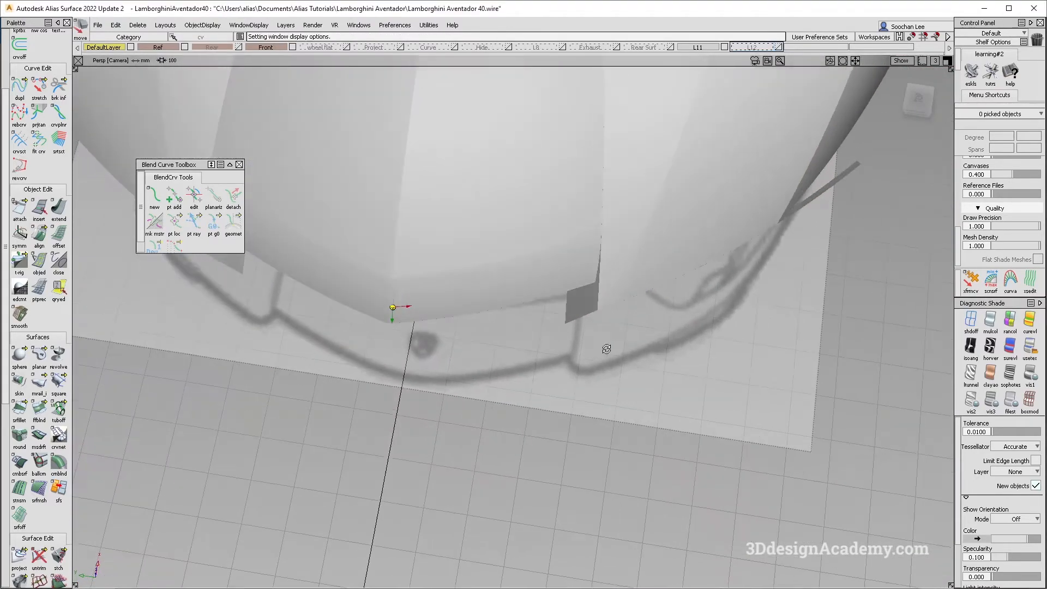
pyautogui.keyDown('alt'); pyautogui.keyDown('shift'); pyautogui.moveTo(519, 310); pyautogui.dragTo(570, 376, button='middle'); pyautogui.keyUp('shift'); pyautogui.keyUp('alt')
pyautogui.keyDown('alt'); pyautogui.keyDown('shift'); pyautogui.moveTo(570, 377); pyautogui.dragTo(710, 437); pyautogui.keyUp('shift'); pyautogui.keyUp('alt')
pyautogui.keyDown('ctrl'); pyautogui.keyDown('shift'); pyautogui.moveTo(711, 437); pyautogui.dragTo(644, 365, button='right'); pyautogui.keyUp('shift'); pyautogui.keyUp('ctrl')
pyautogui.keyDown('alt'); pyautogui.keyDown('shift'); pyautogui.moveTo(644, 366); pyautogui.dragTo(666, 390); pyautogui.keyUp('shift'); pyautogui.keyUp('alt')
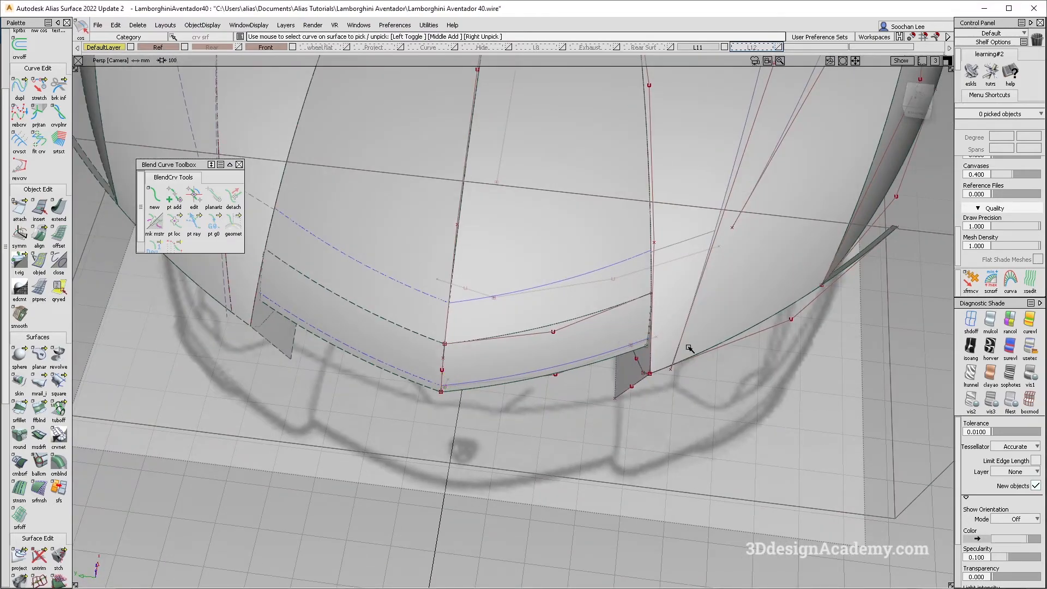
pyautogui.click(600, 270)
pyautogui.press('Delete')
pyautogui.press('Return')
pyautogui.click(597, 354)
pyautogui.press('Delete')
pyautogui.press('Return')
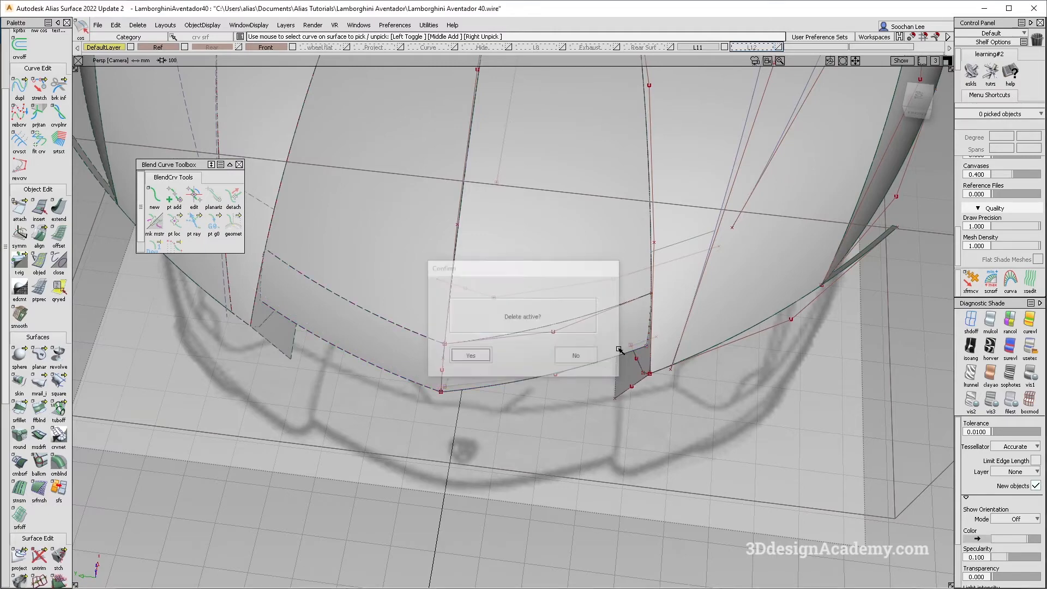
# Step: Stretch the inner end of the short corner curve beside the nose to meet the lower lip's outer corner
pyautogui.keyDown('alt'); pyautogui.keyDown('shift'); pyautogui.moveTo(615, 362); pyautogui.dragTo(625, 311); pyautogui.keyUp('shift'); pyautogui.keyUp('alt')
pyautogui.keyDown('alt'); pyautogui.keyDown('shift'); pyautogui.moveTo(624, 311); pyautogui.dragTo(673, 289, button='right'); pyautogui.keyUp('shift'); pyautogui.keyUp('alt')
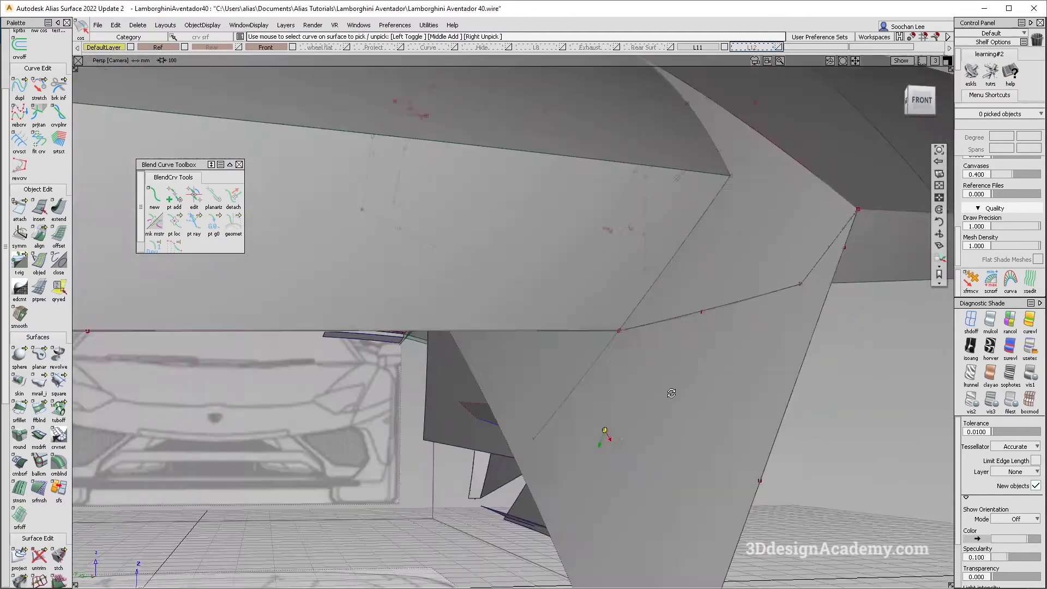
pyautogui.keyDown('alt'); pyautogui.keyDown('shift'); pyautogui.moveTo(673, 289); pyautogui.dragTo(642, 329); pyautogui.keyUp('shift'); pyautogui.keyUp('alt')
pyautogui.keyDown('alt'); pyautogui.keyDown('shift'); pyautogui.moveTo(642, 330); pyautogui.dragTo(655, 380, button='right'); pyautogui.keyUp('shift'); pyautogui.keyUp('alt')
pyautogui.keyDown('ctrl'); pyautogui.keyDown('shift'); pyautogui.moveTo(655, 380); pyautogui.dragTo(589, 248); pyautogui.keyUp('shift'); pyautogui.keyUp('ctrl')
pyautogui.click(40, 88)
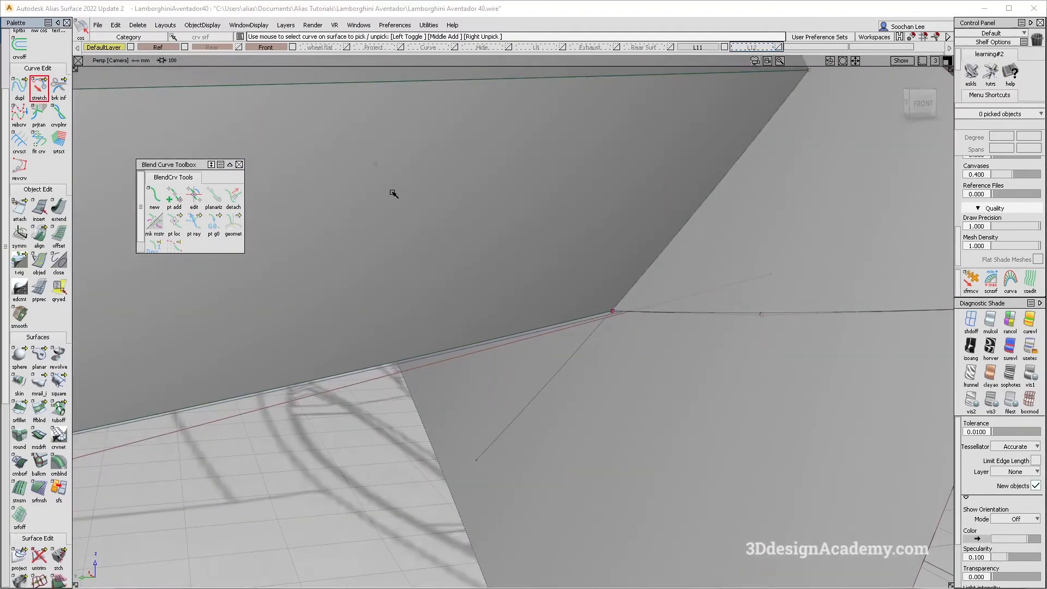
pyautogui.click(629, 313)
pyautogui.keyDown('alt'); pyautogui.keyDown('shift'); pyautogui.moveTo(626, 296); pyautogui.dragTo(526, 379); pyautogui.keyUp('shift'); pyautogui.keyUp('alt')
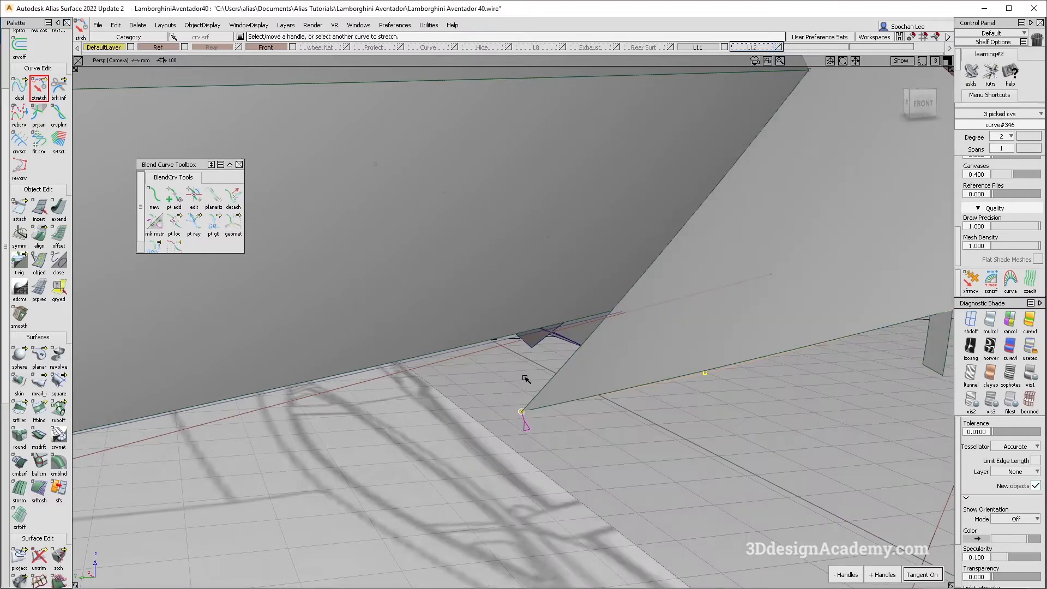
pyautogui.moveTo(594, 321); pyautogui.dragTo(691, 367)
pyautogui.keyDown('alt'); pyautogui.keyDown('shift'); pyautogui.moveTo(711, 273); pyautogui.dragTo(686, 267, button='right'); pyautogui.keyUp('shift'); pyautogui.keyUp('alt')
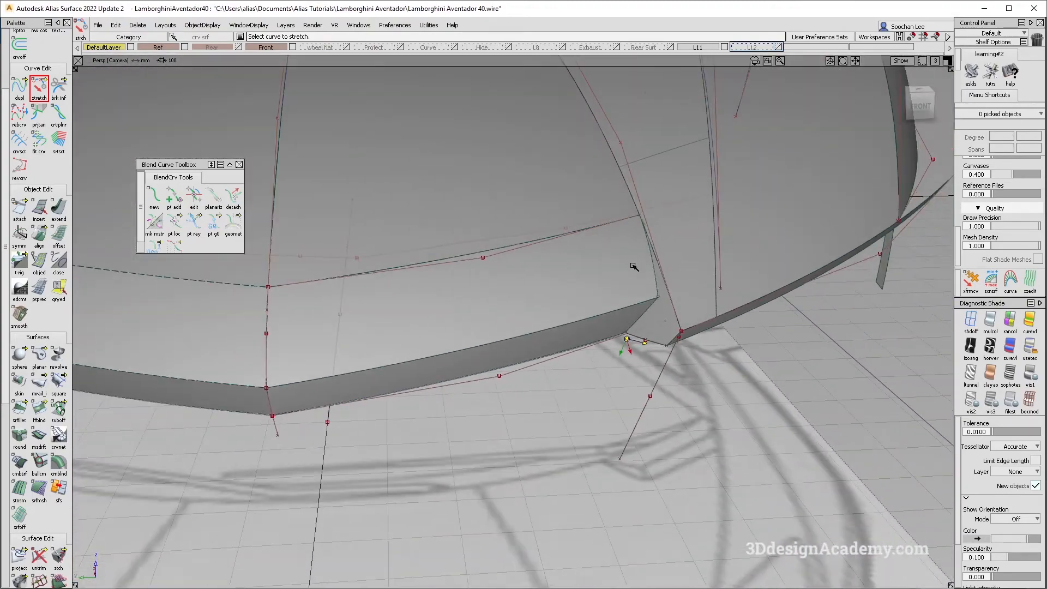
# Step: Project the front hood-line curve onto the hood surface from the top view with shading off
pyautogui.keyDown('alt'); pyautogui.keyDown('shift'); pyautogui.moveTo(634, 218); pyautogui.dragTo(675, 292); pyautogui.keyUp('shift'); pyautogui.keyUp('alt')
pyautogui.press('F5')
pyautogui.click(971, 320)
pyautogui.keyDown('alt'); pyautogui.keyDown('shift'); pyautogui.moveTo(533, 339); pyautogui.dragTo(531, 352, button='middle'); pyautogui.keyUp('shift'); pyautogui.keyUp('alt')
pyautogui.keyDown('ctrl'); pyautogui.keyDown('shift'); pyautogui.moveTo(537, 416); pyautogui.dragTo(523, 330); pyautogui.keyUp('shift'); pyautogui.keyUp('ctrl')
pyautogui.click(572, 358)
pyautogui.keyDown('alt'); pyautogui.keyDown('shift'); pyautogui.moveTo(615, 332); pyautogui.dragTo(592, 353, button='middle'); pyautogui.keyUp('shift'); pyautogui.keyUp('alt')
pyautogui.keyDown('ctrl'); pyautogui.keyDown('shift'); pyautogui.moveTo(575, 391); pyautogui.dragTo(573, 328); pyautogui.keyUp('shift'); pyautogui.keyUp('ctrl')
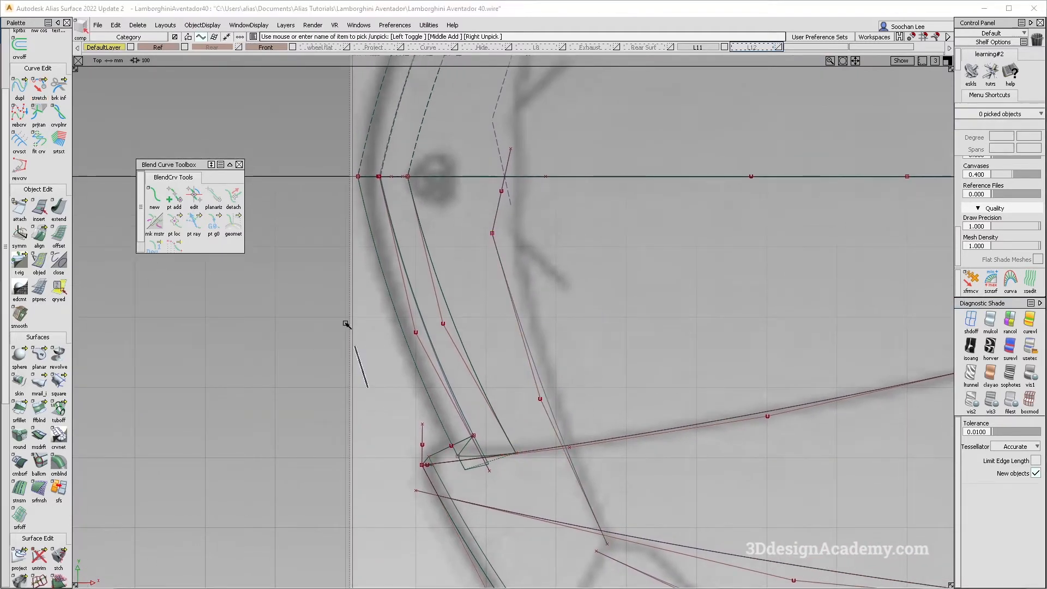
pyautogui.click(20, 556)
pyautogui.click(460, 178)
pyautogui.click(508, 267)
pyautogui.press('space')
# Step: Turn shading on and hide the three curves lying across the hood front and nose surfaces
pyautogui.keyDown('ctrl'); pyautogui.keyDown('shift'); pyautogui.moveTo(629, 401); pyautogui.dragTo(626, 294); pyautogui.keyUp('shift'); pyautogui.keyUp('ctrl')
pyautogui.press('F8')
pyautogui.click(990, 321)
pyautogui.keyDown('alt'); pyautogui.keyDown('shift'); pyautogui.moveTo(442, 345); pyautogui.dragTo(462, 370); pyautogui.keyUp('shift'); pyautogui.keyUp('alt')
pyautogui.keyDown('ctrl'); pyautogui.keyDown('shift'); pyautogui.moveTo(444, 439); pyautogui.dragTo(440, 355); pyautogui.keyUp('shift'); pyautogui.keyUp('ctrl')
pyautogui.moveTo(491, 317)
pyautogui.keyDown('ctrl'); pyautogui.keyDown('shift'); pyautogui.mouseDown()
pyautogui.moveTo(610, 400)
pyautogui.moveTo(504, 471)
pyautogui.mouseUp(); pyautogui.keyUp('shift'); pyautogui.keyUp('ctrl')
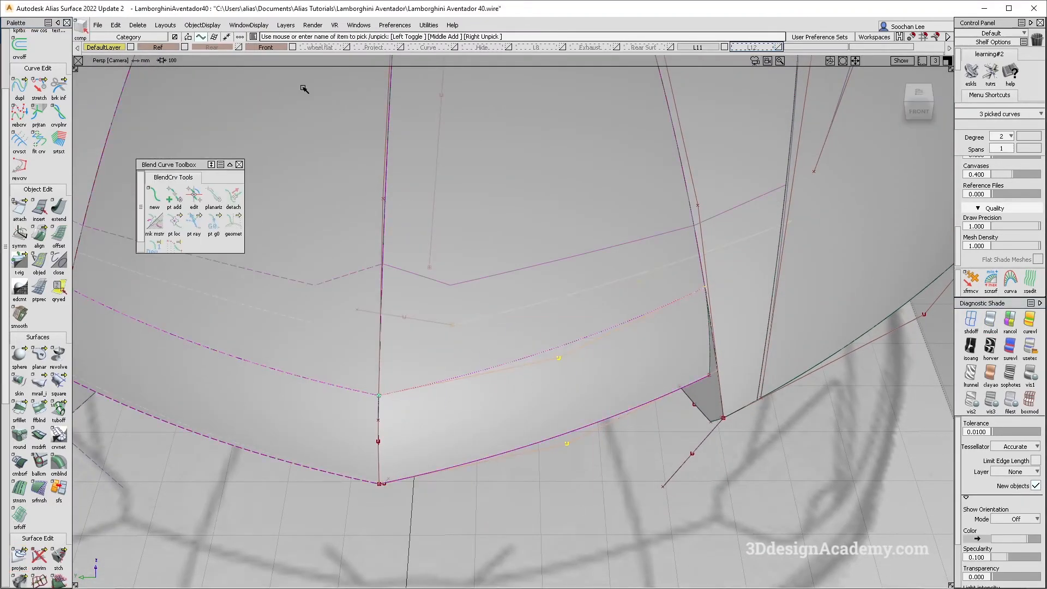
pyautogui.click(221, 24)
pyautogui.click(221, 63)
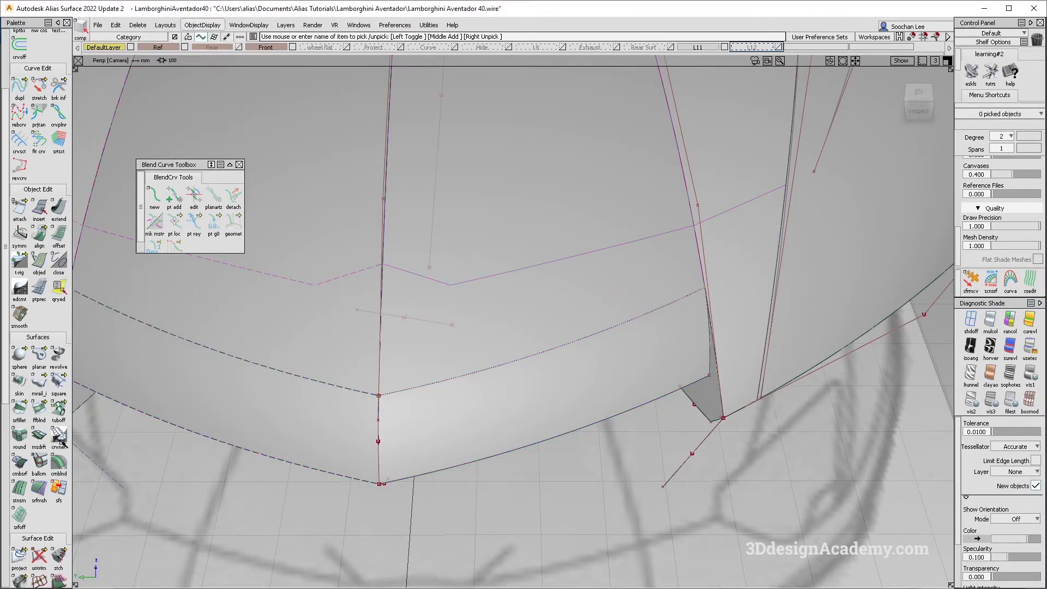
# Step: Build a Tubular Offset tube along the edge between the hood and nose surfaces with a radius of 80 mm
pyautogui.click(60, 410)
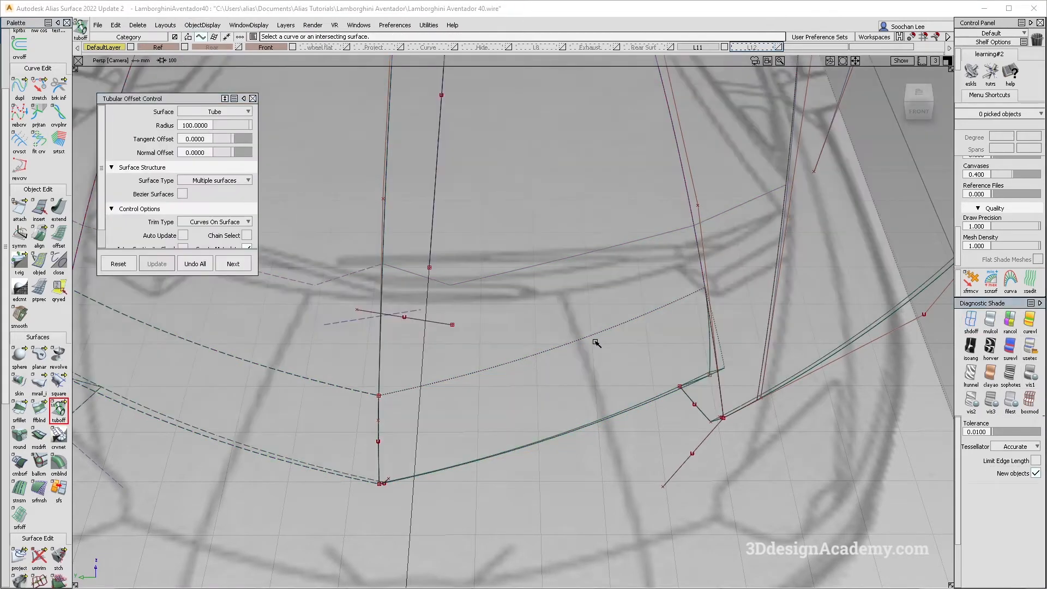
pyautogui.click(534, 366)
pyautogui.keyDown('alt'); pyautogui.keyDown('shift'); pyautogui.moveTo(663, 338); pyautogui.dragTo(491, 273); pyautogui.keyUp('shift'); pyautogui.keyUp('alt')
pyautogui.click(355, 268)
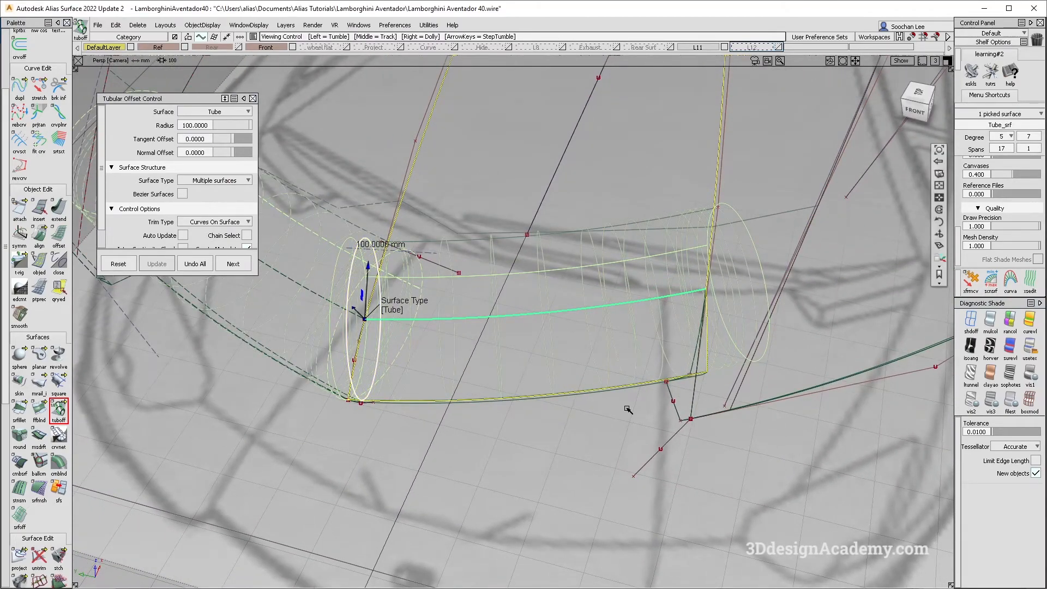
pyautogui.keyDown('alt'); pyautogui.keyDown('shift'); pyautogui.moveTo(627, 408); pyautogui.dragTo(652, 422); pyautogui.keyUp('shift'); pyautogui.keyUp('alt')
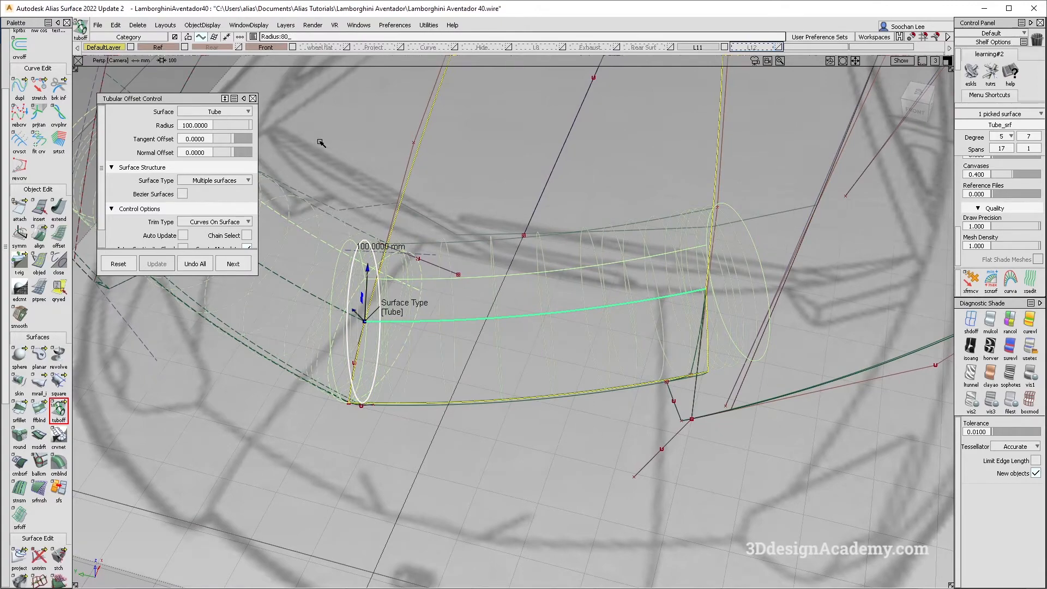
pyautogui.press('Return')
pyautogui.keyDown('alt'); pyautogui.keyDown('shift'); pyautogui.moveTo(522, 300); pyautogui.dragTo(575, 353); pyautogui.keyUp('shift'); pyautogui.keyUp('alt')
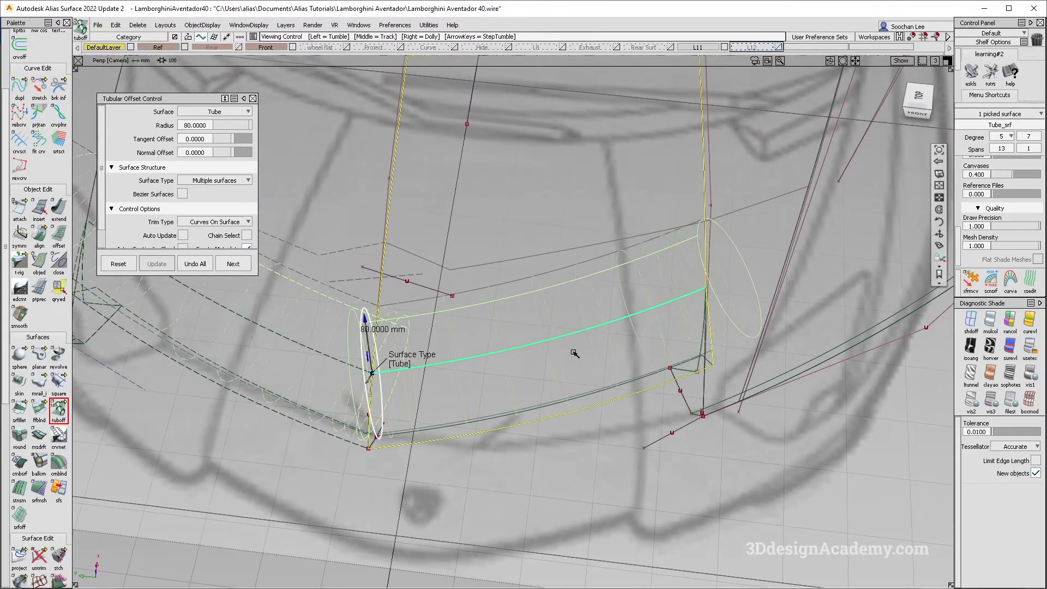
pyautogui.keyDown('alt'); pyautogui.keyDown('shift'); pyautogui.moveTo(637, 313); pyautogui.dragTo(576, 274); pyautogui.keyUp('shift'); pyautogui.keyUp('alt')
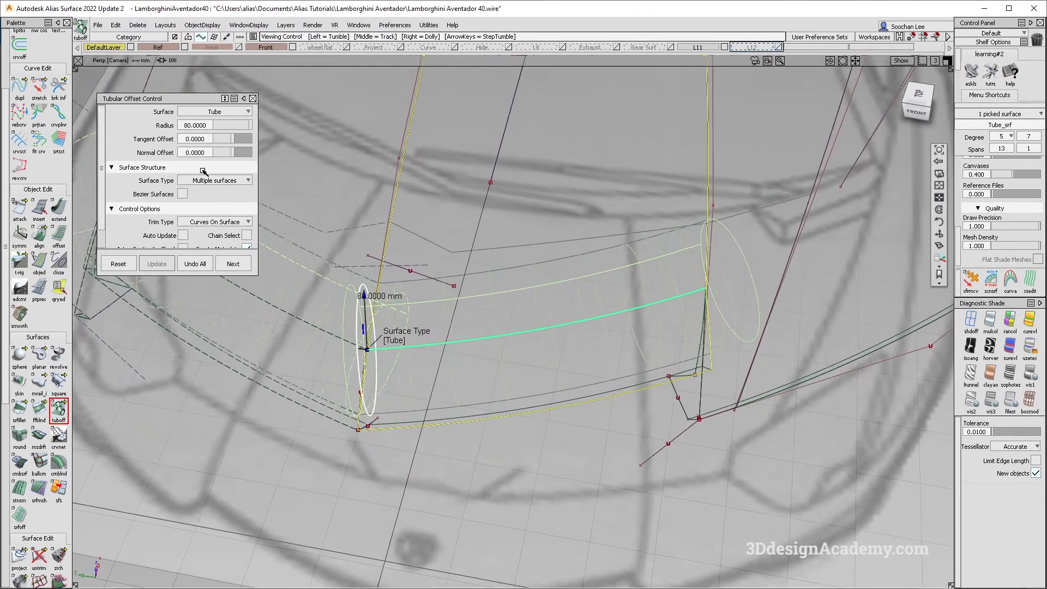
# Step: Reduce the tube's radius, then delete the tube surface while keeping its curves on the hood and nose
pyautogui.click(211, 126)
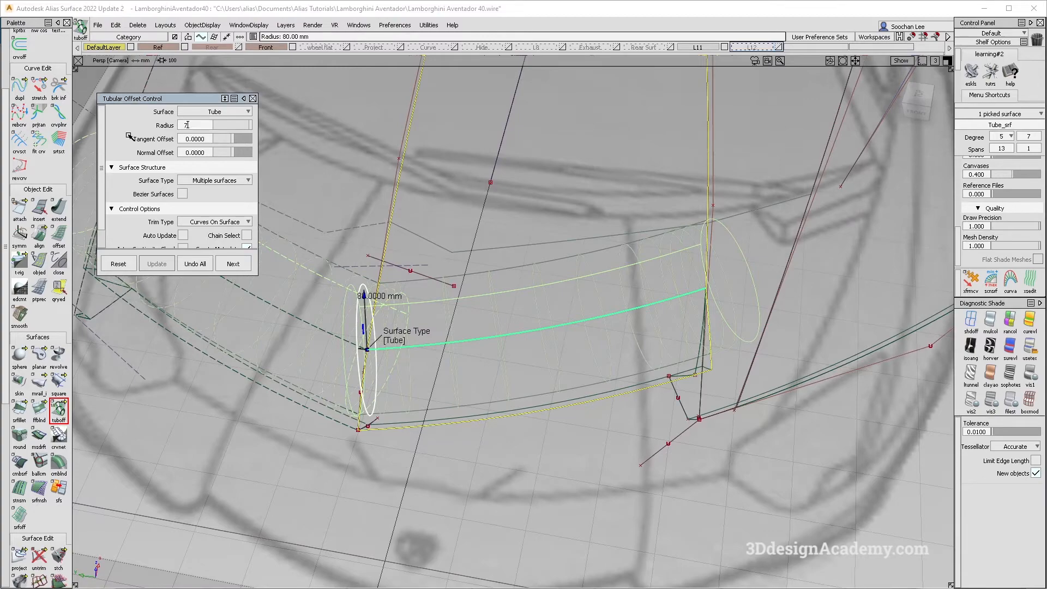
pyautogui.keyDown('alt'); pyautogui.keyDown('shift'); pyautogui.moveTo(732, 215); pyautogui.dragTo(786, 203, button='right'); pyautogui.keyUp('shift'); pyautogui.keyUp('alt')
pyautogui.keyDown('alt'); pyautogui.keyDown('shift'); pyautogui.moveTo(785, 203); pyautogui.dragTo(730, 257); pyautogui.keyUp('shift'); pyautogui.keyUp('alt')
pyautogui.keyDown('alt'); pyautogui.keyDown('shift'); pyautogui.moveTo(729, 256); pyautogui.dragTo(582, 282, button='right'); pyautogui.keyUp('shift'); pyautogui.keyUp('alt')
pyautogui.keyDown('alt'); pyautogui.keyDown('shift'); pyautogui.moveTo(583, 282); pyautogui.dragTo(634, 265); pyautogui.keyUp('shift'); pyautogui.keyUp('alt')
pyautogui.press('Delete')
pyautogui.press('Return')
# Step: Turn shading on and delete the projected hood-line curve from the hood surface
pyautogui.click(990, 321)
pyautogui.keyDown('alt'); pyautogui.keyDown('shift'); pyautogui.click(498, 297); pyautogui.keyUp('shift'); pyautogui.keyUp('alt')
pyautogui.keyDown('alt'); pyautogui.keyDown('shift'); pyautogui.moveTo(498, 297); pyautogui.dragTo(534, 305, button='right'); pyautogui.keyUp('shift'); pyautogui.keyUp('alt')
pyautogui.keyDown('alt'); pyautogui.keyDown('shift'); pyautogui.moveTo(534, 306); pyautogui.dragTo(502, 338); pyautogui.keyUp('shift'); pyautogui.keyUp('alt')
pyautogui.keyDown('ctrl'); pyautogui.keyDown('shift'); pyautogui.moveTo(527, 378); pyautogui.dragTo(523, 307); pyautogui.keyUp('shift'); pyautogui.keyUp('ctrl')
pyautogui.moveTo(539, 205); pyautogui.dragTo(603, 241)
pyautogui.press('Delete')
pyautogui.press('Return')
# Step: Trim away the band of hood and nose surface between the two tubular offset curves
pyautogui.moveTo(43, 561); pyautogui.dragTo(60, 560)
pyautogui.click(598, 229)
pyautogui.press('space')
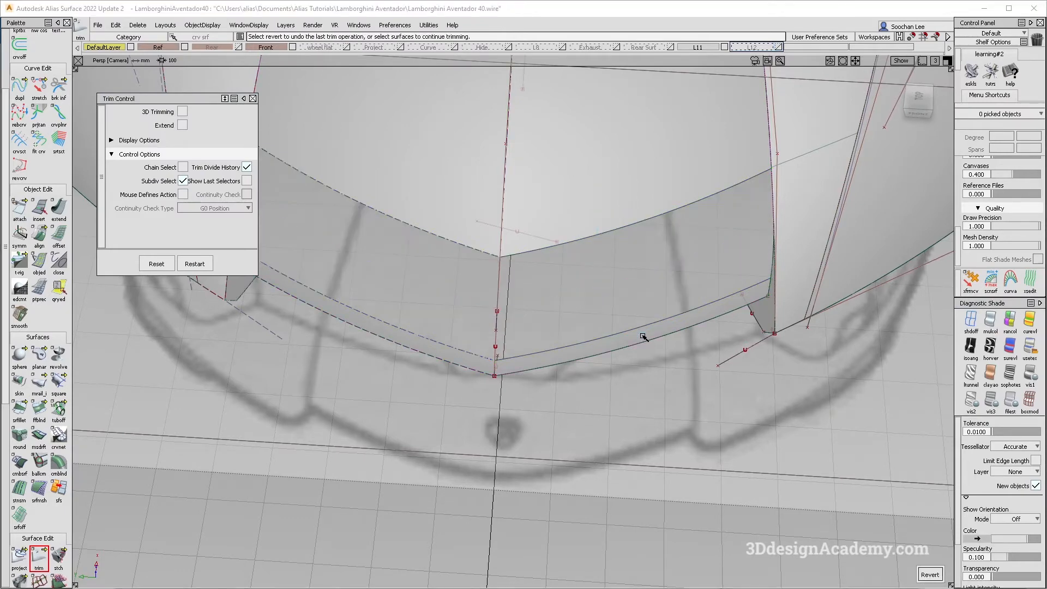
# Step: Bridge the trimmed gap with a Freeform Blend using G2 curvature on both sides and check its Showroom reflections against the reference photo
pyautogui.click(39, 409)
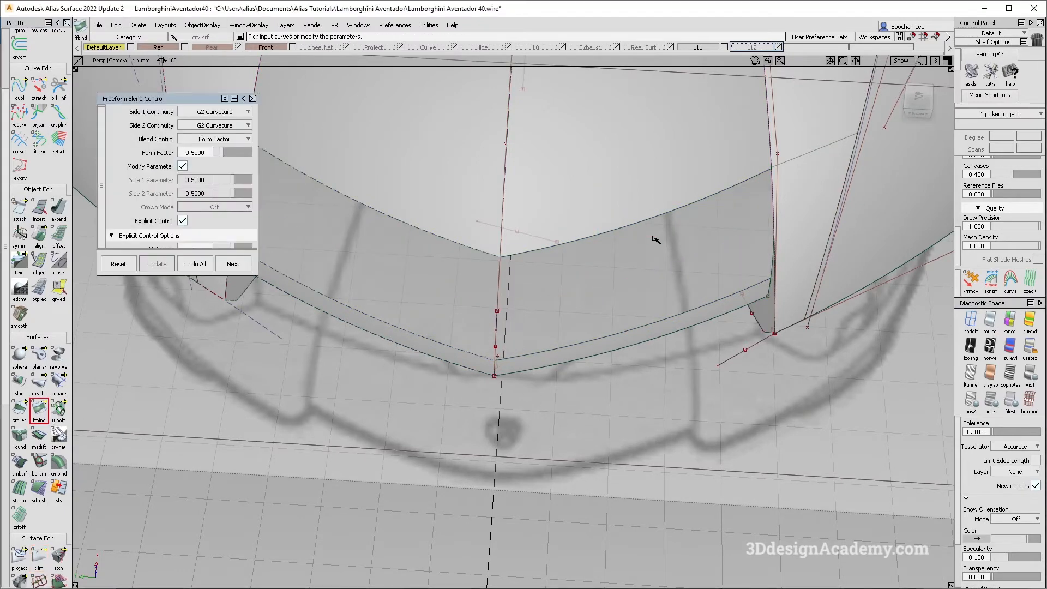
pyautogui.keyDown('alt'); pyautogui.keyDown('shift'); pyautogui.moveTo(667, 315); pyautogui.dragTo(551, 292); pyautogui.keyUp('shift'); pyautogui.keyUp('alt')
pyautogui.click(1027, 357)
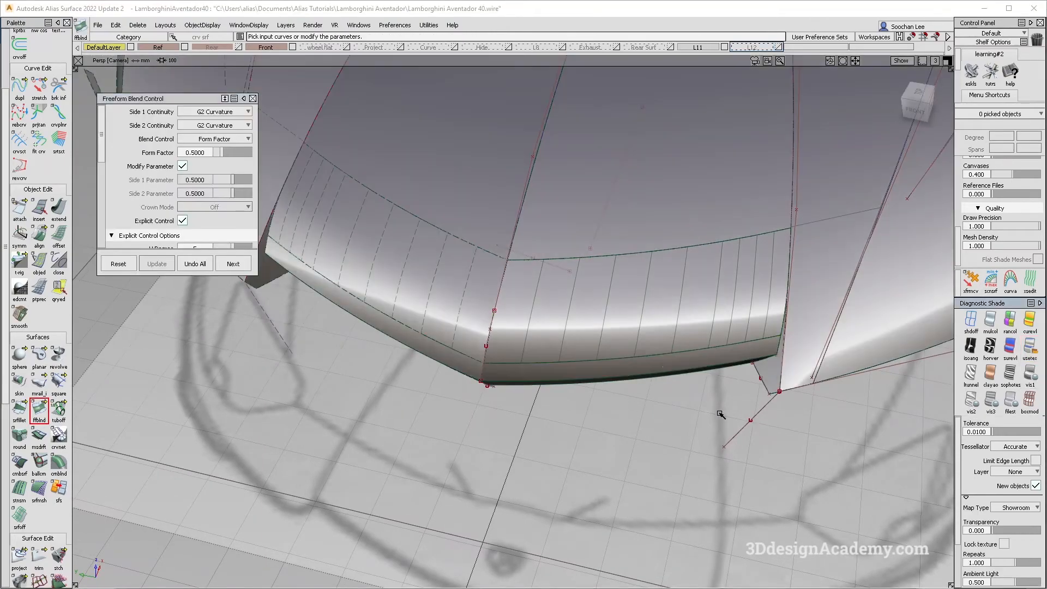
pyautogui.moveTo(718, 416)
pyautogui.keyDown('alt'); pyautogui.keyDown('shift'); pyautogui.mouseDown()
pyautogui.moveTo(442, 277)
pyautogui.moveTo(466, 278)
pyautogui.mouseUp(); pyautogui.keyUp('shift'); pyautogui.keyUp('alt')
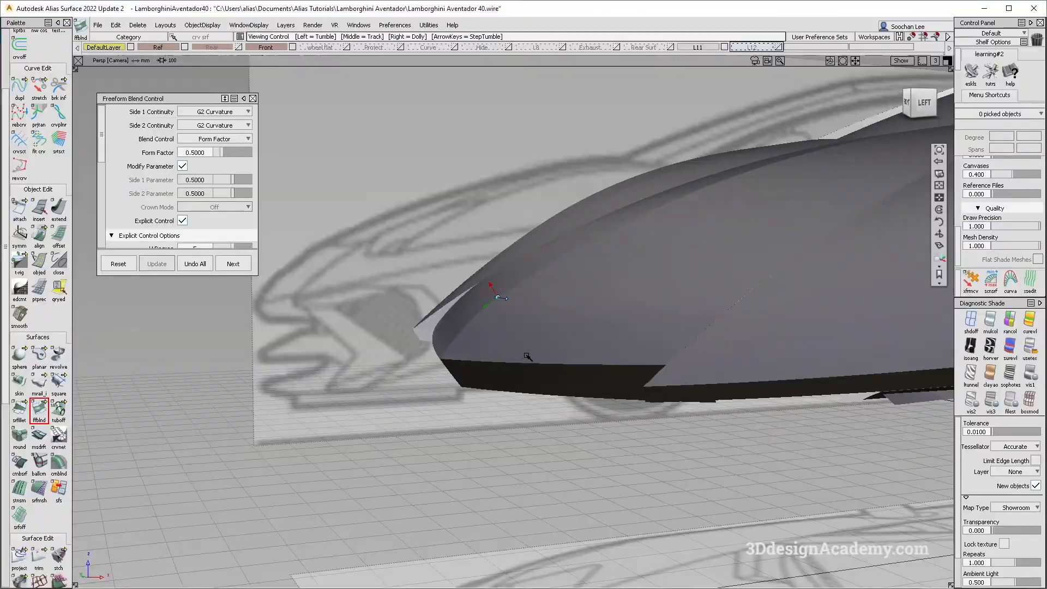
pyautogui.keyDown('alt'); pyautogui.keyDown('shift'); pyautogui.moveTo(537, 327); pyautogui.dragTo(553, 374); pyautogui.keyUp('shift'); pyautogui.keyUp('alt')
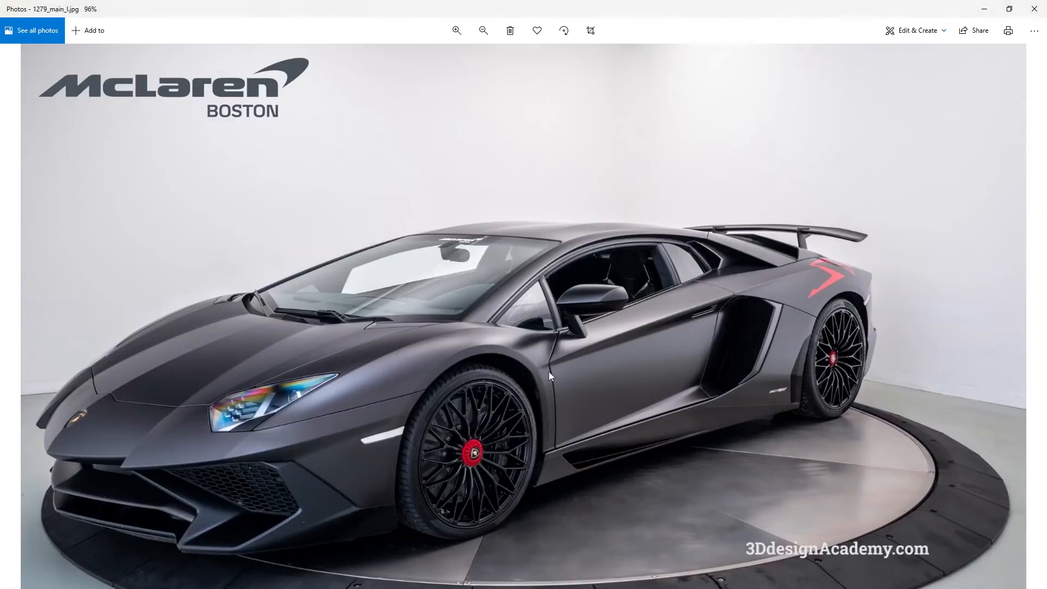
pyautogui.hotkey('alt', 'Tab')
# Step: Delete the blend surface and untrim the hood and nose surfaces
pyautogui.keyDown('alt'); pyautogui.keyDown('shift'); pyautogui.moveTo(548, 375); pyautogui.dragTo(610, 356); pyautogui.keyUp('shift'); pyautogui.keyUp('alt')
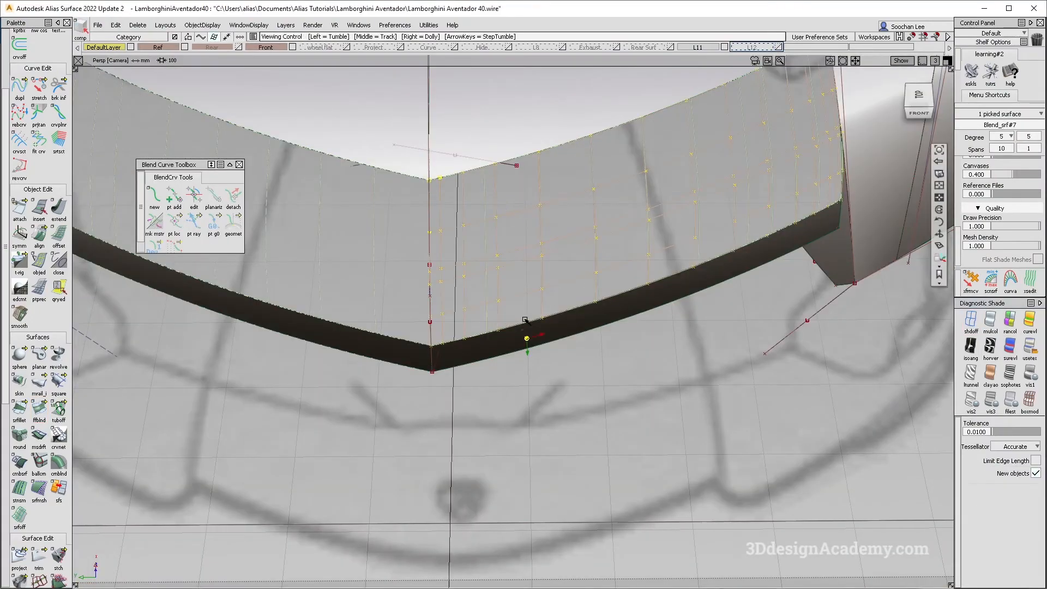
pyautogui.keyDown('alt'); pyautogui.keyDown('shift'); pyautogui.moveTo(571, 240); pyautogui.dragTo(574, 255); pyautogui.keyUp('shift'); pyautogui.keyUp('alt')
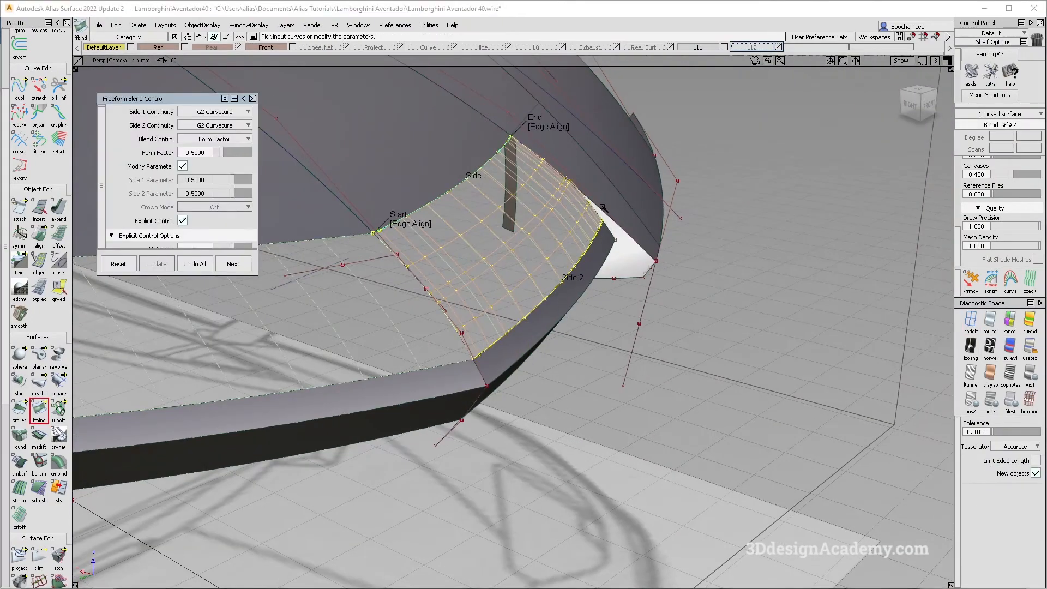
pyautogui.keyDown('alt'); pyautogui.keyDown('shift'); pyautogui.moveTo(549, 214); pyautogui.dragTo(534, 324); pyautogui.keyUp('shift'); pyautogui.keyUp('alt')
pyautogui.press('Delete')
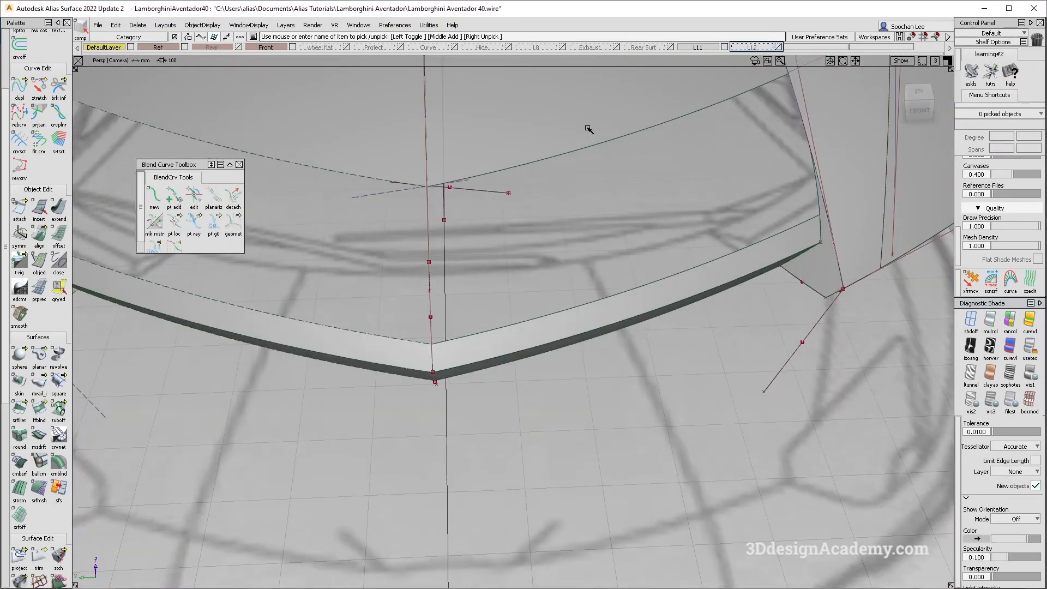
pyautogui.click(38, 556)
pyautogui.click(654, 292)
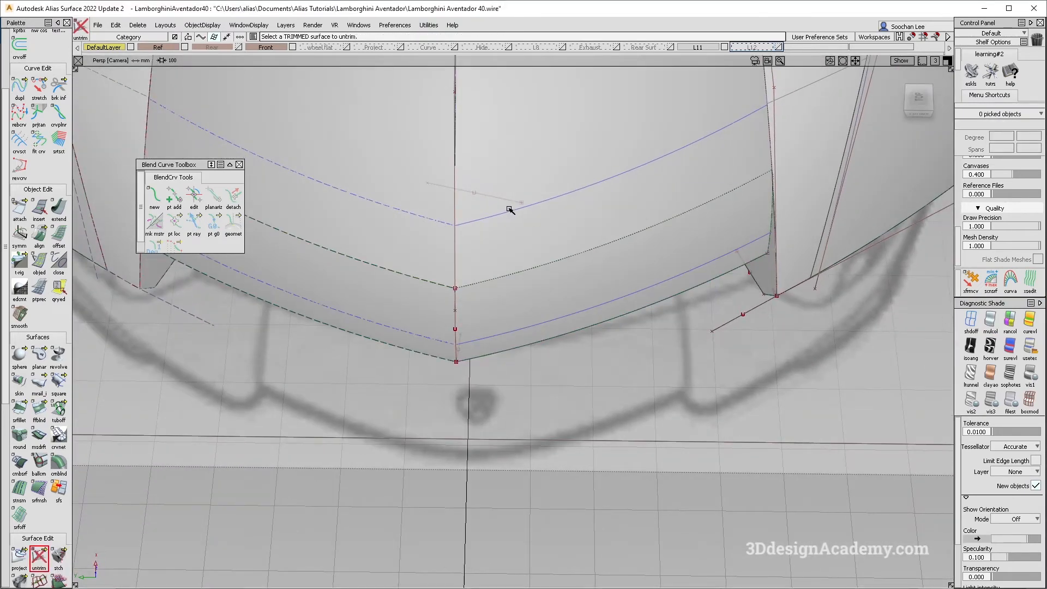
# Step: Insert isoparametric curves on surface, one just behind the hood's existing curve and one near the nose's front edge at about parameter 0.91
pyautogui.click(907, 91)
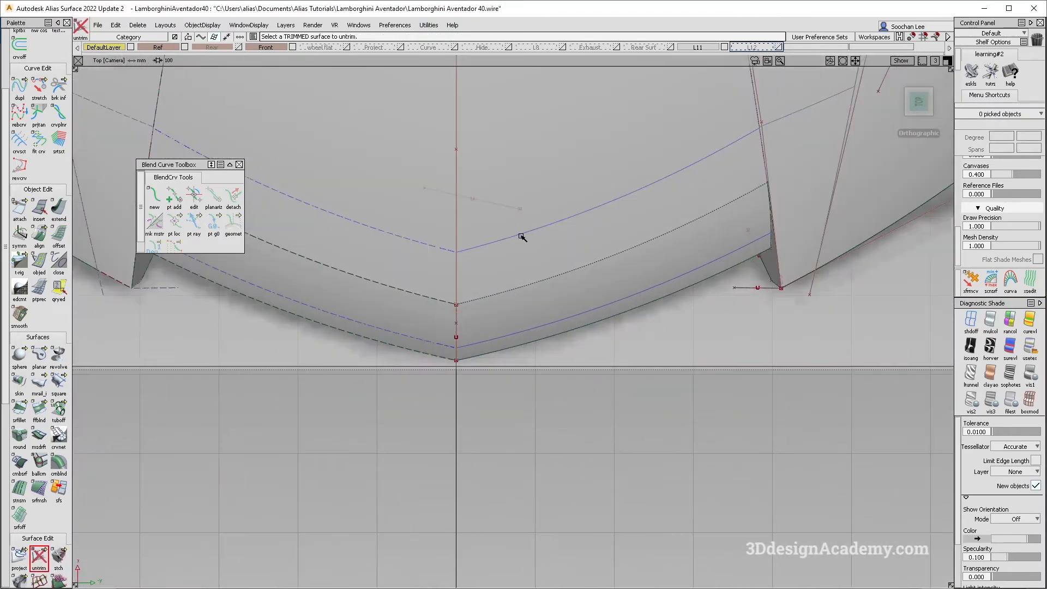
pyautogui.keyDown('alt'); pyautogui.keyDown('shift'); pyautogui.moveTo(758, 134); pyautogui.dragTo(694, 190, button='middle'); pyautogui.keyUp('shift'); pyautogui.keyUp('alt')
pyautogui.keyDown('ctrl'); pyautogui.keyDown('shift'); pyautogui.moveTo(537, 355); pyautogui.dragTo(461, 185); pyautogui.keyUp('shift'); pyautogui.keyUp('ctrl')
pyautogui.keyDown('ctrl'); pyautogui.keyDown('shift'); pyautogui.moveTo(448, 397); pyautogui.dragTo(410, 263); pyautogui.keyUp('shift'); pyautogui.keyUp('ctrl')
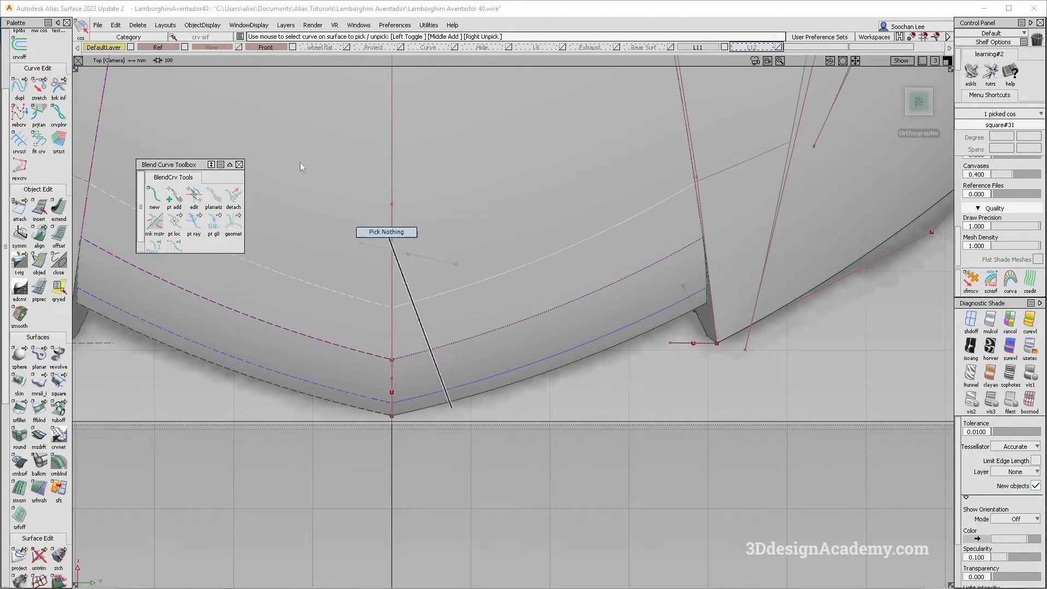
pyautogui.doubleClick(39, 209)
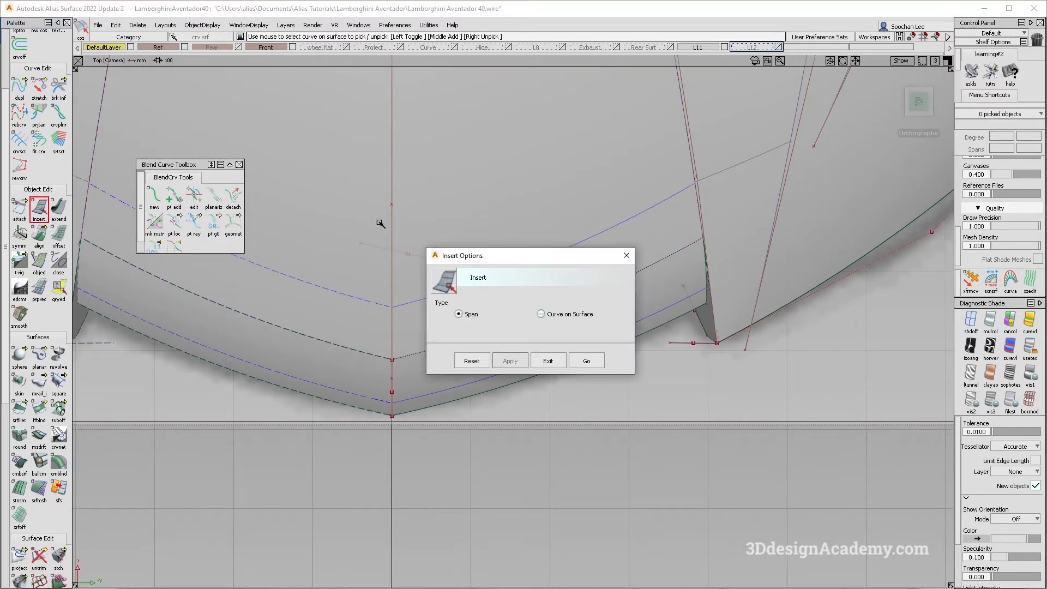
pyautogui.click(587, 360)
pyautogui.click(583, 319)
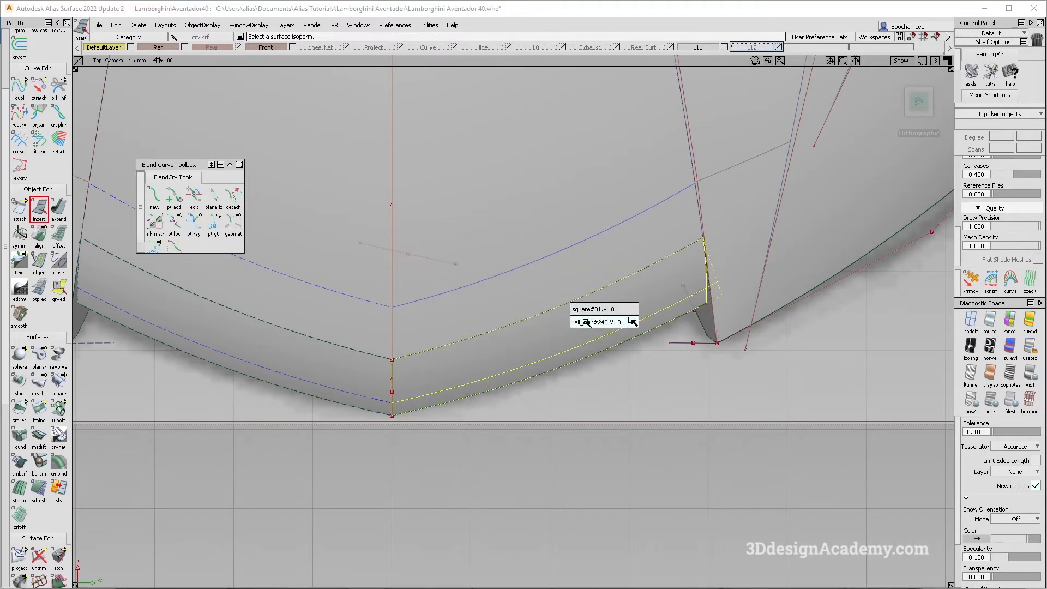
pyautogui.click(584, 309)
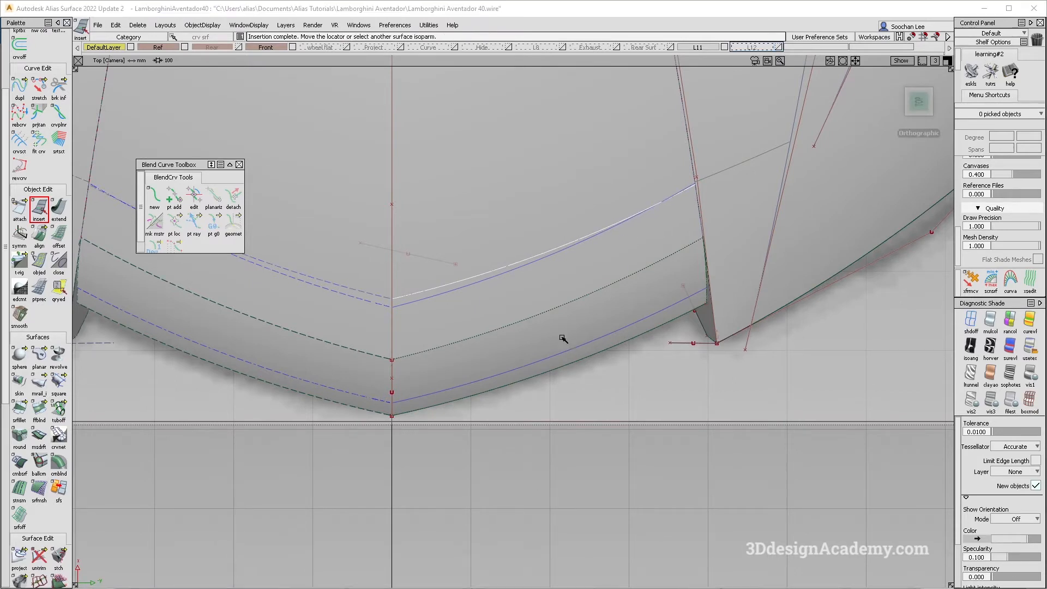
pyautogui.click(567, 305)
pyautogui.click(577, 326)
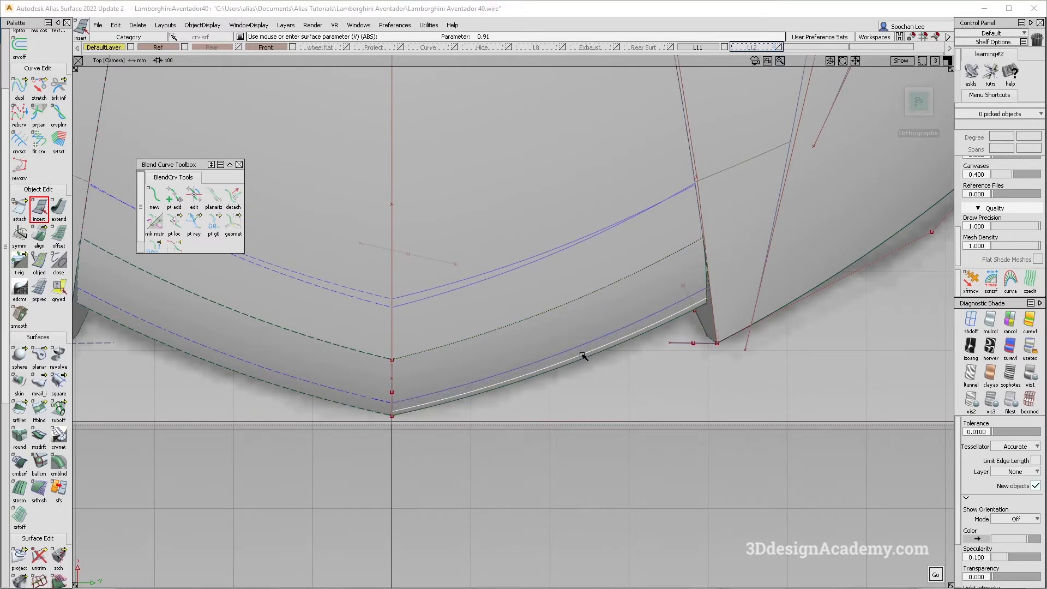
# Step: Delete the two previous offset curves on surface from the nose and hood
pyautogui.keyDown('ctrl'); pyautogui.keyDown('shift'); pyautogui.moveTo(561, 390); pyautogui.dragTo(579, 351); pyautogui.keyUp('shift'); pyautogui.keyUp('ctrl')
pyautogui.click(569, 350)
pyautogui.press('Delete')
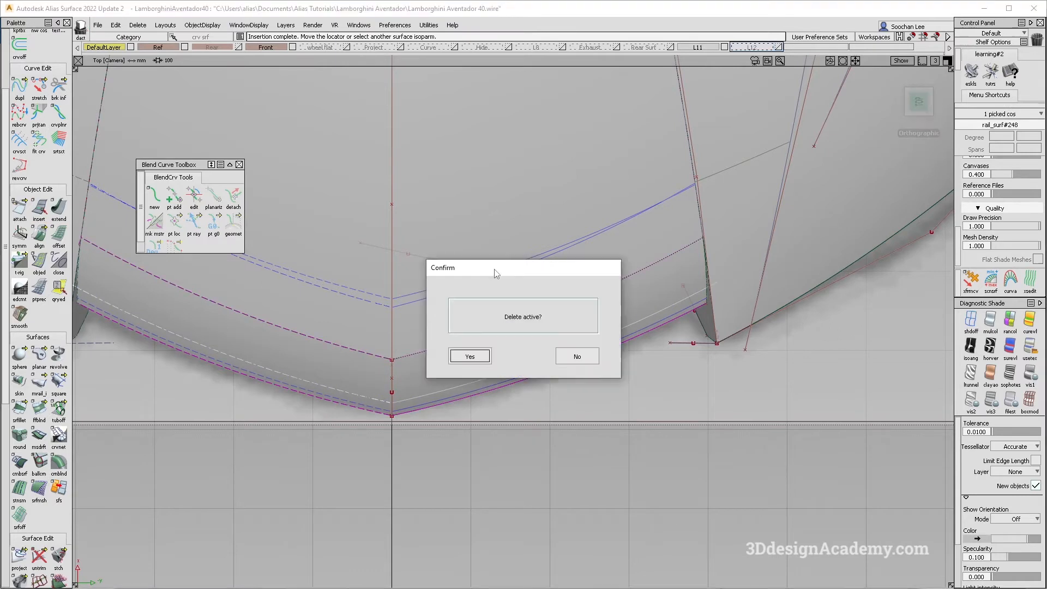
pyautogui.press('Return')
pyautogui.click(497, 279)
pyautogui.press('Delete')
pyautogui.press('Return')
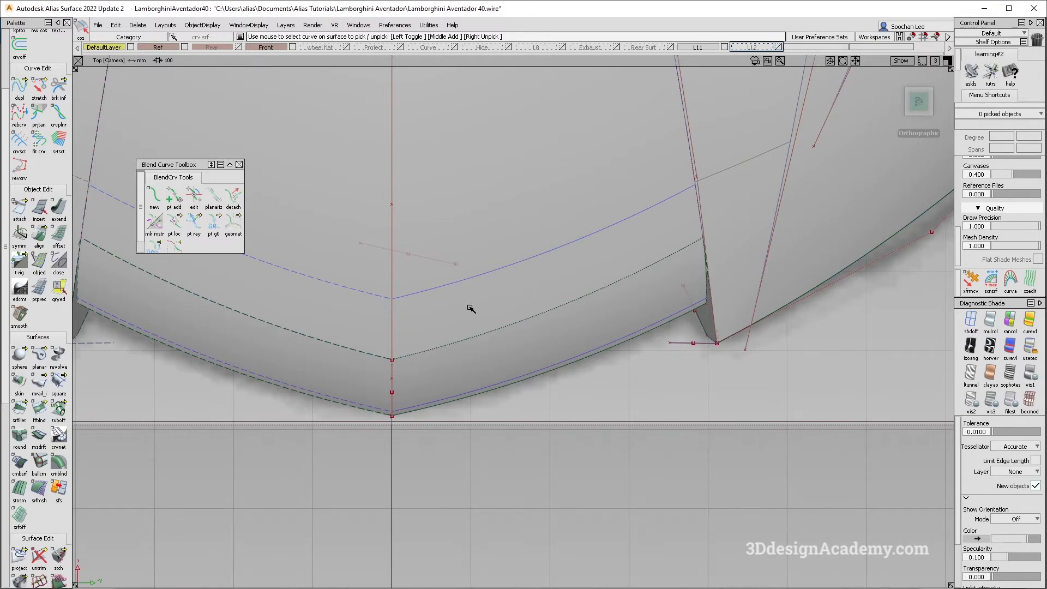
# Step: Trim away the hood and nose areas between the two inserted isoparametric curves
pyautogui.keyDown('alt'); pyautogui.keyDown('shift'); pyautogui.moveTo(528, 358); pyautogui.dragTo(385, 283); pyautogui.keyUp('shift'); pyautogui.keyUp('alt')
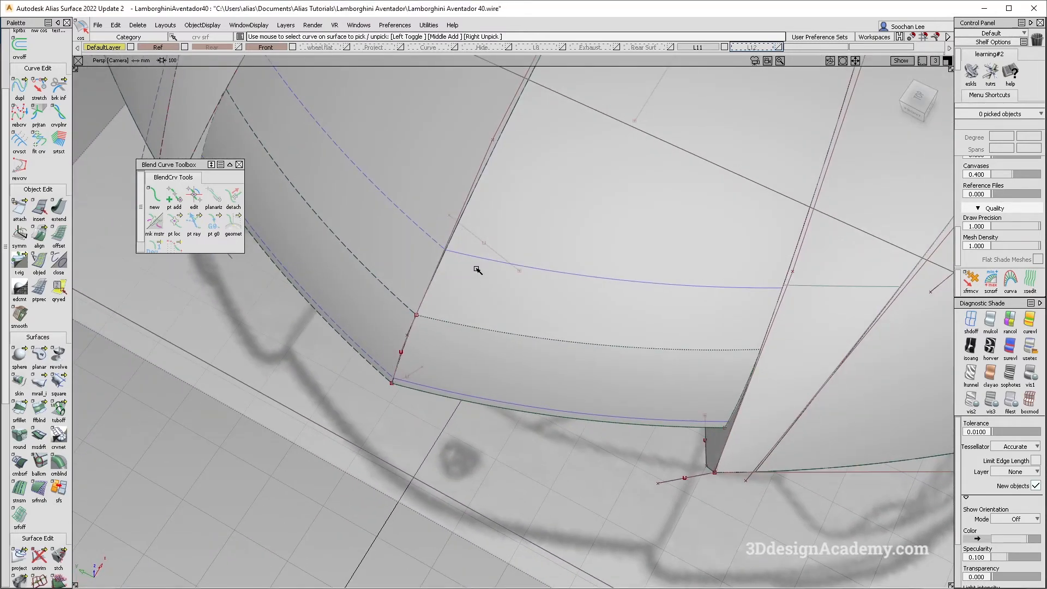
pyautogui.click(39, 556)
pyautogui.click(648, 255)
pyautogui.press('space')
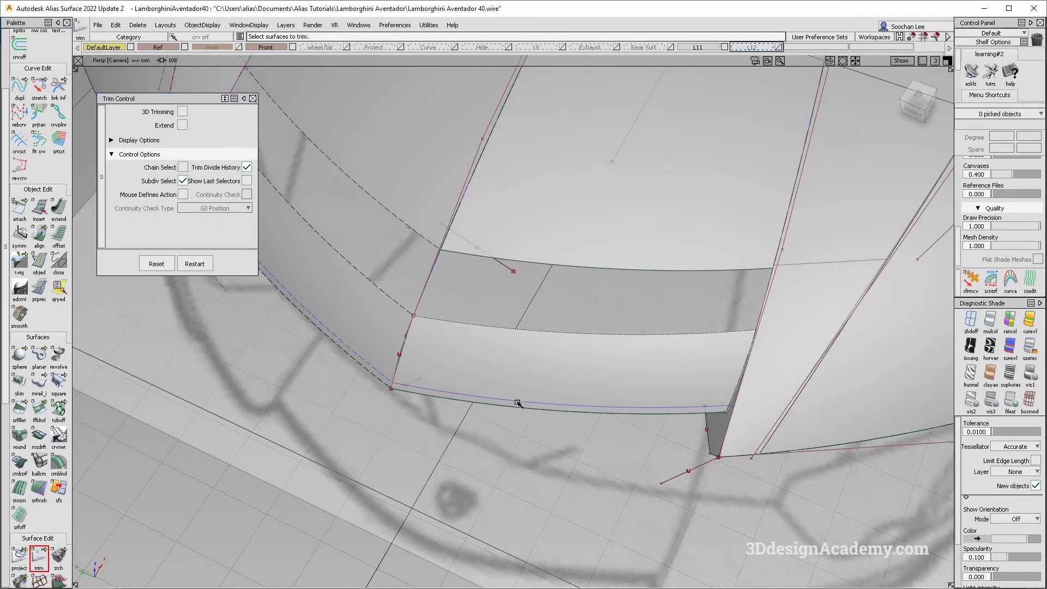
pyautogui.click(512, 404)
pyautogui.press('space')
pyautogui.keyDown('alt'); pyautogui.keyDown('shift'); pyautogui.moveTo(512, 404); pyautogui.dragTo(531, 390); pyautogui.keyUp('shift'); pyautogui.keyUp('alt')
pyautogui.keyDown('alt'); pyautogui.keyDown('shift'); pyautogui.moveTo(554, 426); pyautogui.dragTo(508, 366); pyautogui.keyUp('shift'); pyautogui.keyUp('alt')
# Step: Bridge the gap between the trimmed hood and nose edges with a Freeform Blend using G2 curvature on both sides
pyautogui.click(40, 409)
pyautogui.click(604, 237)
pyautogui.keyDown('alt'); pyautogui.keyDown('shift'); pyautogui.moveTo(618, 242); pyautogui.dragTo(624, 364); pyautogui.keyUp('shift'); pyautogui.keyUp('alt')
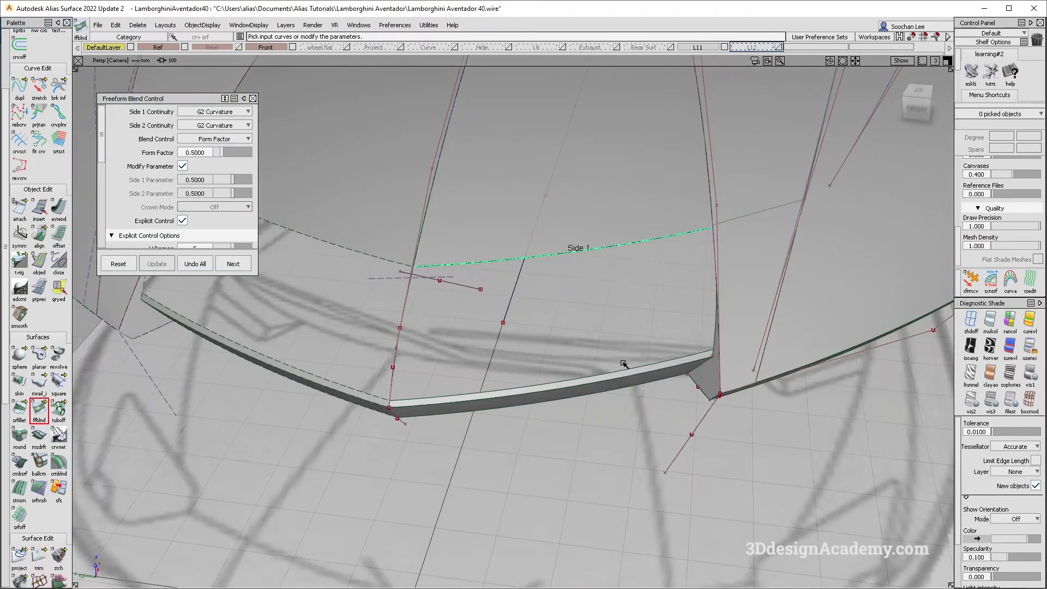
pyautogui.click(624, 370)
pyautogui.keyDown('alt'); pyautogui.keyDown('shift'); pyautogui.moveTo(660, 308); pyautogui.dragTo(649, 370); pyautogui.keyUp('shift'); pyautogui.keyUp('alt')
pyautogui.keyDown('alt'); pyautogui.keyDown('shift'); pyautogui.moveTo(460, 224); pyautogui.dragTo(437, 283); pyautogui.keyUp('shift'); pyautogui.keyUp('alt')
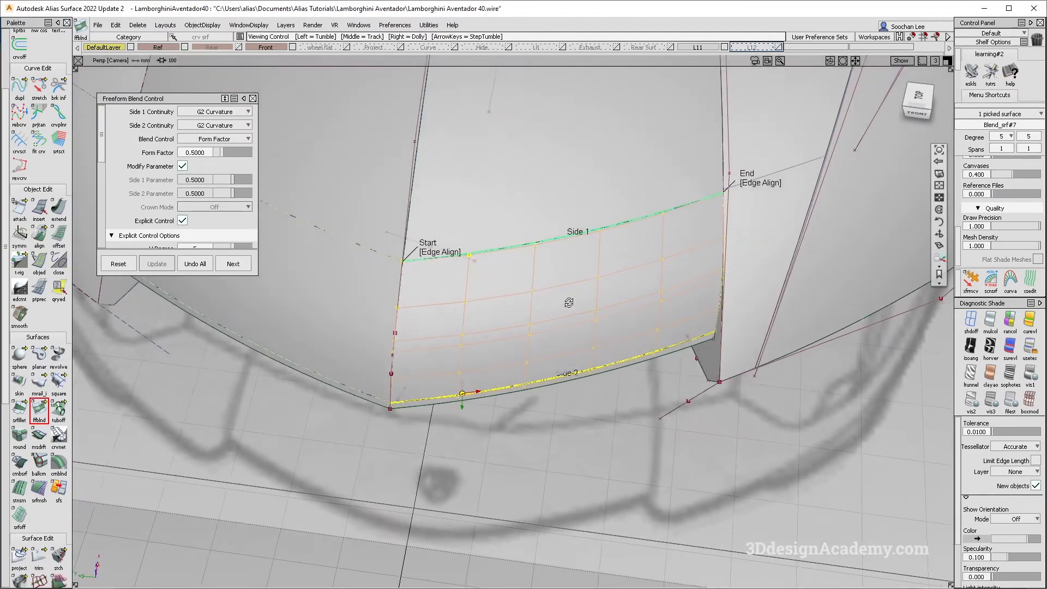
pyautogui.keyDown('alt'); pyautogui.keyDown('shift'); pyautogui.moveTo(687, 278); pyautogui.dragTo(692, 282, button='right'); pyautogui.keyUp('shift'); pyautogui.keyUp('alt')
pyautogui.keyDown('alt'); pyautogui.keyDown('shift'); pyautogui.moveTo(692, 282); pyautogui.dragTo(720, 248); pyautogui.keyUp('shift'); pyautogui.keyUp('alt')
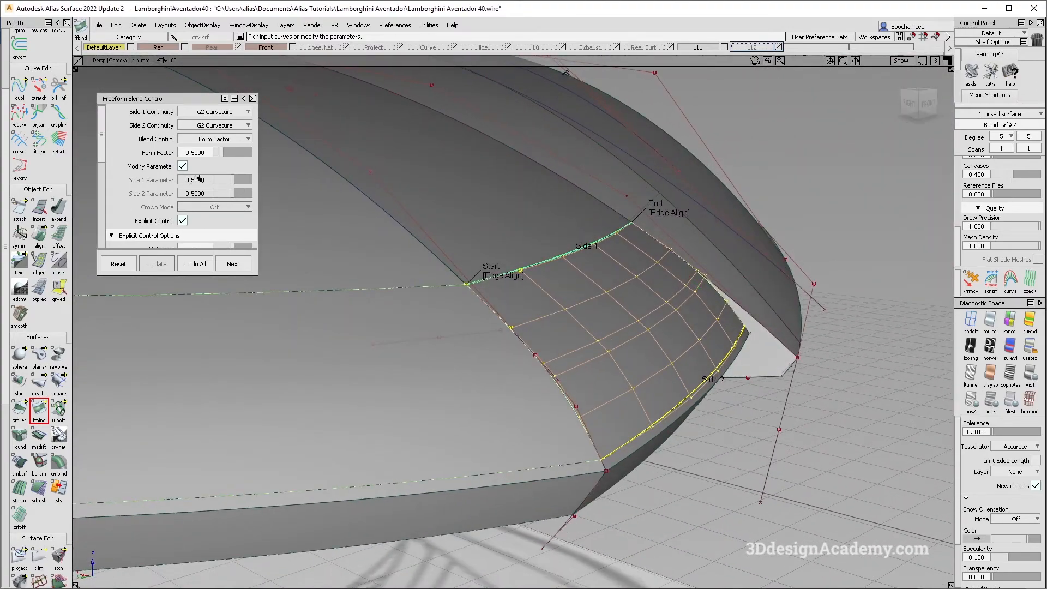
# Step: Set the blend's outer end to Connect Ends and its blend control to Shape, with both side shapes at 1.4
pyautogui.keyDown('alt'); pyautogui.keyDown('shift'); pyautogui.moveTo(759, 300); pyautogui.dragTo(722, 288); pyautogui.keyUp('shift'); pyautogui.keyUp('alt')
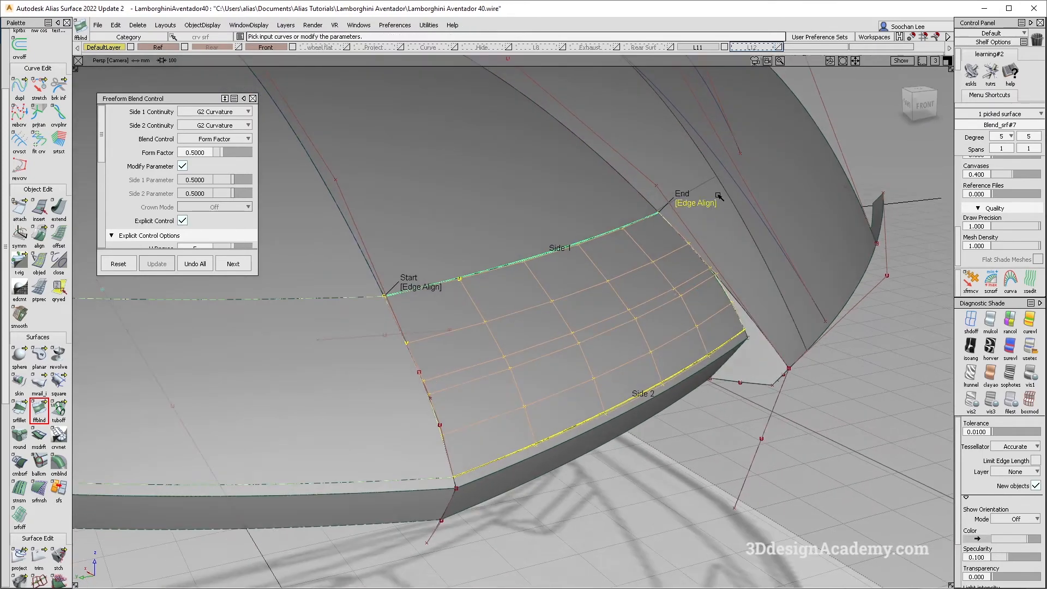
pyautogui.keyDown('alt'); pyautogui.keyDown('shift'); pyautogui.moveTo(692, 232); pyautogui.dragTo(627, 262); pyautogui.keyUp('shift'); pyautogui.keyUp('alt')
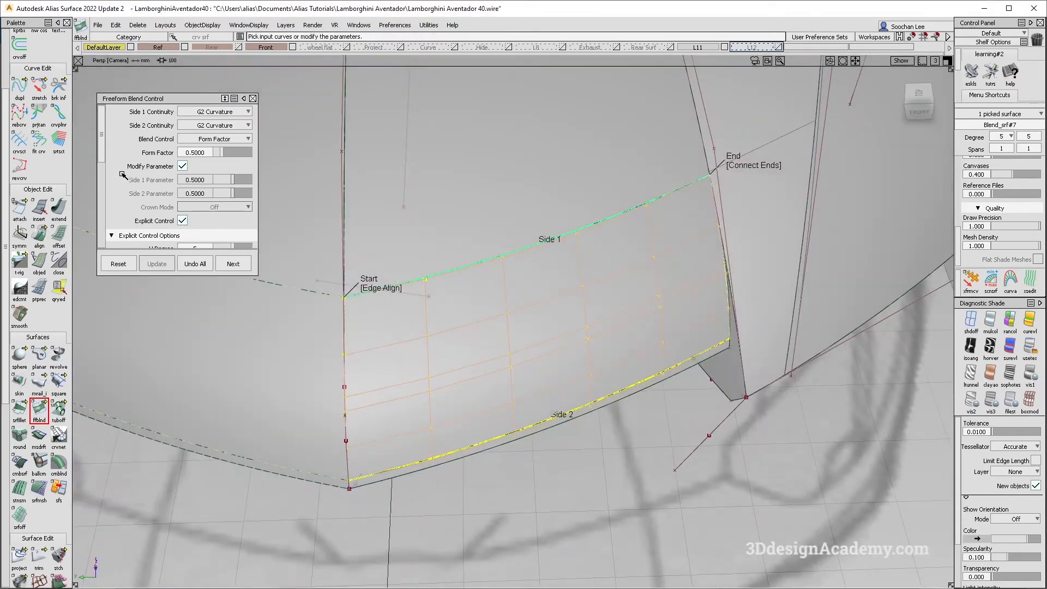
pyautogui.keyDown('alt'); pyautogui.keyDown('shift'); pyautogui.moveTo(454, 268); pyautogui.dragTo(306, 229); pyautogui.keyUp('shift'); pyautogui.keyUp('alt')
pyautogui.click(228, 140)
pyautogui.click(235, 162)
pyautogui.keyDown('alt'); pyautogui.keyDown('shift'); pyautogui.moveTo(402, 289); pyautogui.dragTo(310, 270); pyautogui.keyUp('shift'); pyautogui.keyUp('alt')
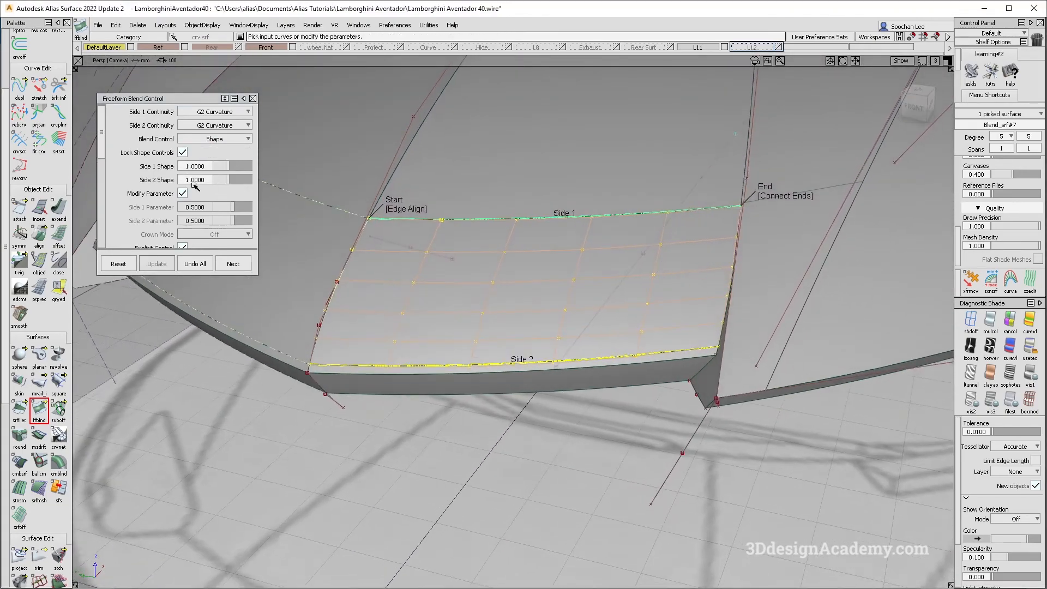
pyautogui.keyDown('alt'); pyautogui.keyDown('shift'); pyautogui.moveTo(542, 311); pyautogui.dragTo(745, 314); pyautogui.keyUp('shift'); pyautogui.keyUp('alt')
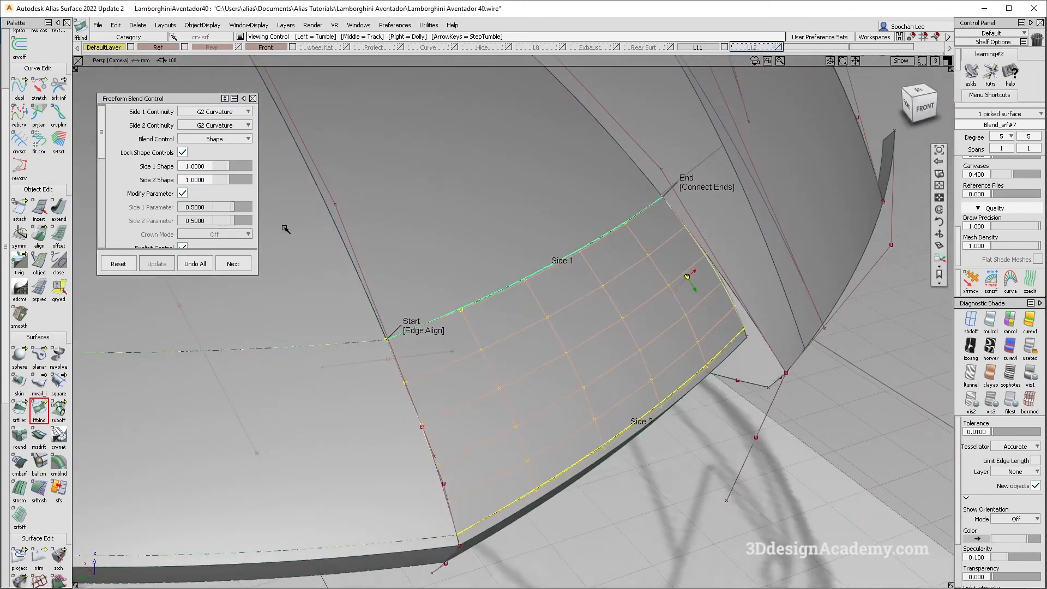
pyautogui.click(228, 166)
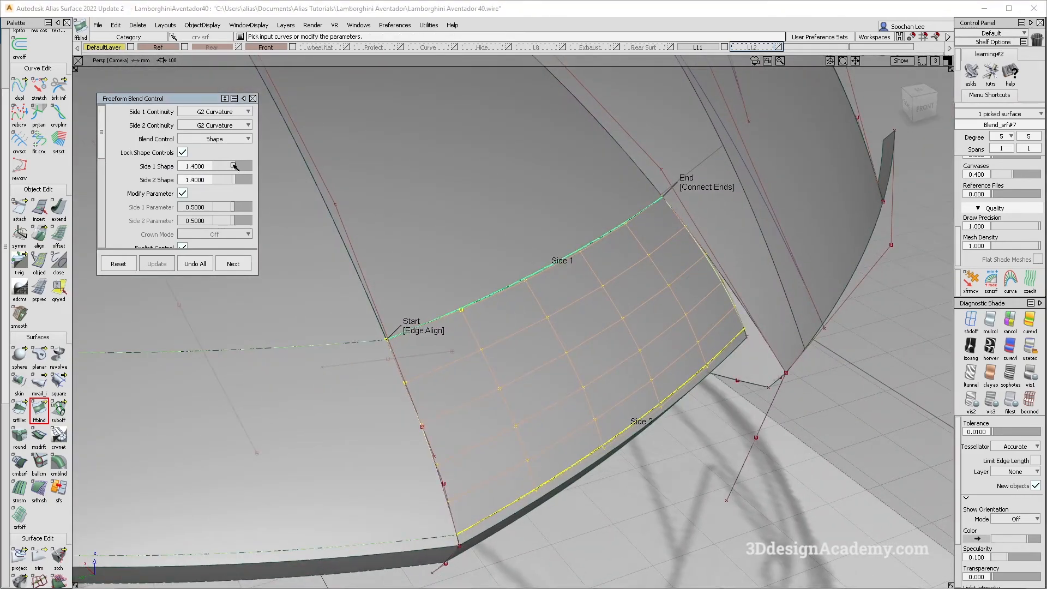
# Step: Delete the new Freeform Blend and untrim the nose and hood surfaces
pyautogui.keyDown('alt'); pyautogui.keyDown('shift'); pyautogui.moveTo(640, 367); pyautogui.dragTo(743, 371); pyautogui.keyUp('shift'); pyautogui.keyUp('alt')
pyautogui.keyDown('alt'); pyautogui.keyDown('shift'); pyautogui.moveTo(752, 345); pyautogui.dragTo(698, 318, button='right'); pyautogui.keyUp('shift'); pyautogui.keyUp('alt')
pyautogui.press('Delete')
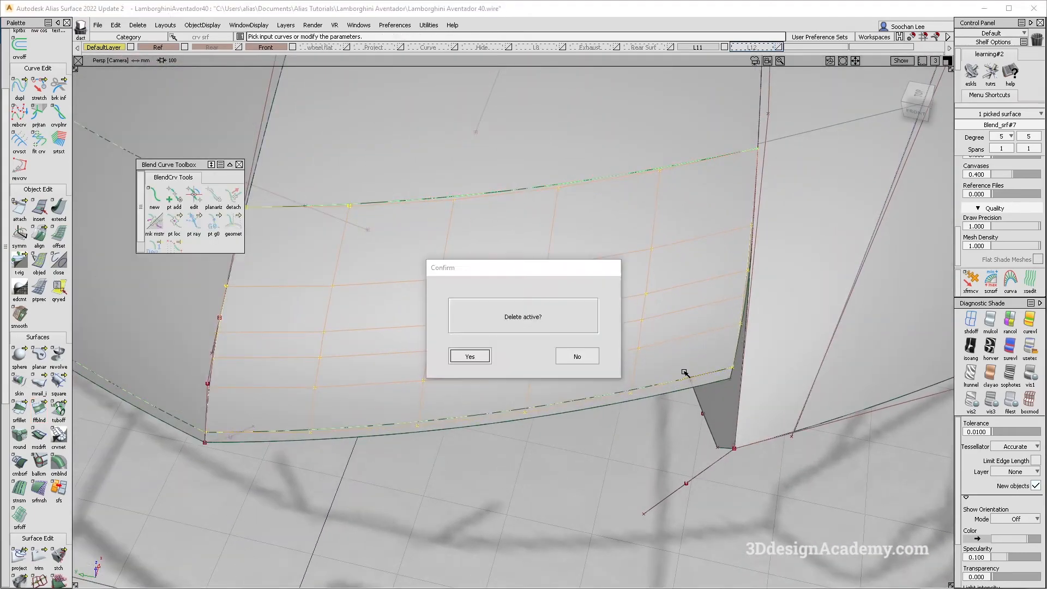
pyautogui.press('Return')
pyautogui.keyDown('ctrl'); pyautogui.keyDown('shift'); pyautogui.moveTo(693, 358); pyautogui.dragTo(652, 386); pyautogui.keyUp('shift'); pyautogui.keyUp('ctrl')
pyautogui.click(652, 386)
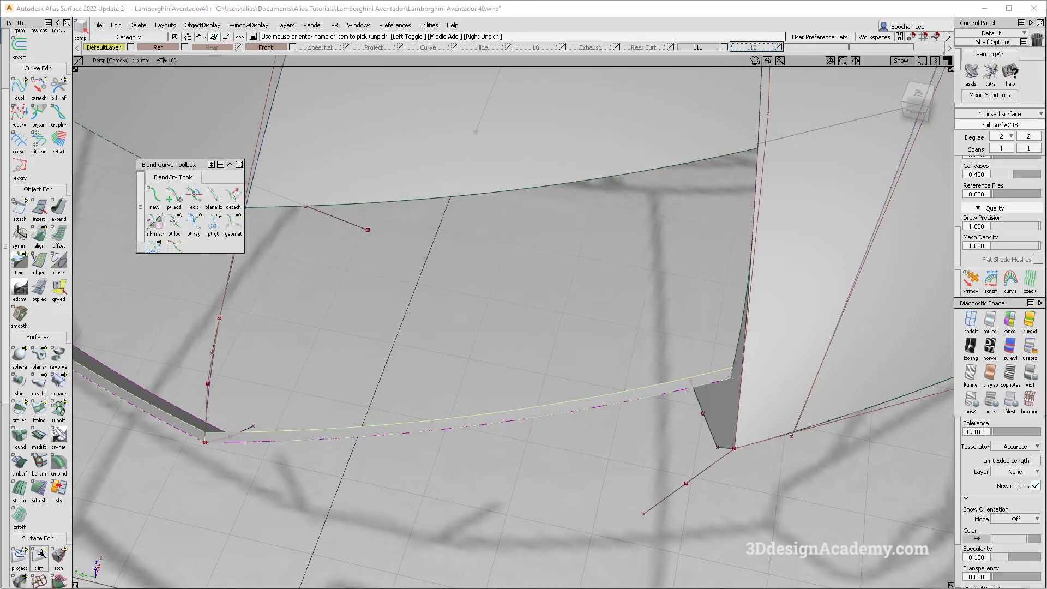
pyautogui.click(77, 556)
pyautogui.click(624, 171)
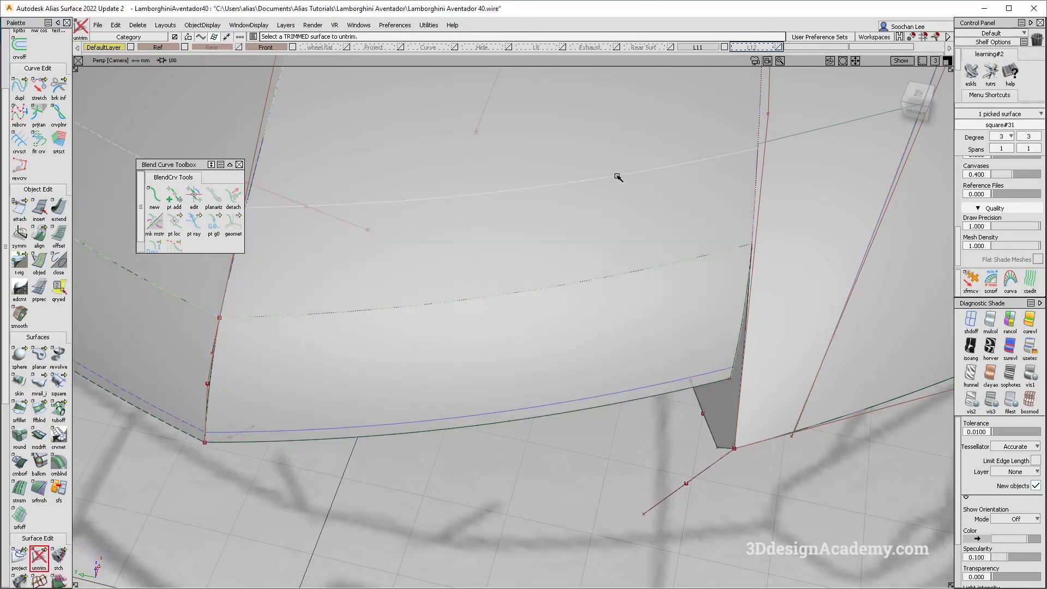
# Step: Isolate the hood and nose surfaces by hiding all other geometry
pyautogui.moveTo(618, 245)
pyautogui.keyDown('ctrl'); pyautogui.keyDown('shift'); pyautogui.mouseDown()
pyautogui.moveTo(617, 357)
pyautogui.moveTo(744, 220)
pyautogui.mouseUp(); pyautogui.keyUp('shift'); pyautogui.keyUp('ctrl')
pyautogui.click(651, 311)
pyautogui.click(652, 312)
pyautogui.keyDown('alt'); pyautogui.keyDown('shift'); pyautogui.moveTo(652, 312); pyautogui.dragTo(661, 269); pyautogui.keyUp('shift'); pyautogui.keyUp('alt')
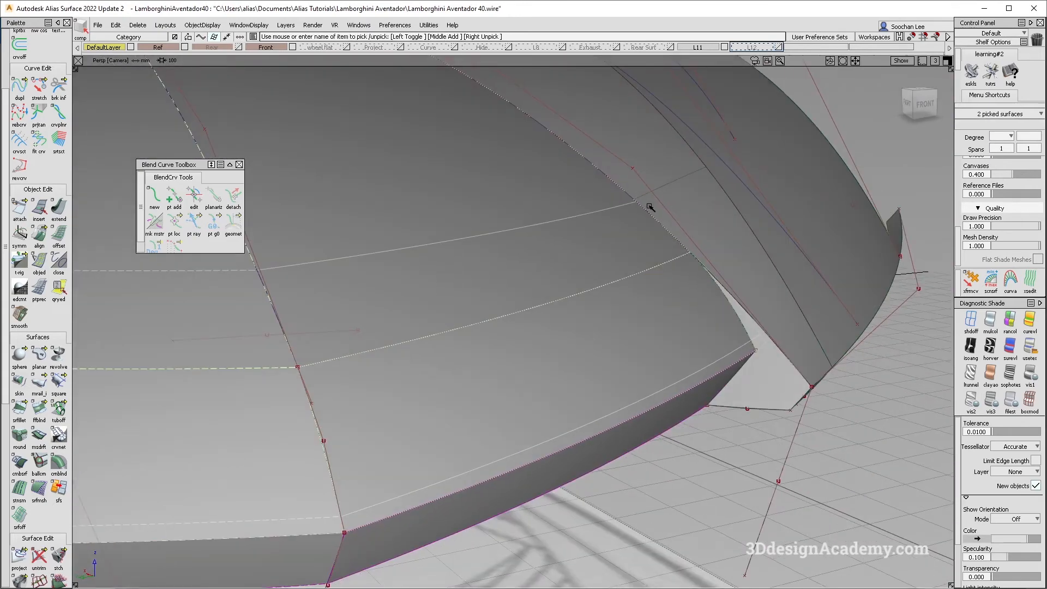
pyautogui.keyDown('alt'); pyautogui.keyDown('shift'); pyautogui.moveTo(597, 162); pyautogui.dragTo(581, 163); pyautogui.keyUp('shift'); pyautogui.keyUp('alt')
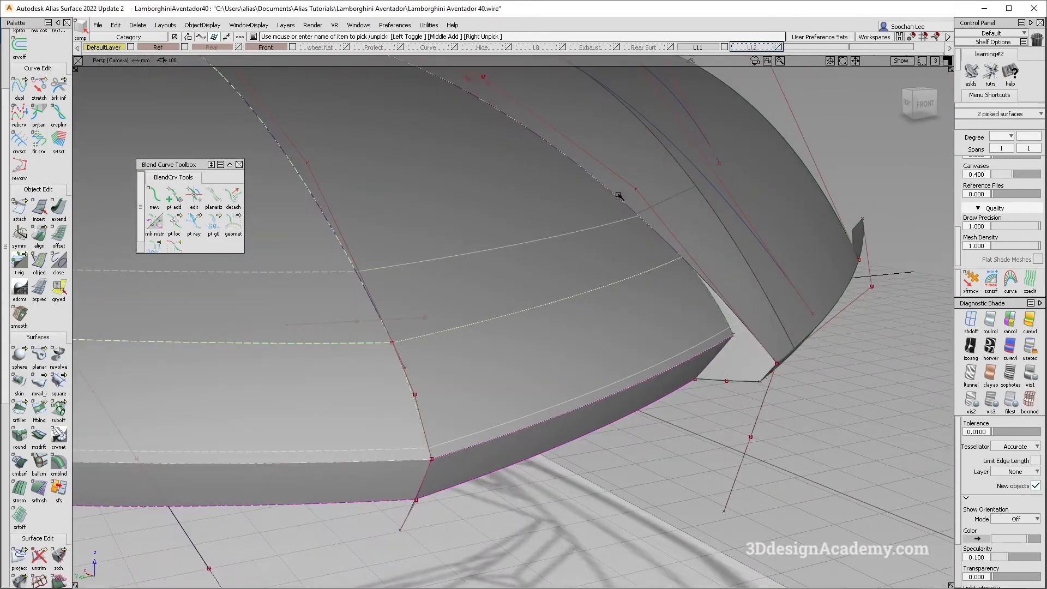
pyautogui.keyDown('alt'); pyautogui.keyDown('shift'); pyautogui.moveTo(729, 348); pyautogui.dragTo(692, 309); pyautogui.keyUp('shift'); pyautogui.keyUp('alt')
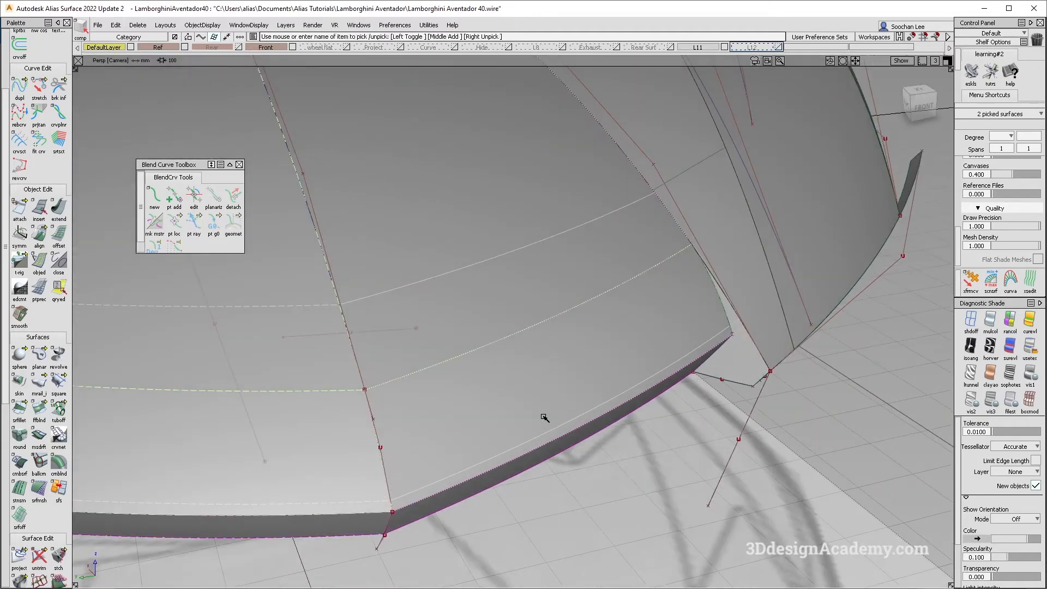
pyautogui.keyDown('alt'); pyautogui.keyDown('shift'); pyautogui.moveTo(543, 379); pyautogui.dragTo(496, 323); pyautogui.keyUp('shift'); pyautogui.keyUp('alt')
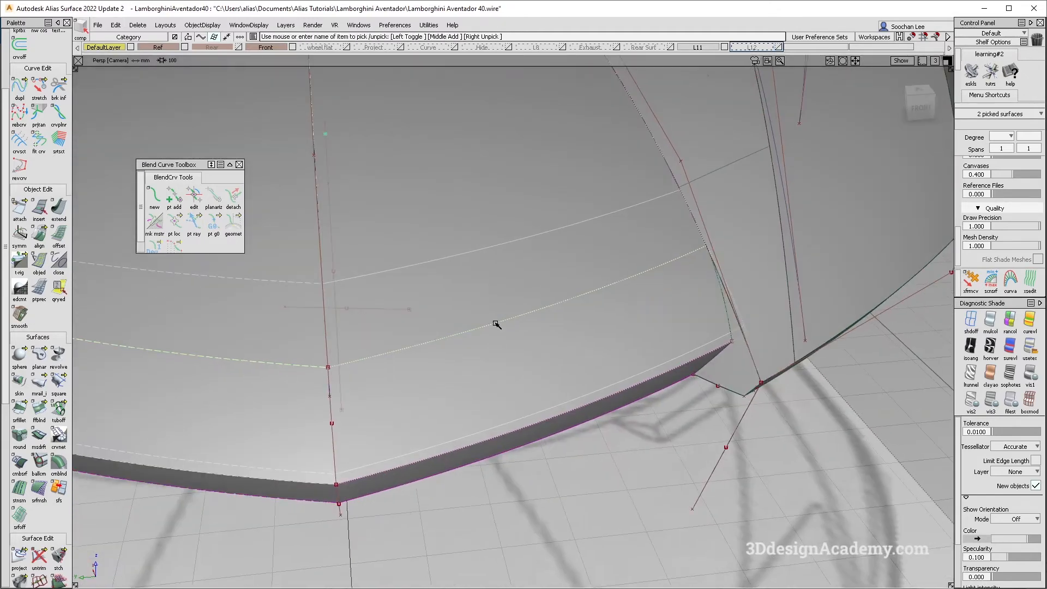
pyautogui.click(212, 27)
pyautogui.click(224, 89)
pyautogui.keyDown('alt'); pyautogui.keyDown('shift'); pyautogui.moveTo(605, 231); pyautogui.dragTo(555, 236); pyautogui.keyUp('shift'); pyautogui.keyUp('alt')
pyautogui.keyDown('alt'); pyautogui.keyDown('shift'); pyautogui.moveTo(620, 214); pyautogui.dragTo(568, 242, button='middle'); pyautogui.keyUp('shift'); pyautogui.keyUp('alt')
pyautogui.moveTo(569, 241)
pyautogui.keyDown('alt'); pyautogui.keyDown('shift'); pyautogui.mouseDown()
pyautogui.moveTo(532, 244)
pyautogui.moveTo(567, 341)
pyautogui.mouseUp(); pyautogui.keyUp('shift'); pyautogui.keyUp('alt')
# Step: Clear the selection and delete the extra curve on surface near the outer edge of the nose
pyautogui.click(722, 413)
pyautogui.keyDown('ctrl'); pyautogui.keyDown('shift'); pyautogui.moveTo(723, 412); pyautogui.dragTo(676, 355); pyautogui.keyUp('shift'); pyautogui.keyUp('ctrl')
pyautogui.moveTo(660, 336); pyautogui.dragTo(692, 359)
pyautogui.keyDown('alt'); pyautogui.keyDown('shift'); pyautogui.moveTo(691, 358); pyautogui.dragTo(683, 342); pyautogui.keyUp('shift'); pyautogui.keyUp('alt')
pyautogui.press('Delete')
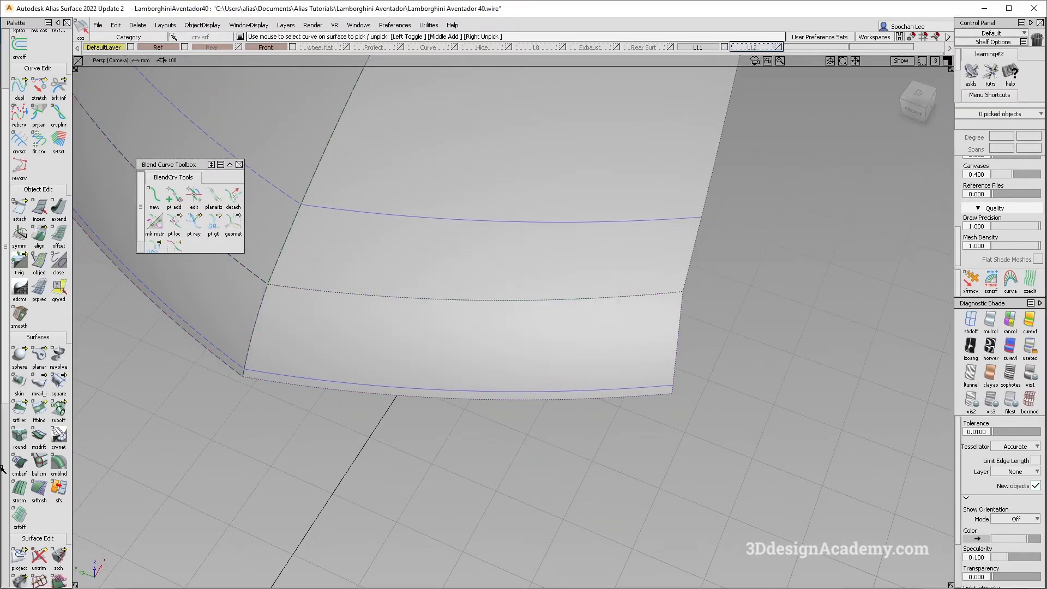
# Step: Trim the isolated hood and nose at their isoparametric curves, keeping the rear hood area and the narrow front strip
pyautogui.moveTo(40, 553); pyautogui.dragTo(81, 556)
pyautogui.click(616, 226)
pyautogui.press('space')
pyautogui.click(618, 397)
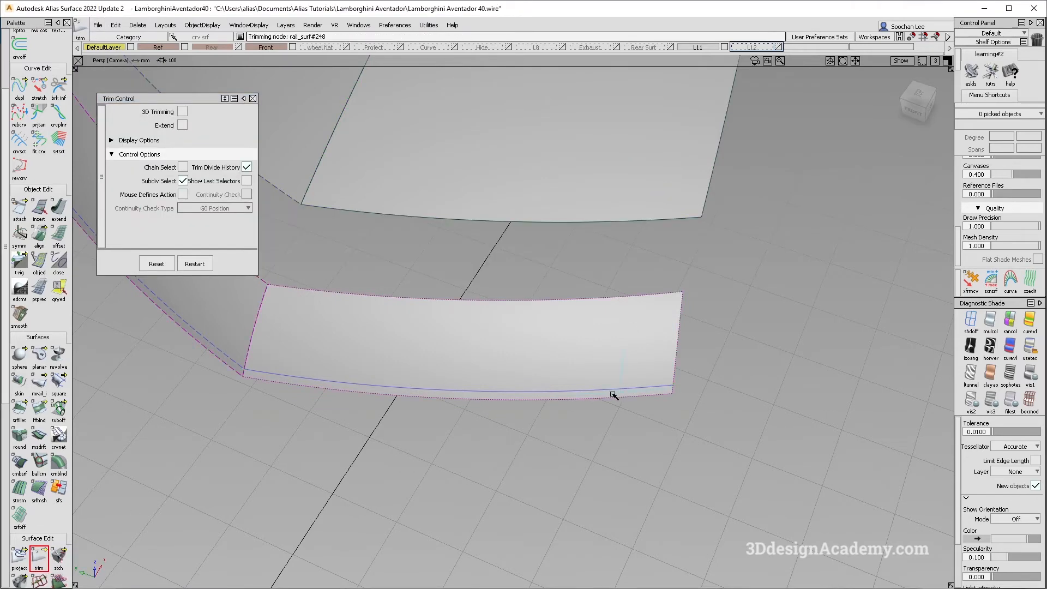
pyautogui.press('space')
pyautogui.keyDown('alt'); pyautogui.keyDown('shift'); pyautogui.moveTo(619, 393); pyautogui.dragTo(598, 388); pyautogui.keyUp('shift'); pyautogui.keyUp('alt')
pyautogui.click(39, 556)
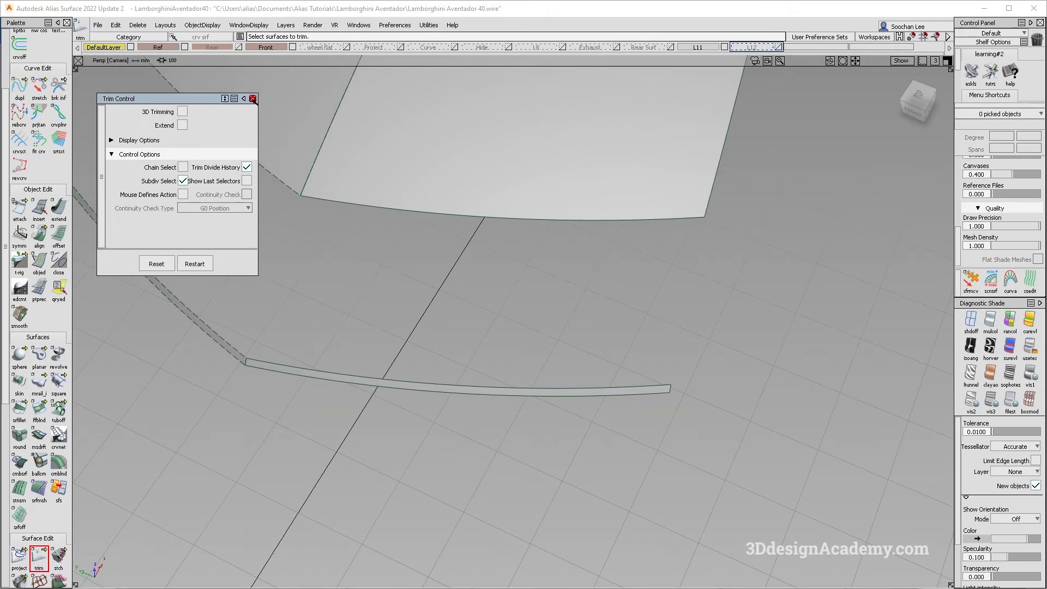
pyautogui.click(253, 98)
# Step: Create a blend curve along the centre line from the trimmed hood corner to the nose strip corner
pyautogui.scroll(2, 58, 105)
pyautogui.click(160, 200)
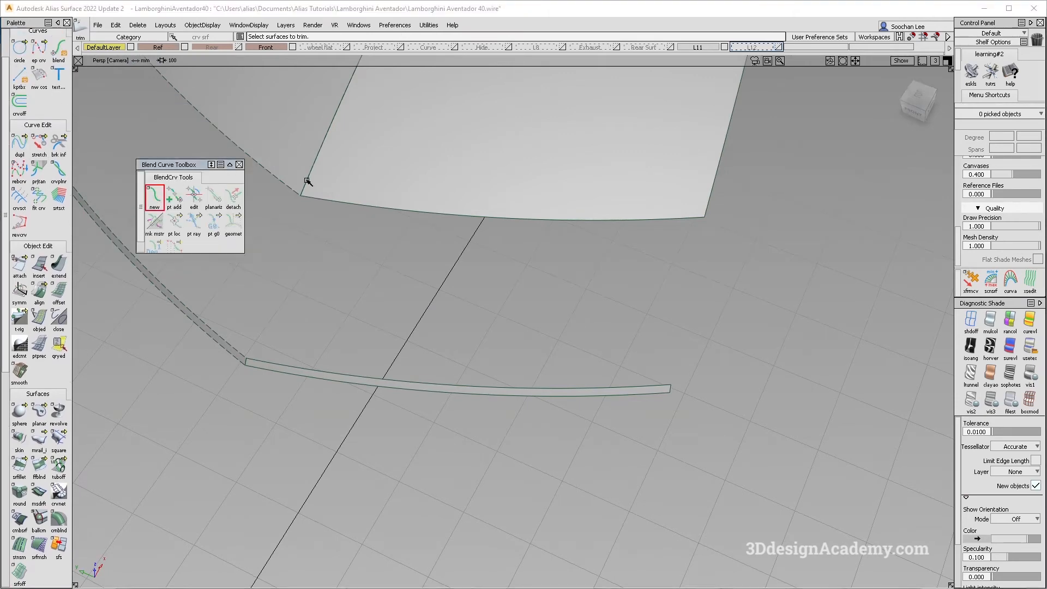
pyautogui.click(314, 159)
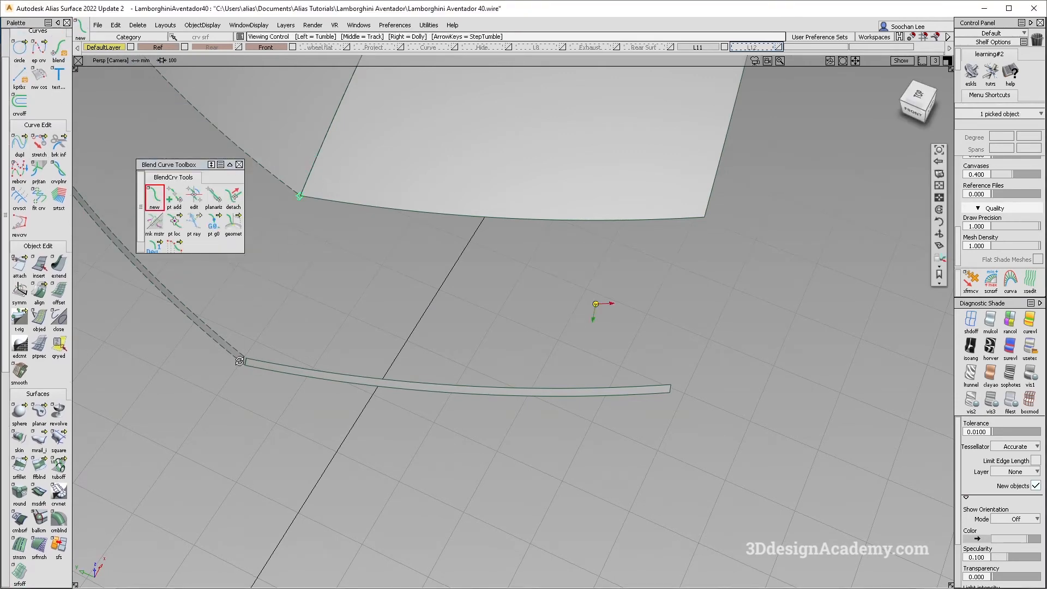
pyautogui.keyDown('alt'); pyautogui.keyDown('shift'); pyautogui.click(240, 359); pyautogui.keyUp('shift'); pyautogui.keyUp('alt')
pyautogui.keyDown('alt'); pyautogui.keyDown('shift'); pyautogui.moveTo(240, 359); pyautogui.dragTo(309, 332, button='right'); pyautogui.keyUp('shift'); pyautogui.keyUp('alt')
pyautogui.keyDown('ctrl'); pyautogui.keyDown('alt'); pyautogui.moveTo(271, 374); pyautogui.dragTo(318, 352); pyautogui.keyUp('alt'); pyautogui.keyUp('ctrl')
pyautogui.keyDown('alt'); pyautogui.keyDown('shift'); pyautogui.moveTo(495, 222); pyautogui.dragTo(403, 286, button='right'); pyautogui.keyUp('shift'); pyautogui.keyUp('alt')
# Step: Create a second blend curve joining the outer corners of the nose strip and the trimmed hood
pyautogui.keyDown('ctrl'); pyautogui.keyDown('shift'); pyautogui.moveTo(523, 398); pyautogui.dragTo(518, 357); pyautogui.keyUp('shift'); pyautogui.keyUp('ctrl')
pyautogui.keyDown('alt'); pyautogui.keyDown('shift'); pyautogui.moveTo(500, 380); pyautogui.dragTo(525, 373, button='right'); pyautogui.keyUp('shift'); pyautogui.keyUp('alt')
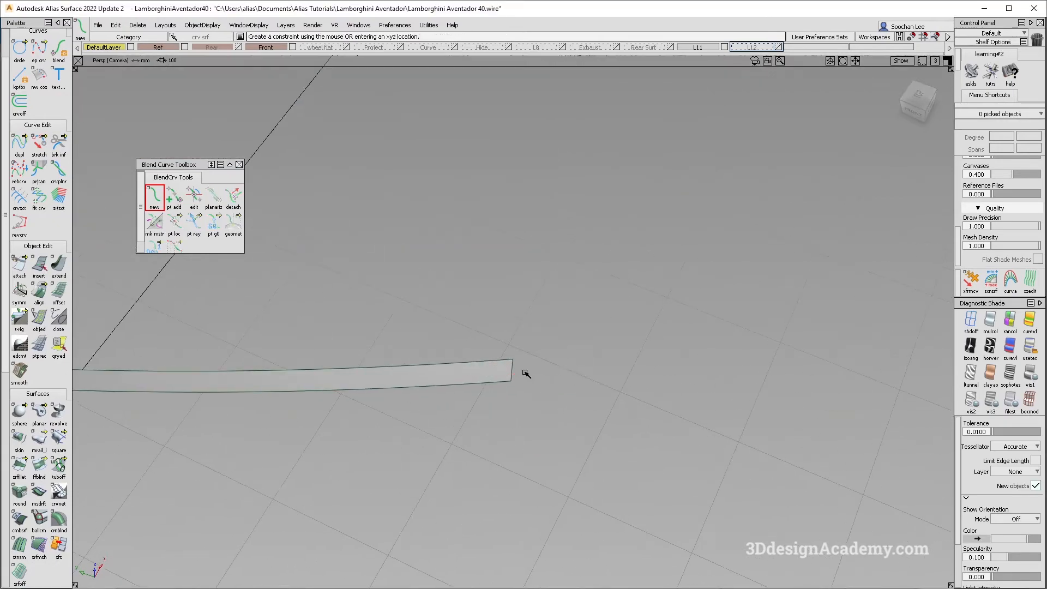
pyautogui.keyDown('ctrl'); pyautogui.keyDown('alt'); pyautogui.moveTo(511, 371); pyautogui.dragTo(514, 350); pyautogui.keyUp('alt'); pyautogui.keyUp('ctrl')
pyautogui.keyDown('alt'); pyautogui.keyDown('shift'); pyautogui.moveTo(527, 278); pyautogui.dragTo(476, 251, button='right'); pyautogui.keyUp('shift'); pyautogui.keyUp('alt')
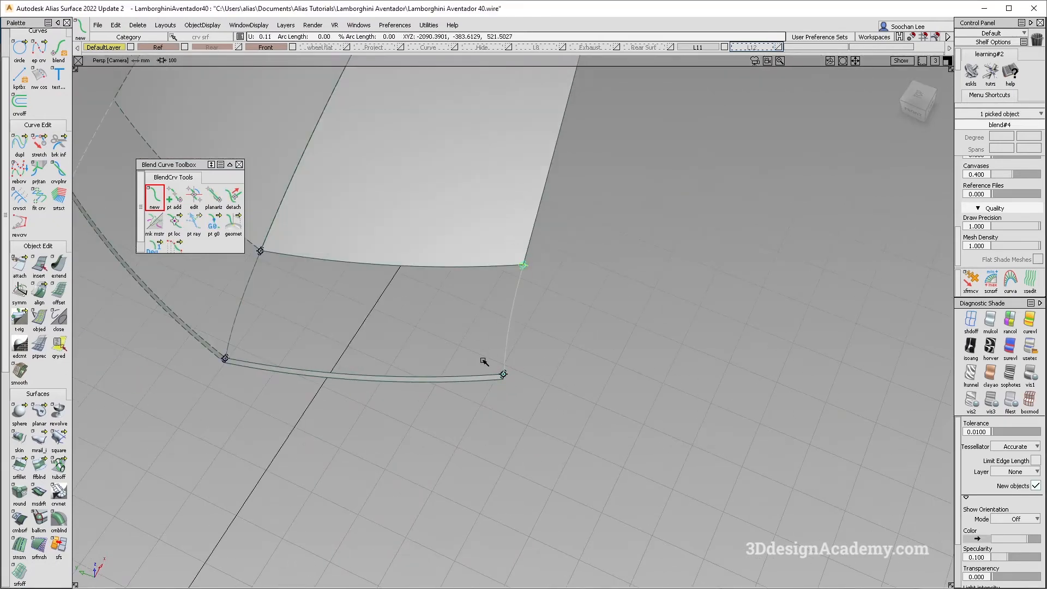
pyautogui.keyDown('alt'); pyautogui.keyDown('shift'); pyautogui.moveTo(303, 319); pyautogui.dragTo(390, 335); pyautogui.keyUp('shift'); pyautogui.keyUp('alt')
pyautogui.keyDown('ctrl'); pyautogui.keyDown('shift'); pyautogui.moveTo(460, 338); pyautogui.dragTo(480, 338); pyautogui.keyUp('shift'); pyautogui.keyUp('ctrl')
pyautogui.keyDown('alt'); pyautogui.keyDown('shift'); pyautogui.moveTo(482, 336); pyautogui.dragTo(450, 321); pyautogui.keyUp('shift'); pyautogui.keyUp('alt')
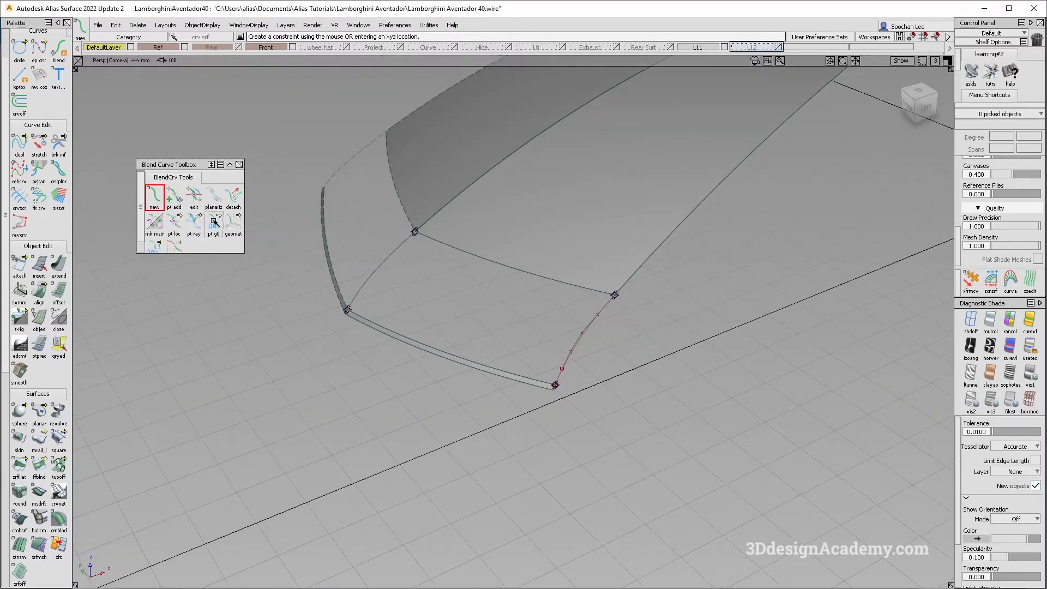
# Step: Select all end points of both blend curves with the blend curve edit tool and change their constraint type
pyautogui.click(195, 197)
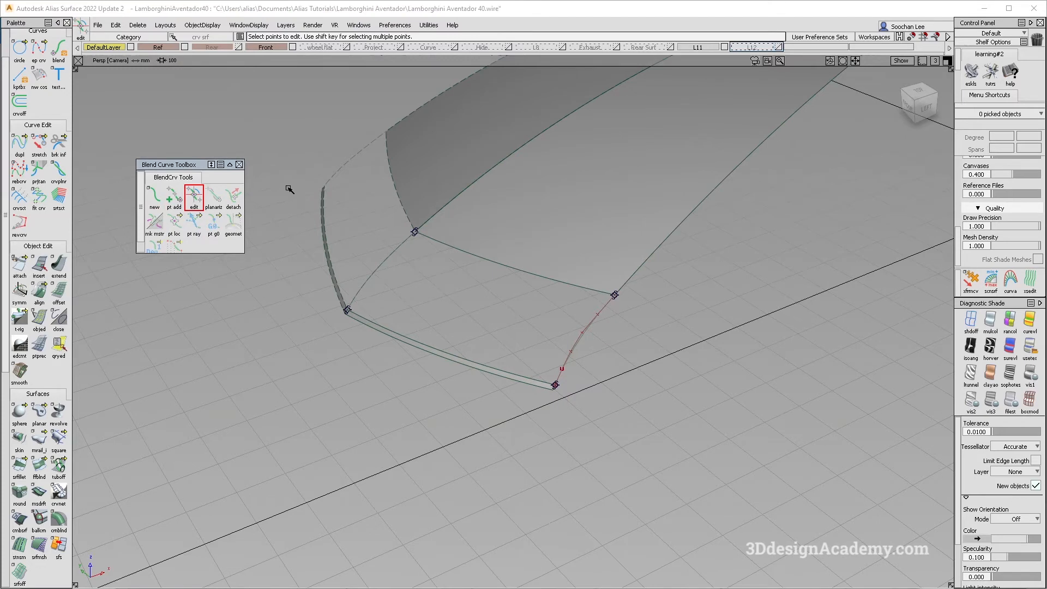
pyautogui.moveTo(292, 189); pyautogui.dragTo(406, 256)
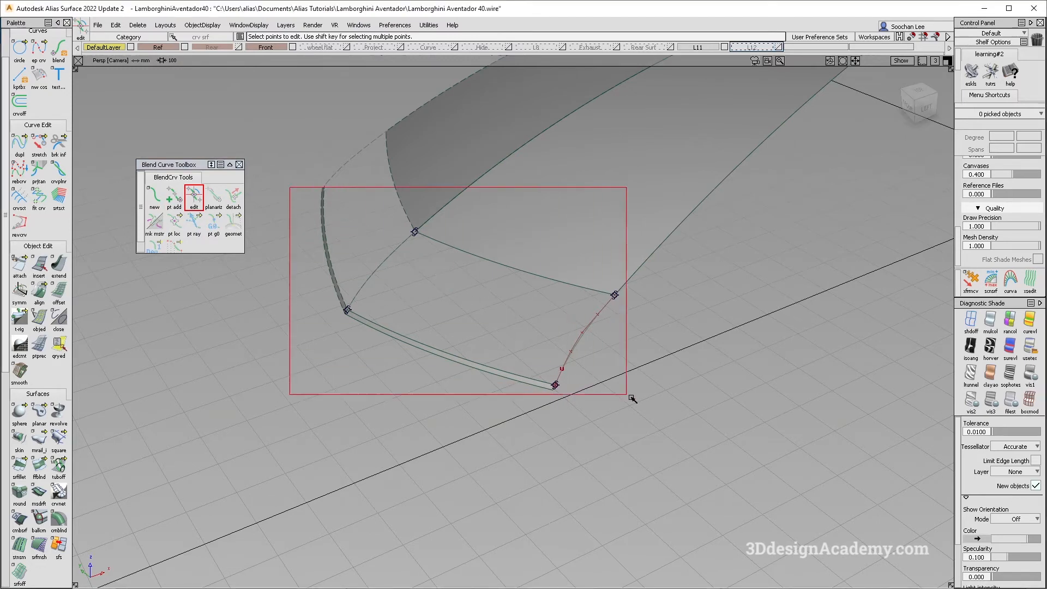
pyautogui.moveTo(657, 419); pyautogui.dragTo(659, 415)
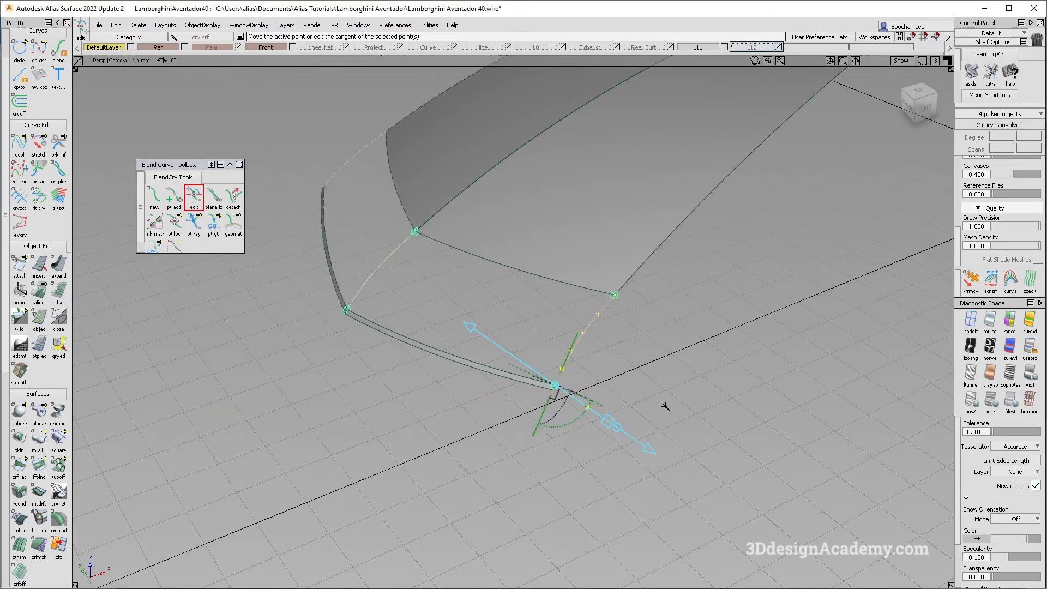
pyautogui.keyDown('ctrl'); pyautogui.keyDown('shift'); pyautogui.moveTo(565, 368); pyautogui.dragTo(559, 317); pyautogui.keyUp('shift'); pyautogui.keyUp('ctrl')
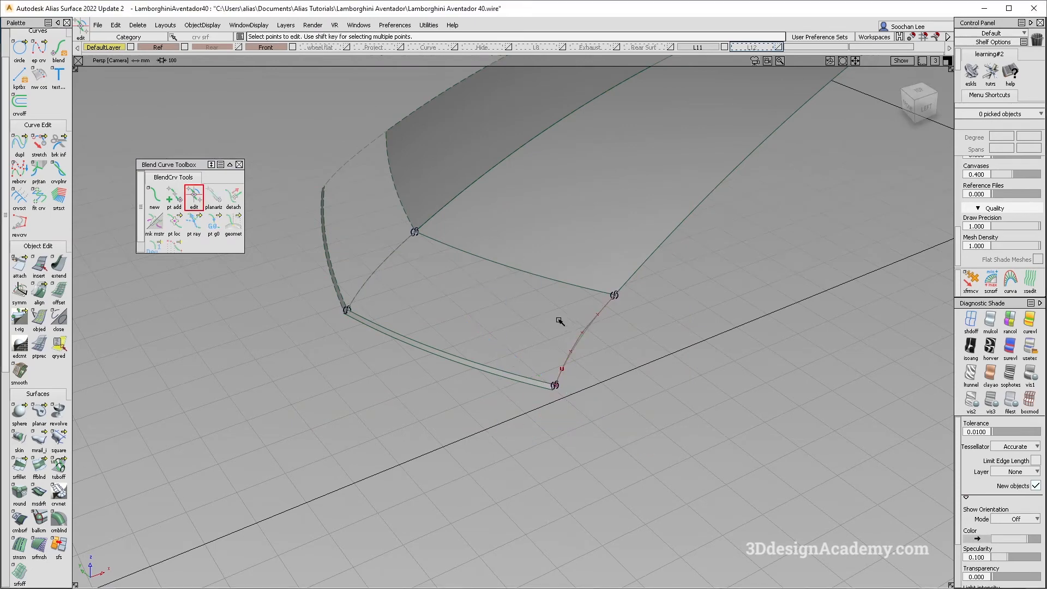
pyautogui.moveTo(303, 188); pyautogui.dragTo(808, 481)
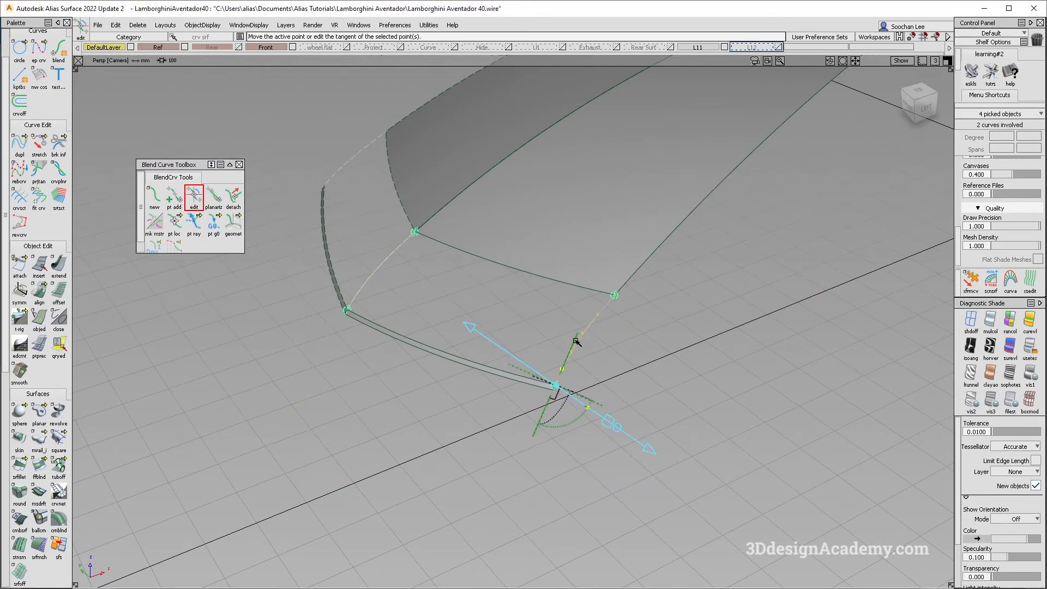
pyautogui.click(574, 342)
pyautogui.hotkey('ctrl', 'z')
pyautogui.keyDown('alt'); pyautogui.keyDown('shift'); pyautogui.moveTo(468, 329); pyautogui.dragTo(480, 353); pyautogui.keyUp('shift'); pyautogui.keyUp('alt')
# Step: Inspect the tangent handles at the individual ends of the outer and centre-line blend curves
pyautogui.click(633, 304)
pyautogui.click(614, 293)
pyautogui.click(554, 385)
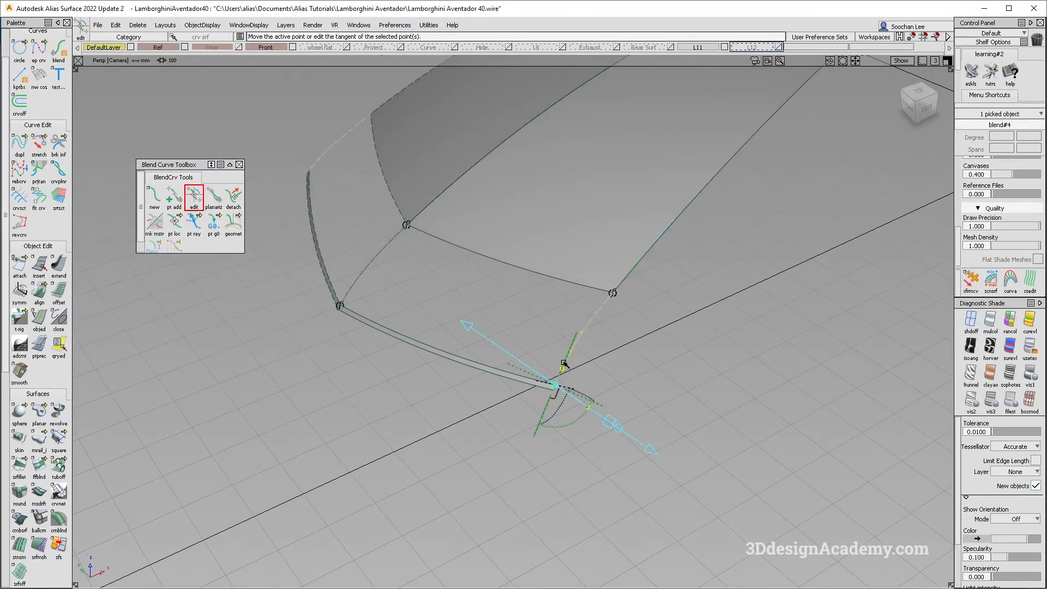
pyautogui.click(342, 306)
pyautogui.click(341, 305)
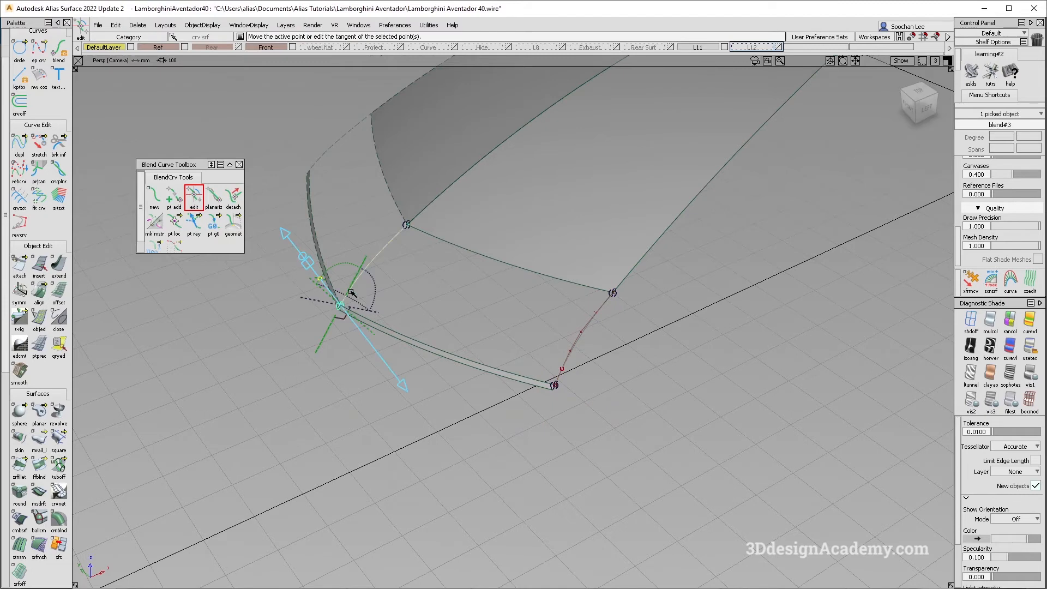
pyautogui.moveTo(355, 281); pyautogui.dragTo(410, 232)
pyautogui.click(407, 225)
# Step: Reselect all end points of both blend curves and adjust the tangent magnitude from the outer curve's nose end
pyautogui.moveTo(295, 171); pyautogui.dragTo(642, 415)
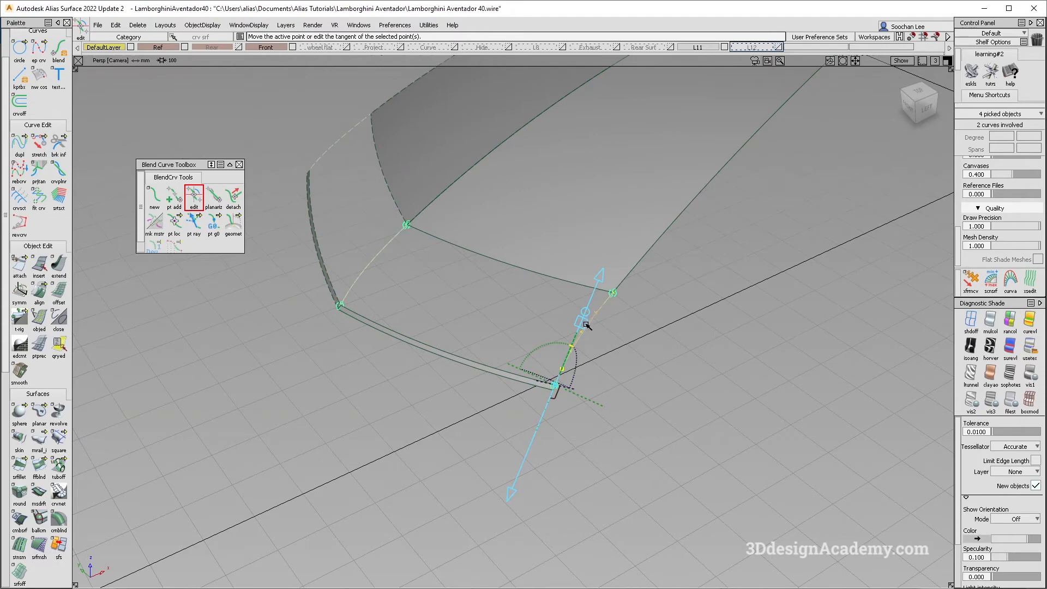
pyautogui.keyDown('alt'); pyautogui.keyDown('shift'); pyautogui.moveTo(582, 318); pyautogui.dragTo(641, 307, button='right'); pyautogui.keyUp('shift'); pyautogui.keyUp('alt')
pyautogui.keyDown('alt'); pyautogui.keyDown('shift'); pyautogui.moveTo(641, 307); pyautogui.dragTo(523, 300); pyautogui.keyUp('shift'); pyautogui.keyUp('alt')
pyautogui.keyDown('alt'); pyautogui.keyDown('shift'); pyautogui.moveTo(648, 313); pyautogui.dragTo(585, 395, button='middle'); pyautogui.keyUp('shift'); pyautogui.keyUp('alt')
pyautogui.keyDown('alt'); pyautogui.keyDown('shift'); pyautogui.moveTo(585, 395); pyautogui.dragTo(613, 399); pyautogui.keyUp('shift'); pyautogui.keyUp('alt')
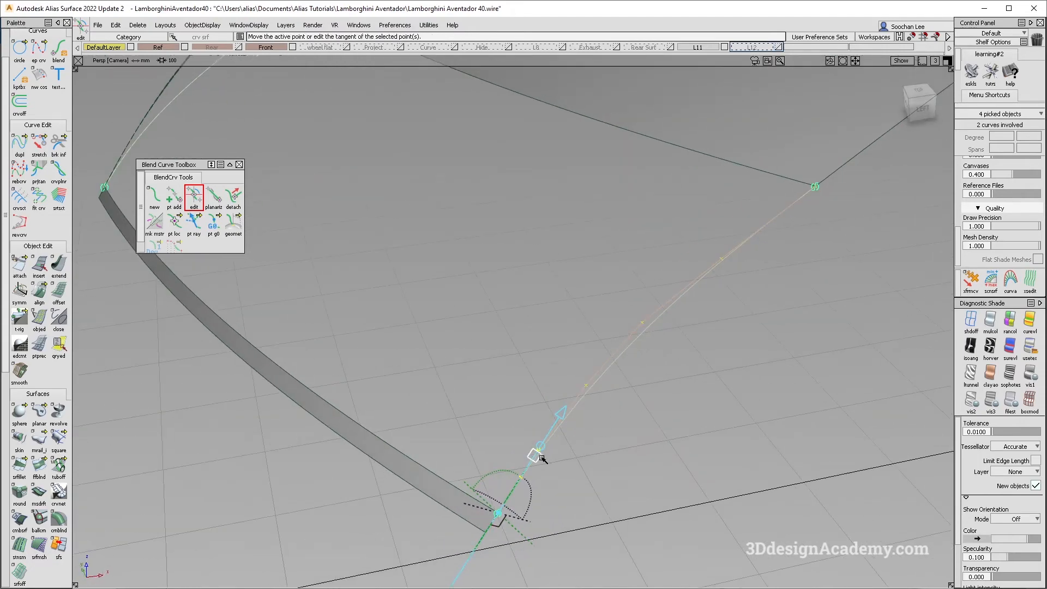
pyautogui.keyDown('alt'); pyautogui.keyDown('shift'); pyautogui.moveTo(656, 440); pyautogui.dragTo(710, 486); pyautogui.keyUp('shift'); pyautogui.keyUp('alt')
pyautogui.keyDown('alt'); pyautogui.keyDown('shift'); pyautogui.moveTo(497, 366); pyautogui.dragTo(730, 414); pyautogui.keyUp('shift'); pyautogui.keyUp('alt')
pyautogui.keyDown('alt'); pyautogui.keyDown('shift'); pyautogui.moveTo(579, 371); pyautogui.dragTo(603, 358); pyautogui.keyUp('shift'); pyautogui.keyUp('alt')
pyautogui.click(570, 416)
pyautogui.keyDown('alt'); pyautogui.keyDown('shift'); pyautogui.moveTo(570, 416); pyautogui.dragTo(697, 398); pyautogui.keyUp('shift'); pyautogui.keyUp('alt')
pyautogui.click(413, 384)
pyautogui.click(618, 351)
pyautogui.scroll(5, 619, 352)
pyautogui.keyDown('alt'); pyautogui.keyDown('shift'); pyautogui.moveTo(631, 325); pyautogui.dragTo(635, 353); pyautogui.keyUp('shift'); pyautogui.keyUp('alt')
pyautogui.click(600, 534)
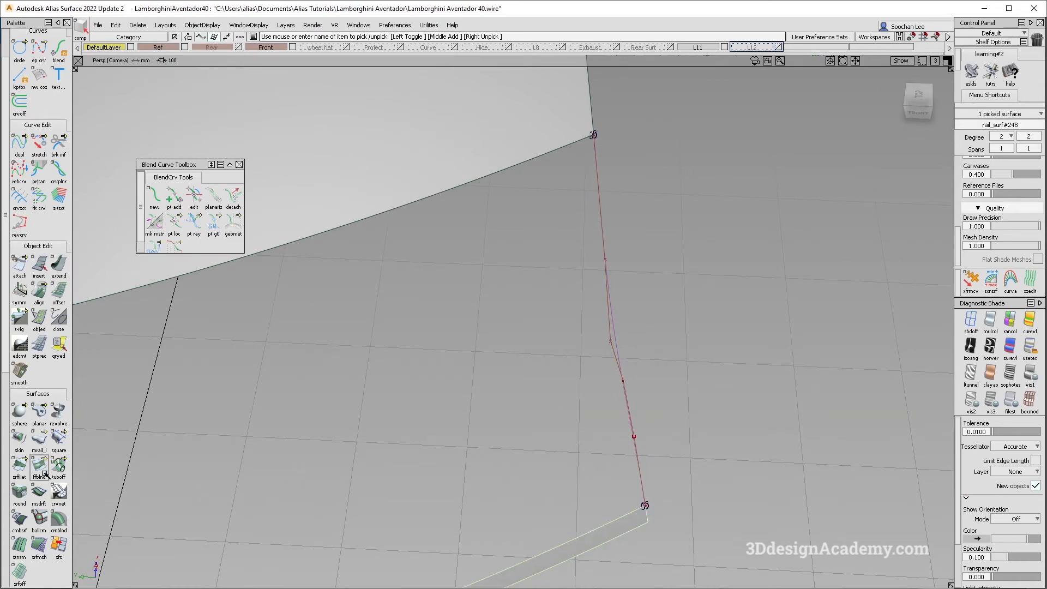
pyautogui.keyDown('alt'); pyautogui.keyDown('shift'); pyautogui.moveTo(695, 311); pyautogui.dragTo(649, 306, button='right'); pyautogui.keyUp('shift'); pyautogui.keyUp('alt')
pyautogui.keyDown('ctrl'); pyautogui.keyDown('shift'); pyautogui.moveTo(604, 352); pyautogui.dragTo(618, 289); pyautogui.keyUp('shift'); pyautogui.keyUp('ctrl')
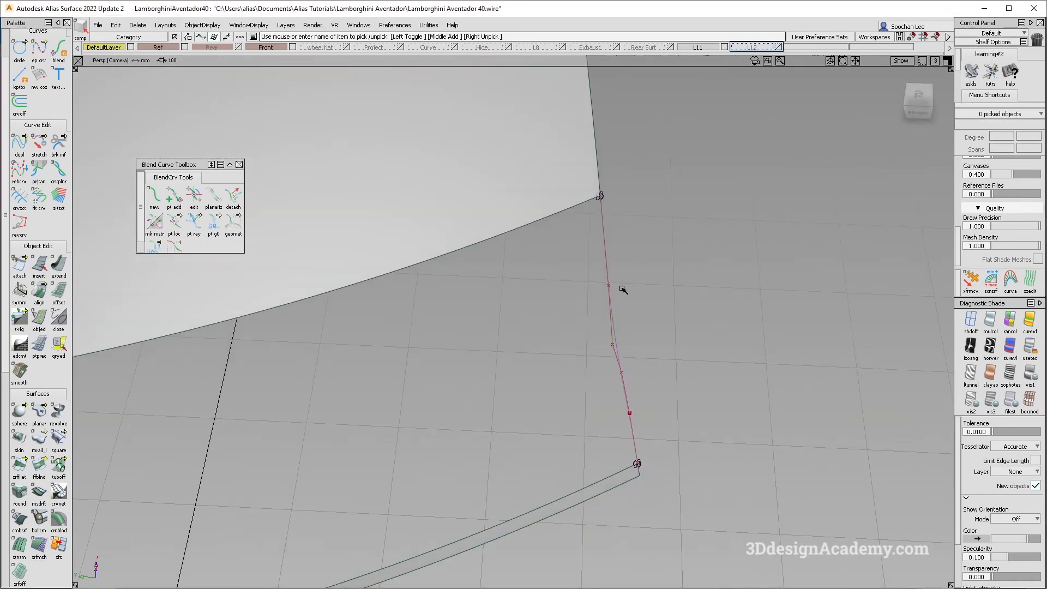
pyautogui.keyDown('ctrl'); pyautogui.keyDown('shift'); pyautogui.moveTo(600, 362); pyautogui.dragTo(565, 247); pyautogui.keyUp('shift'); pyautogui.keyUp('ctrl')
pyautogui.click(39, 292)
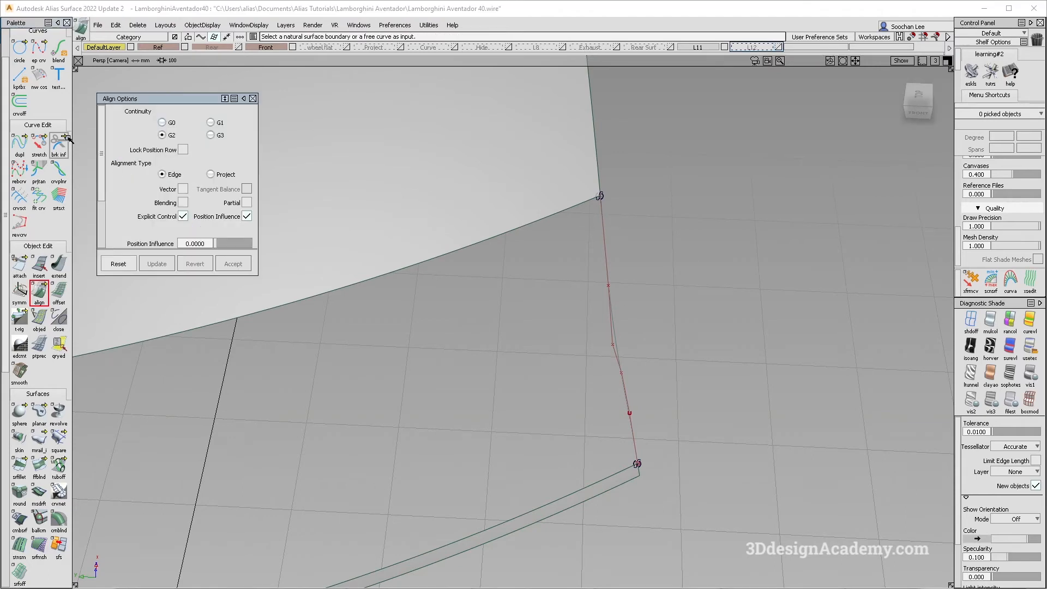
pyautogui.click(253, 98)
# Step: Adjust the tangent magnitudes at the hood and nose ends of the outer blend curve
pyautogui.click(198, 202)
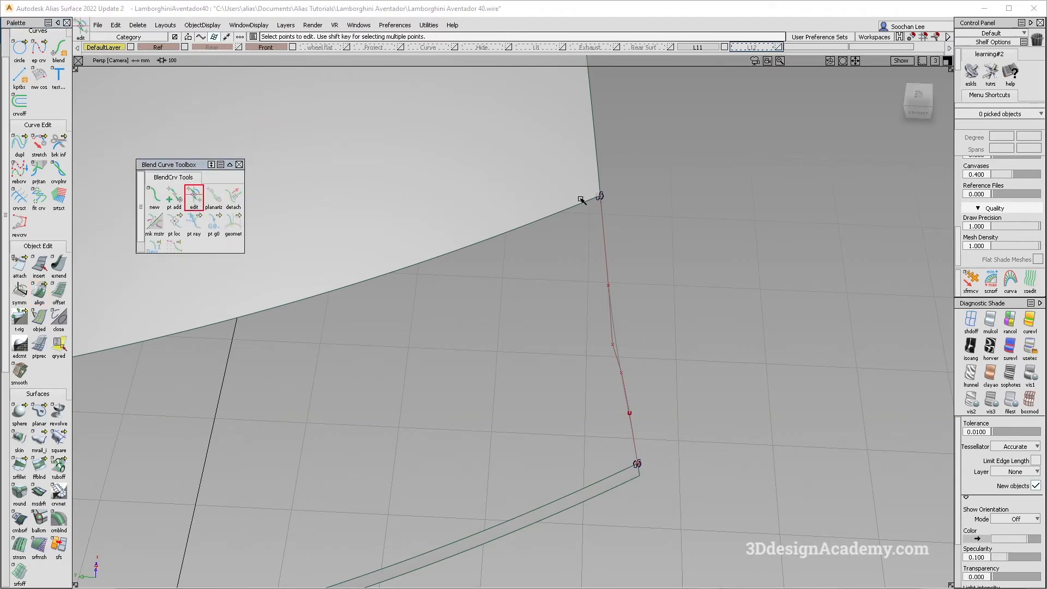
pyautogui.click(600, 197)
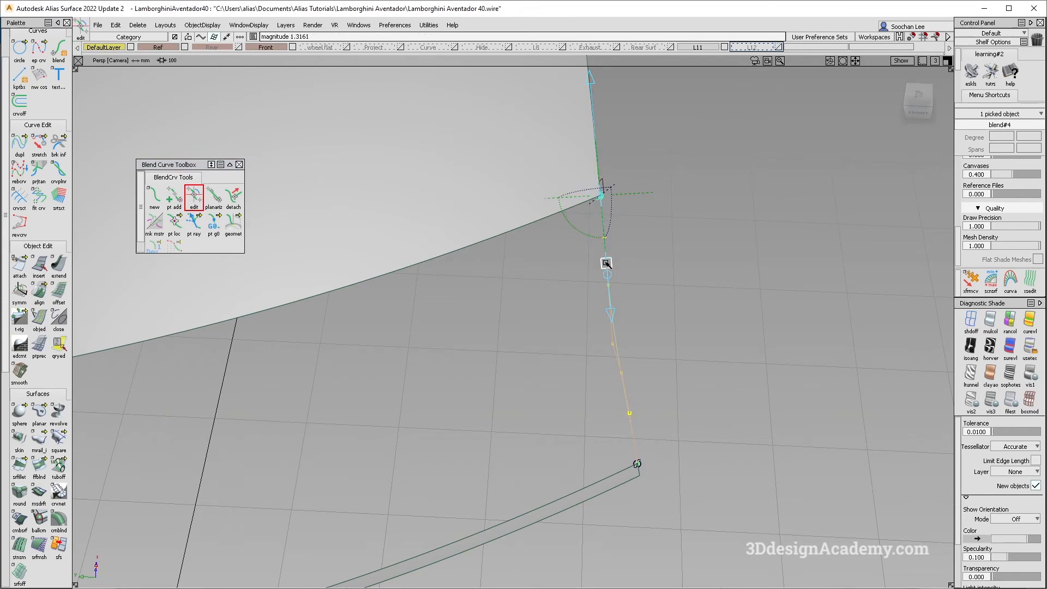
pyautogui.keyDown('alt'); pyautogui.keyDown('shift'); pyautogui.moveTo(529, 270); pyautogui.dragTo(612, 462); pyautogui.keyUp('shift'); pyautogui.keyUp('alt')
pyautogui.click(579, 461)
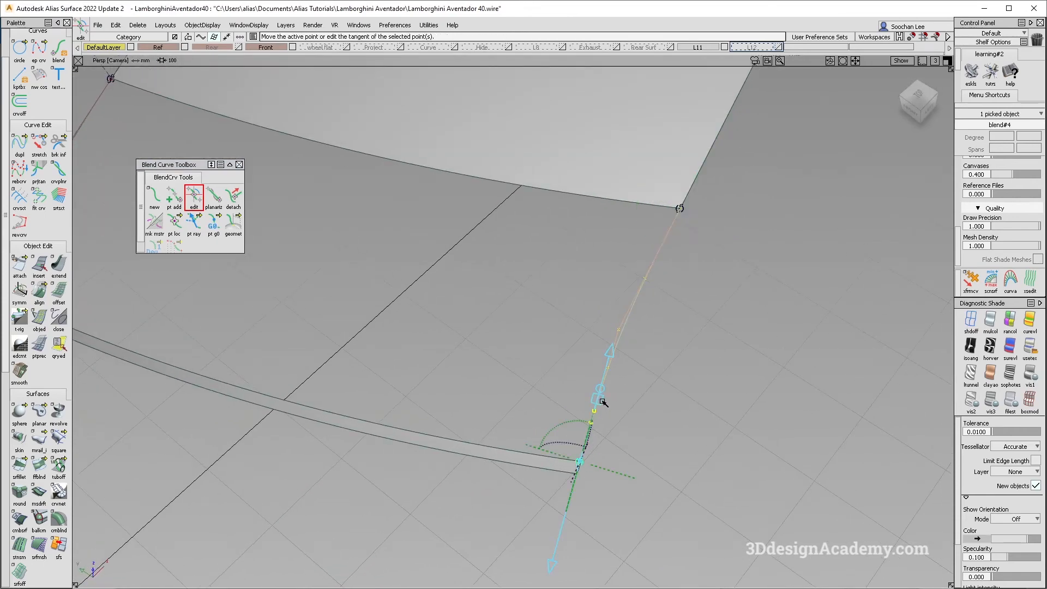
pyautogui.keyDown('alt'); pyautogui.keyDown('shift'); pyautogui.moveTo(658, 385); pyautogui.dragTo(564, 297); pyautogui.keyUp('shift'); pyautogui.keyUp('alt')
pyautogui.keyDown('alt'); pyautogui.keyDown('shift'); pyautogui.moveTo(669, 360); pyautogui.dragTo(689, 329); pyautogui.keyUp('shift'); pyautogui.keyUp('alt')
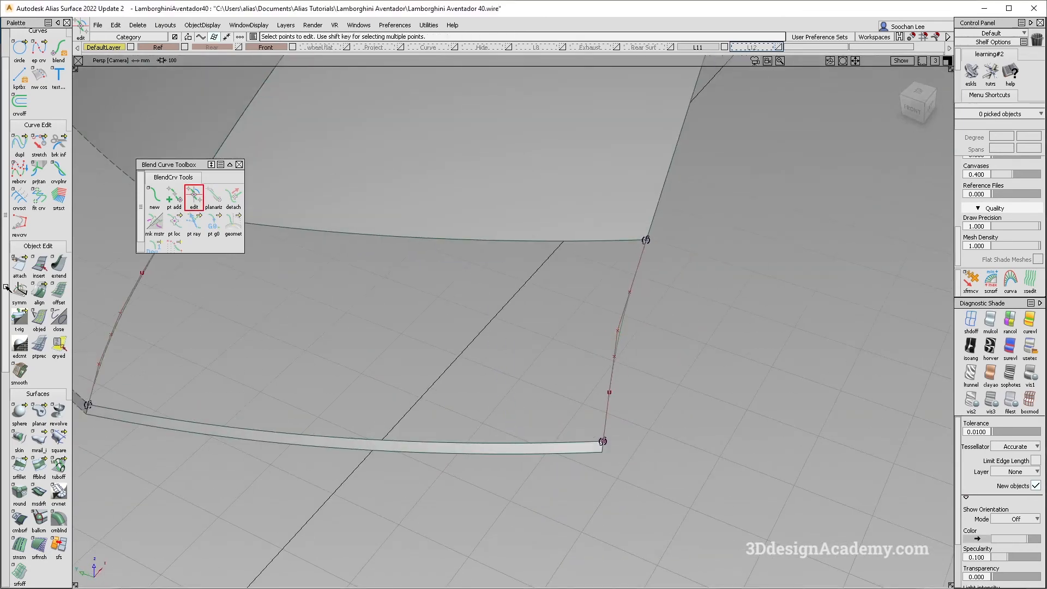
# Step: Align the outer blend curve's ends with G2 continuity to the hood's outer edge and the nose strip's outer edge
pyautogui.click(50, 291)
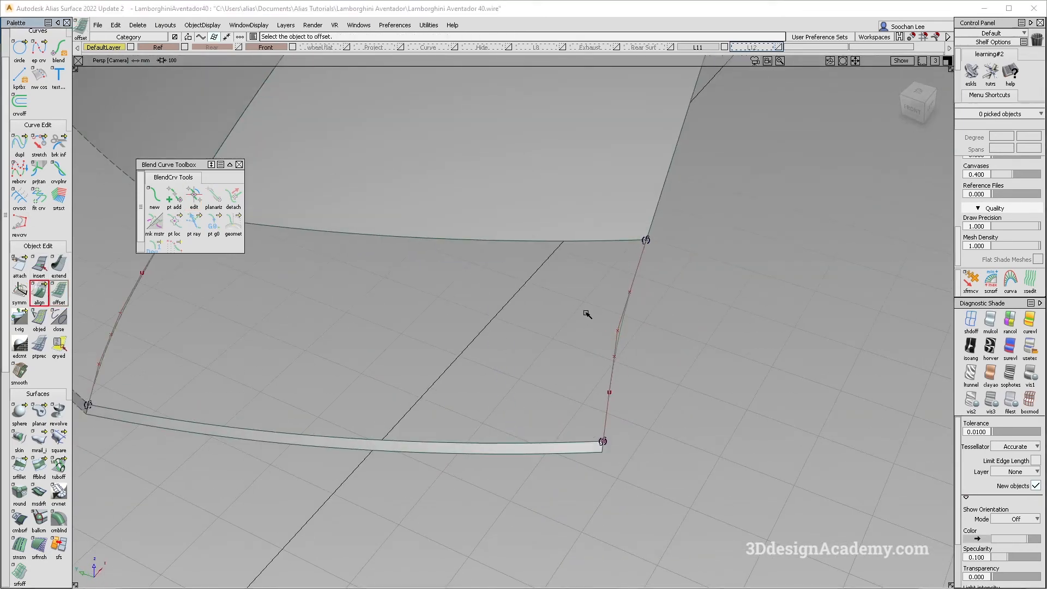
pyautogui.click(639, 258)
pyautogui.press('Return')
pyautogui.click(653, 224)
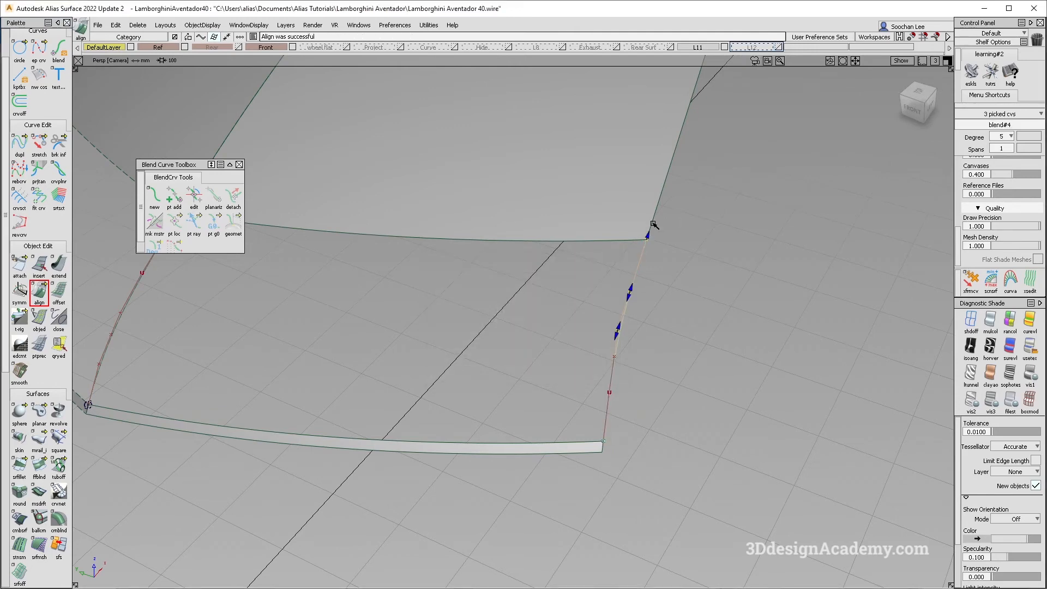
pyautogui.click(603, 439)
pyautogui.click(605, 448)
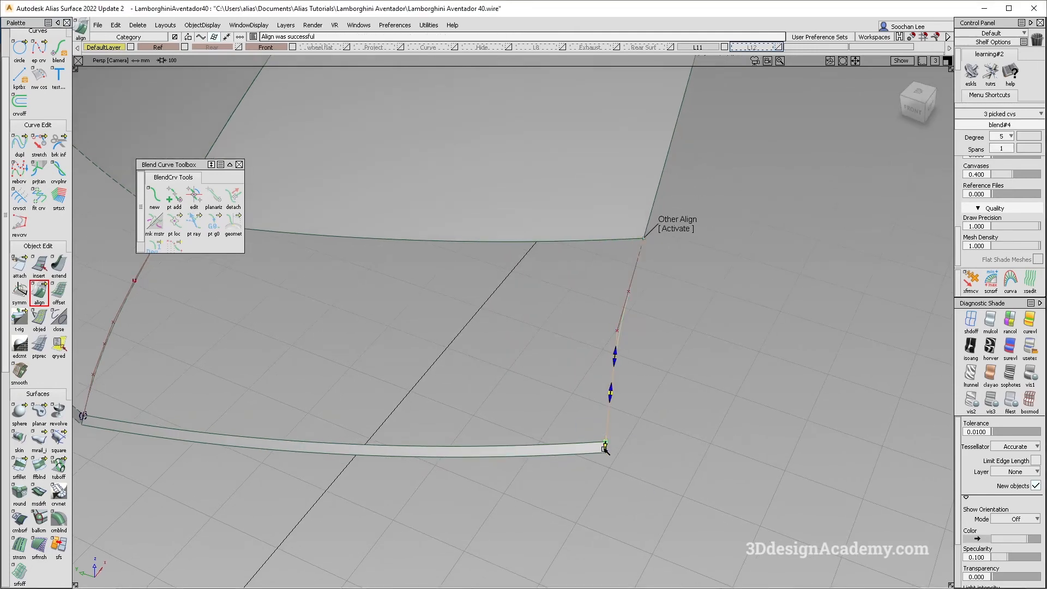
pyautogui.keyDown('alt'); pyautogui.keyDown('shift'); pyautogui.moveTo(605, 448); pyautogui.dragTo(651, 359); pyautogui.keyUp('shift'); pyautogui.keyUp('alt')
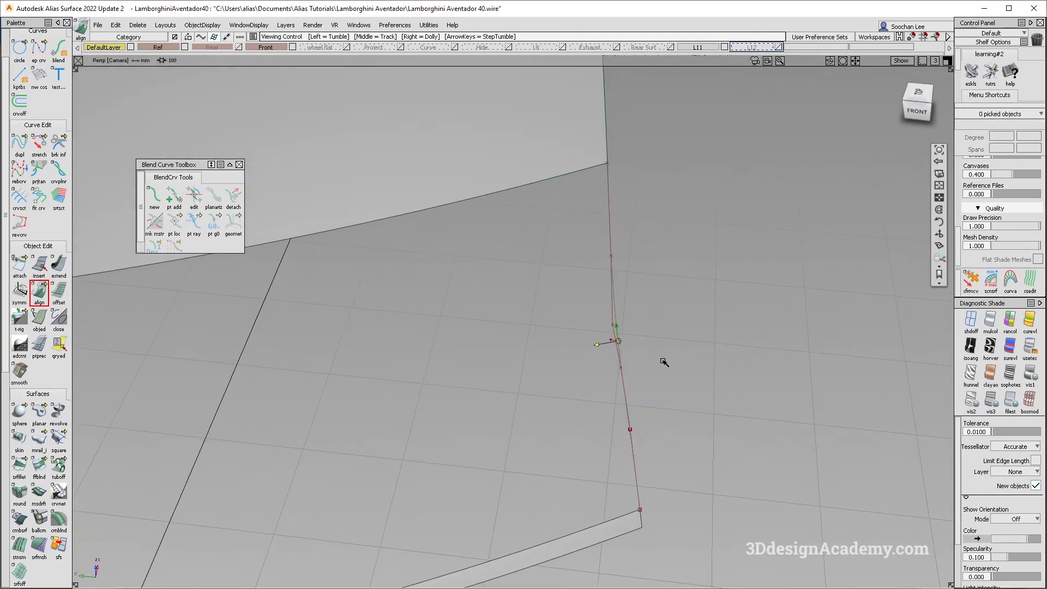
pyautogui.click(624, 381)
# Step: Untrim the narrow nose strip to restore the full nose surface
pyautogui.keyDown('alt'); pyautogui.keyDown('shift'); pyautogui.moveTo(613, 397); pyautogui.dragTo(617, 274); pyautogui.keyUp('shift'); pyautogui.keyUp('alt')
pyautogui.moveTo(579, 211)
pyautogui.keyDown('alt'); pyautogui.keyDown('shift'); pyautogui.mouseDown(button='right')
pyautogui.moveTo(582, 199)
pyautogui.moveTo(518, 257)
pyautogui.mouseUp(button='right'); pyautogui.keyUp('shift'); pyautogui.keyUp('alt')
pyautogui.keyDown('ctrl'); pyautogui.keyDown('shift'); pyautogui.moveTo(604, 526); pyautogui.dragTo(606, 447); pyautogui.keyUp('shift'); pyautogui.keyUp('ctrl')
pyautogui.click(594, 452)
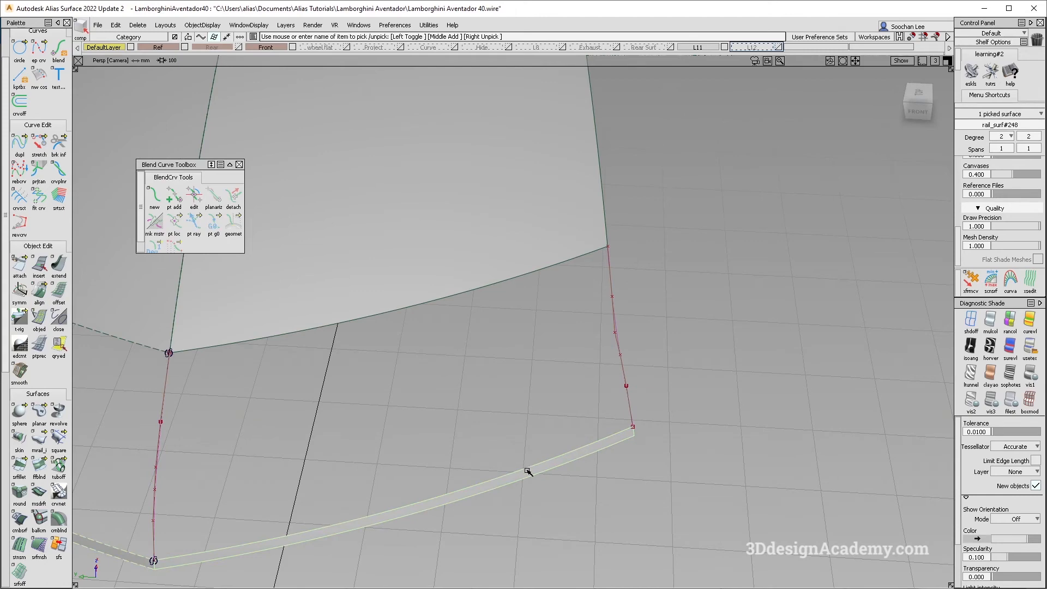
pyautogui.scroll(-2, 54, 497)
pyautogui.click(39, 545)
pyautogui.click(316, 523)
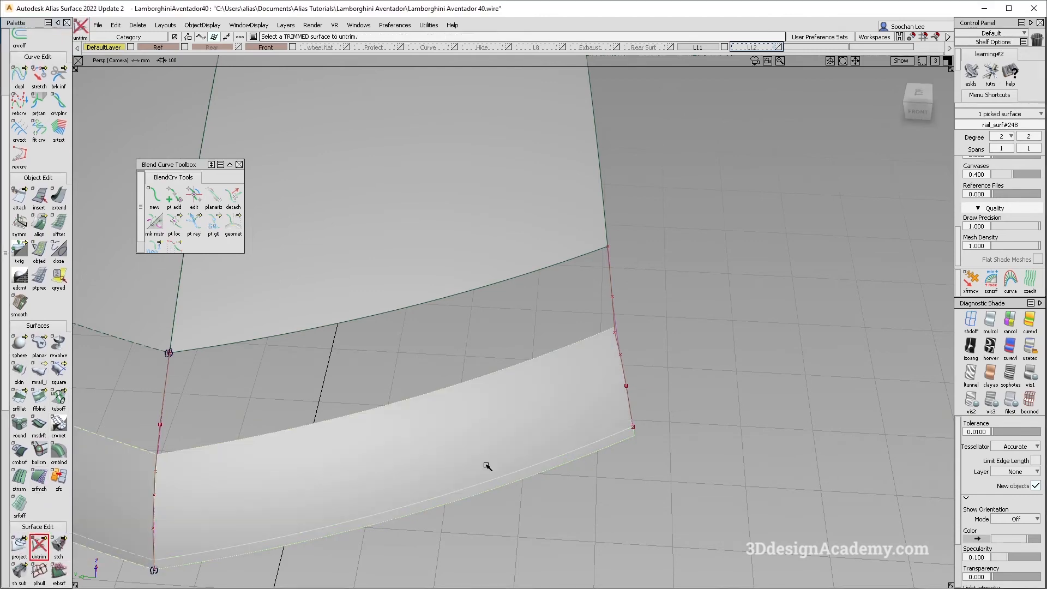
# Step: In the top view, enable AutoScale G2 for the outer blend curve's hood-end alignment and reduce its tangent scale
pyautogui.click(917, 94)
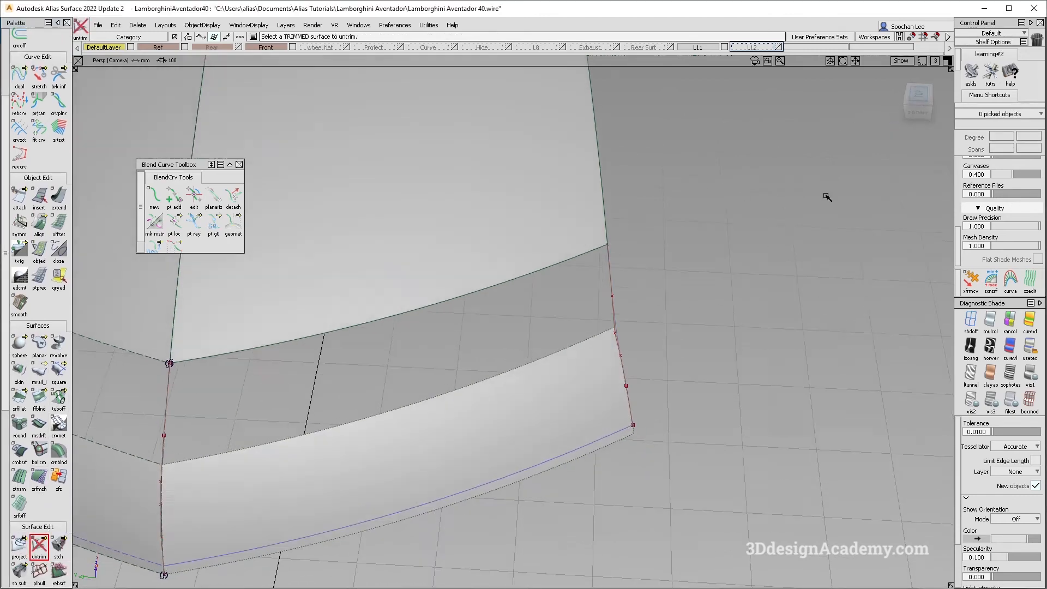
pyautogui.keyDown('alt'); pyautogui.keyDown('shift'); pyautogui.moveTo(631, 350); pyautogui.dragTo(526, 284); pyautogui.keyUp('shift'); pyautogui.keyUp('alt')
pyautogui.keyDown('alt'); pyautogui.keyDown('shift'); pyautogui.moveTo(613, 318); pyautogui.dragTo(701, 185); pyautogui.keyUp('shift'); pyautogui.keyUp('alt')
pyautogui.click(788, 196)
pyautogui.keyDown('alt'); pyautogui.keyDown('shift'); pyautogui.moveTo(589, 271); pyautogui.dragTo(750, 318); pyautogui.keyUp('shift'); pyautogui.keyUp('alt')
pyautogui.click(756, 311)
pyautogui.click(918, 93)
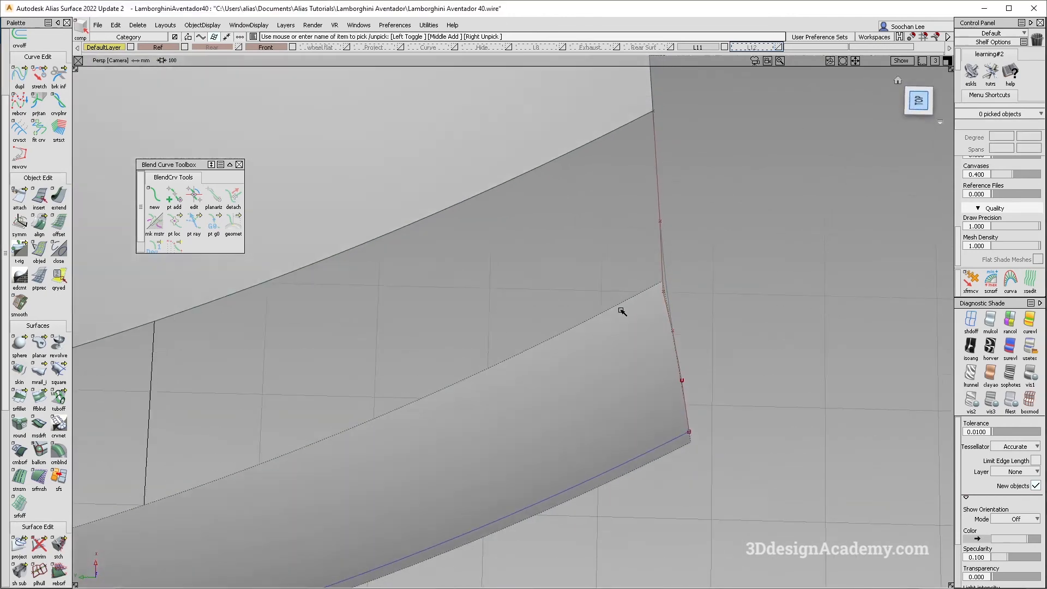
pyautogui.click(39, 222)
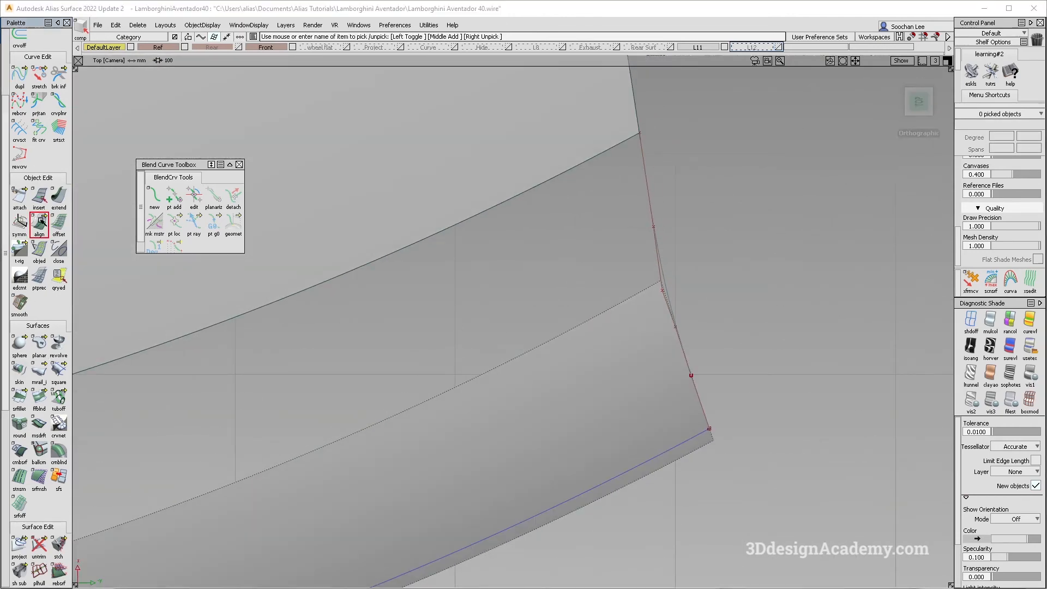
pyautogui.click(639, 131)
pyautogui.scroll(-4, 235, 183)
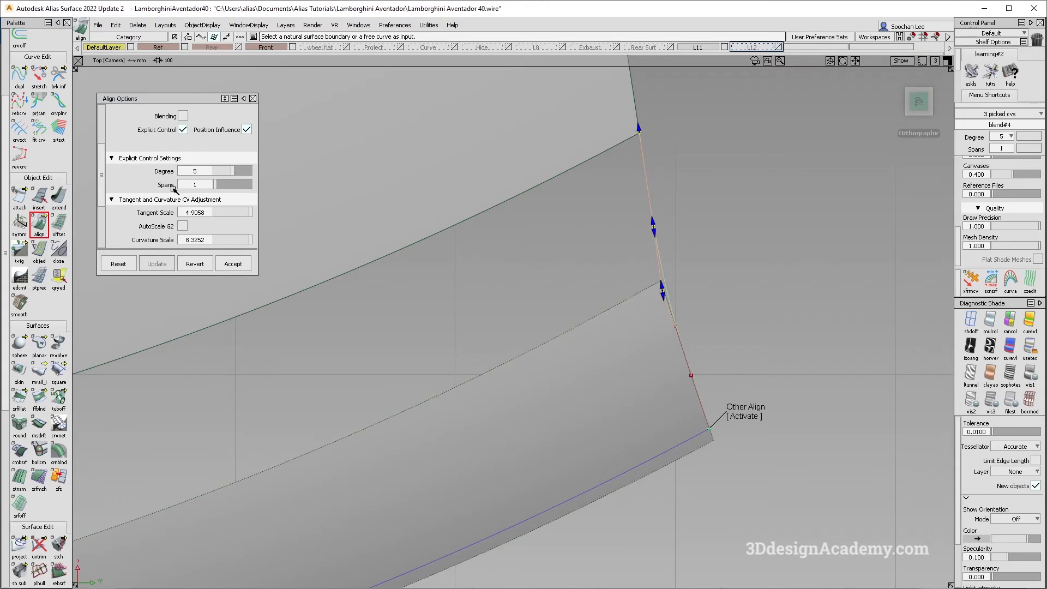
pyautogui.moveTo(655, 231); pyautogui.dragTo(655, 224)
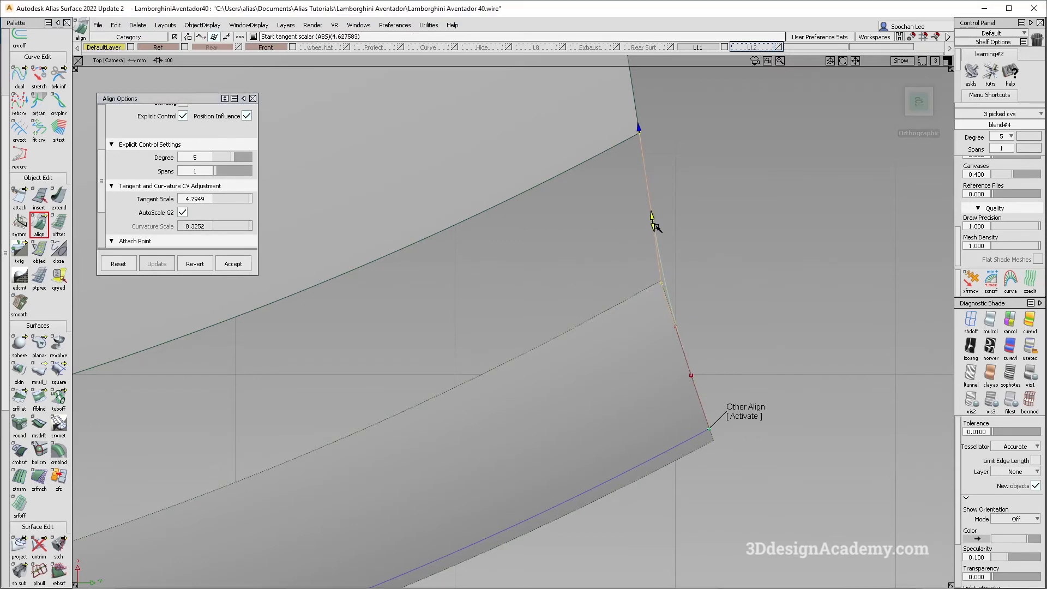
# Step: Activate the outer blend curve's nose-end alignment, enable AutoScale G2 and adjust its tangent scale
pyautogui.click(754, 417)
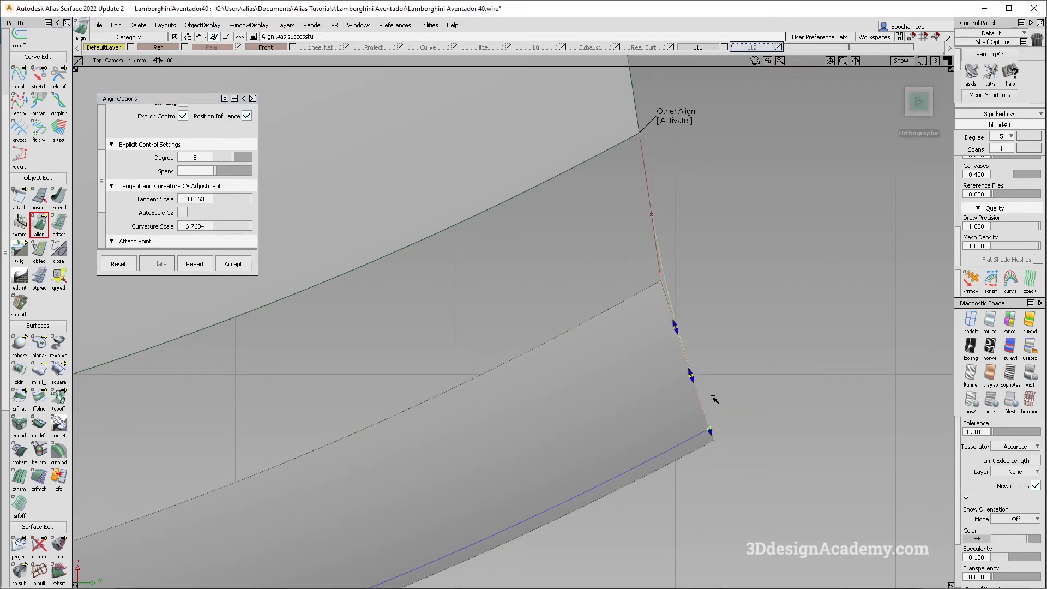
pyautogui.click(183, 212)
pyautogui.moveTo(691, 375); pyautogui.dragTo(332, 327)
pyautogui.keyDown('alt'); pyautogui.keyDown('shift'); pyautogui.moveTo(381, 349); pyautogui.dragTo(409, 282); pyautogui.keyUp('shift'); pyautogui.keyUp('alt')
pyautogui.keyDown('alt'); pyautogui.keyDown('shift'); pyautogui.moveTo(315, 458); pyautogui.dragTo(5, 476); pyautogui.keyUp('shift'); pyautogui.keyUp('alt')
# Step: Delete the construction history of the outer blend curve
pyautogui.moveTo(39, 545); pyautogui.dragTo(58, 545)
pyautogui.keyDown('alt'); pyautogui.keyDown('shift'); pyautogui.moveTo(752, 390); pyautogui.dragTo(632, 349, button='right'); pyautogui.keyUp('shift'); pyautogui.keyUp('alt')
pyautogui.click(595, 327)
pyautogui.click(139, 27)
pyautogui.click(140, 51)
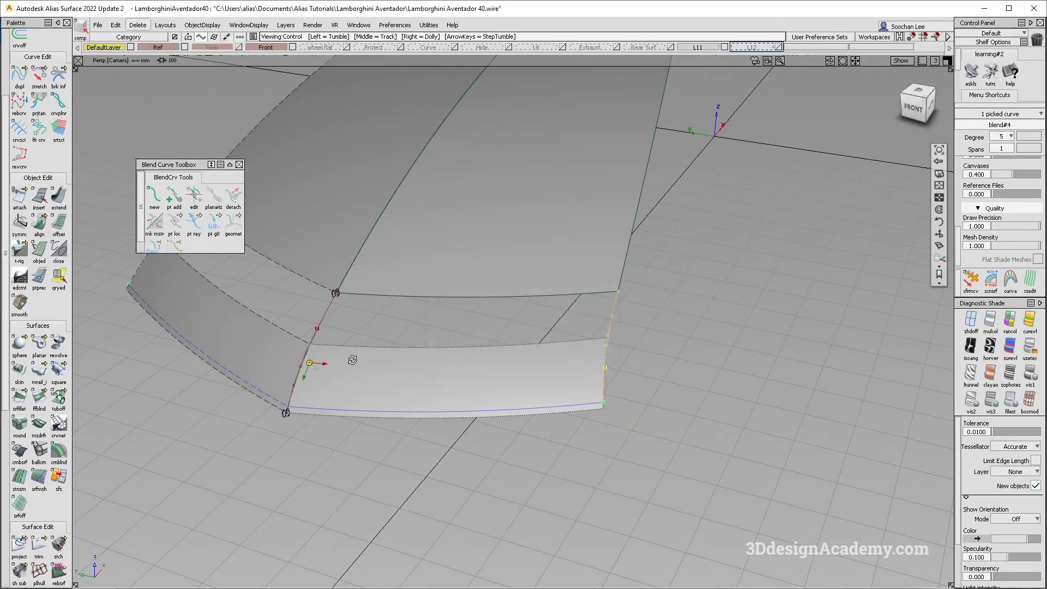
# Step: Trim the nose surface at its isoparametric curve, keeping the narrow front strip
pyautogui.keyDown('alt'); pyautogui.keyDown('shift'); pyautogui.moveTo(353, 359); pyautogui.dragTo(299, 418, button='right'); pyautogui.keyUp('shift'); pyautogui.keyUp('alt')
pyautogui.keyDown('ctrl'); pyautogui.keyDown('shift'); pyautogui.moveTo(299, 419); pyautogui.dragTo(229, 444); pyautogui.keyUp('shift'); pyautogui.keyUp('ctrl')
pyautogui.click(39, 544)
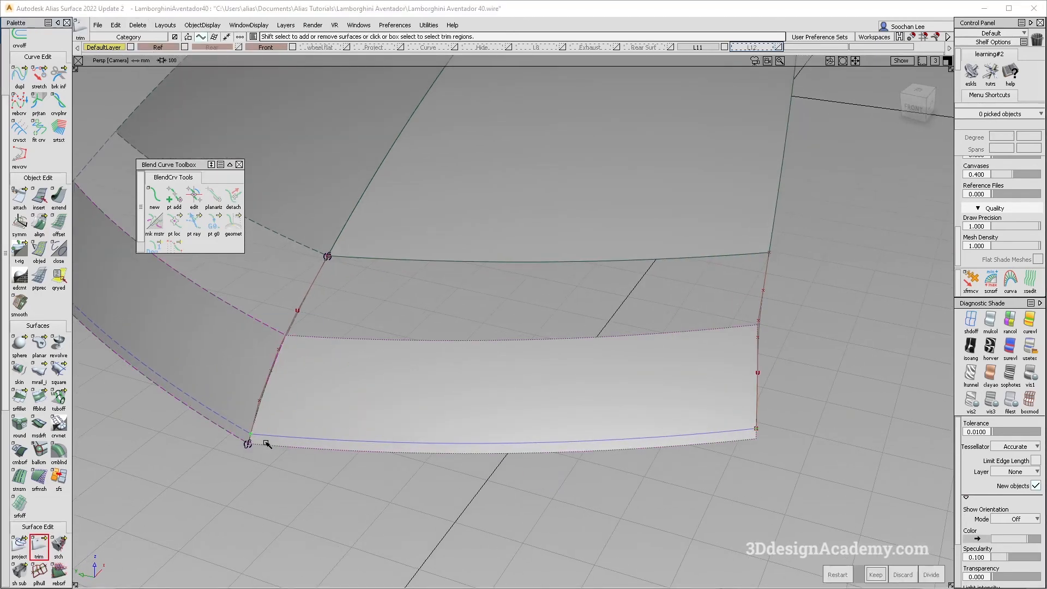
pyautogui.click(266, 444)
pyautogui.click(295, 442)
# Step: Move the centre-line blend curve's nose end to the upper corner of the trimmed front strip
pyautogui.keyDown('alt'); pyautogui.keyDown('shift'); pyautogui.moveTo(354, 363); pyautogui.dragTo(265, 460, button='right'); pyautogui.keyUp('shift'); pyautogui.keyUp('alt')
pyautogui.click(194, 197)
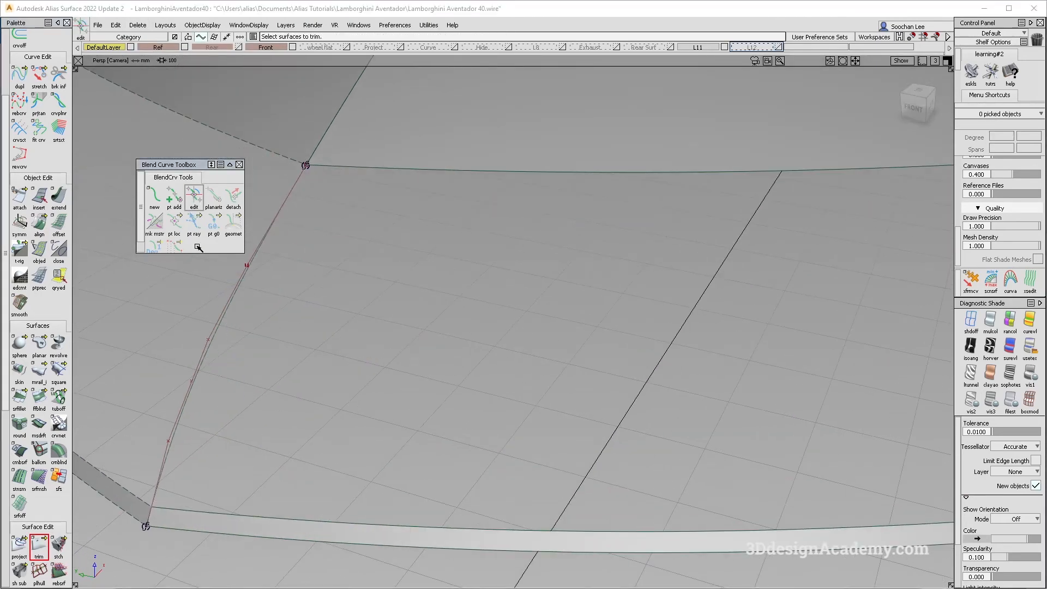
pyautogui.click(146, 526)
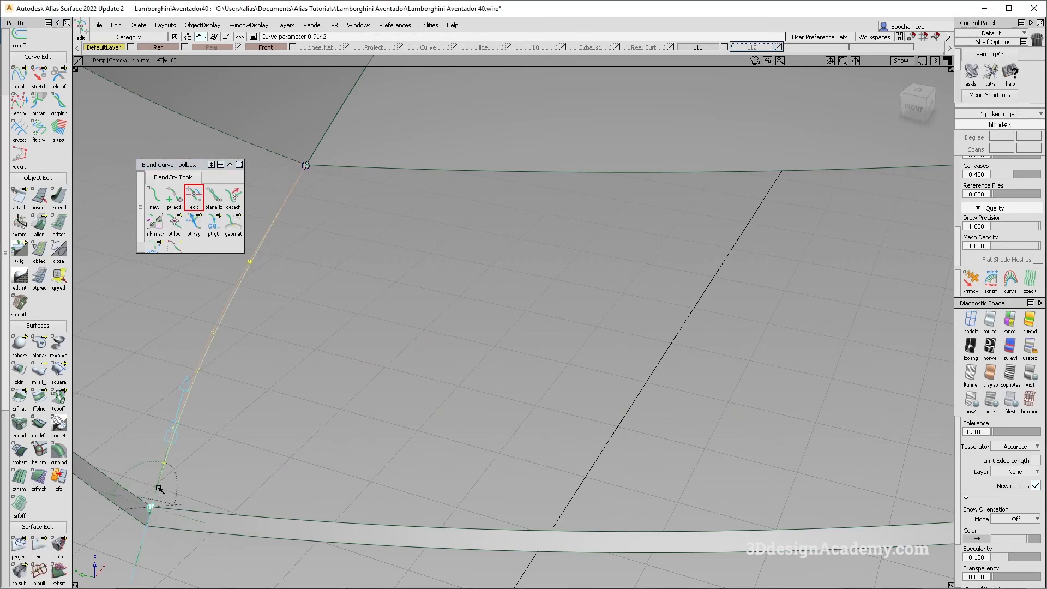
pyautogui.click(374, 403)
pyautogui.keyDown('alt'); pyautogui.keyDown('shift'); pyautogui.moveTo(374, 402); pyautogui.dragTo(354, 366); pyautogui.keyUp('shift'); pyautogui.keyUp('alt')
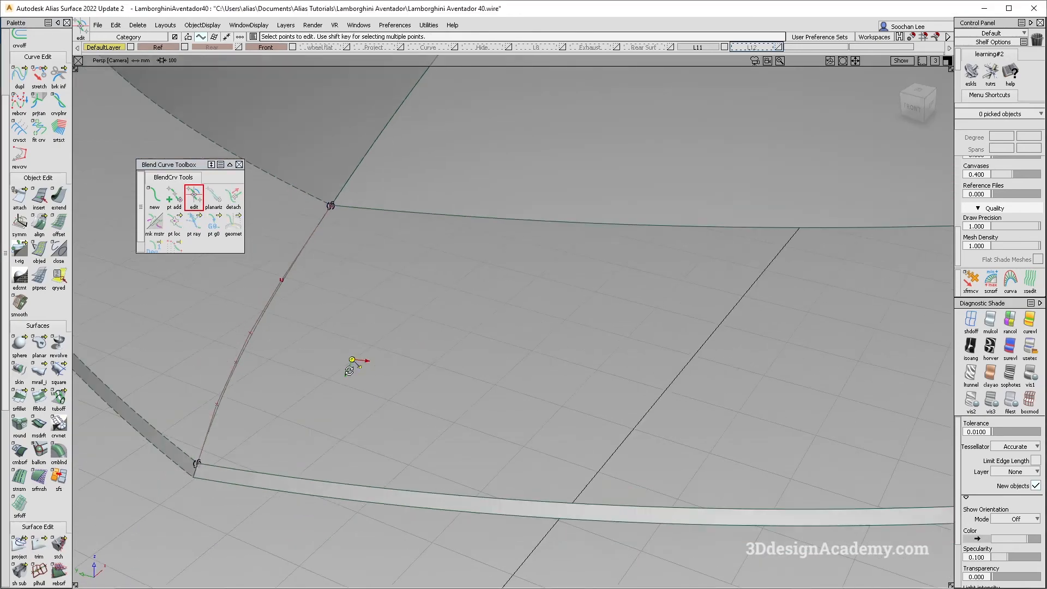
# Step: Set the tangent magnitude at the centre-line blend curve's hood end to about 1.18
pyautogui.keyDown('alt'); pyautogui.keyDown('shift'); pyautogui.moveTo(354, 367); pyautogui.dragTo(423, 393, button='right'); pyautogui.keyUp('shift'); pyautogui.keyUp('alt')
pyautogui.keyDown('alt'); pyautogui.keyDown('shift'); pyautogui.moveTo(423, 392); pyautogui.dragTo(278, 401); pyautogui.keyUp('shift'); pyautogui.keyUp('alt')
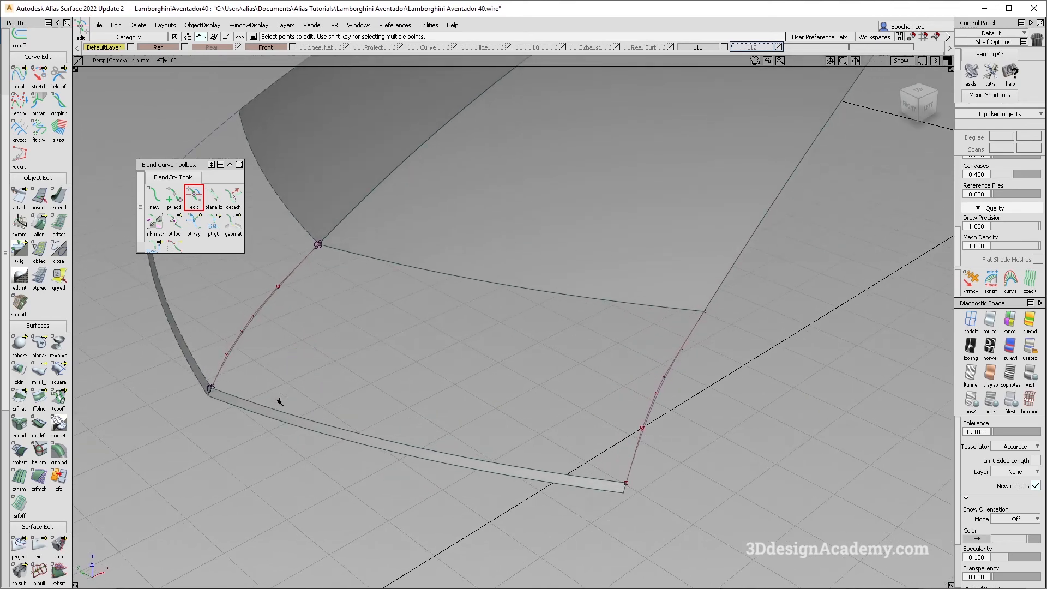
pyautogui.click(318, 244)
pyautogui.moveTo(277, 296); pyautogui.dragTo(260, 309)
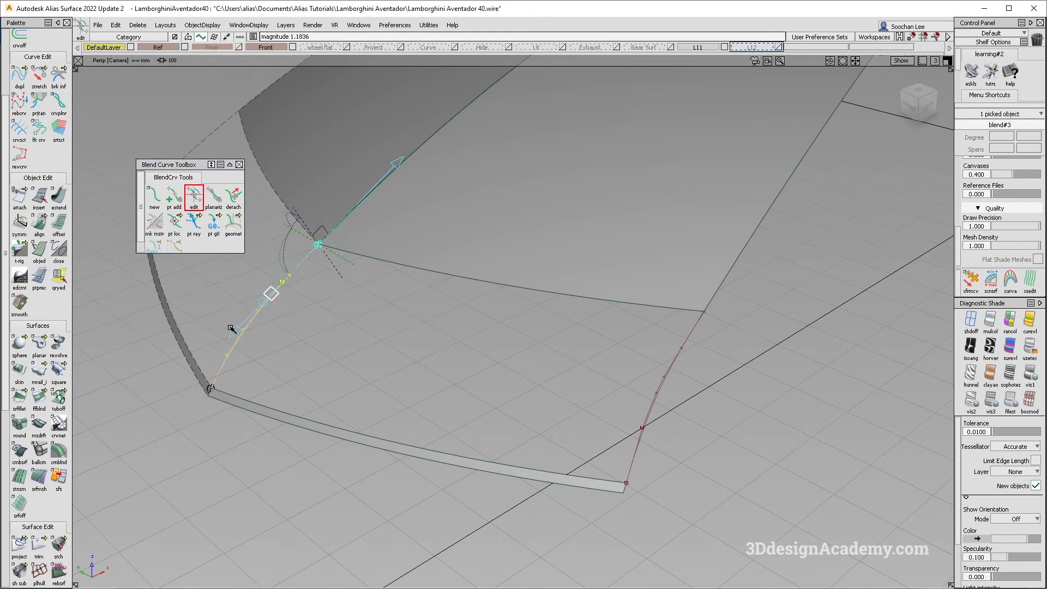
# Step: Set the tangent magnitude at the centre-line blend curve's nose end to about 1.53
pyautogui.click(211, 389)
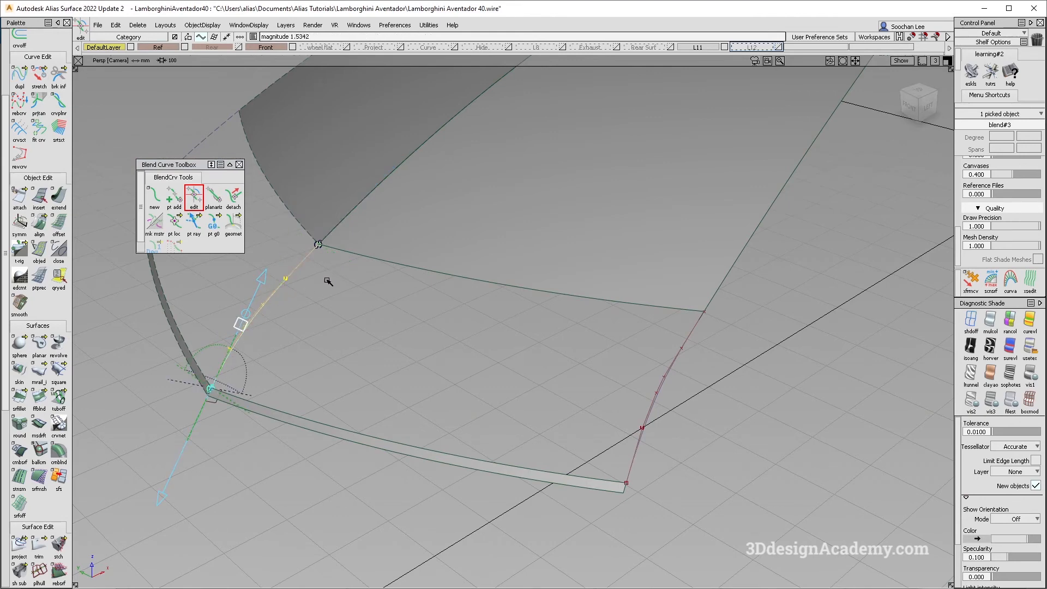
pyautogui.moveTo(334, 269)
pyautogui.keyDown('alt'); pyautogui.keyDown('shift'); pyautogui.mouseDown()
pyautogui.moveTo(426, 358)
pyautogui.moveTo(421, 370)
pyautogui.mouseUp(); pyautogui.keyUp('shift'); pyautogui.keyUp('alt')
pyautogui.keyDown('ctrl'); pyautogui.keyDown('shift'); pyautogui.moveTo(391, 402); pyautogui.dragTo(385, 345); pyautogui.keyUp('shift'); pyautogui.keyUp('ctrl')
pyautogui.moveTo(385, 348)
pyautogui.keyDown('alt'); pyautogui.keyDown('shift'); pyautogui.mouseDown()
pyautogui.moveTo(311, 411)
pyautogui.moveTo(262, 409)
pyautogui.mouseUp(); pyautogui.keyUp('shift'); pyautogui.keyUp('alt')
# Step: Build a Square surface between the hood edge, both blend curves and the front strip, with G2 Curvature on boundaries 1 and 3, Free on 2 and 4
pyautogui.click(56, 373)
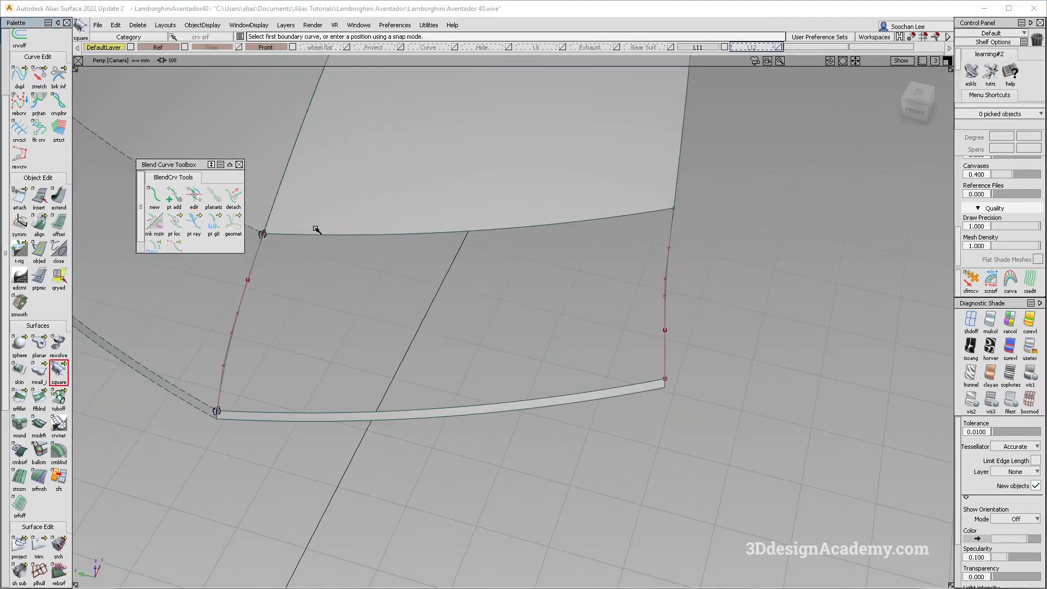
pyautogui.click(208, 128)
pyautogui.click(206, 164)
pyautogui.click(208, 151)
pyautogui.click(206, 202)
pyautogui.keyDown('alt'); pyautogui.keyDown('shift'); pyautogui.moveTo(328, 251); pyautogui.dragTo(381, 252); pyautogui.keyUp('shift'); pyautogui.keyUp('alt')
pyautogui.click(377, 240)
pyautogui.click(394, 316)
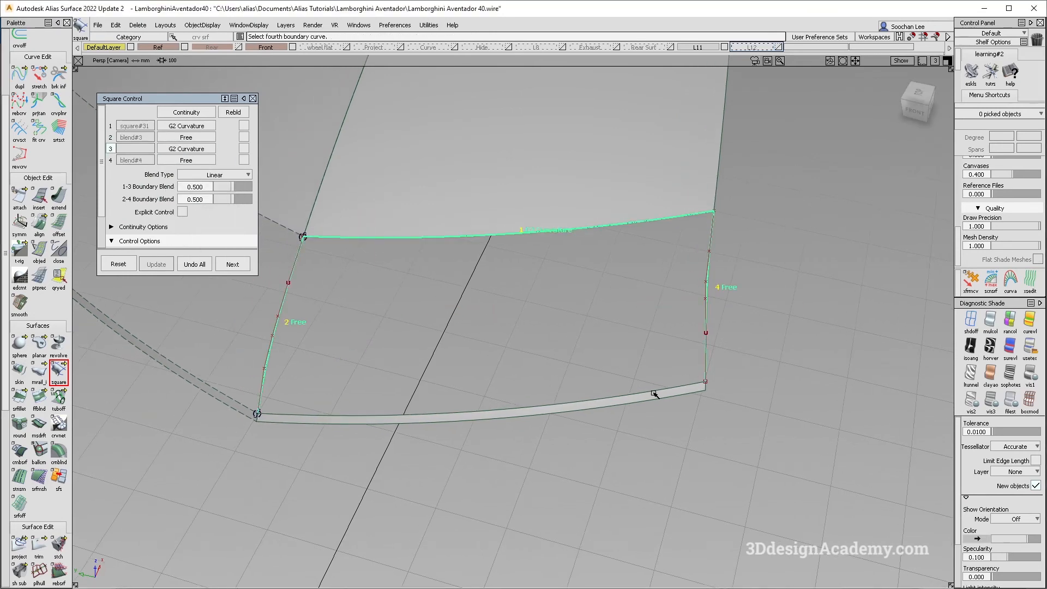
pyautogui.click(654, 394)
# Step: Examine the new transition surface's control points and its outer edge along the blend curve from several angles
pyautogui.keyDown('alt'); pyautogui.keyDown('shift'); pyautogui.moveTo(467, 299); pyautogui.dragTo(462, 335); pyautogui.keyUp('shift'); pyautogui.keyUp('alt')
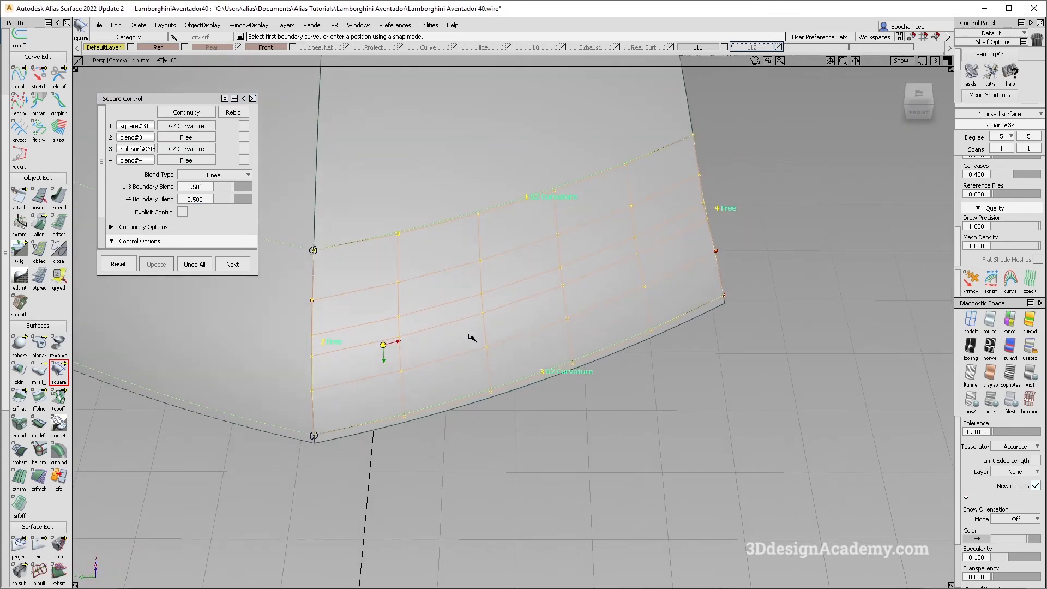
pyautogui.keyDown('alt'); pyautogui.keyDown('shift'); pyautogui.moveTo(463, 335); pyautogui.dragTo(441, 349, button='right'); pyautogui.keyUp('shift'); pyautogui.keyUp('alt')
pyautogui.keyDown('alt'); pyautogui.keyDown('shift'); pyautogui.moveTo(441, 349); pyautogui.dragTo(423, 364); pyautogui.keyUp('shift'); pyautogui.keyUp('alt')
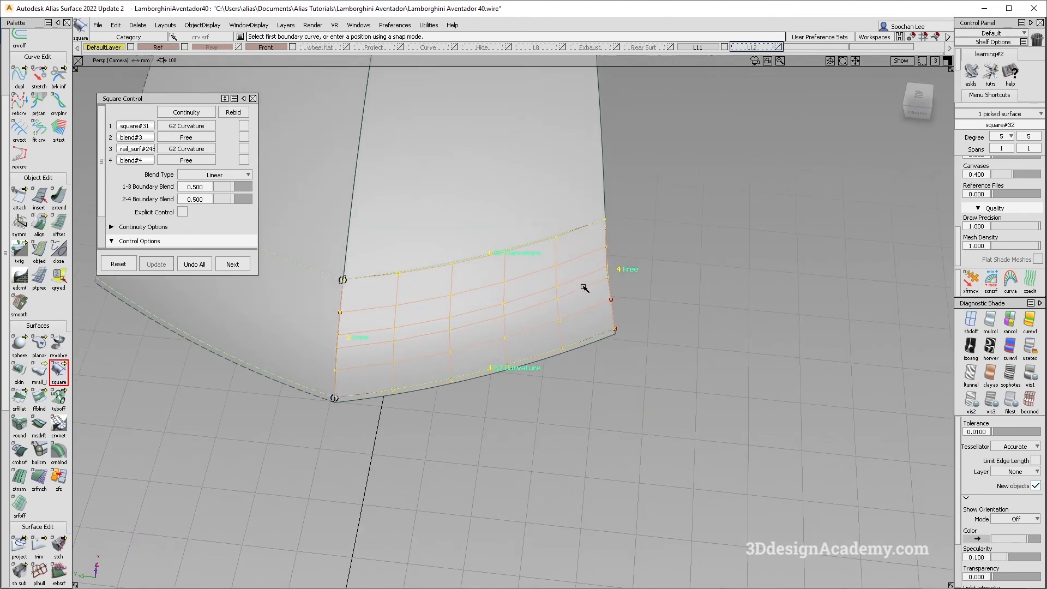
pyautogui.keyDown('alt'); pyautogui.keyDown('shift'); pyautogui.moveTo(483, 339); pyautogui.dragTo(383, 337); pyautogui.keyUp('shift'); pyautogui.keyUp('alt')
pyautogui.keyDown('alt'); pyautogui.keyDown('shift'); pyautogui.moveTo(383, 337); pyautogui.dragTo(418, 304, button='right'); pyautogui.keyUp('shift'); pyautogui.keyUp('alt')
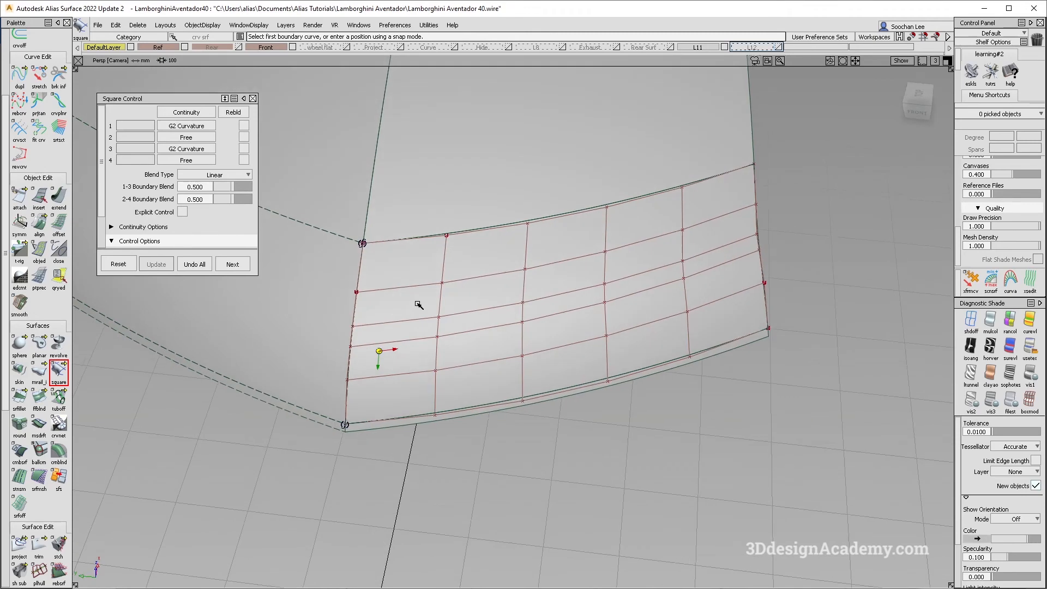
pyautogui.keyDown('alt'); pyautogui.keyDown('shift'); pyautogui.moveTo(506, 317); pyautogui.dragTo(460, 320, button='middle'); pyautogui.keyUp('shift'); pyautogui.keyUp('alt')
pyautogui.keyDown('ctrl'); pyautogui.keyDown('shift'); pyautogui.moveTo(773, 284); pyautogui.dragTo(726, 303, button='middle'); pyautogui.keyUp('shift'); pyautogui.keyUp('ctrl')
pyautogui.click(718, 307)
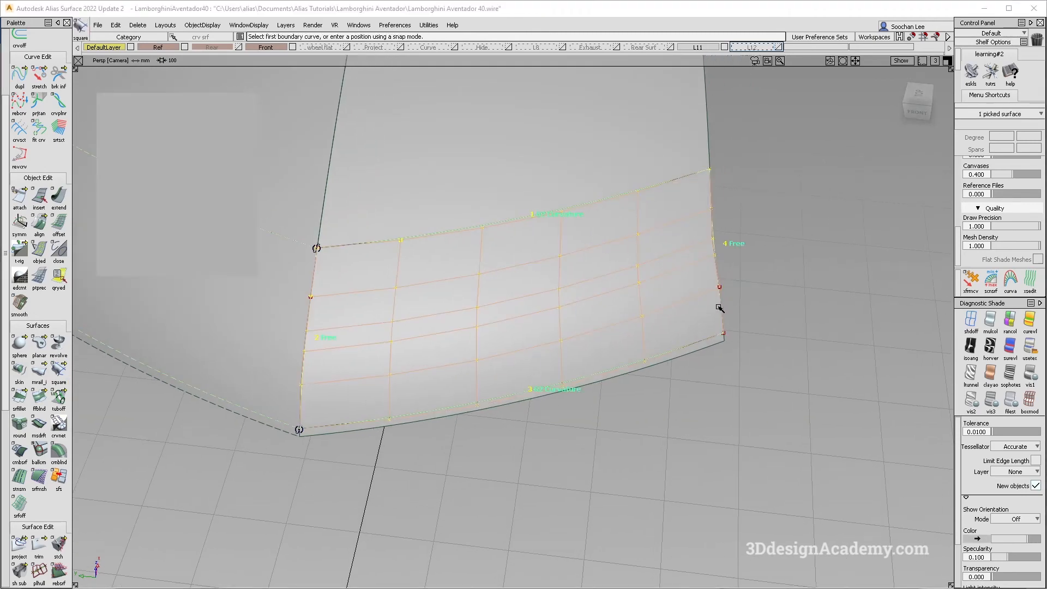
pyautogui.keyDown('ctrl'); pyautogui.keyDown('shift'); pyautogui.moveTo(769, 276); pyautogui.dragTo(719, 273); pyautogui.keyUp('shift'); pyautogui.keyUp('ctrl')
pyautogui.click(717, 274)
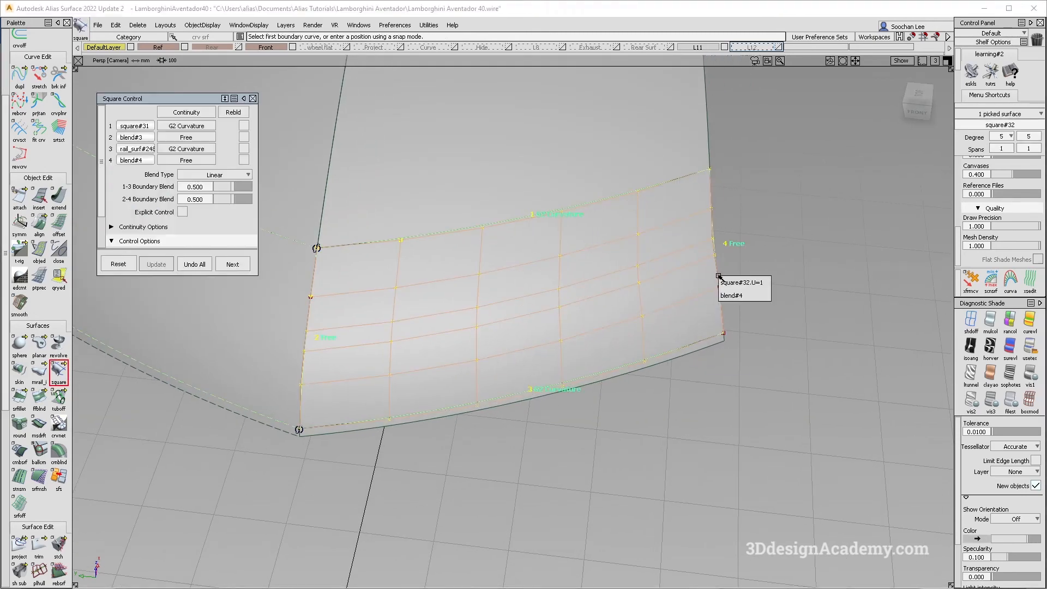
pyautogui.click(59, 371)
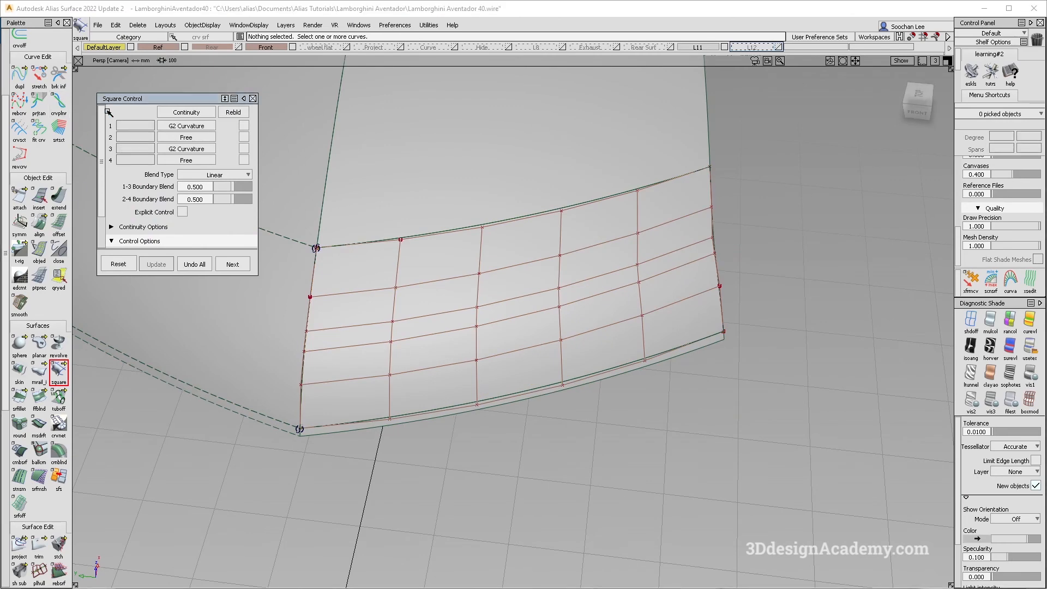
pyautogui.keyDown('ctrl'); pyautogui.keyDown('shift'); pyautogui.moveTo(781, 291); pyautogui.dragTo(779, 289, button='middle'); pyautogui.keyUp('shift'); pyautogui.keyUp('ctrl')
# Step: Align the outer blend curve's upper end to the hood's side edge with G2 continuity and Explicit Control
pyautogui.click(723, 313)
pyautogui.click(45, 225)
pyautogui.click(711, 183)
pyautogui.click(720, 200)
pyautogui.click(710, 155)
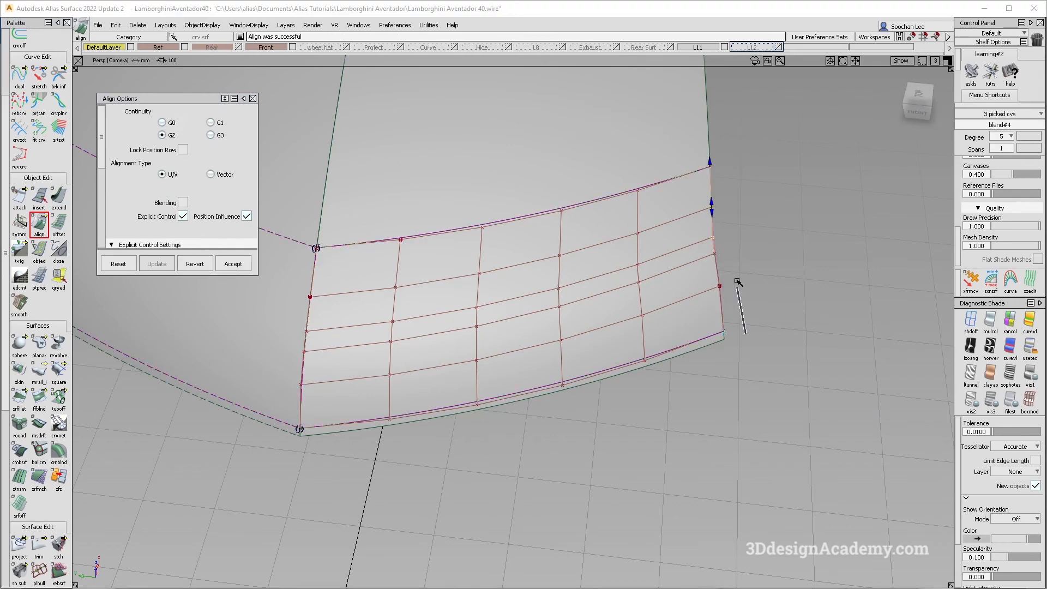
# Step: Align the outer blend curve's lower end to the front strip's side edge with G2 continuity, and reactivate the hood-end alignment
pyautogui.press('space')
pyautogui.click(720, 307)
pyautogui.click(728, 327)
pyautogui.keyDown('alt'); pyautogui.keyDown('shift'); pyautogui.moveTo(731, 332); pyautogui.dragTo(750, 287, button='right'); pyautogui.keyUp('shift'); pyautogui.keyUp('alt')
pyautogui.click(735, 320)
pyautogui.moveTo(750, 286)
pyautogui.keyDown('alt'); pyautogui.keyDown('shift'); pyautogui.mouseDown()
pyautogui.moveTo(724, 283)
pyautogui.moveTo(754, 267)
pyautogui.mouseUp(); pyautogui.keyUp('shift'); pyautogui.keyUp('alt')
pyautogui.click(752, 269)
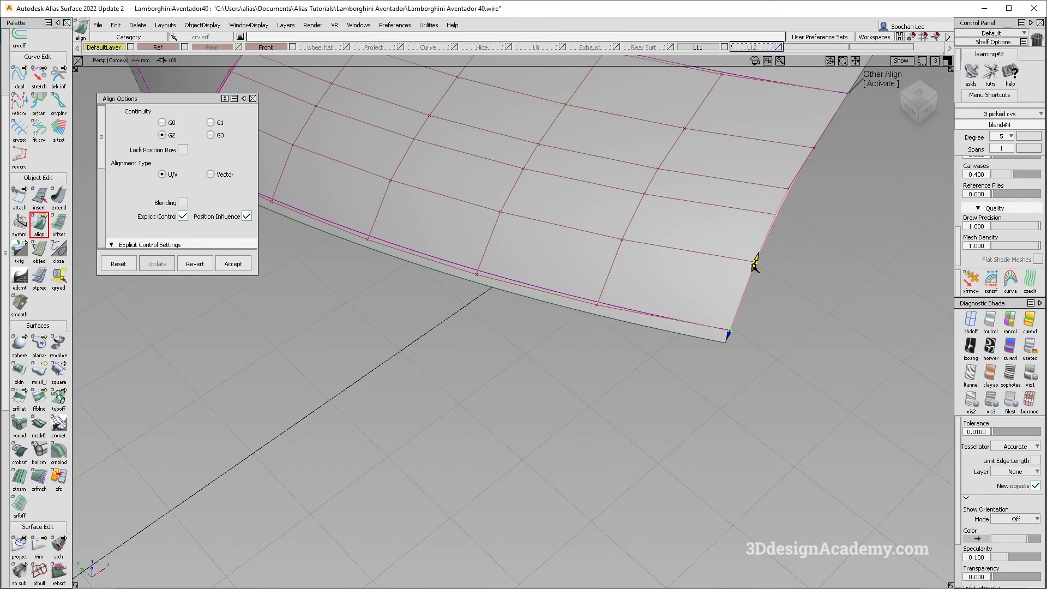
pyautogui.click(880, 82)
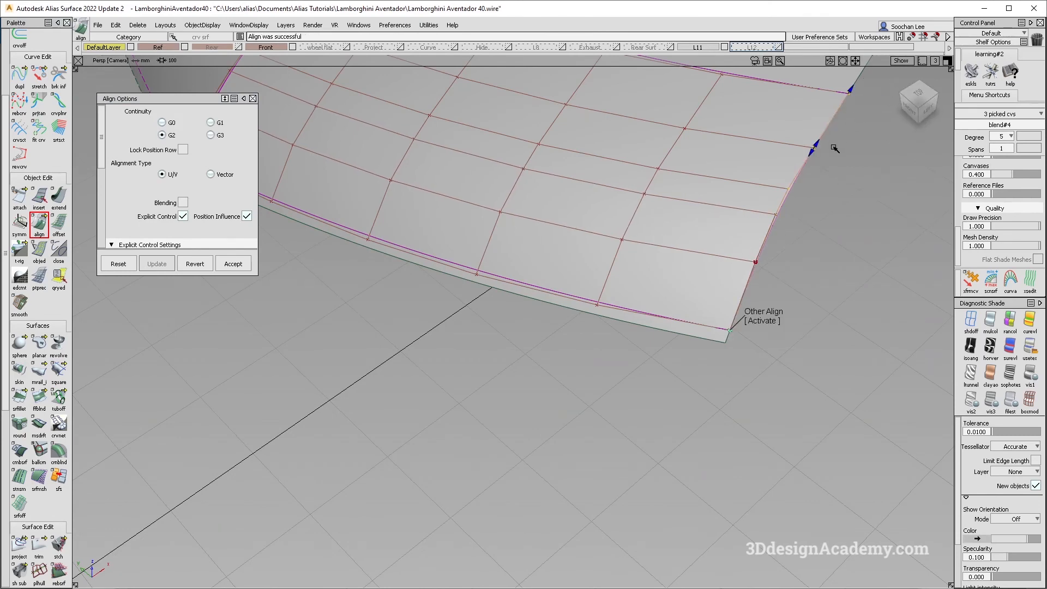
# Step: Delete the two blend curves along the sides of the new transition surface
pyautogui.keyDown('alt'); pyautogui.keyDown('shift'); pyautogui.moveTo(818, 146); pyautogui.dragTo(715, 233, button='right'); pyautogui.keyUp('shift'); pyautogui.keyUp('alt')
pyautogui.keyDown('alt'); pyautogui.keyDown('shift'); pyautogui.moveTo(715, 234); pyautogui.dragTo(493, 299); pyautogui.keyUp('shift'); pyautogui.keyUp('alt')
pyautogui.keyDown('alt'); pyautogui.keyDown('shift'); pyautogui.moveTo(644, 302); pyautogui.dragTo(631, 303); pyautogui.keyUp('shift'); pyautogui.keyUp('alt')
pyautogui.moveTo(609, 383)
pyautogui.keyDown('ctrl'); pyautogui.keyDown('shift'); pyautogui.mouseDown()
pyautogui.moveTo(659, 319)
pyautogui.moveTo(610, 316)
pyautogui.moveTo(614, 323)
pyautogui.mouseUp(); pyautogui.keyUp('shift'); pyautogui.keyUp('ctrl')
pyautogui.click(689, 250)
pyautogui.moveTo(689, 250)
pyautogui.keyDown('ctrl'); pyautogui.keyDown('shift'); pyautogui.mouseDown()
pyautogui.moveTo(627, 303)
pyautogui.moveTo(578, 297)
pyautogui.mouseUp(); pyautogui.keyUp('shift'); pyautogui.keyUp('ctrl')
pyautogui.keyDown('ctrl'); pyautogui.keyDown('shift'); pyautogui.moveTo(507, 262); pyautogui.dragTo(485, 245); pyautogui.keyUp('shift'); pyautogui.keyUp('ctrl')
pyautogui.moveTo(414, 217); pyautogui.dragTo(856, 381)
pyautogui.press('Delete')
pyautogui.press('Return')
pyautogui.keyDown('alt'); pyautogui.keyDown('shift'); pyautogui.moveTo(554, 332); pyautogui.dragTo(595, 449); pyautogui.keyUp('shift'); pyautogui.keyUp('alt')
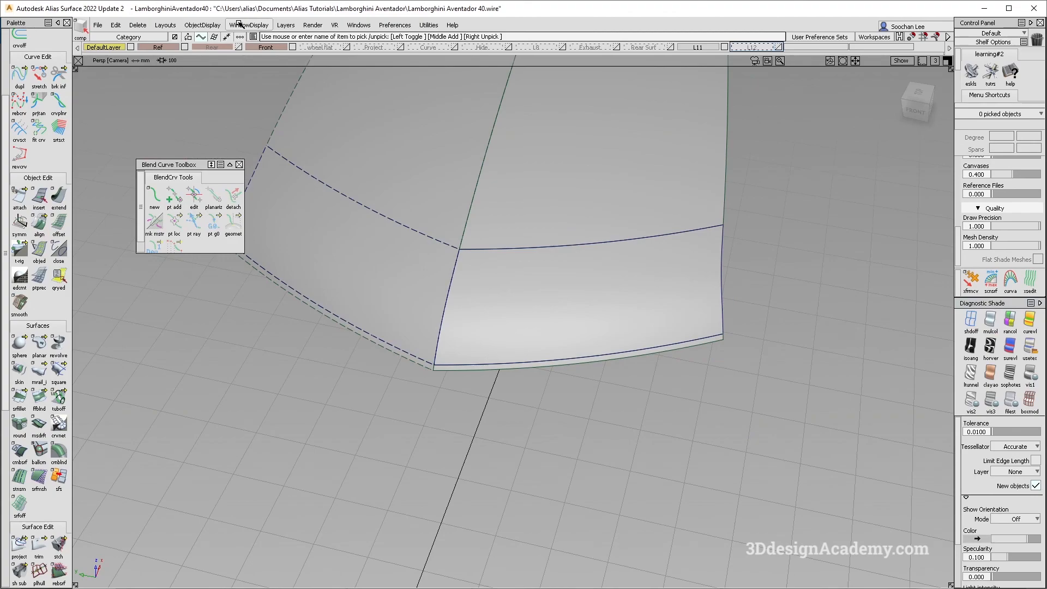
# Step: Show all hidden model objects around the new nose surface
pyautogui.click(210, 27)
pyautogui.click(208, 50)
pyautogui.moveTo(607, 344)
pyautogui.keyDown('alt'); pyautogui.keyDown('shift'); pyautogui.mouseDown()
pyautogui.moveTo(701, 285)
pyautogui.moveTo(594, 346)
pyautogui.moveTo(683, 296)
pyautogui.moveTo(744, 244)
pyautogui.moveTo(813, 238)
pyautogui.moveTo(512, 292)
pyautogui.moveTo(509, 306)
pyautogui.moveTo(513, 293)
pyautogui.mouseUp(); pyautogui.keyUp('shift'); pyautogui.keyUp('alt')
# Step: Switch to the car photo 1279_main_l.jpg and compare its hood and nose with the model
pyautogui.hotkey('alt', 'Tab')
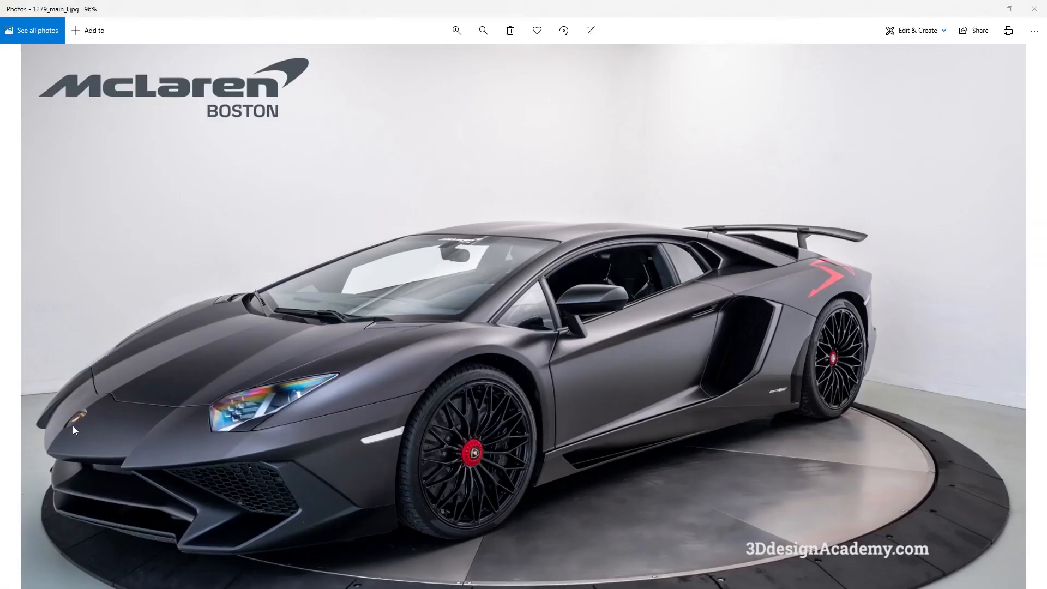
pyautogui.hotkey('alt', 'Tab')
pyautogui.keyDown('alt'); pyautogui.keyDown('shift'); pyautogui.moveTo(518, 299); pyautogui.dragTo(540, 312); pyautogui.keyUp('shift'); pyautogui.keyUp('alt')
pyautogui.hotkey('alt', 'Tab')
pyautogui.hotkey('alt', 'Tab')
pyautogui.keyDown('alt'); pyautogui.keyDown('shift'); pyautogui.moveTo(603, 392); pyautogui.dragTo(736, 462); pyautogui.keyUp('shift'); pyautogui.keyUp('alt')
# Step: Examine the shaded front end against the blueprints from above, the front and the side, with curves hidden and shown
pyautogui.hotkey('alt', 'm')
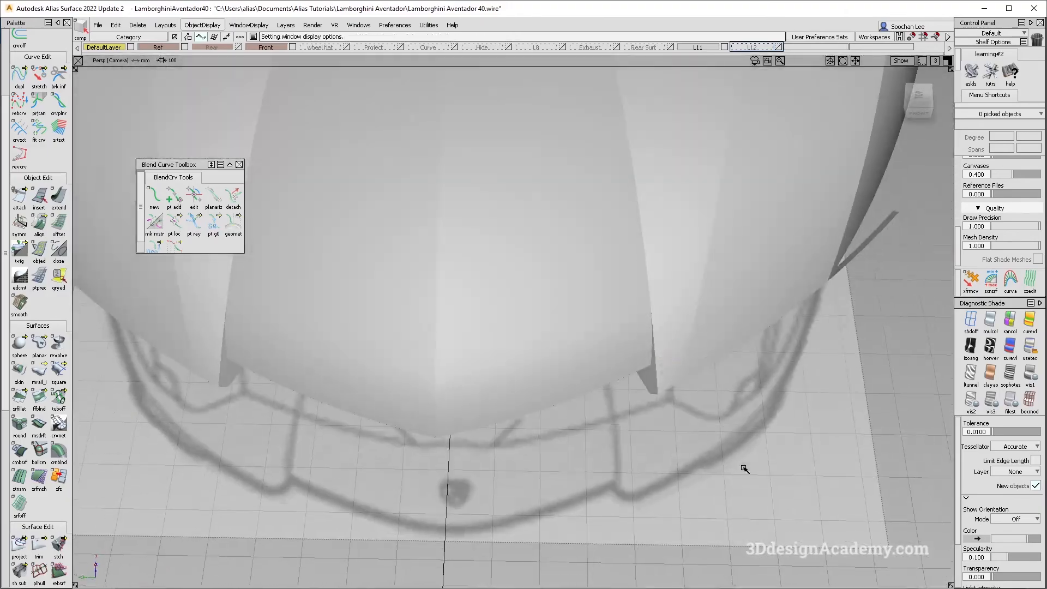
pyautogui.keyDown('alt'); pyautogui.keyDown('shift'); pyautogui.moveTo(818, 382); pyautogui.dragTo(781, 354, button='right'); pyautogui.keyUp('shift'); pyautogui.keyUp('alt')
pyautogui.keyDown('alt'); pyautogui.keyDown('shift'); pyautogui.moveTo(781, 355); pyautogui.dragTo(646, 412); pyautogui.keyUp('shift'); pyautogui.keyUp('alt')
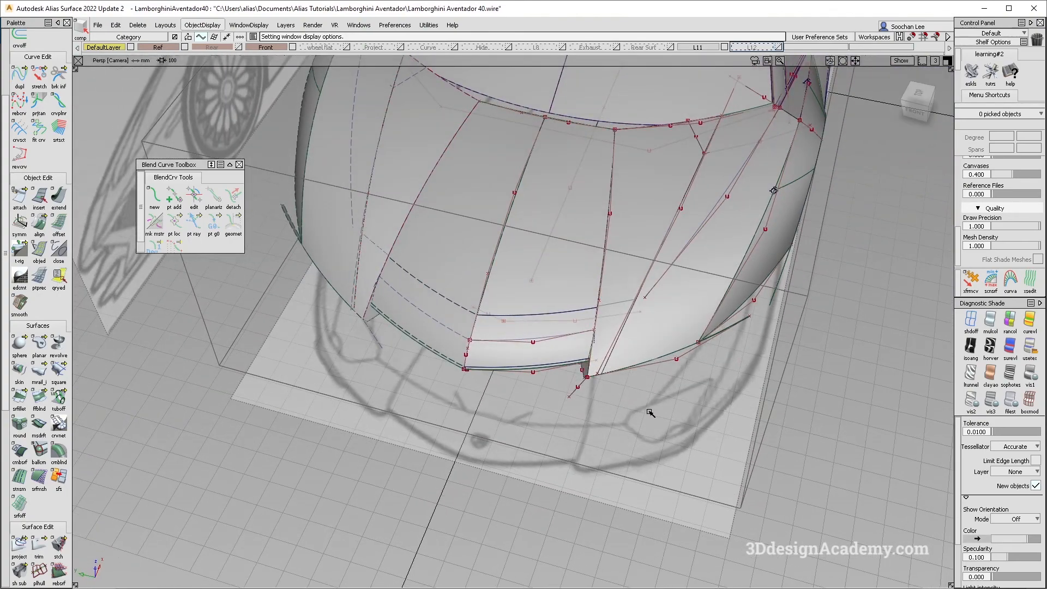
pyautogui.moveTo(650, 412)
pyautogui.keyDown('alt'); pyautogui.keyDown('shift'); pyautogui.mouseDown()
pyautogui.moveTo(637, 412)
pyautogui.moveTo(685, 444)
pyautogui.moveTo(661, 415)
pyautogui.mouseUp(); pyautogui.keyUp('shift'); pyautogui.keyUp('alt')
pyautogui.keyDown('ctrl'); pyautogui.keyDown('shift'); pyautogui.moveTo(664, 398); pyautogui.dragTo(705, 451, button='right'); pyautogui.keyUp('shift'); pyautogui.keyUp('ctrl')
pyautogui.moveTo(676, 431)
pyautogui.mouseDown()
pyautogui.moveTo(666, 374)
pyautogui.moveTo(676, 377)
pyautogui.mouseUp()
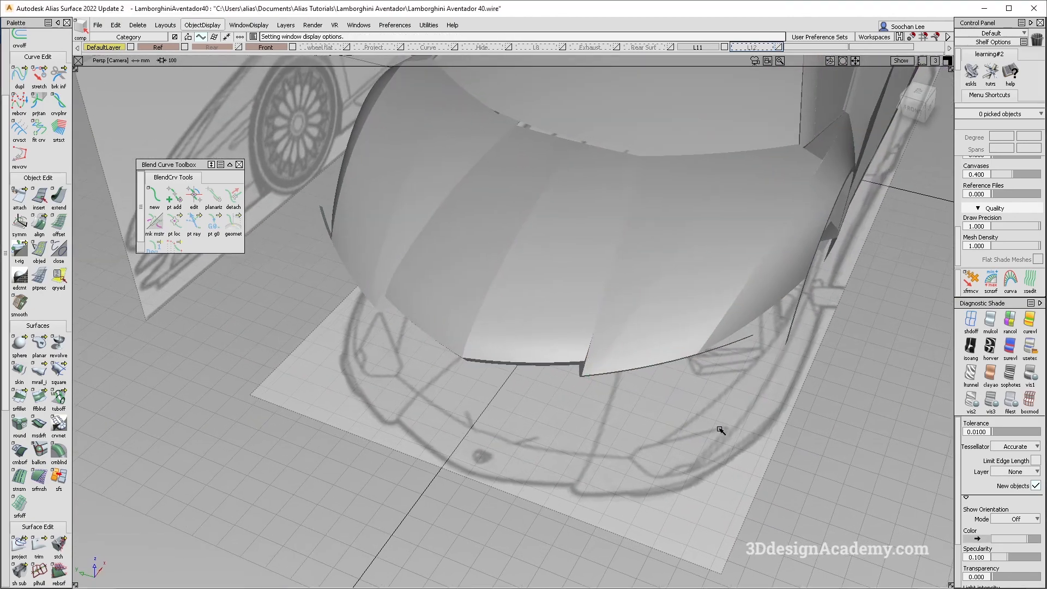
pyautogui.keyDown('ctrl'); pyautogui.keyDown('shift'); pyautogui.moveTo(677, 378); pyautogui.dragTo(719, 429, button='right'); pyautogui.keyUp('shift'); pyautogui.keyUp('ctrl')
pyautogui.keyDown('alt'); pyautogui.keyDown('shift'); pyautogui.moveTo(645, 352); pyautogui.dragTo(611, 380, button='middle'); pyautogui.keyUp('shift'); pyautogui.keyUp('alt')
pyautogui.keyDown('alt'); pyautogui.keyDown('shift'); pyautogui.moveTo(610, 380); pyautogui.dragTo(622, 441); pyautogui.keyUp('shift'); pyautogui.keyUp('alt')
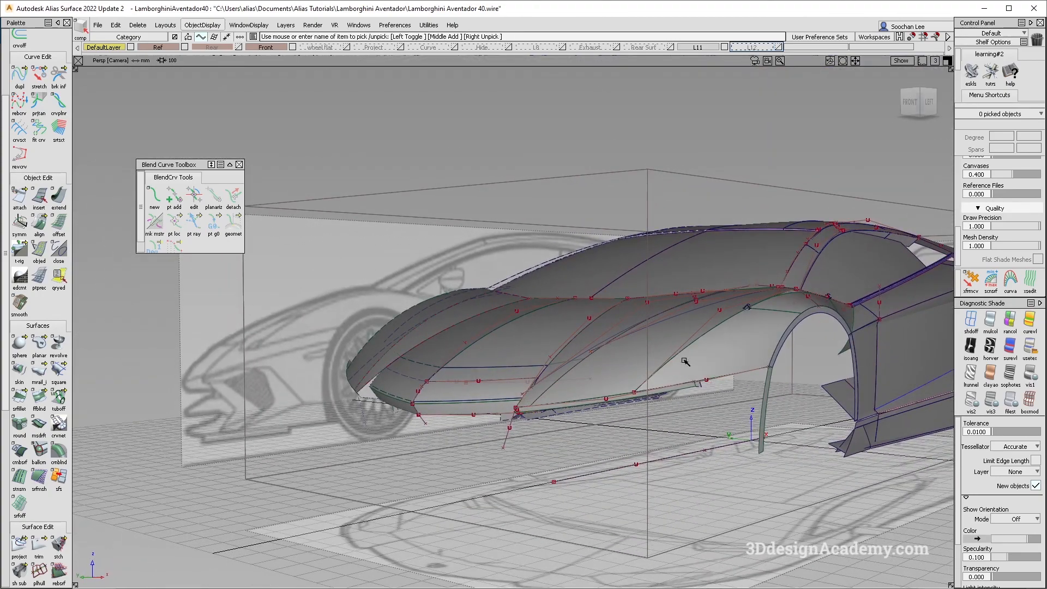
pyautogui.keyDown('alt'); pyautogui.keyDown('shift'); pyautogui.moveTo(723, 390); pyautogui.dragTo(793, 393); pyautogui.keyUp('shift'); pyautogui.keyUp('alt')
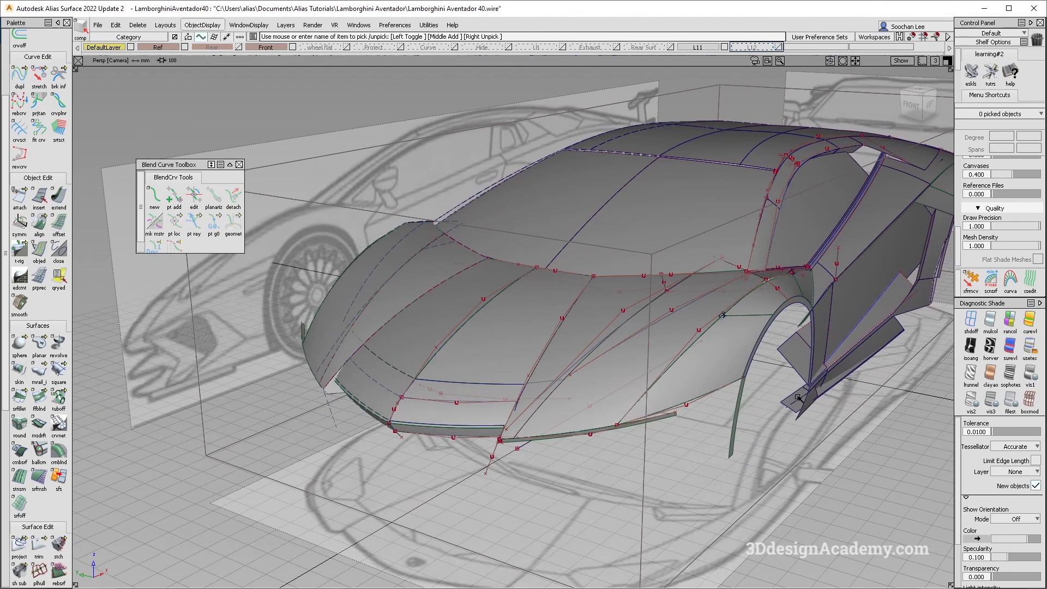